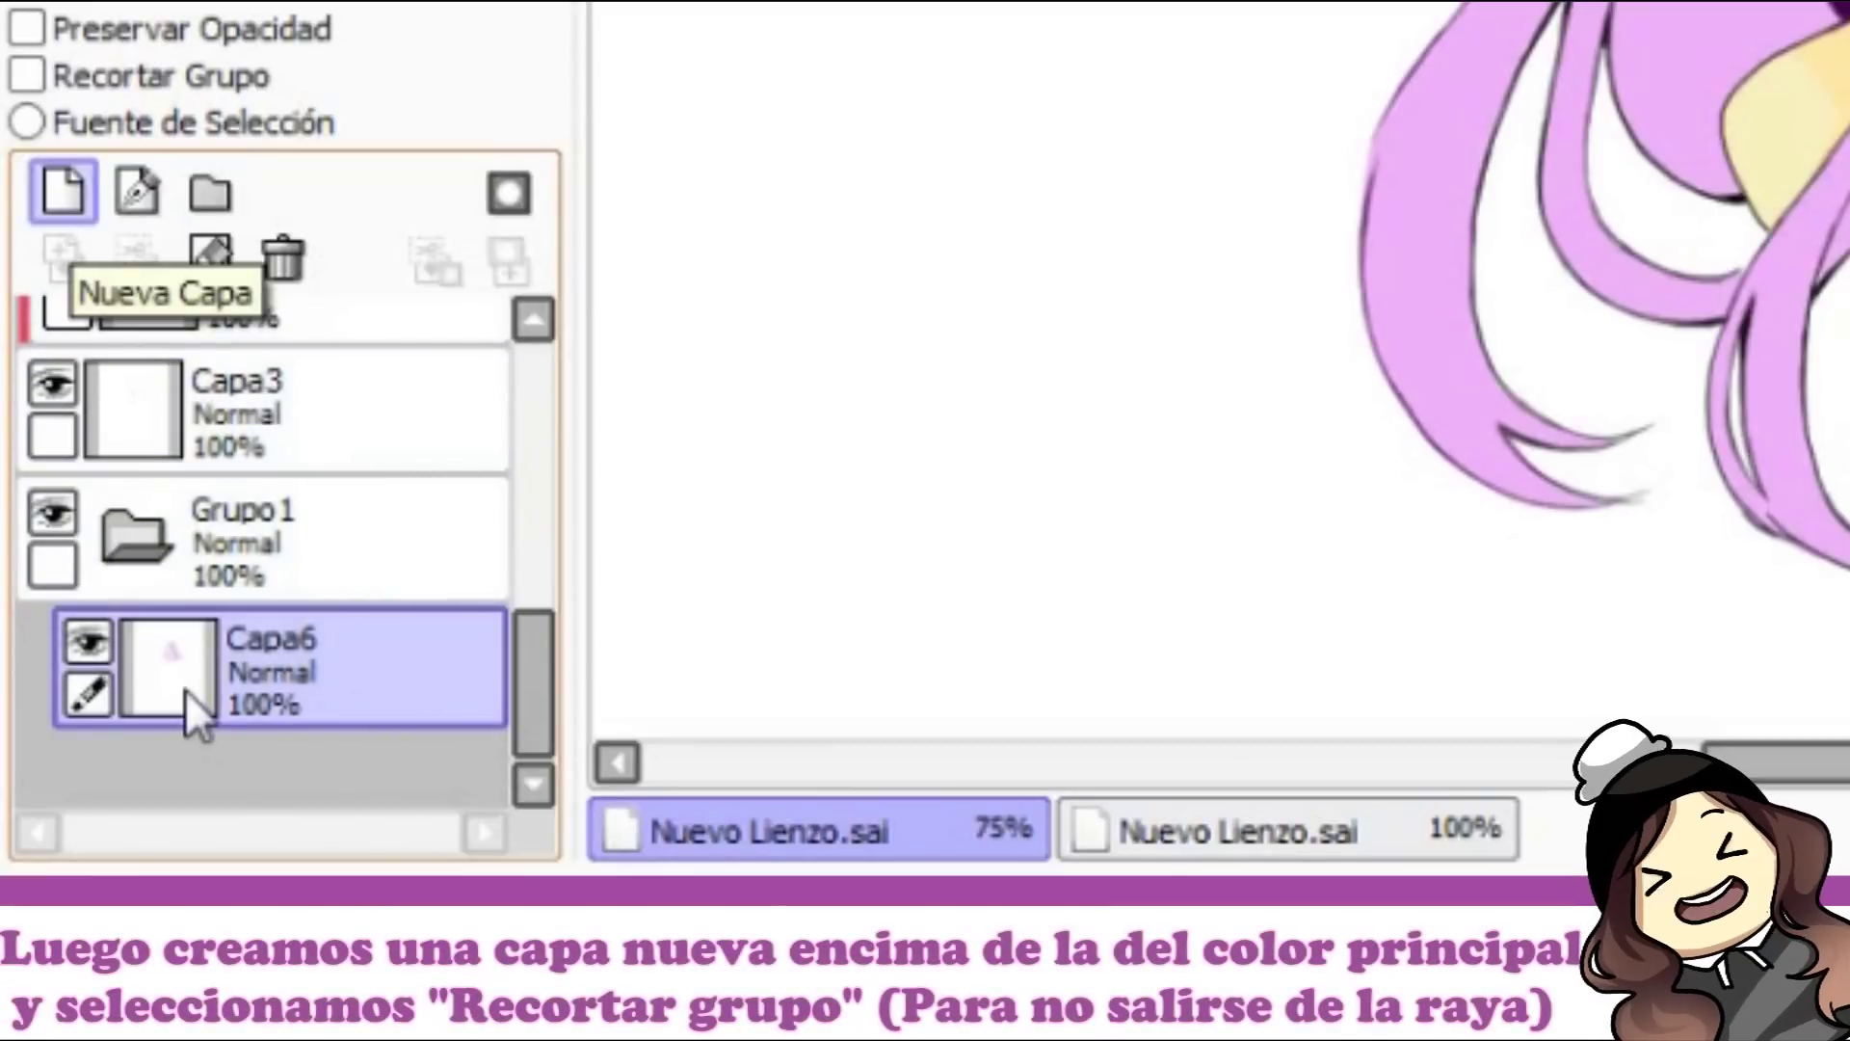
Step: Add a new layer above the base hair colour layer and clip it to that layer with Recortar Grupo
click(73, 195)
click(182, 73)
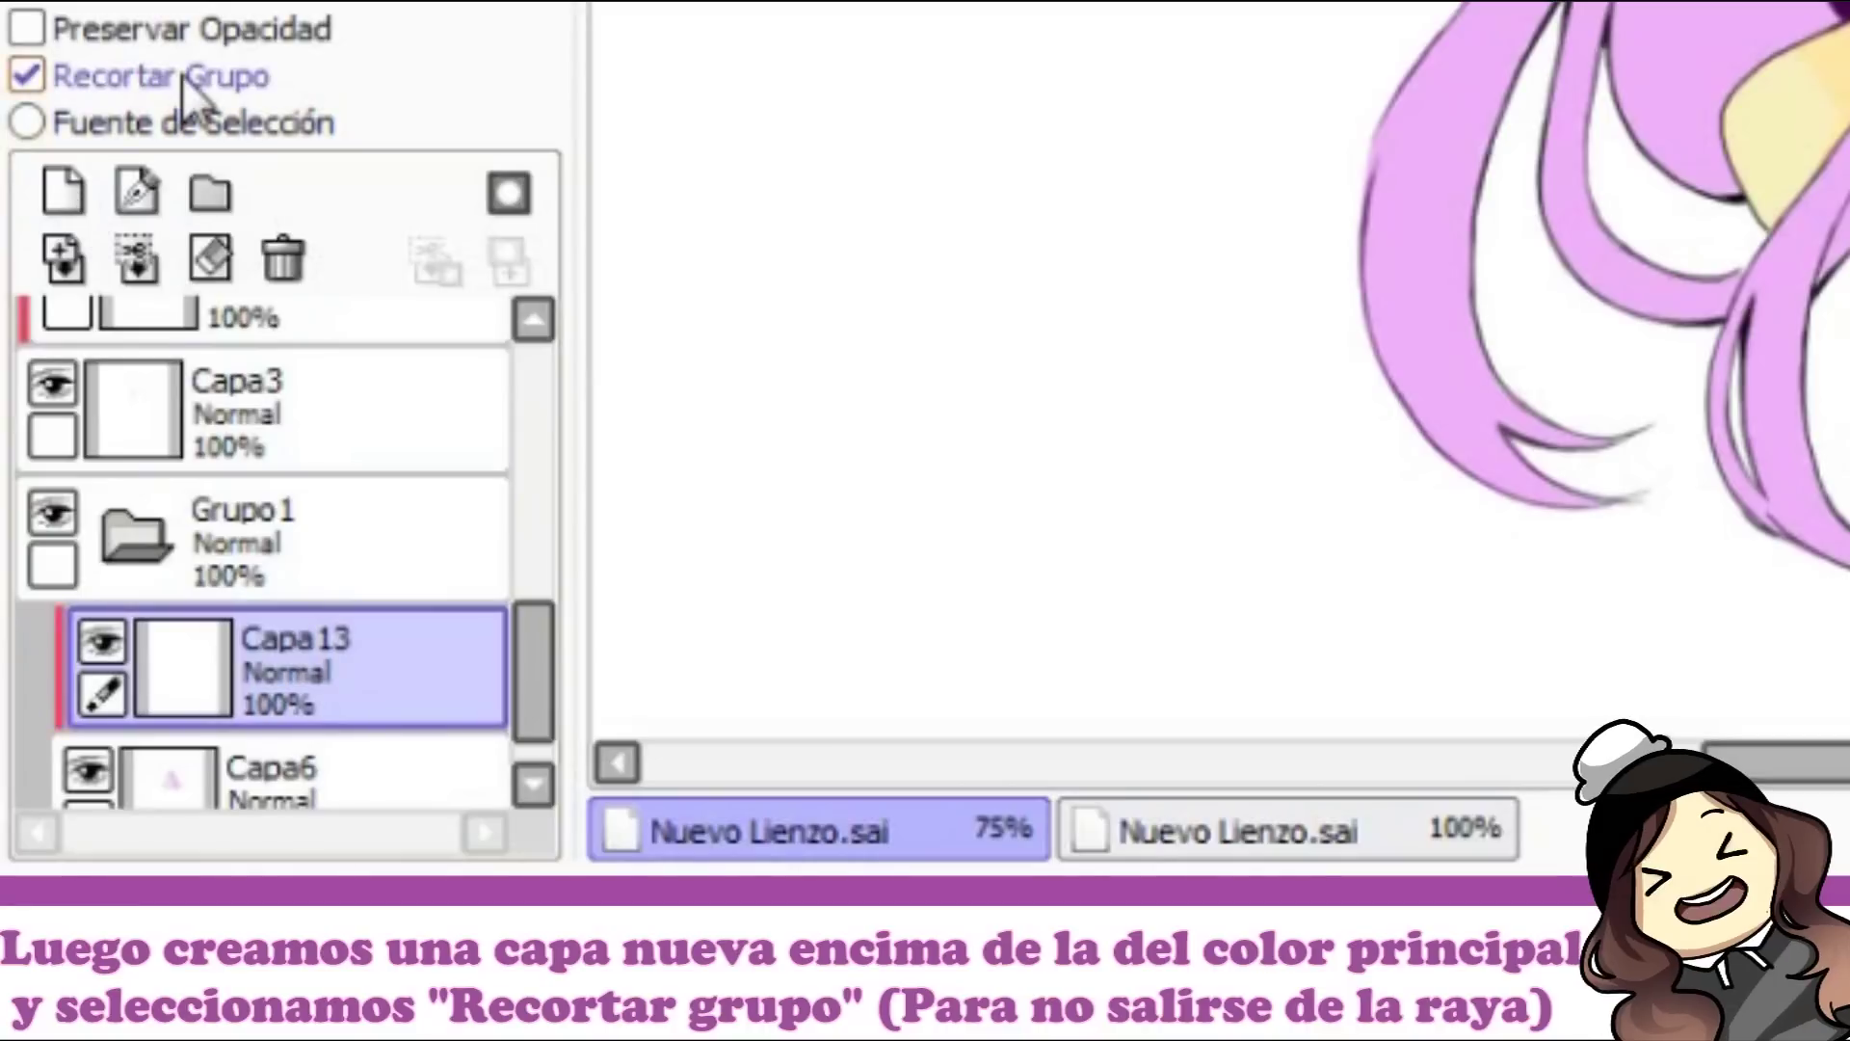
scroll(545, 680, down, 1)
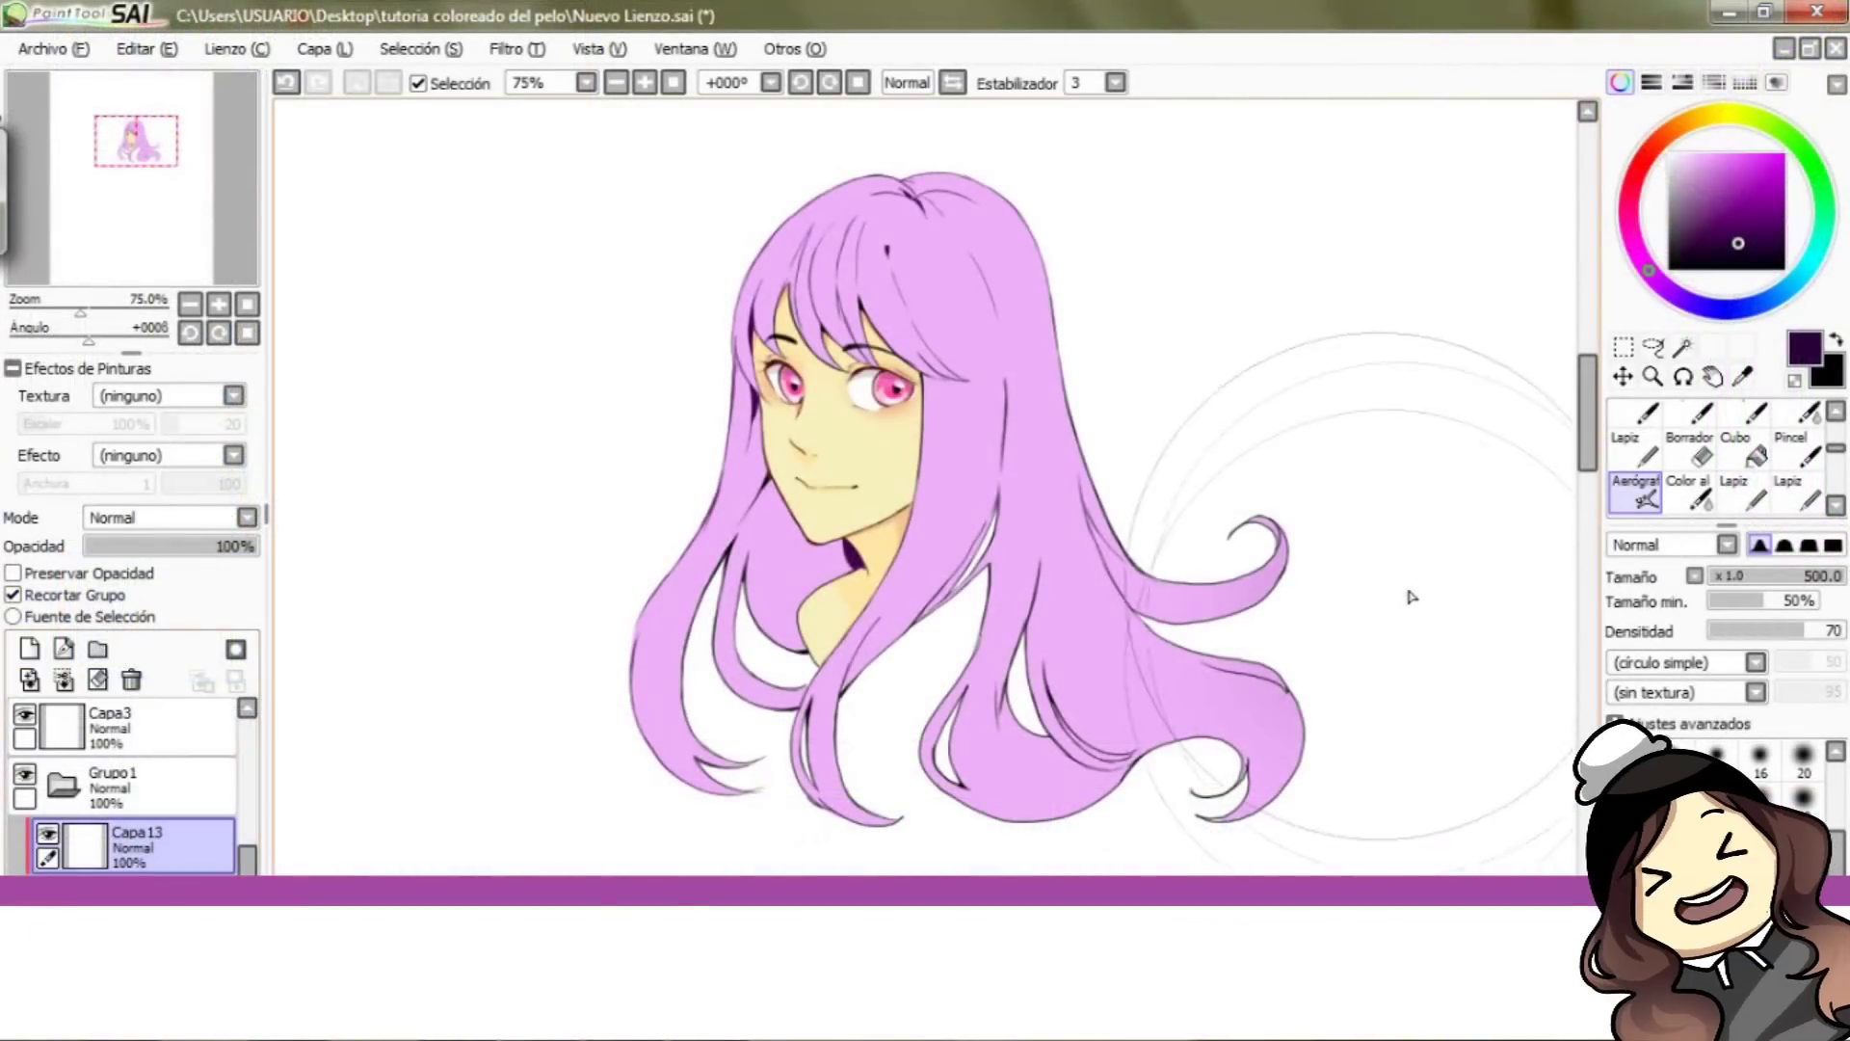
Step: Airbrush dark purple over the lower ends of the hair with large brush sizes of 500 and 400
mouse_move(1363, 611)
mouse_down()
mouse_move(843, 848)
mouse_move(732, 810)
mouse_move(1241, 439)
mouse_up()
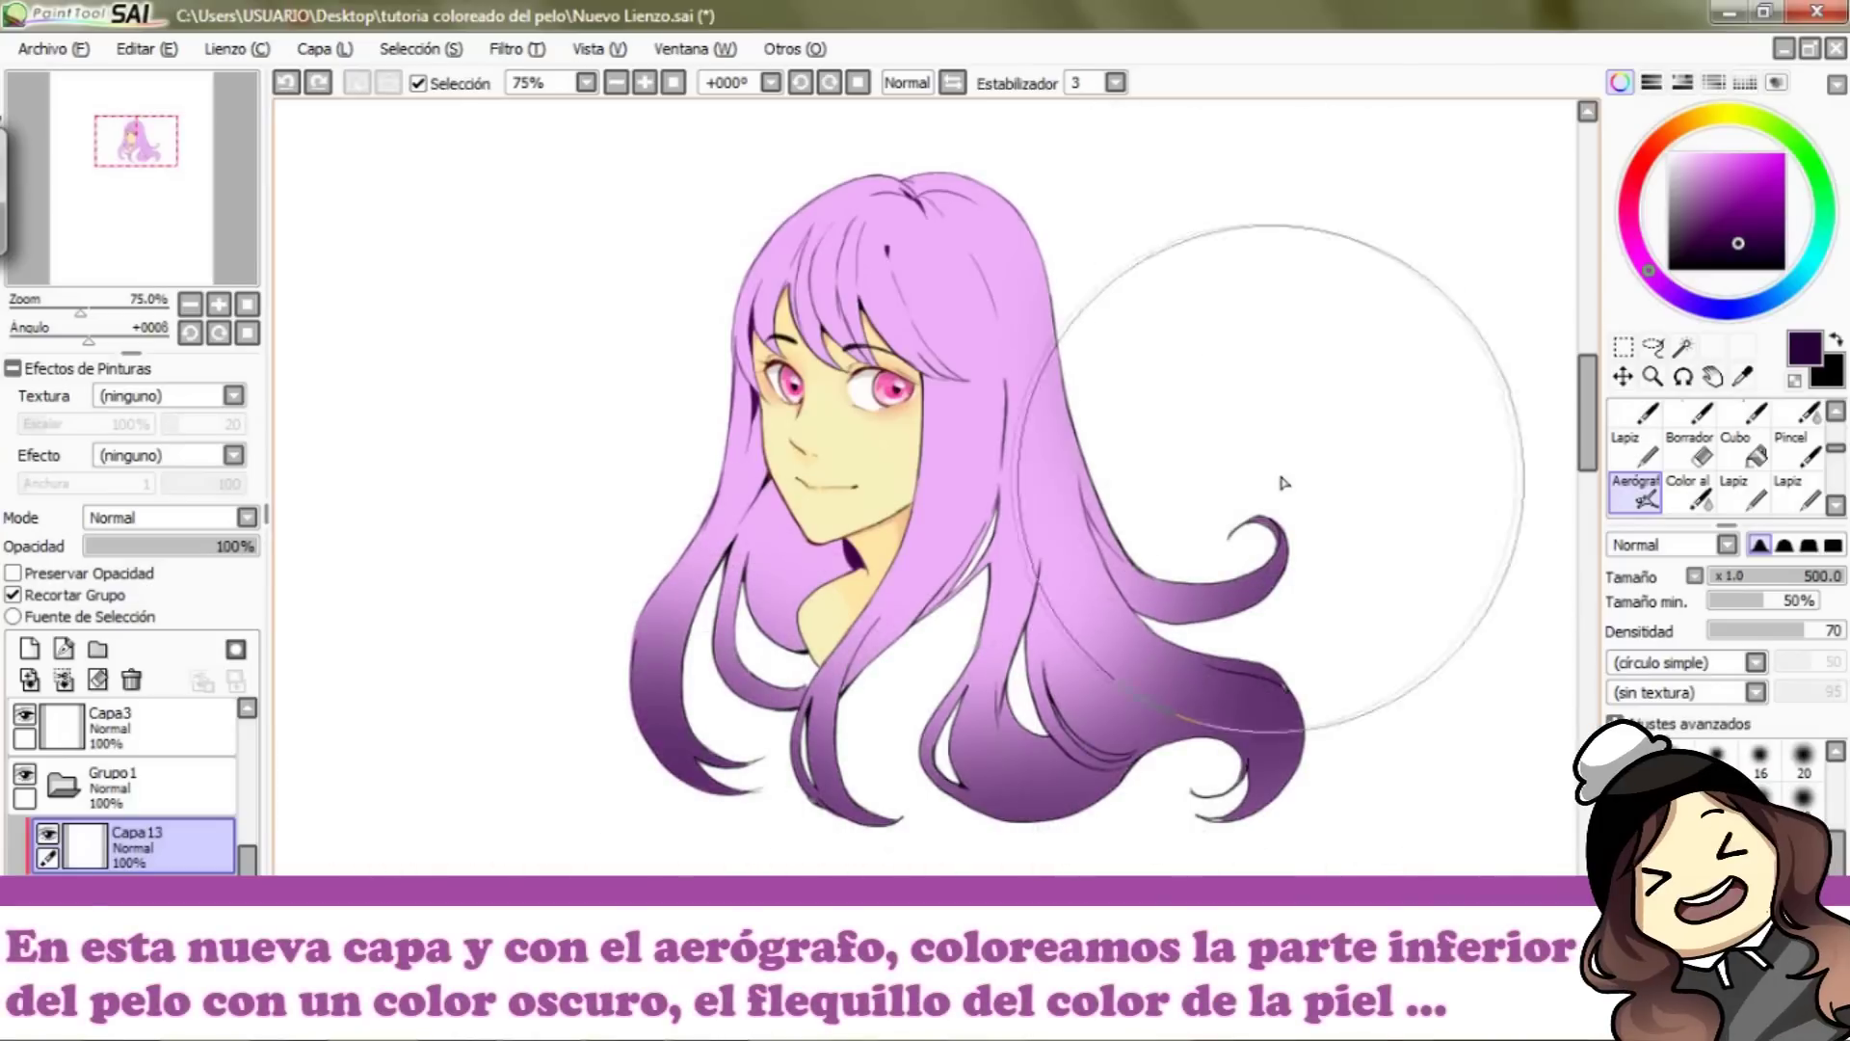
key(bracketleft)
key(bracketleft)
key(bracketleft)
drag(1387, 626, 1181, 420)
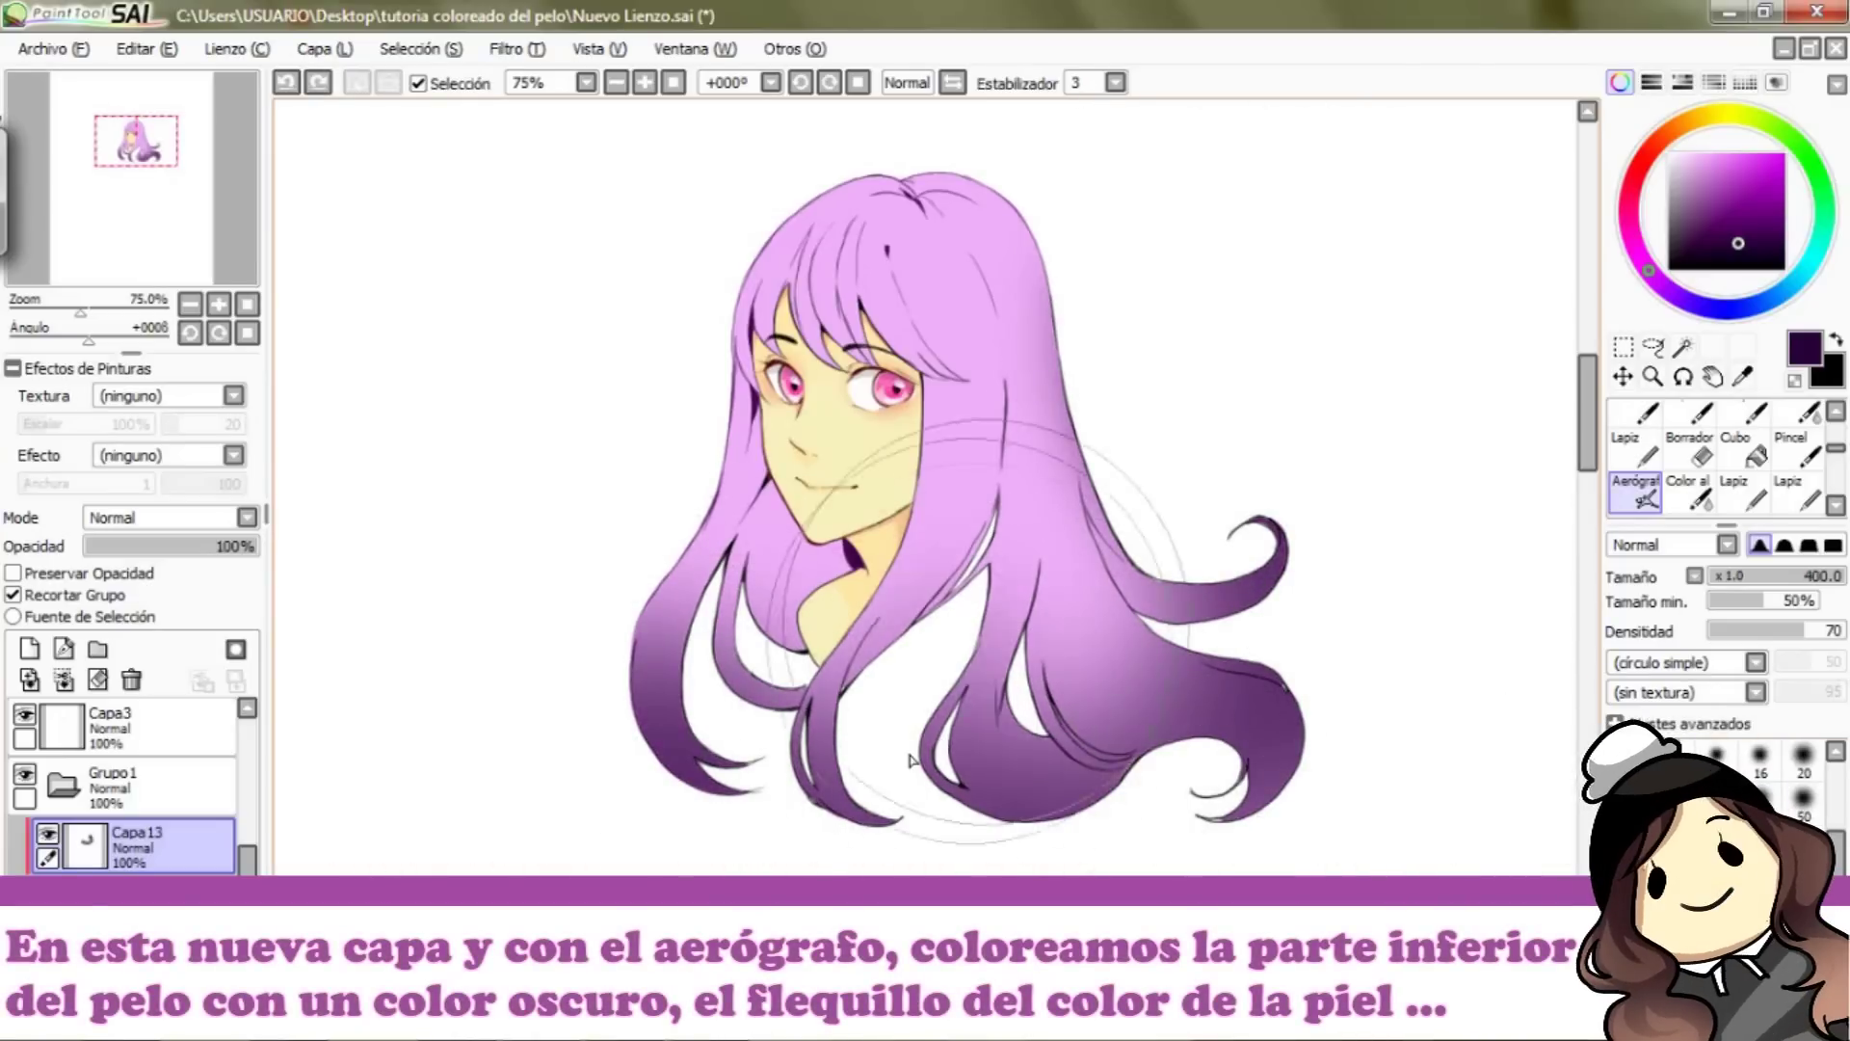
key(bracketright)
Step: Adjust the gradient's hue to +13 and saturation to +2, and raise its luminance
click(516, 48)
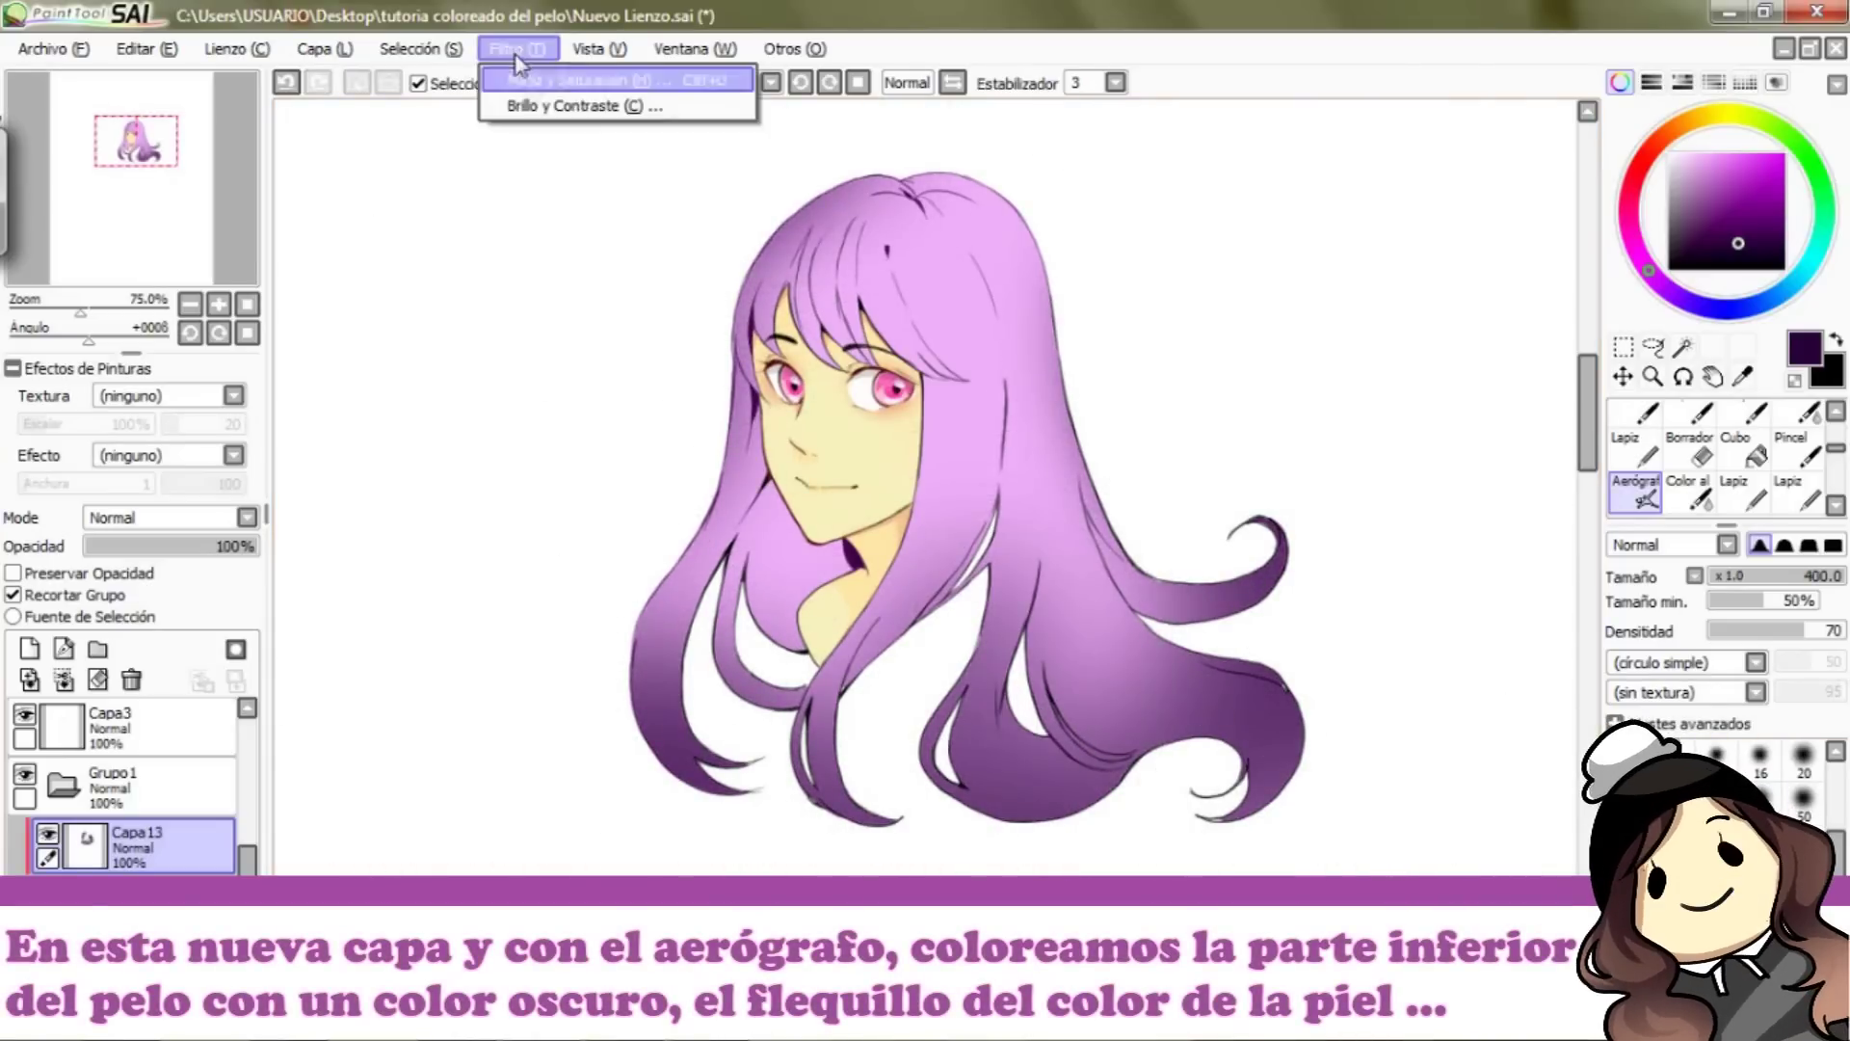
click(554, 68)
drag(1581, 632, 1570, 632)
click(1530, 667)
click(1622, 708)
click(1582, 667)
click(1611, 629)
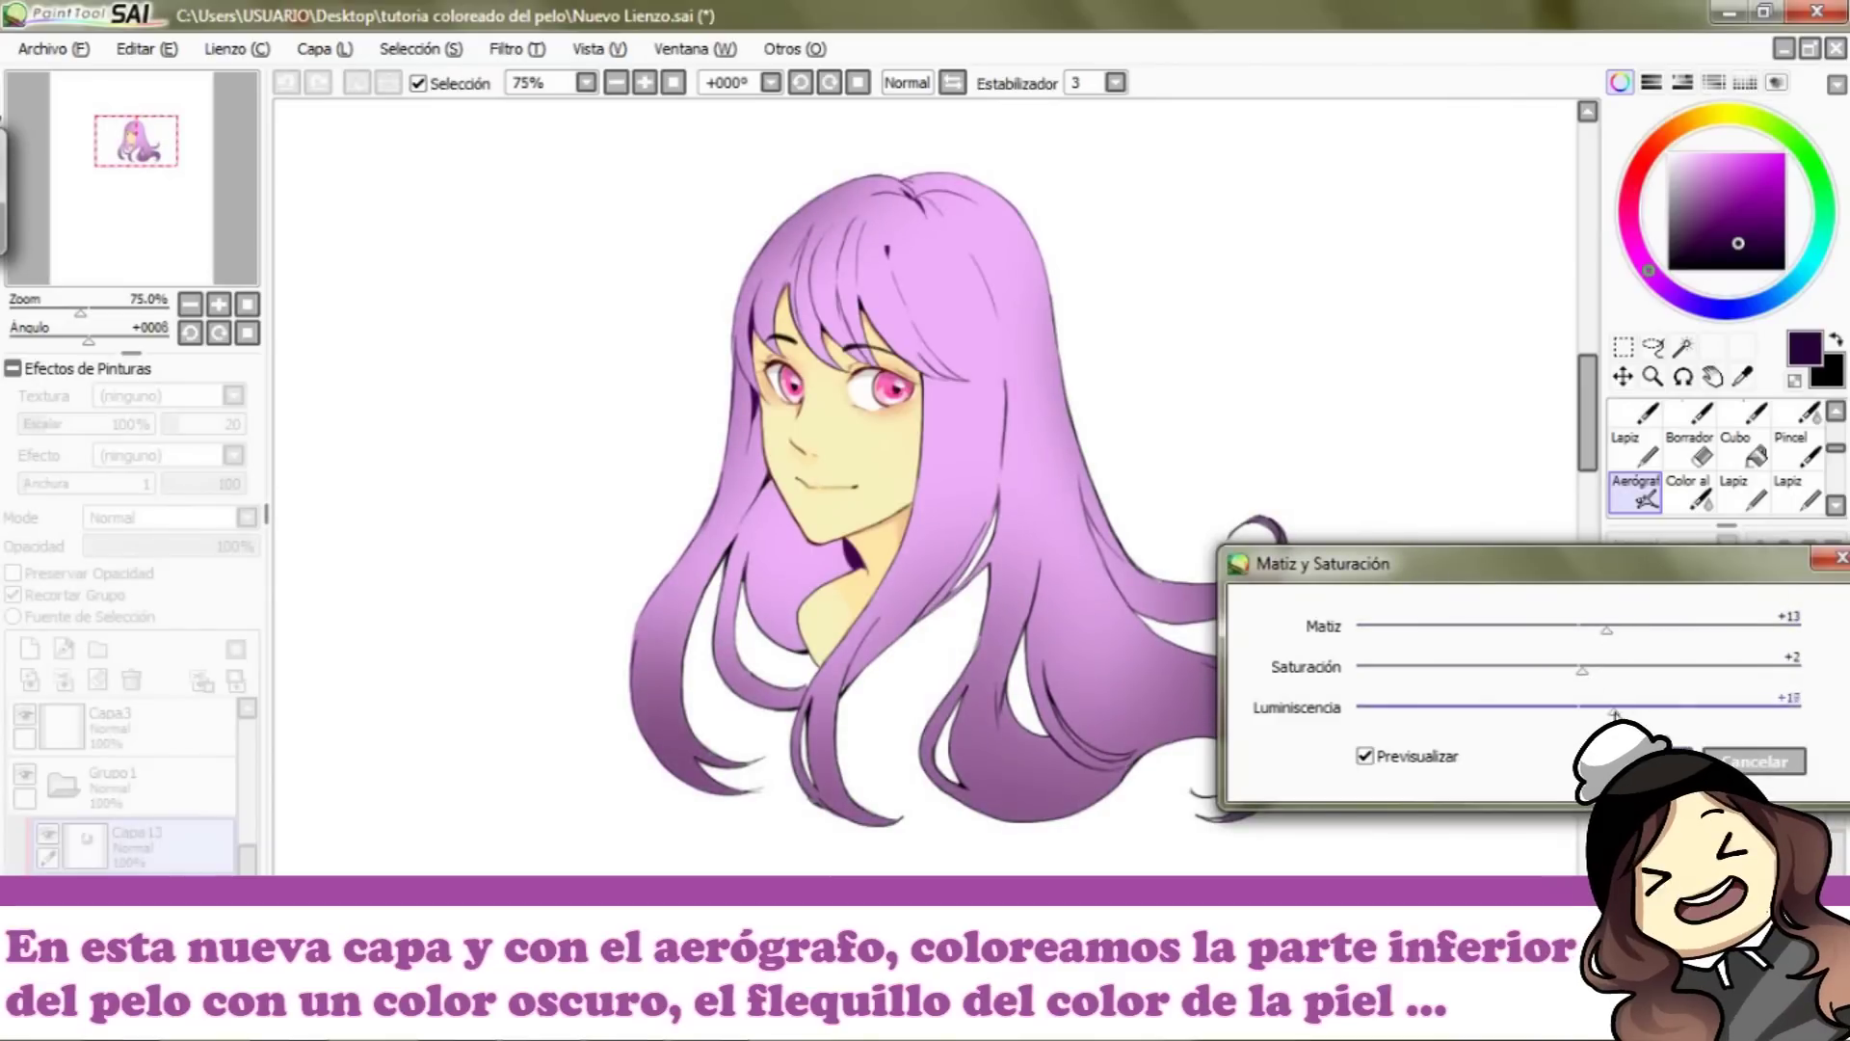
click(1642, 760)
Step: Sample the skin colour and airbrush it softly over the bangs around the face at size 160
right_click(896, 471)
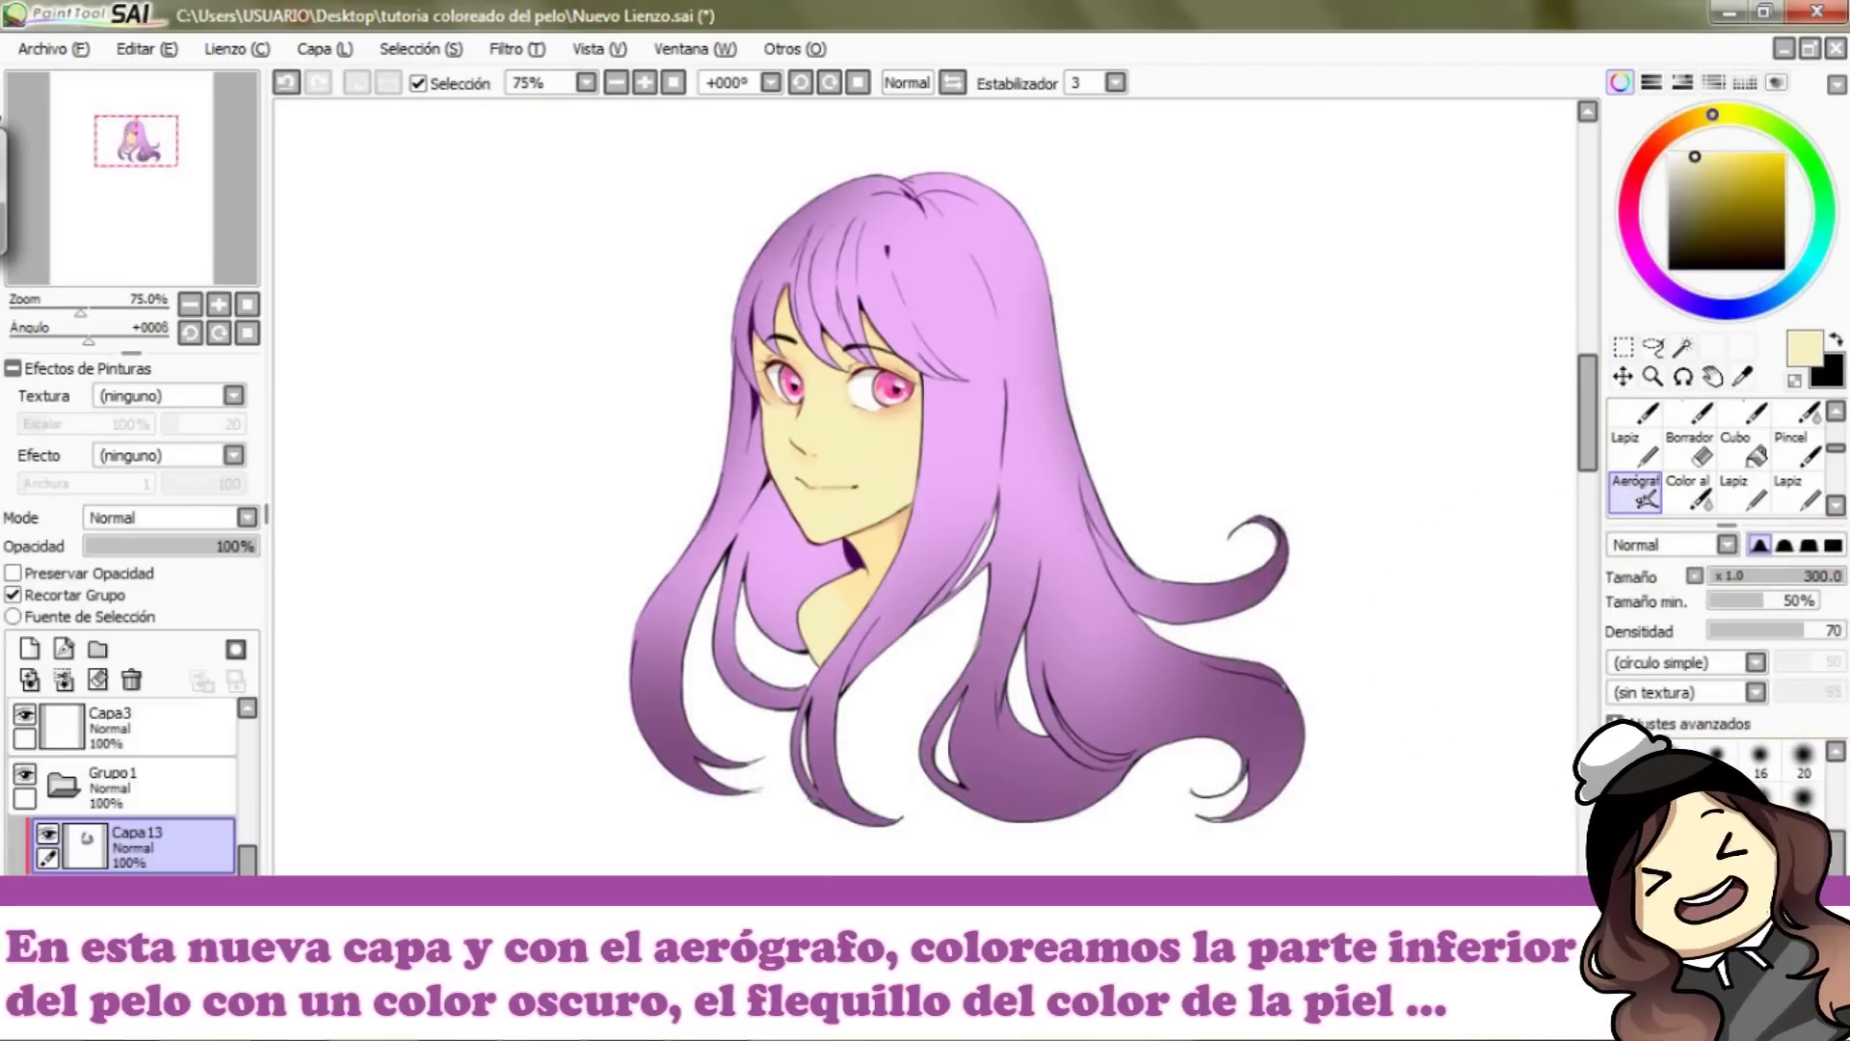
key(bracketleft)
key(bracketleft)
key(bracketleft)
key(bracketleft)
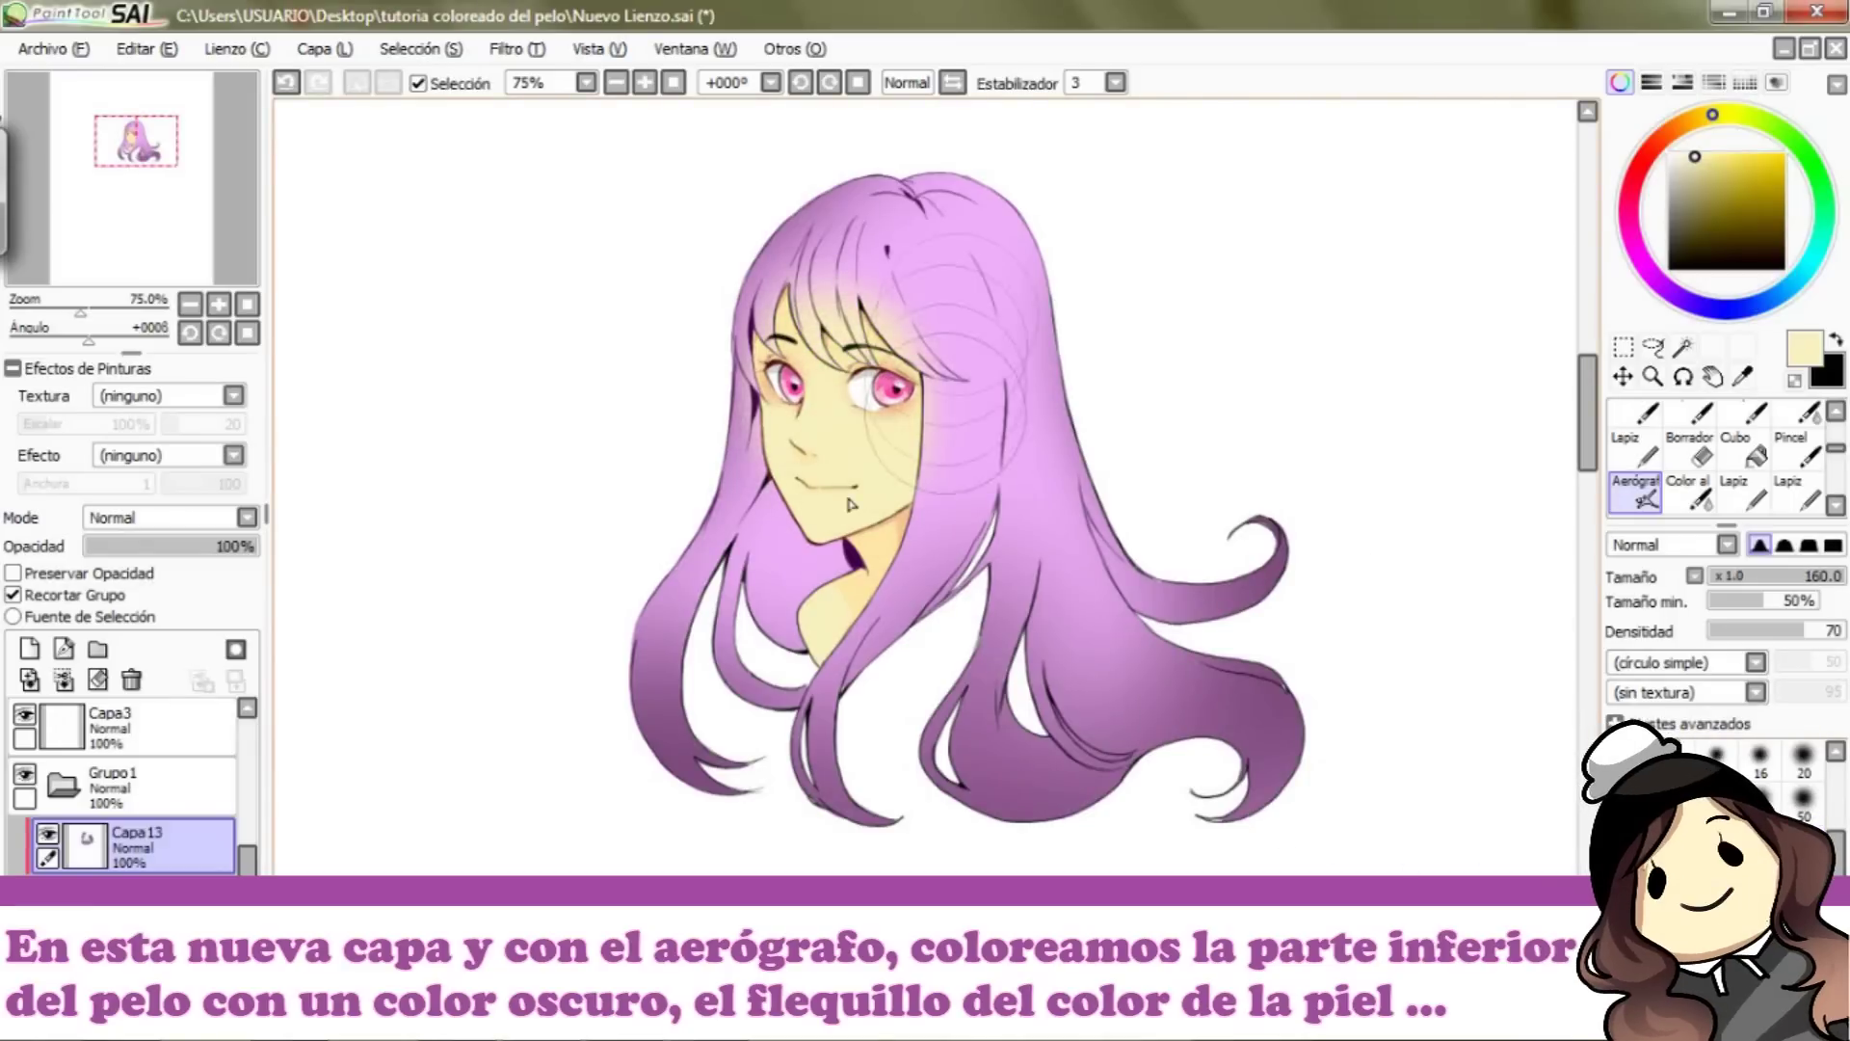
drag(804, 323, 915, 414)
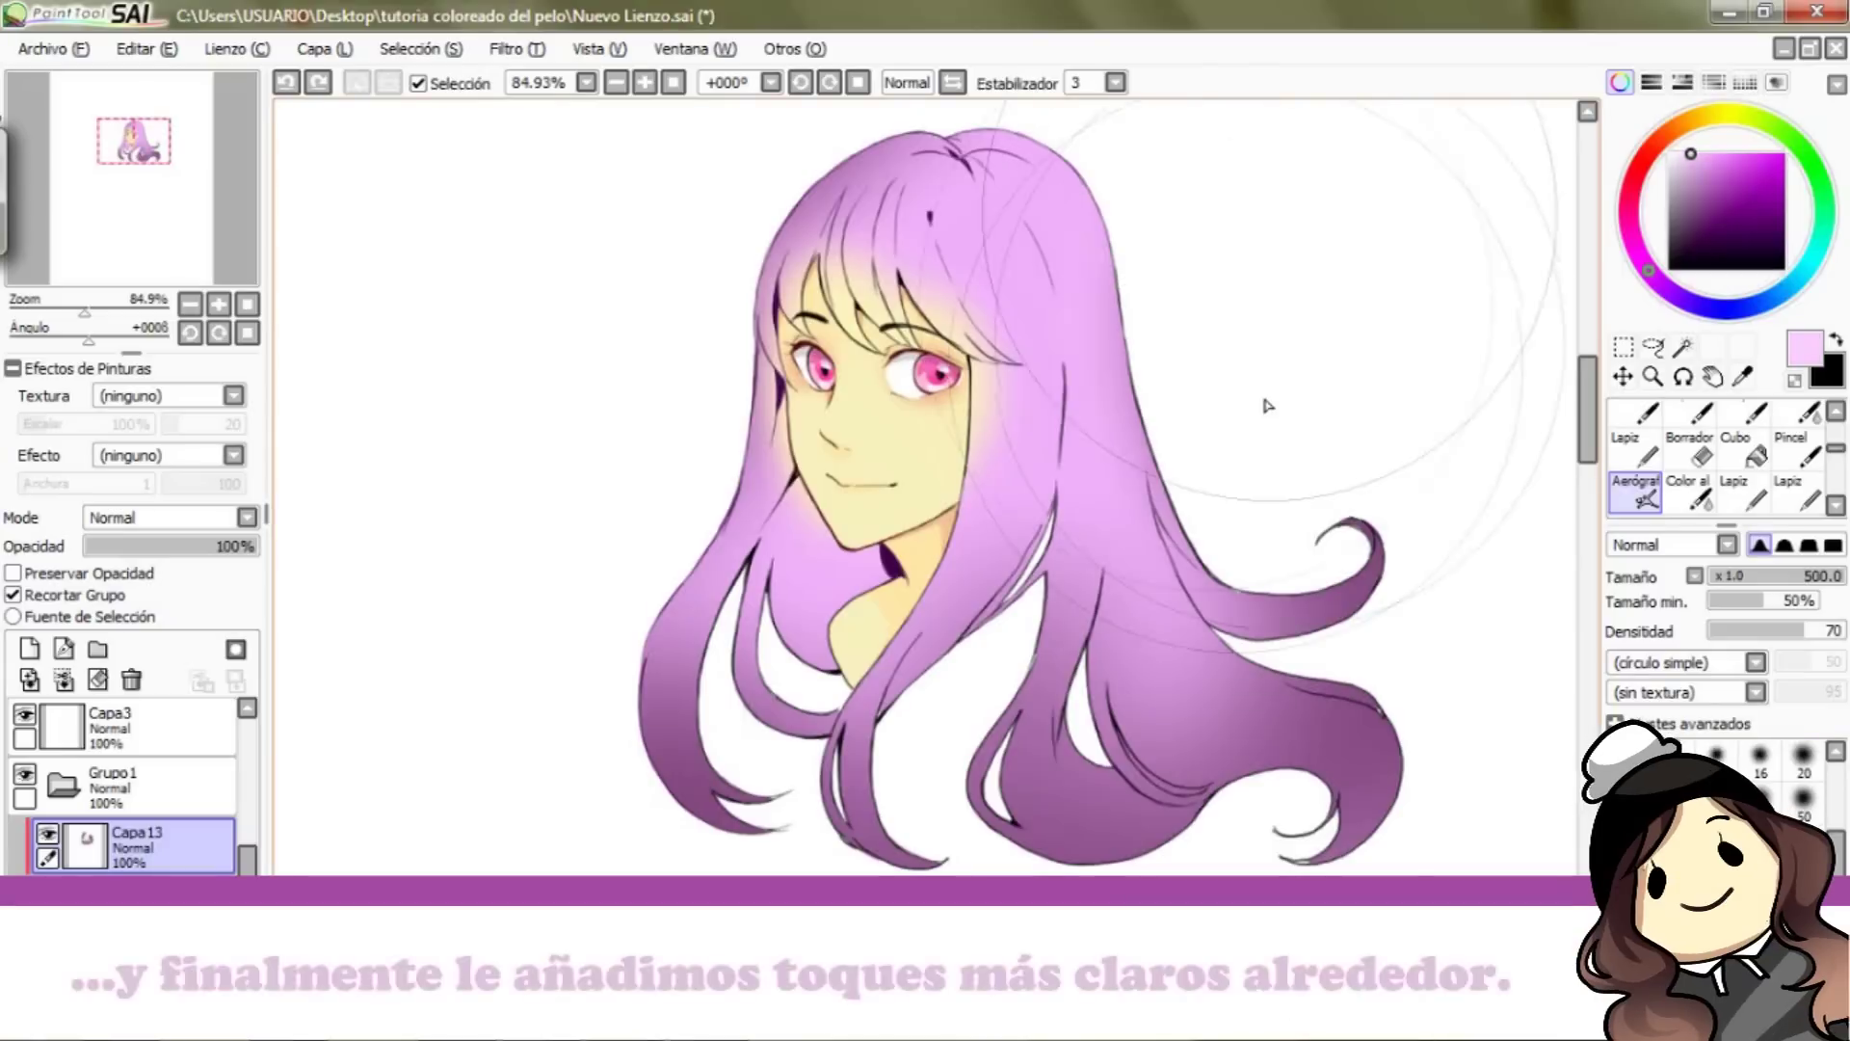
Step: Airbrush light pink touches around the outer contour of the hair, from the crown down to the ends
drag(1268, 401, 1149, 166)
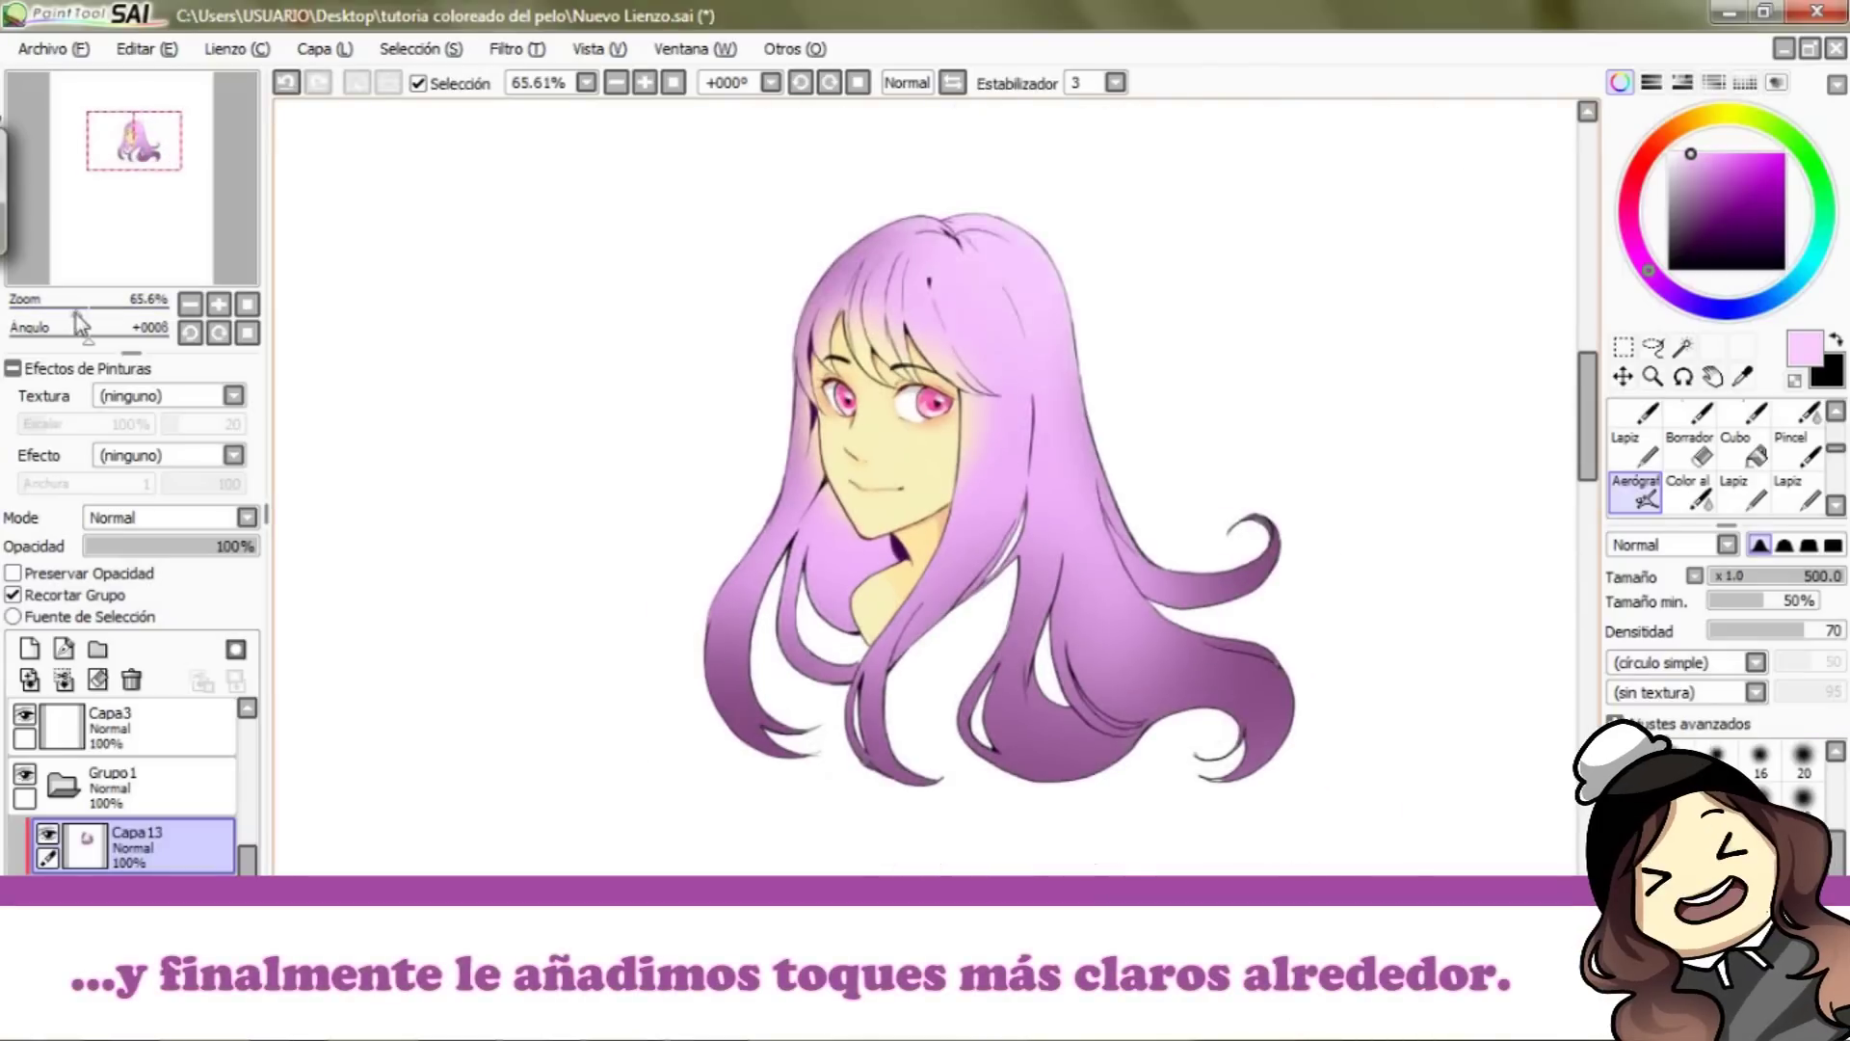
drag(1104, 229, 1079, 313)
mouse_move(800, 356)
mouse_down()
mouse_move(710, 611)
mouse_move(723, 767)
mouse_up()
mouse_move(1118, 480)
mouse_down()
mouse_move(1212, 578)
mouse_move(1243, 699)
mouse_up()
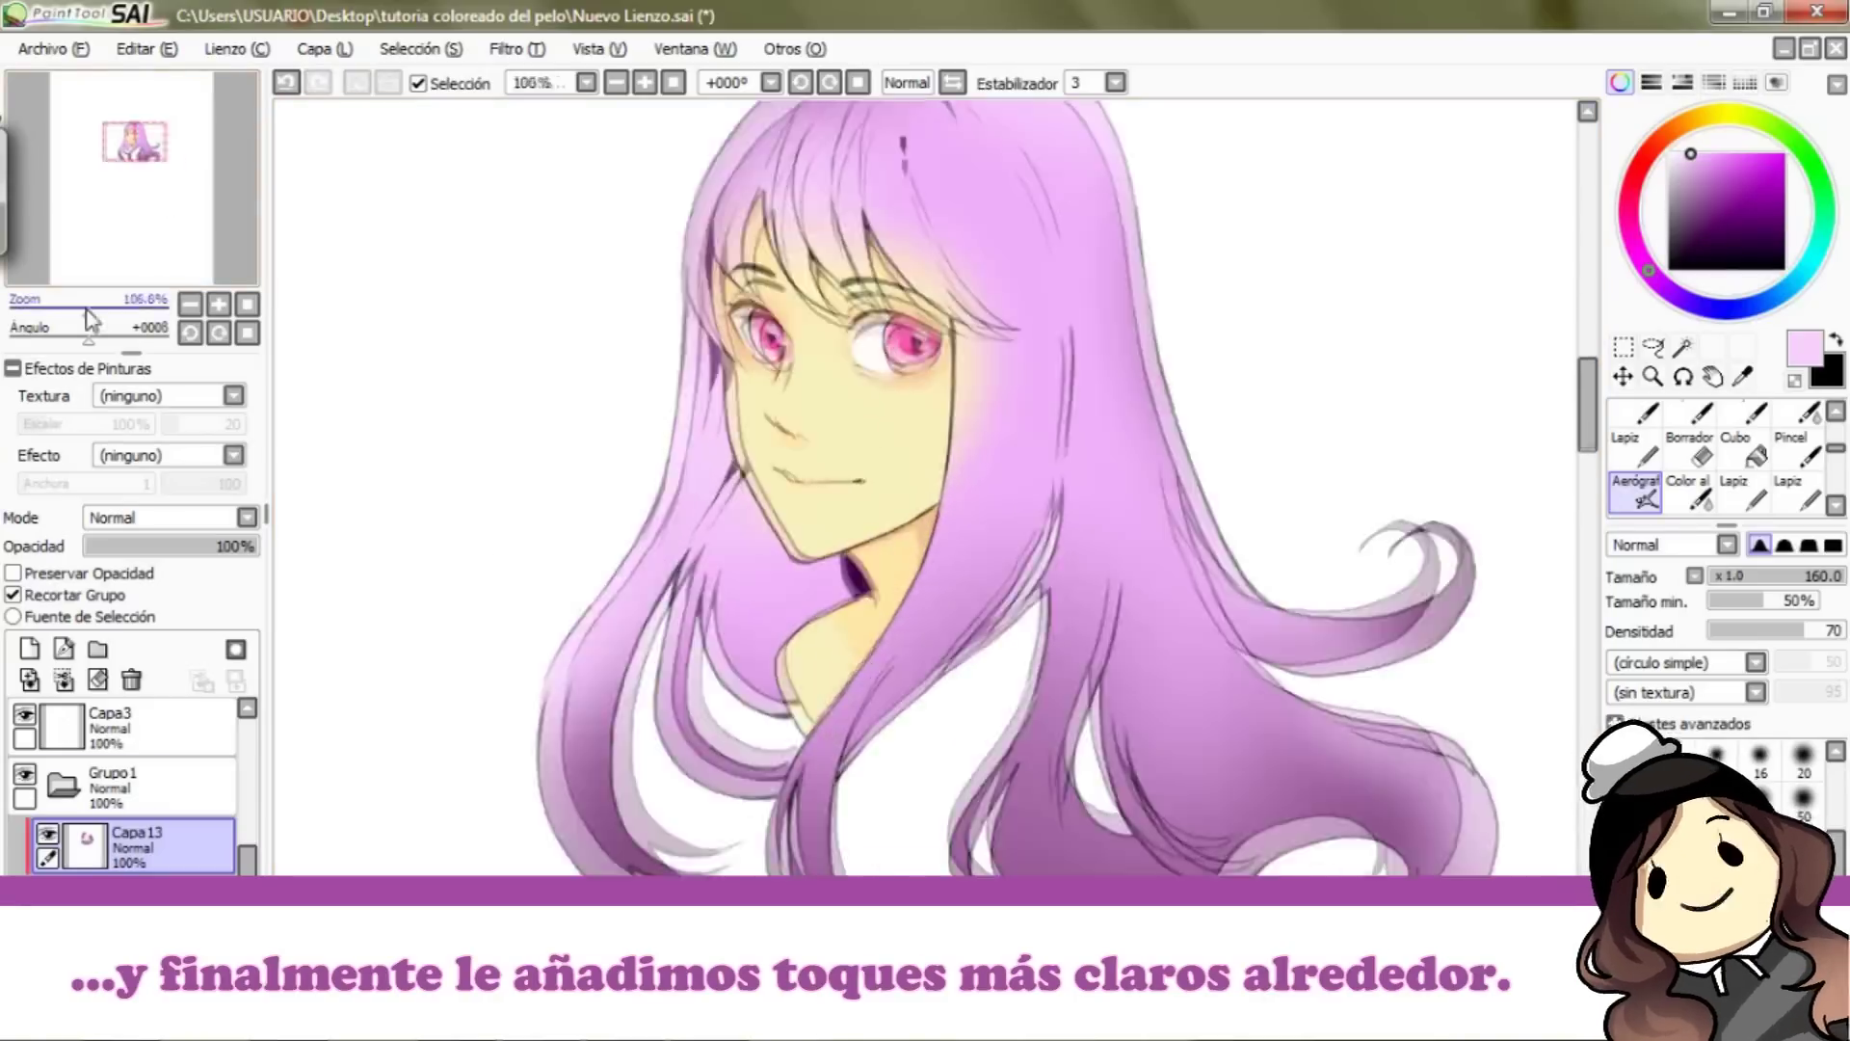
Step: Add another clipped layer and paint the inner hair behind the neck in darker purple with the Pincel brush at size 18
click(29, 648)
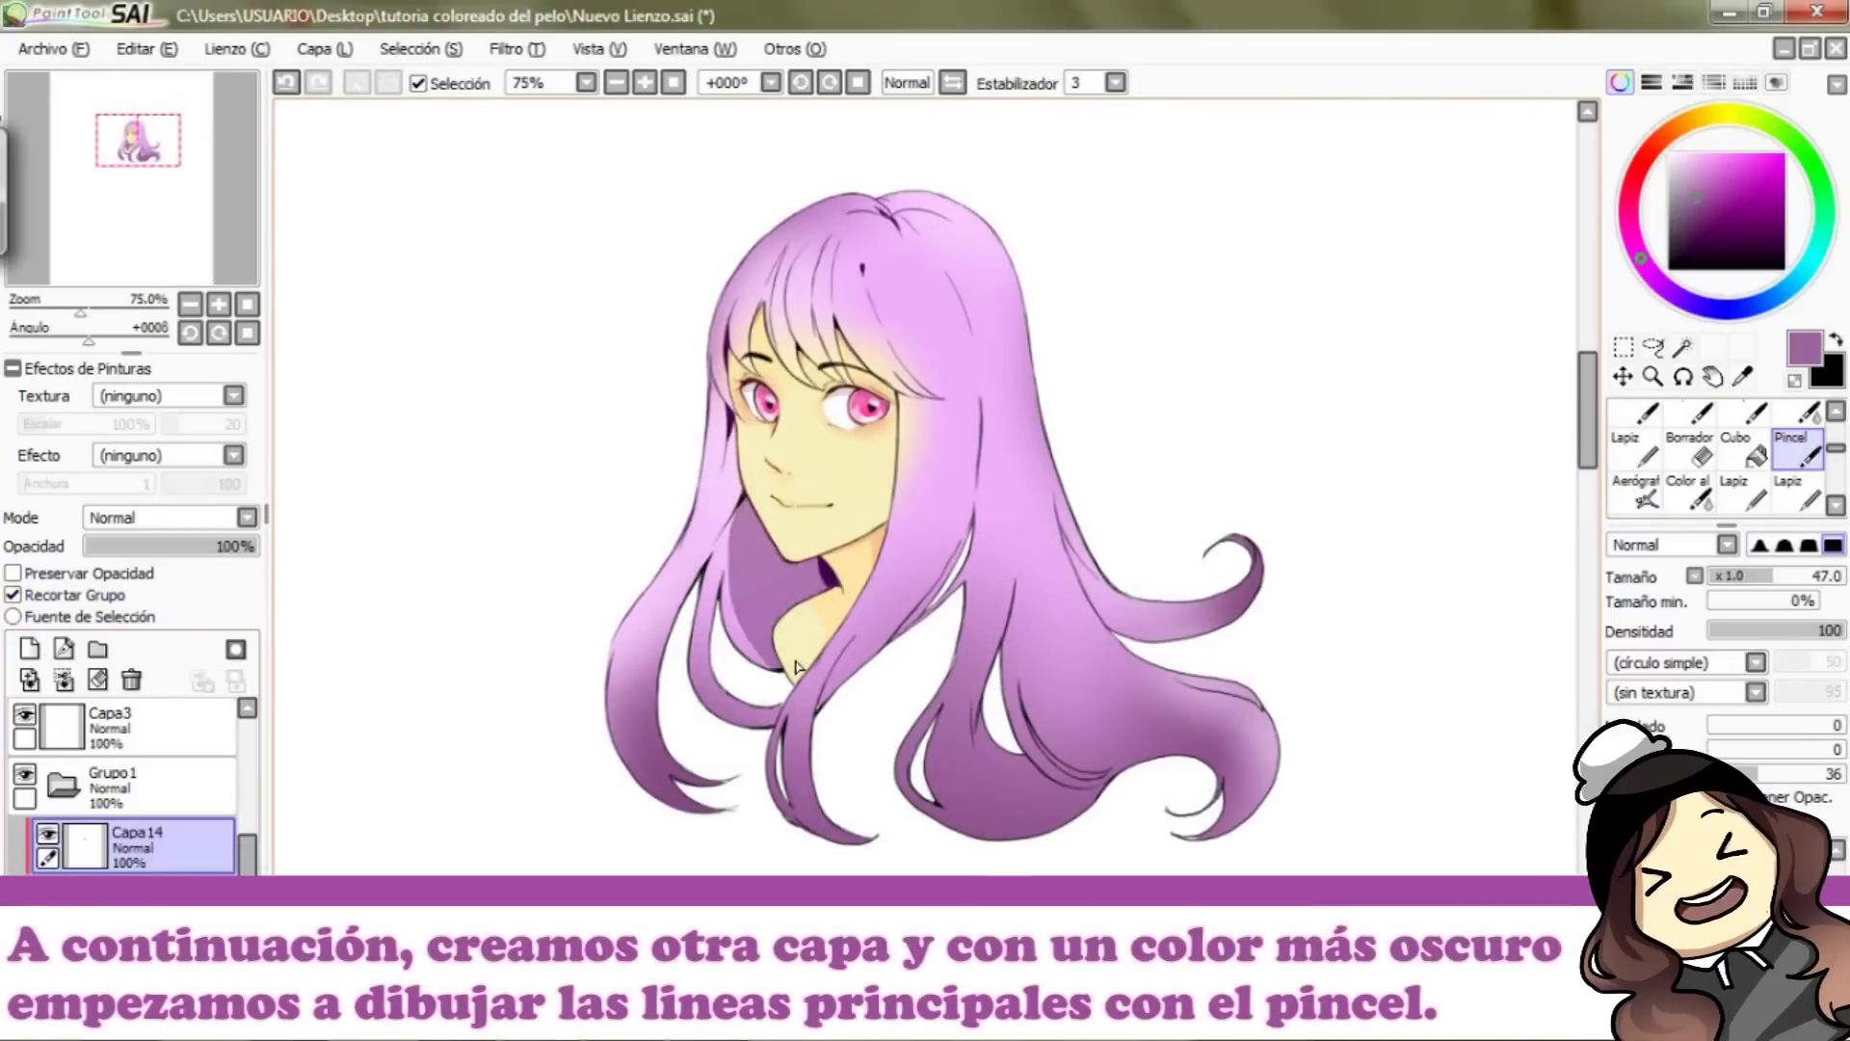
key(ctrl+z)
key(bracketleft)
key(bracketleft)
key(bracketleft)
key(bracketleft)
key(bracketleft)
key(bracketleft)
key(bracketleft)
mouse_move(744, 503)
mouse_down()
mouse_move(736, 612)
mouse_move(776, 655)
mouse_move(819, 571)
mouse_up()
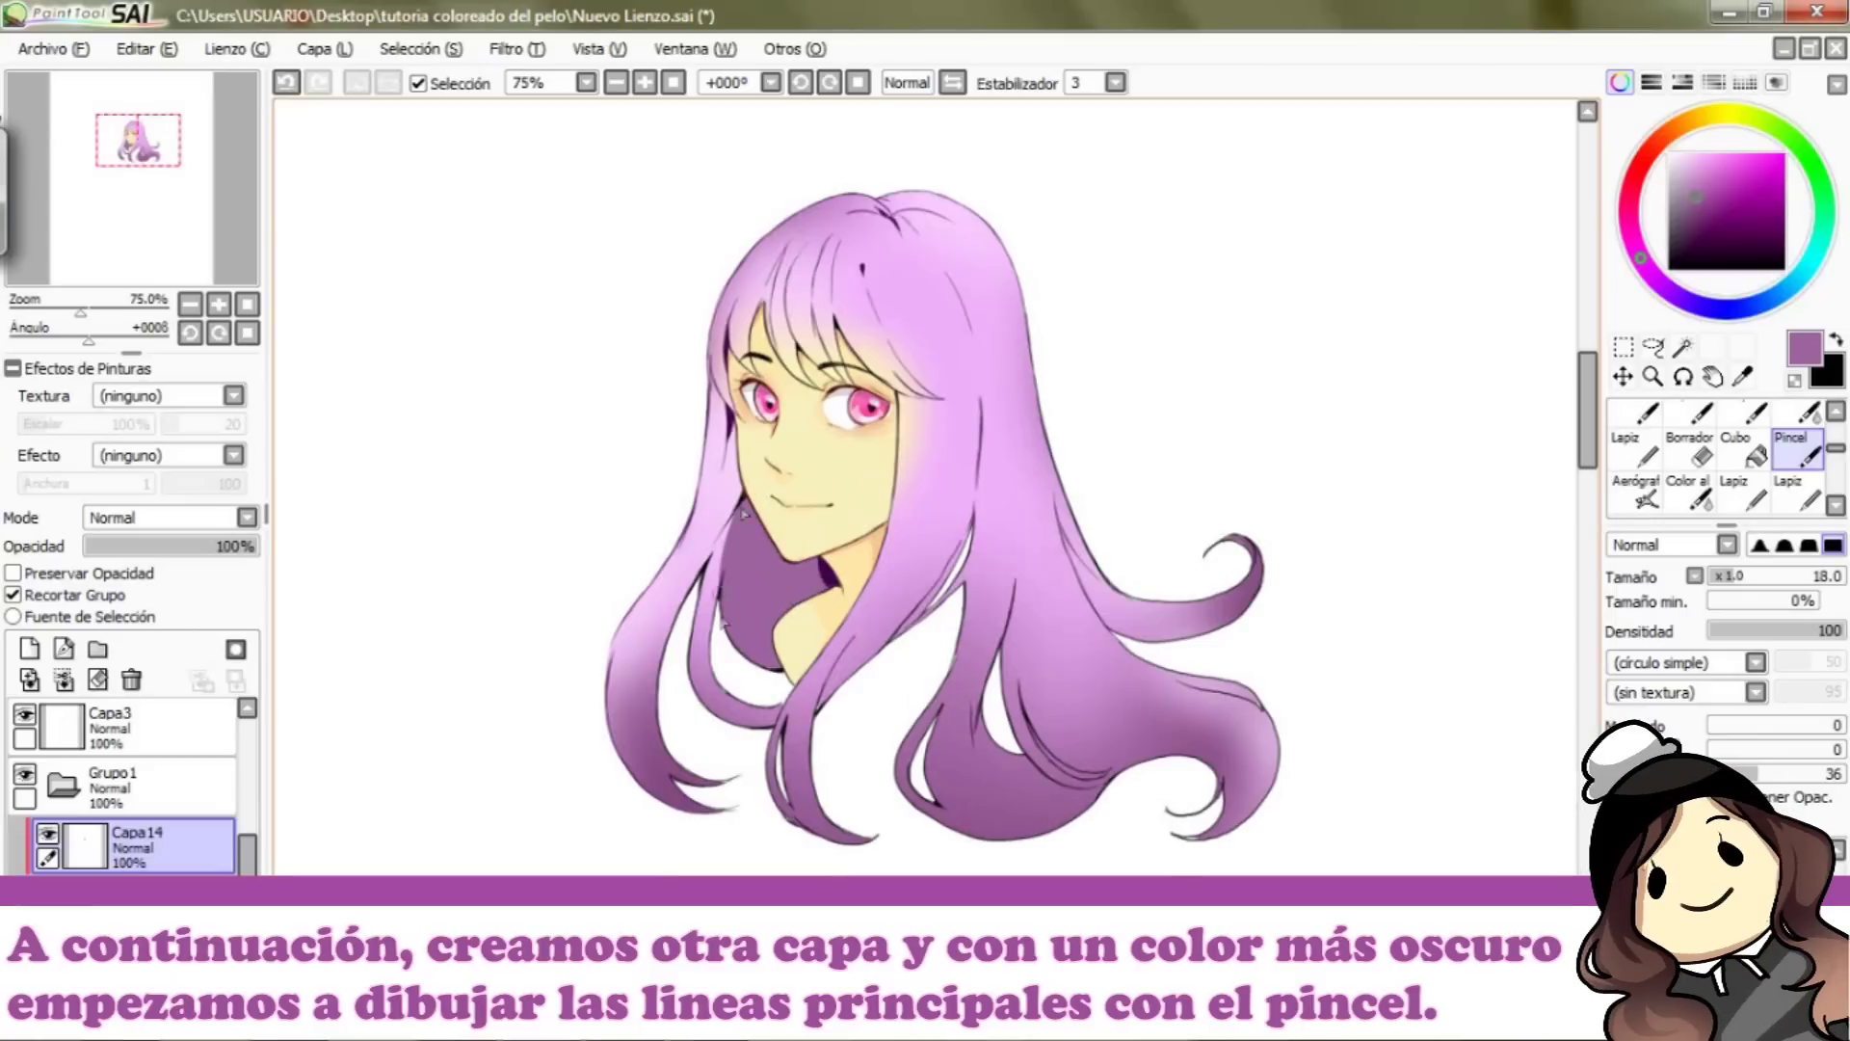
Step: Shade the thin curved strand beside the neck in dark purple with the brush at size 11
key(bracketleft)
key(bracketleft)
key(bracketleft)
key(bracketleft)
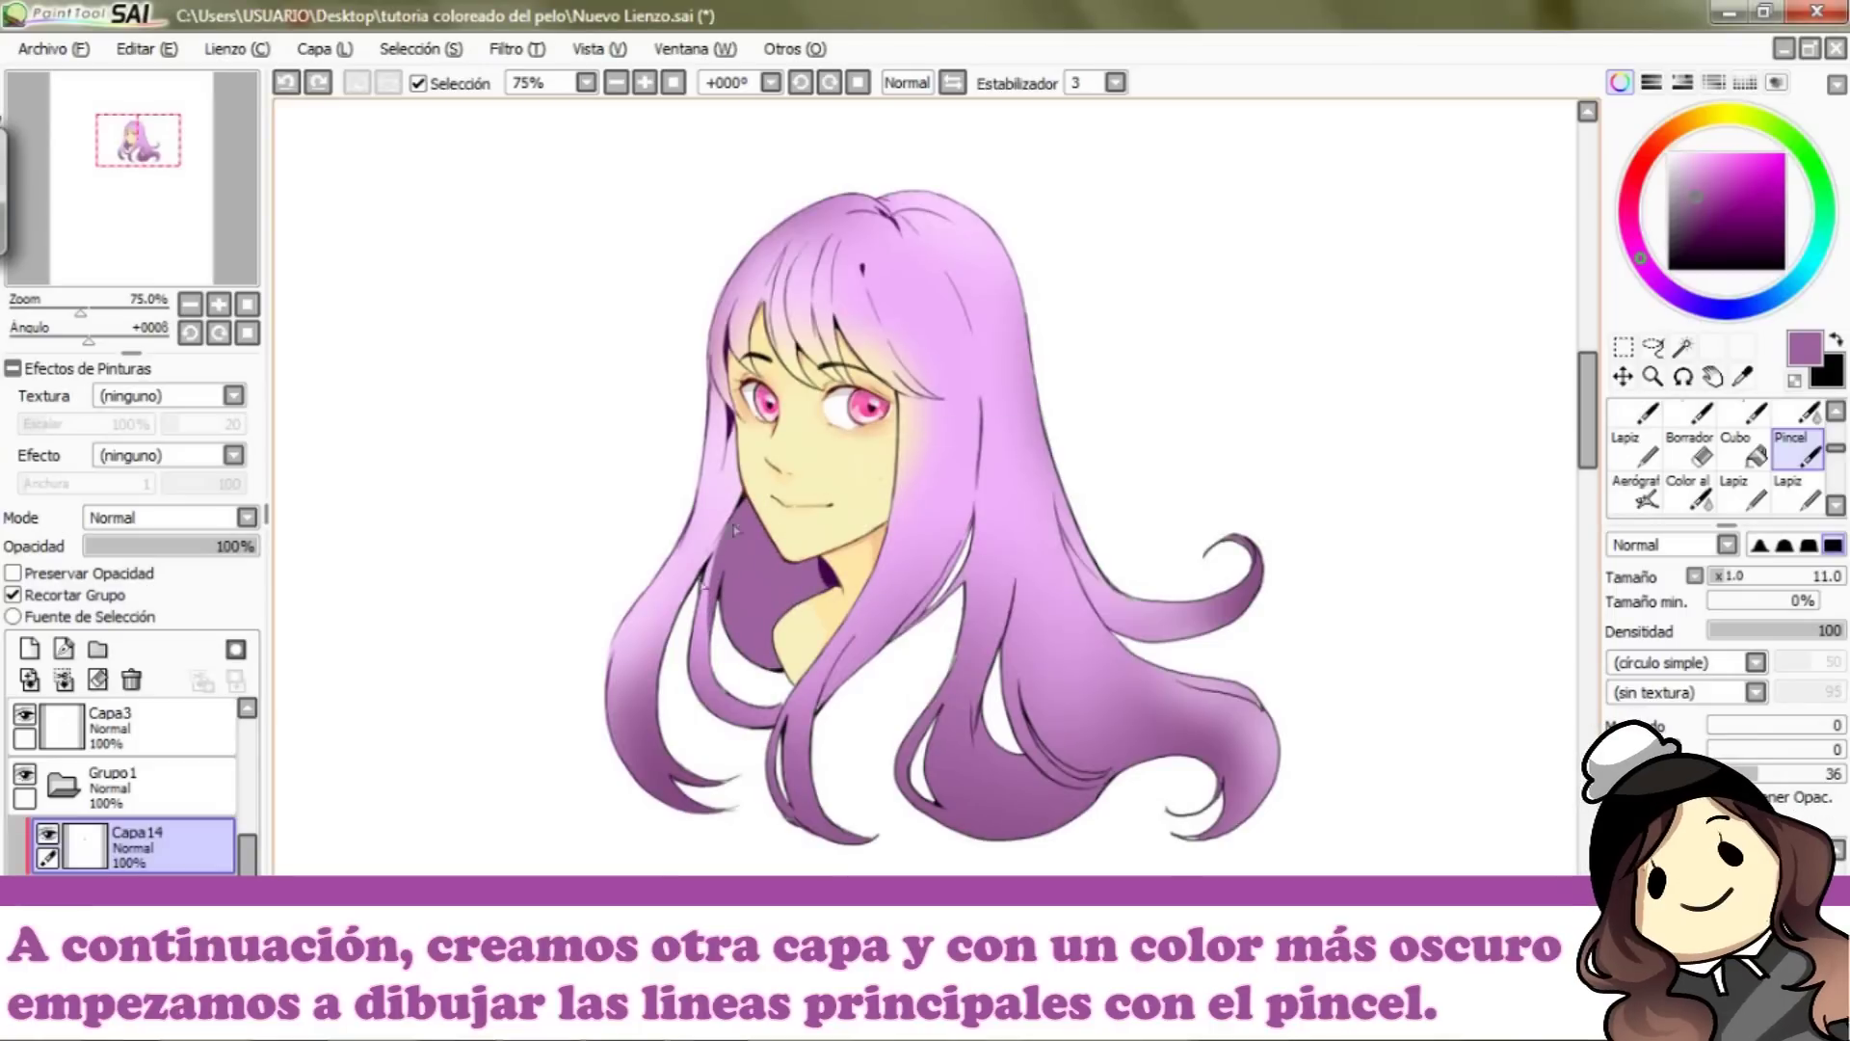
drag(709, 581, 782, 691)
Step: Fill the upper outer curl of the hair with dark purple shading, using brush size 30
drag(81, 308, 93, 308)
mouse_move(1152, 548)
mouse_down()
mouse_move(1243, 631)
mouse_move(1383, 539)
mouse_up()
key(])
key(])
key(])
key(])
key(])
key(])
key(])
key(])
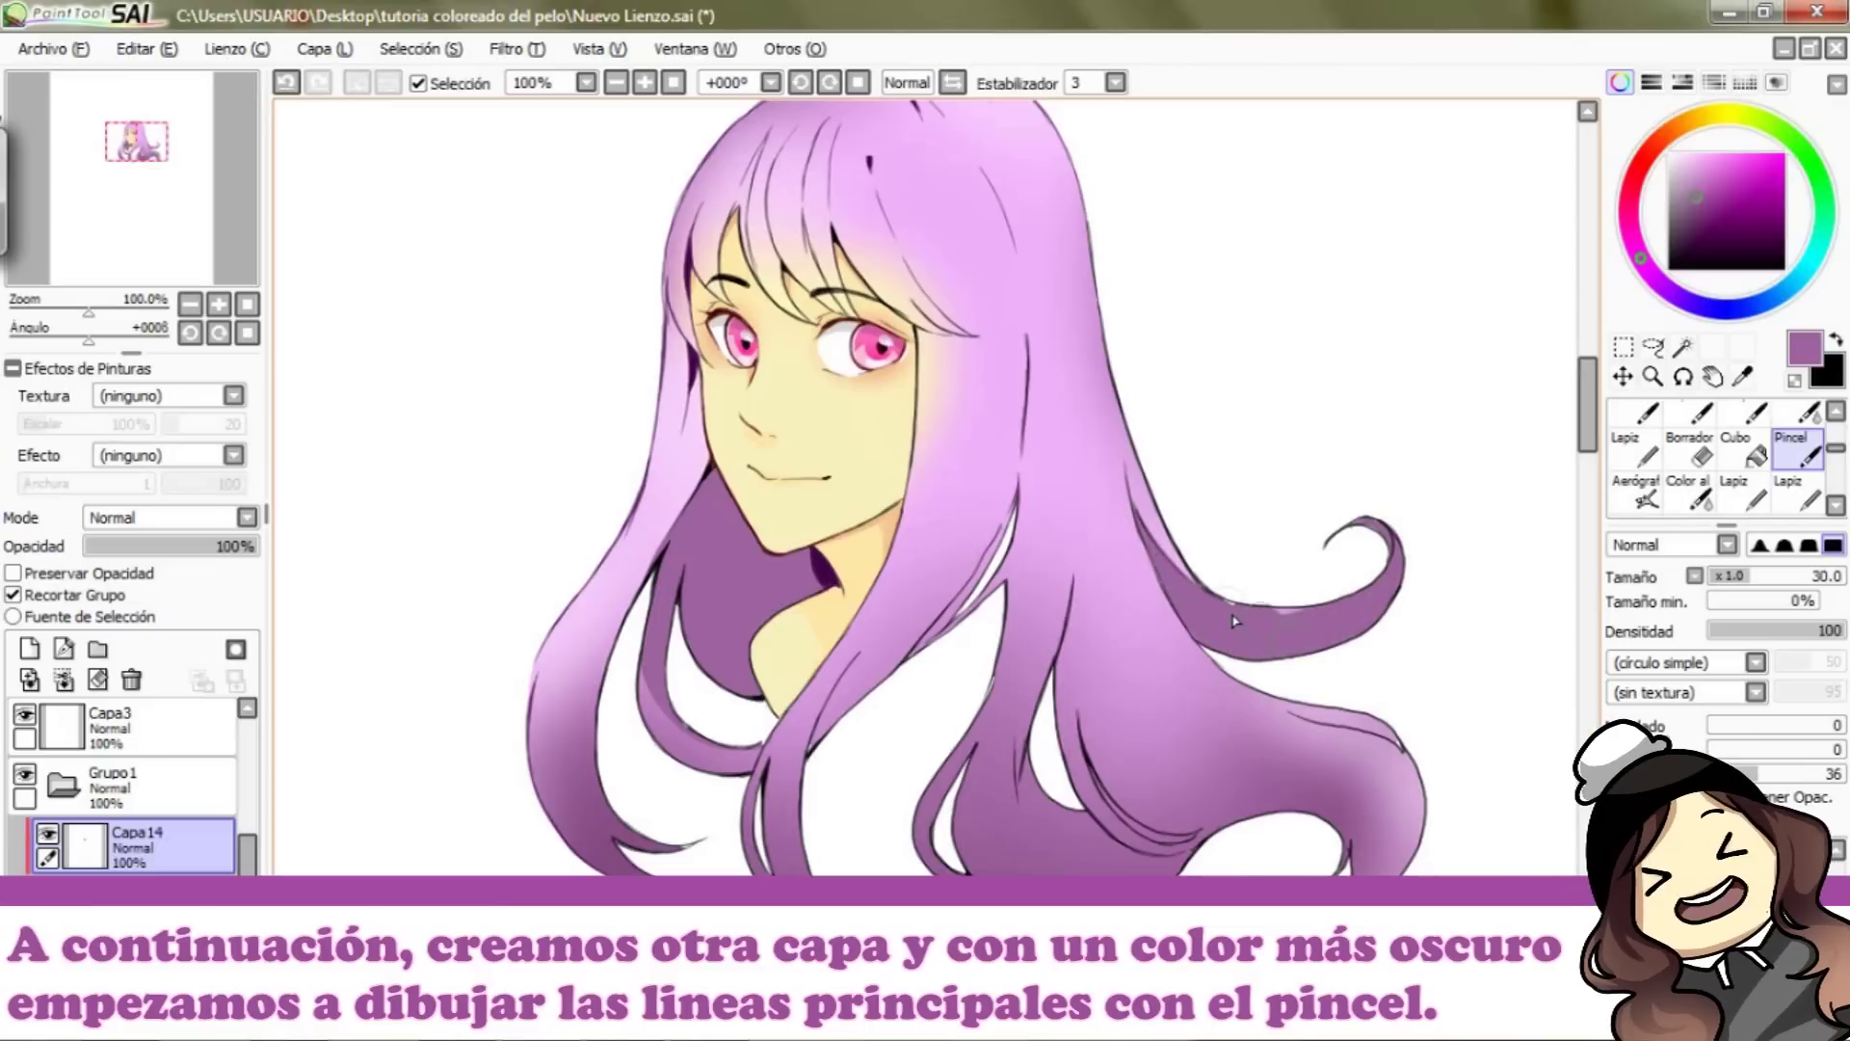
drag(1260, 609, 1365, 540)
Step: Reduce the brush size to 6 for finer hair shading
drag(91, 312, 86, 312)
key([)
key([)
key([)
key([)
key([)
key([)
key([)
key([)
key([)
key([)
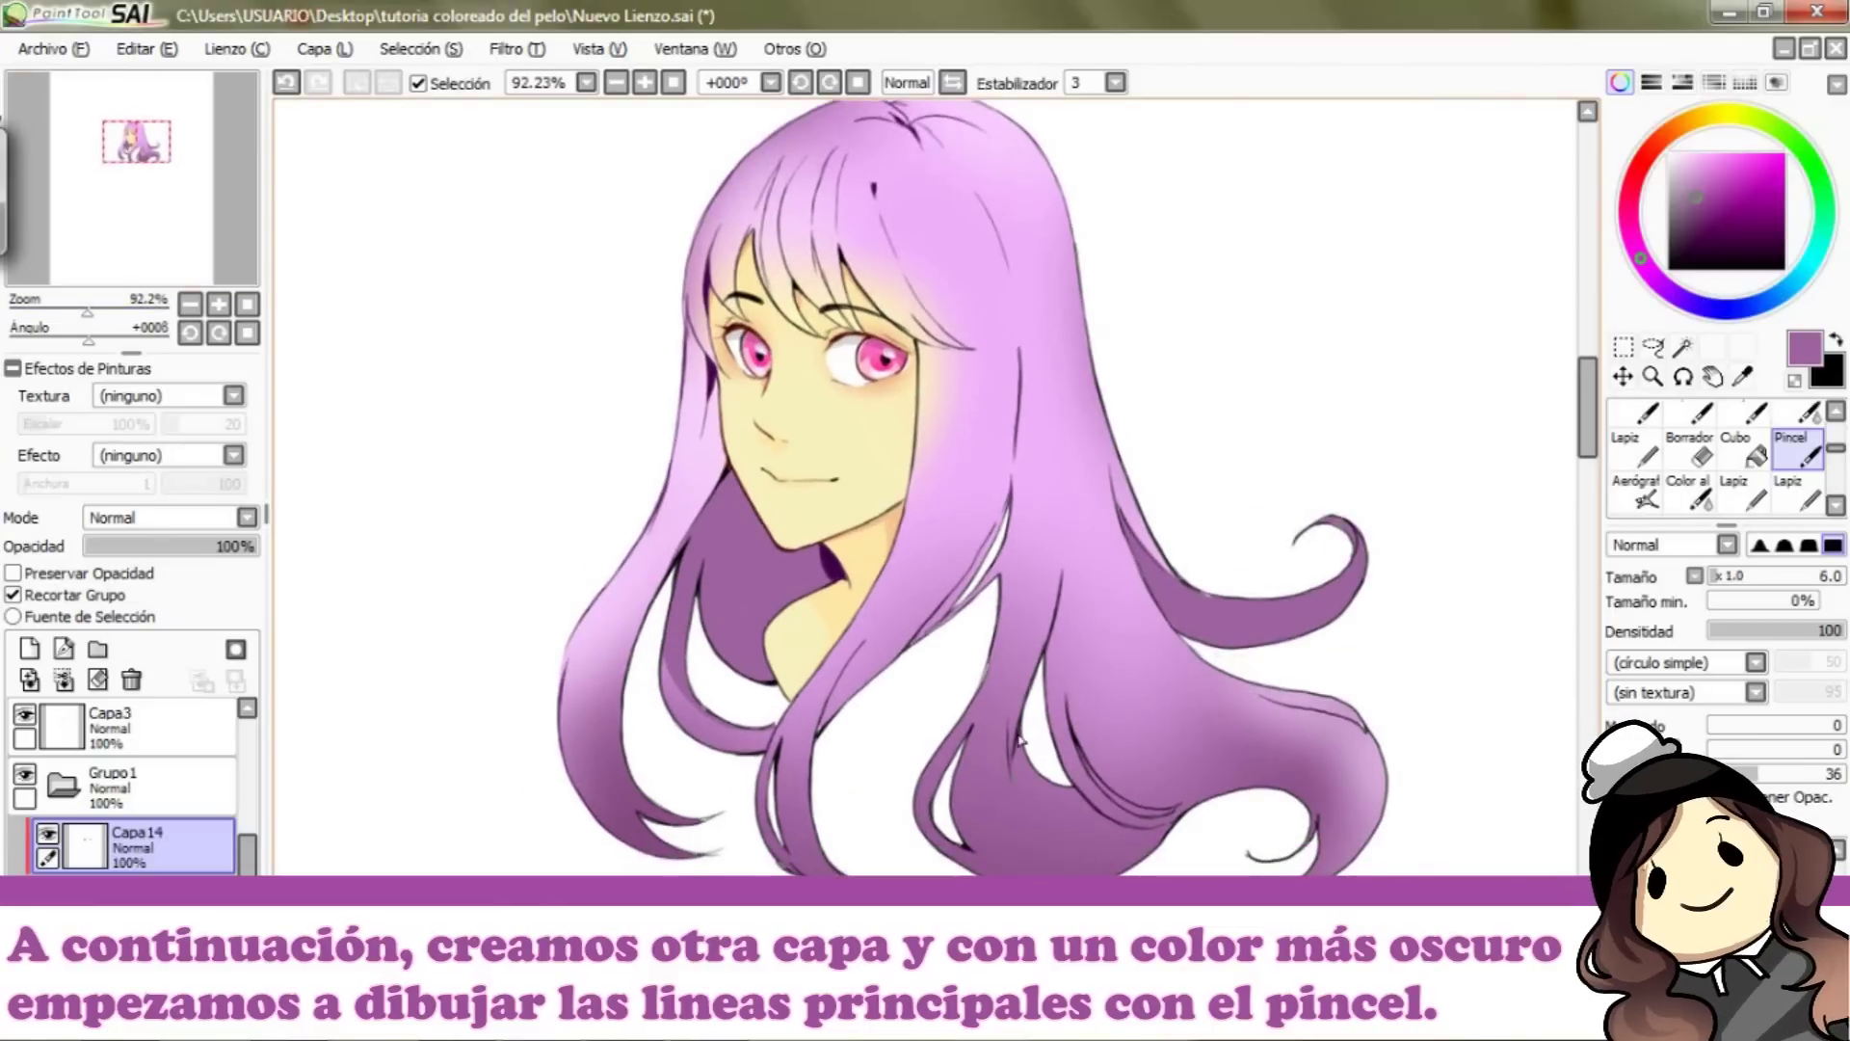
key(bracketleft)
key(bracketleft)
key(bracketleft)
key(bracketleft)
key(bracketleft)
key(bracketleft)
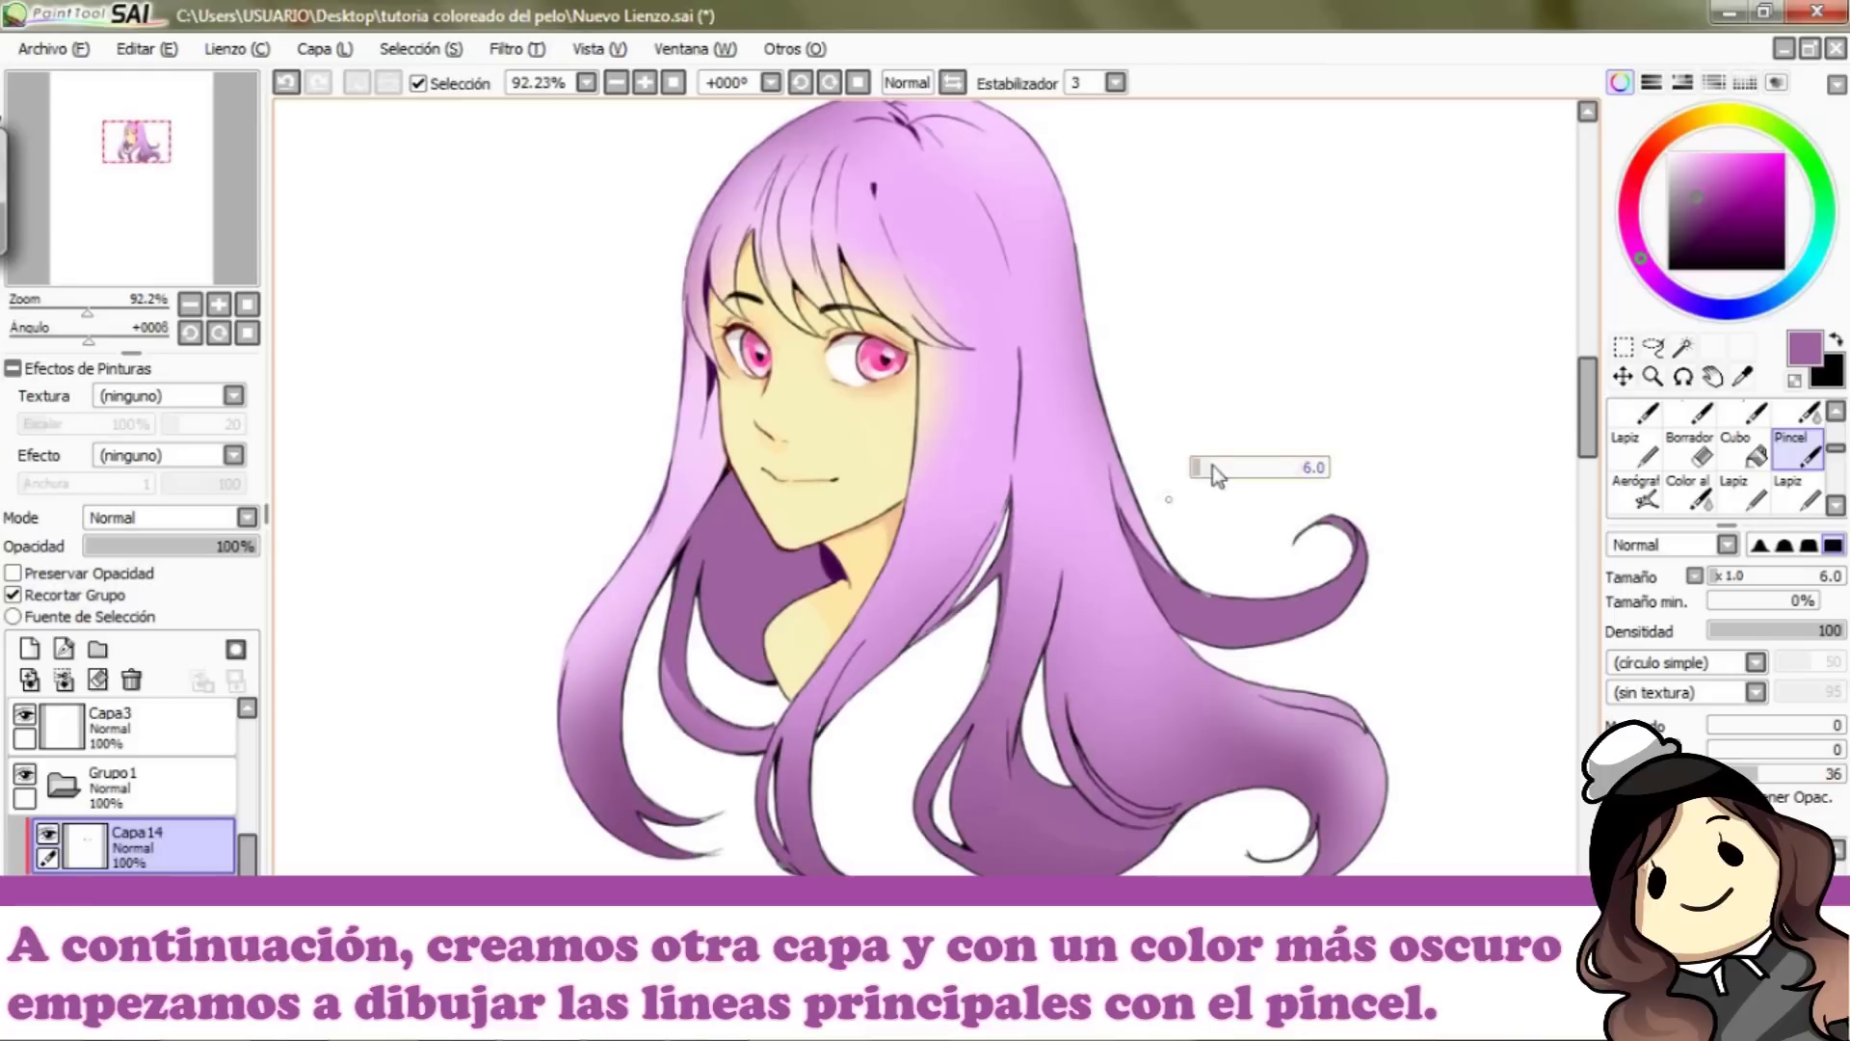
Step: Shade the front strand beside the far cheek in dark purple with the brush at size 11
drag(87, 311, 82, 311)
key(bracketright)
key(bracketright)
key(bracketright)
key(bracketright)
key(bracketright)
drag(732, 501, 750, 393)
drag(722, 530, 745, 389)
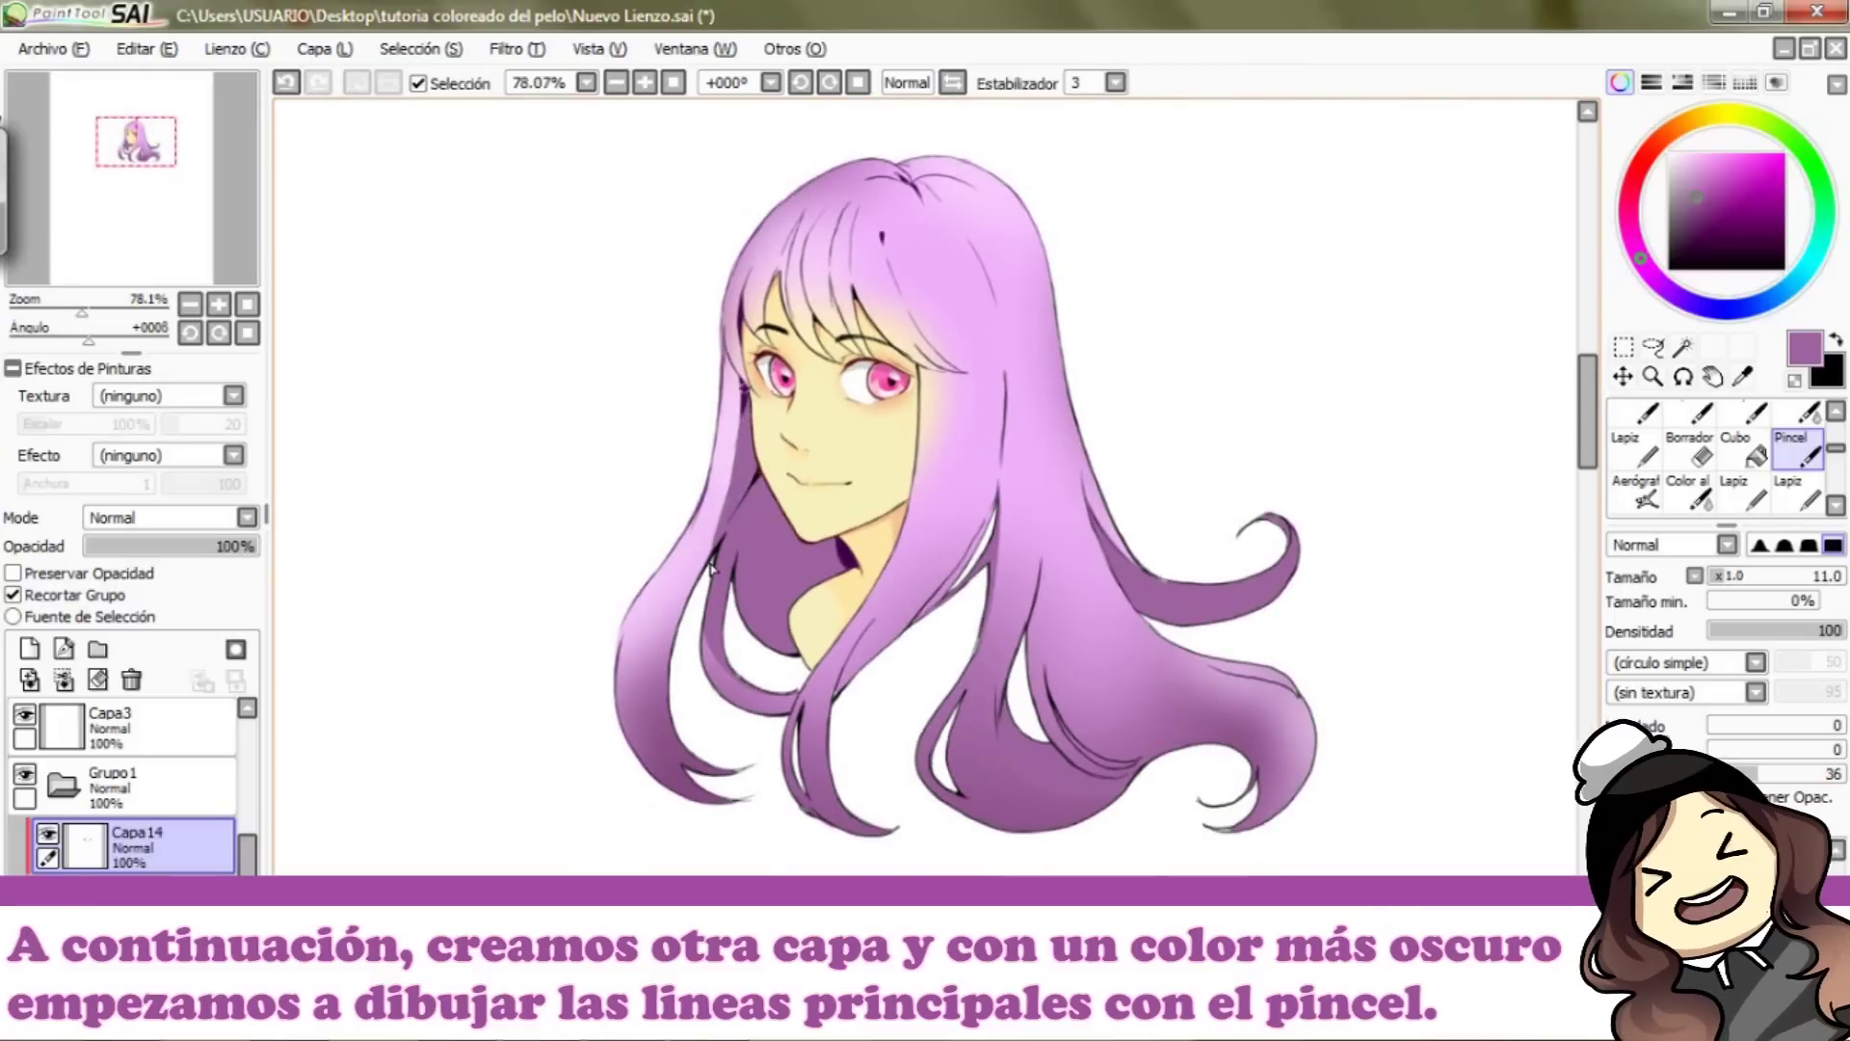
Step: Extend the shading on the far-side front strand with the brush at size 8, undoing the last stroke
key(bracketleft)
key(bracketleft)
key(bracketleft)
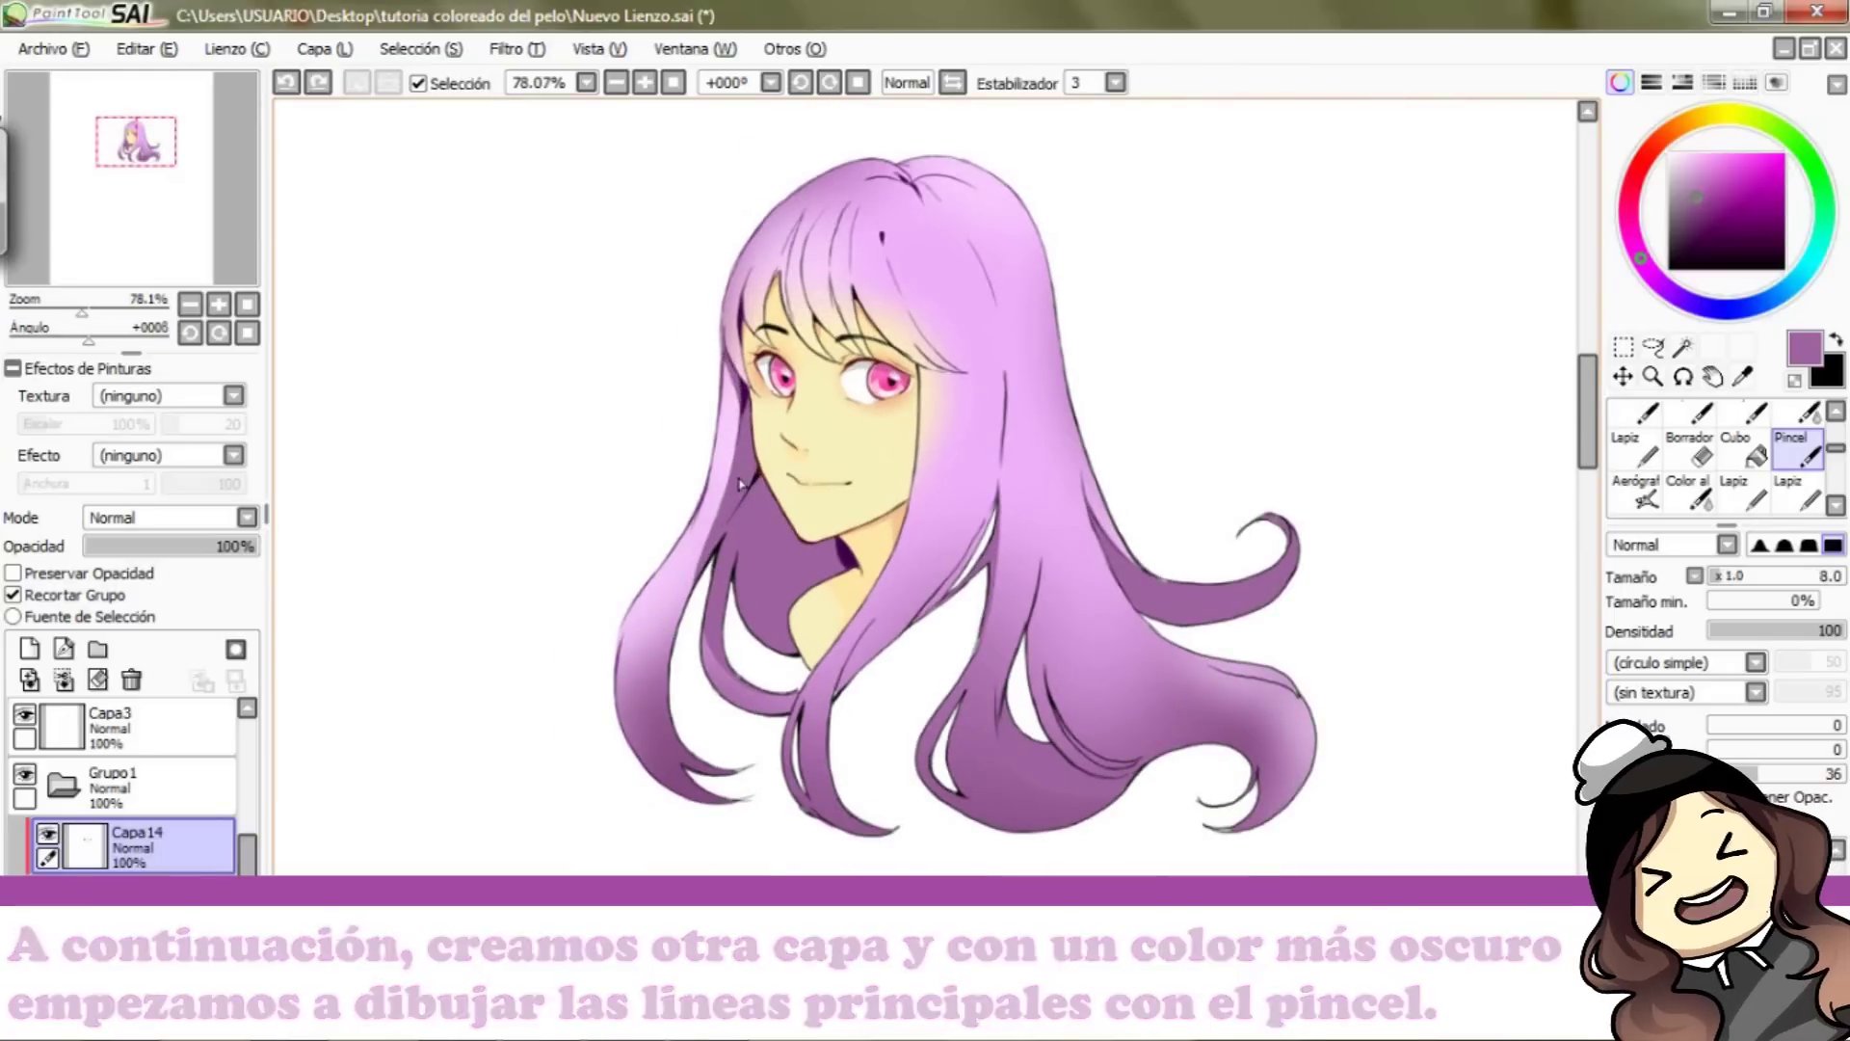
drag(716, 543, 724, 382)
drag(699, 584, 674, 688)
key(ctrl+z)
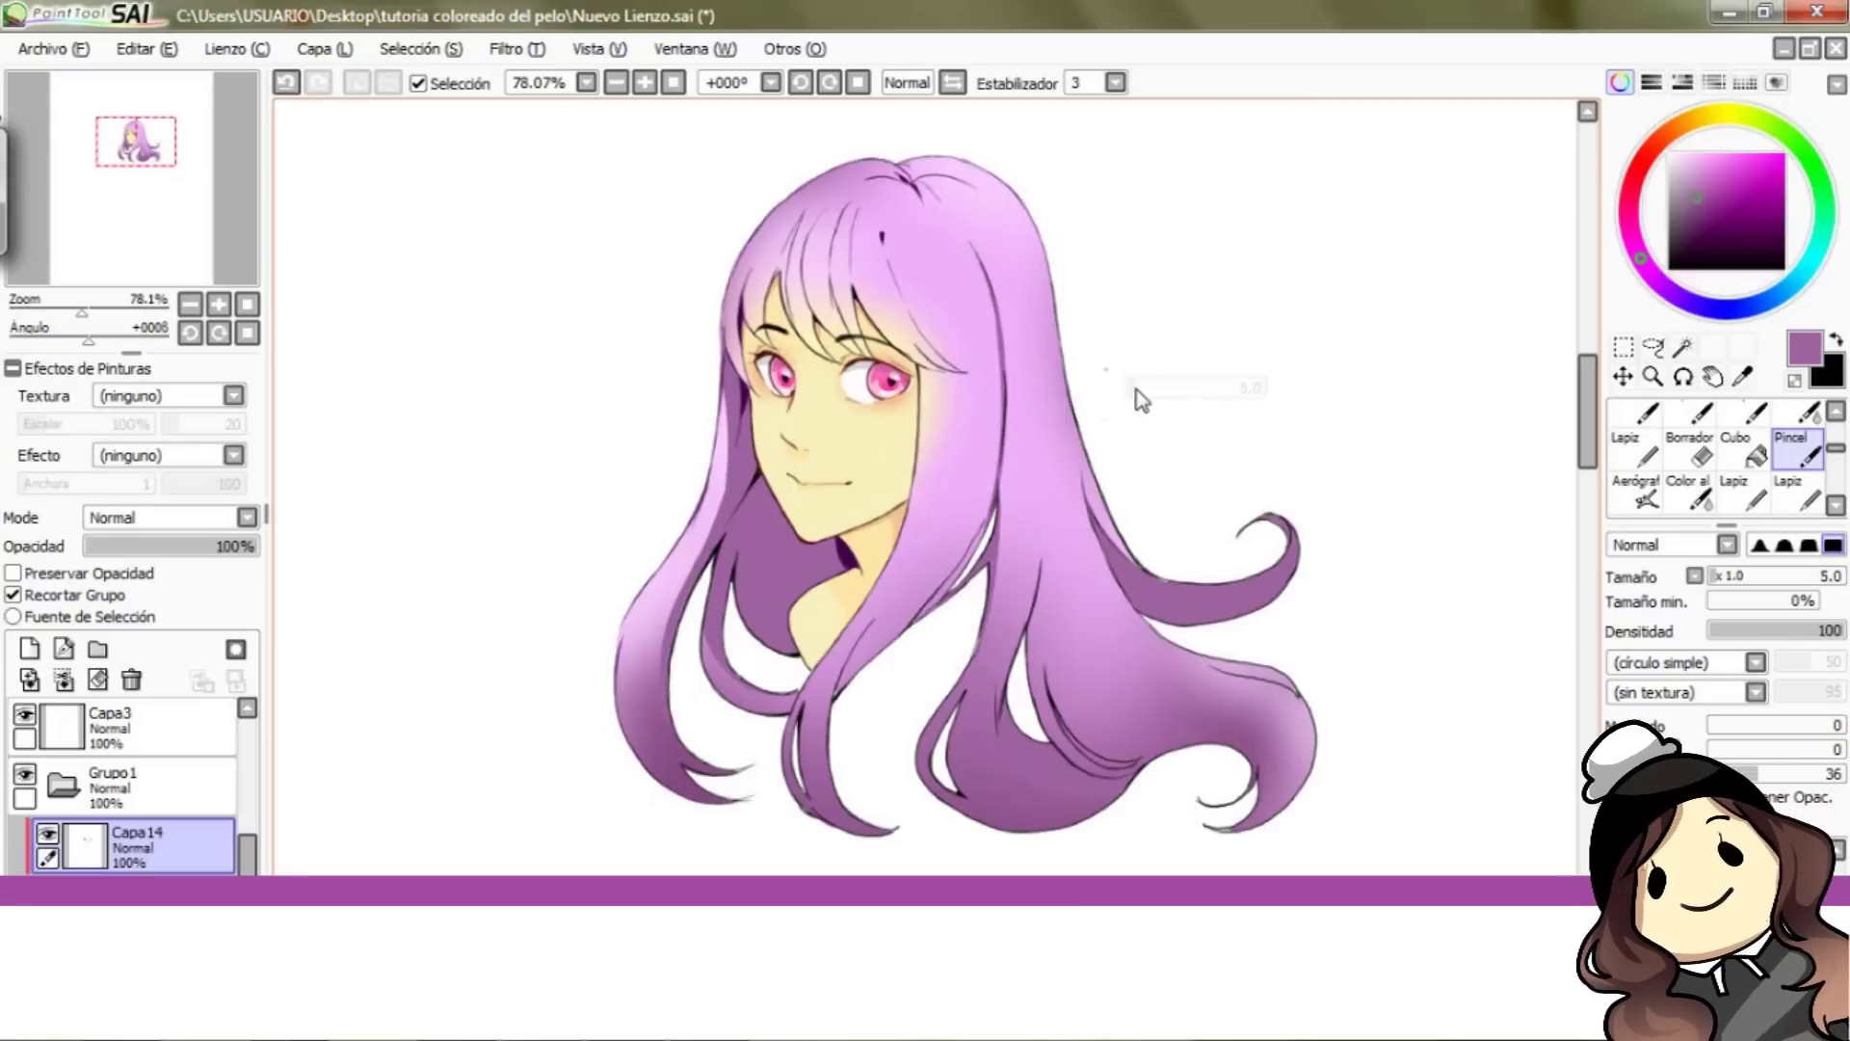
Step: Shade the edge of the long front strand on the near side of the face down to its tip, undoing the last stroke
drag(910, 621, 1002, 412)
drag(990, 502, 936, 594)
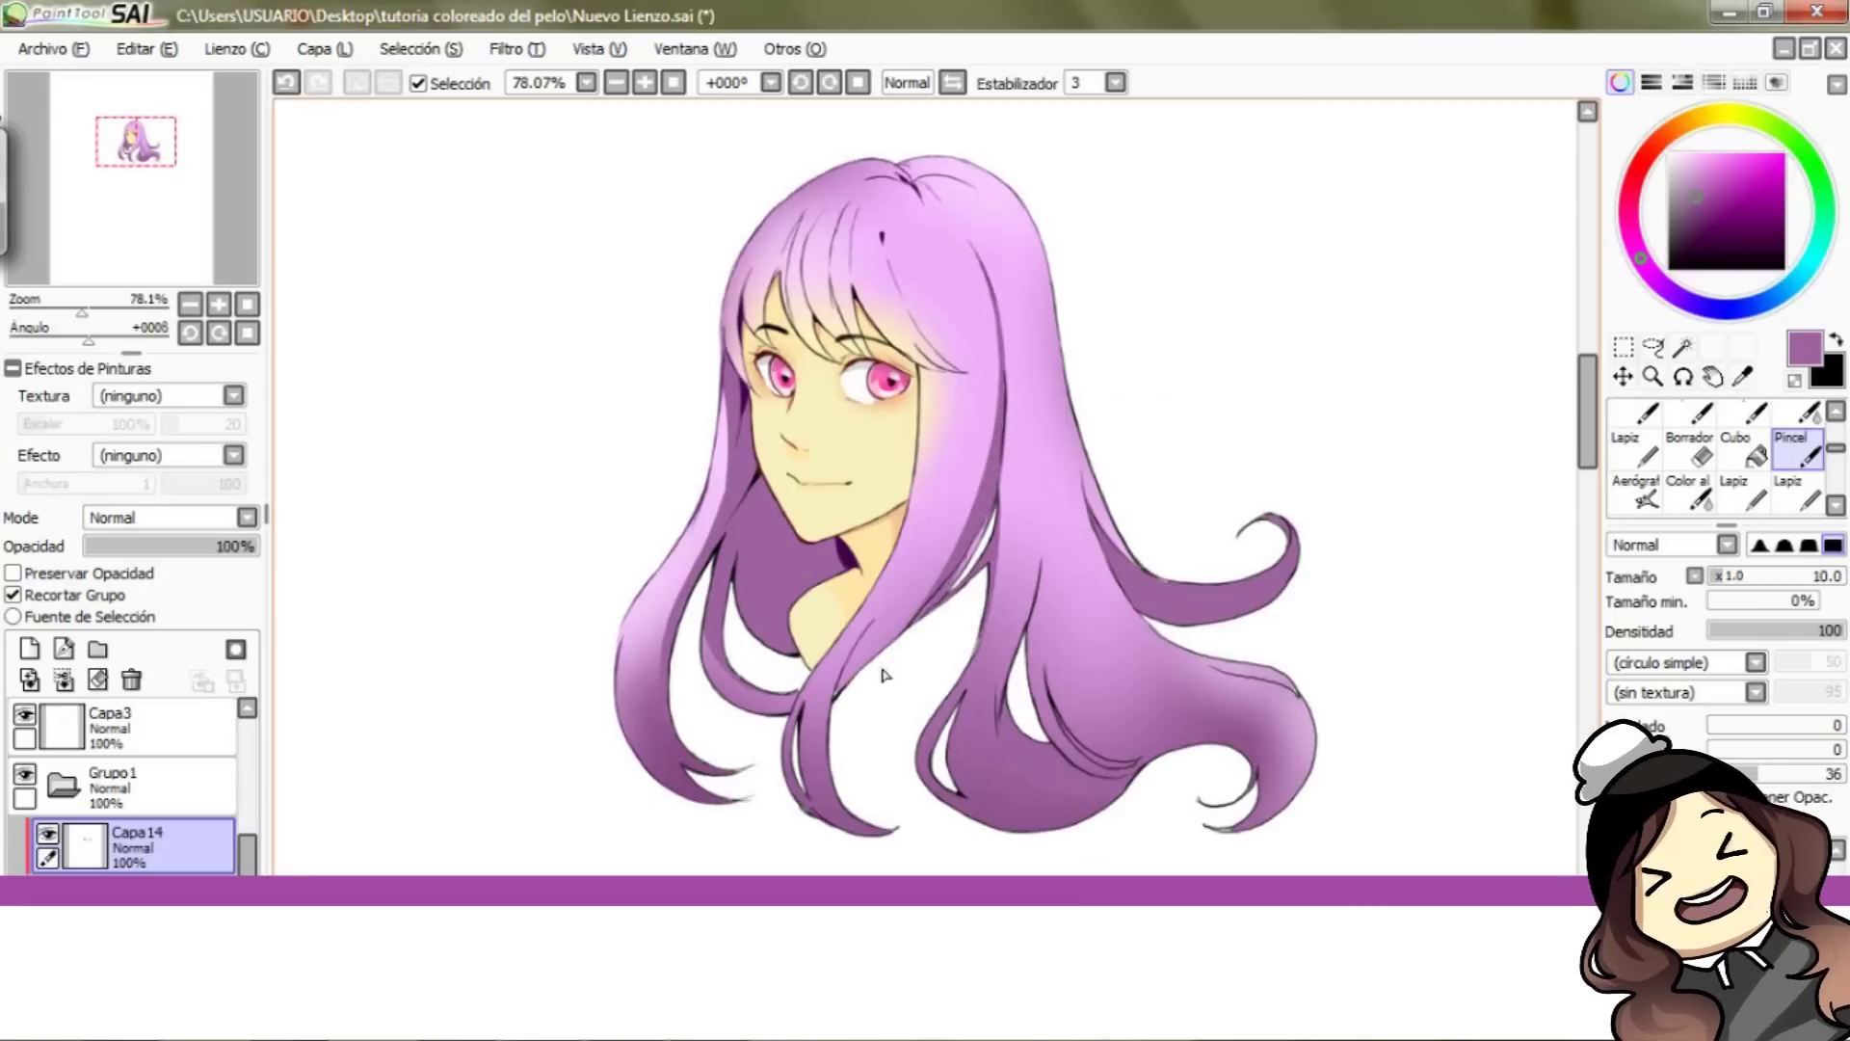
drag(971, 509, 852, 696)
drag(985, 467, 853, 684)
key(ctrl+z)
Step: Paint dark purple shadow strands across the bangs with the brush at size 6, undoing unwanted strokes
mouse_move(883, 237)
mouse_down()
mouse_move(959, 370)
mouse_move(947, 360)
mouse_up()
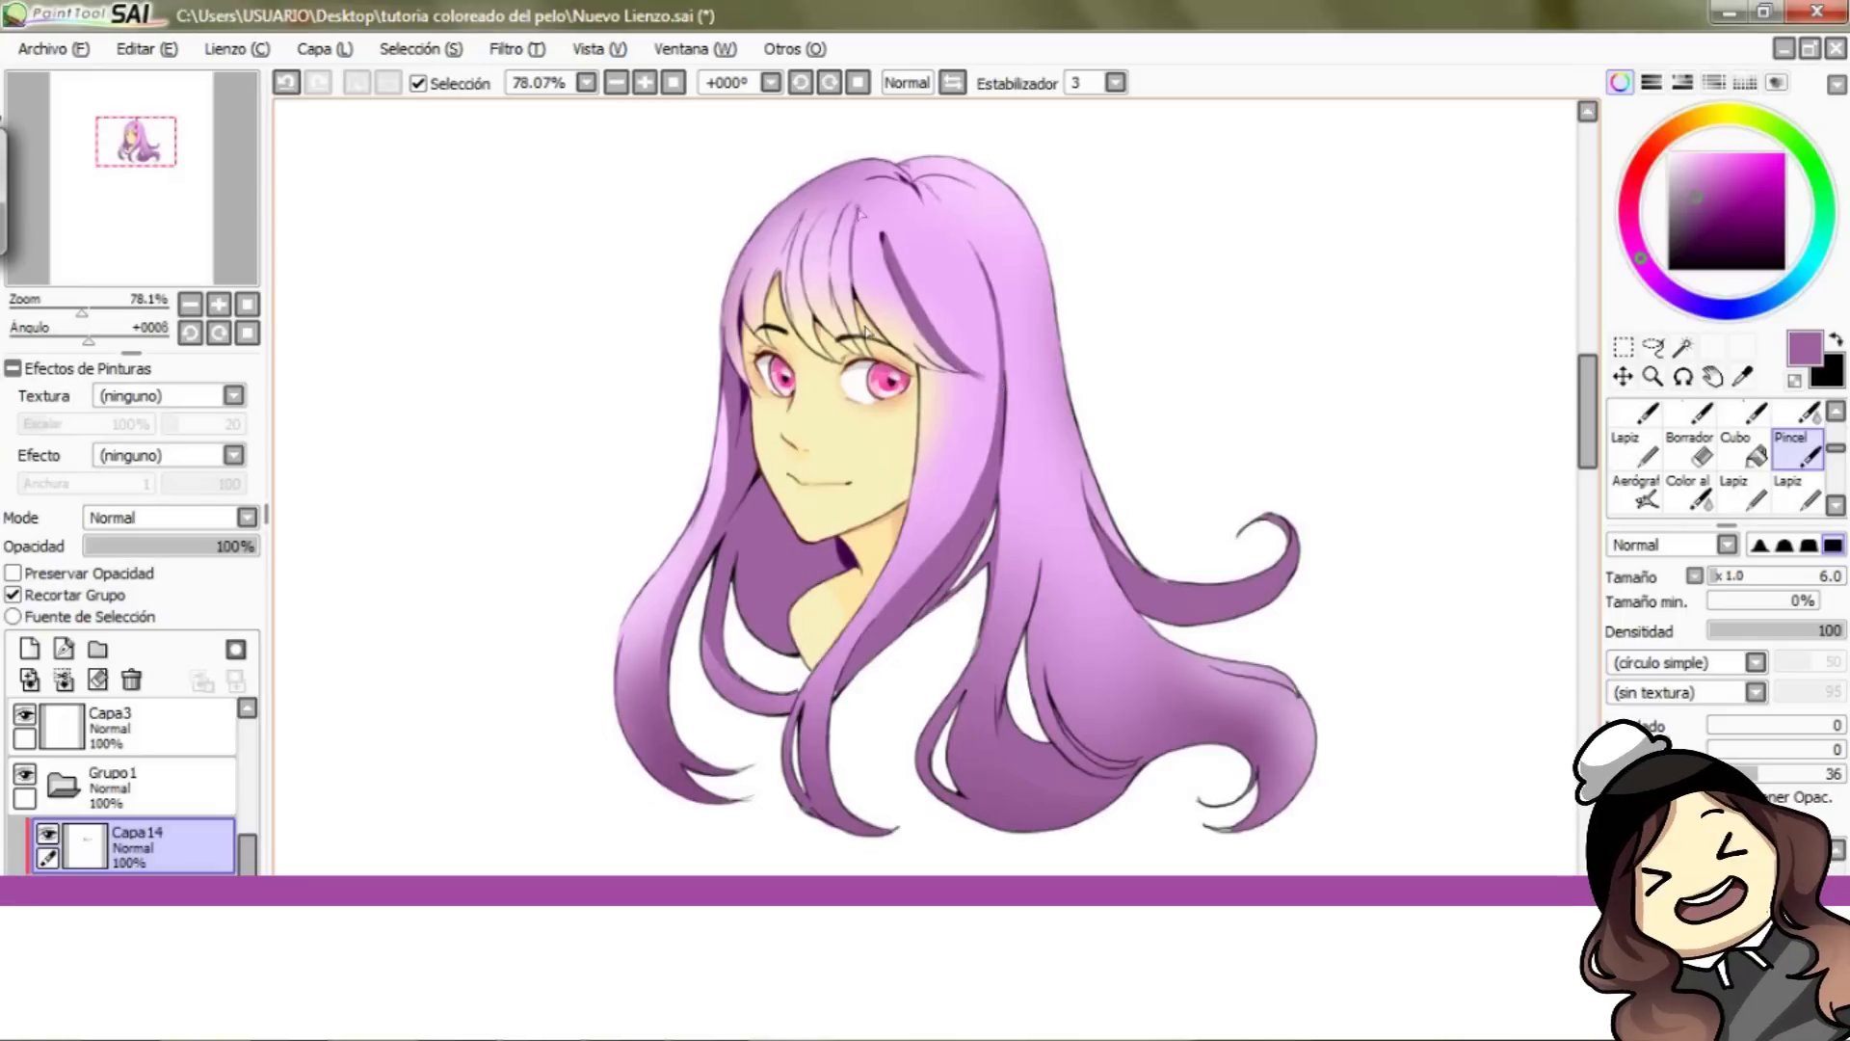
scroll(864, 366, up, 1)
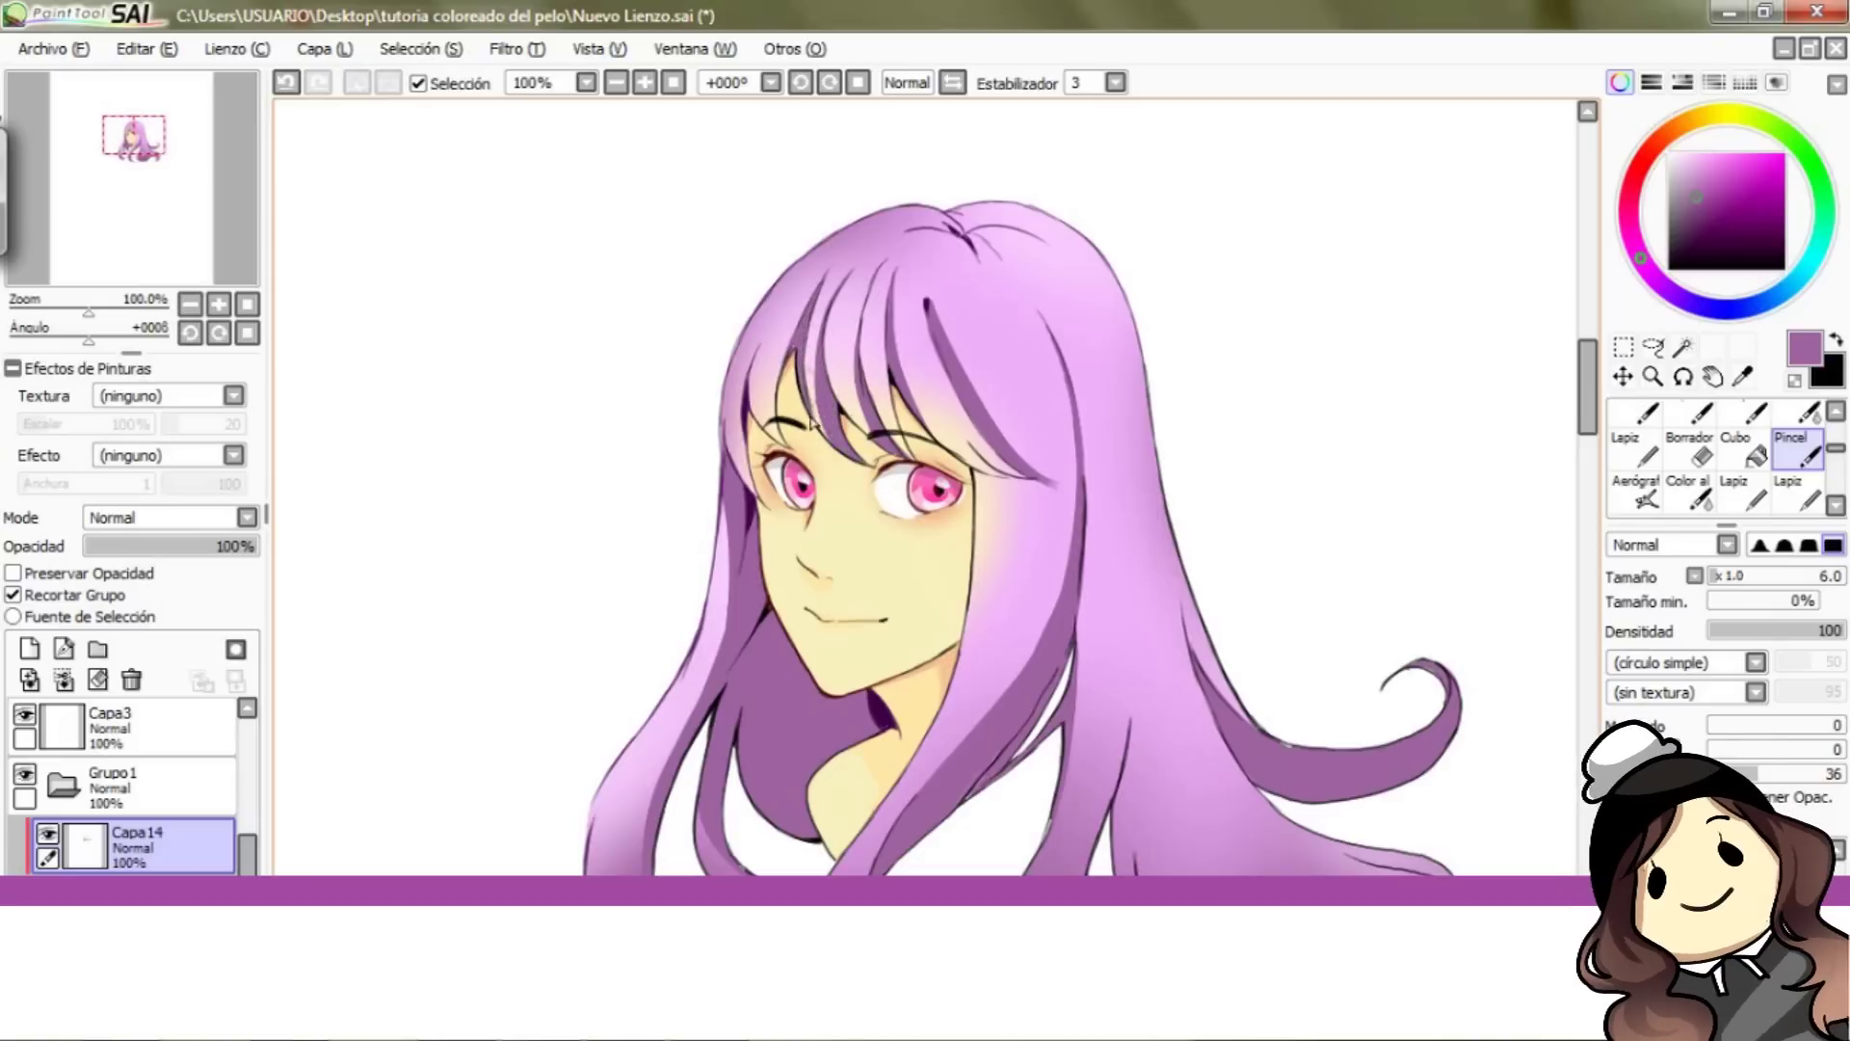
key(ctrl+z)
key(ctrl+z)
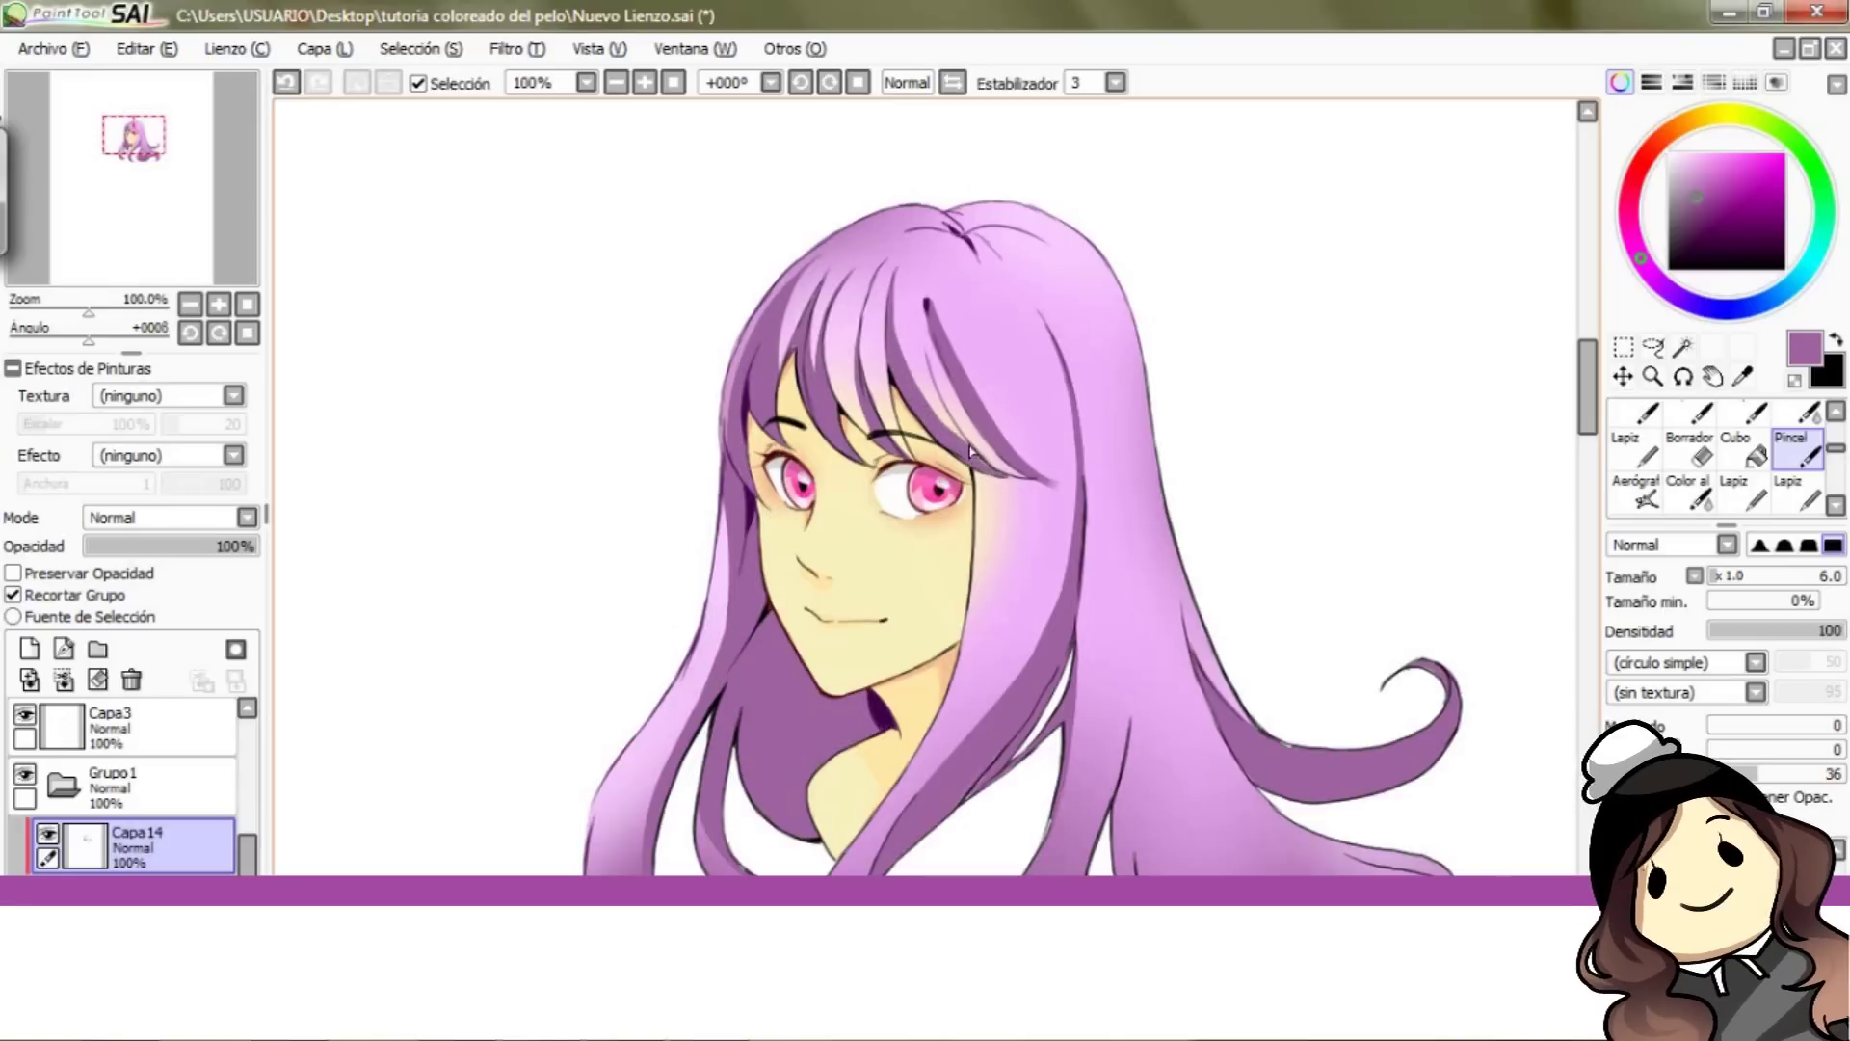
key(ctrl+z)
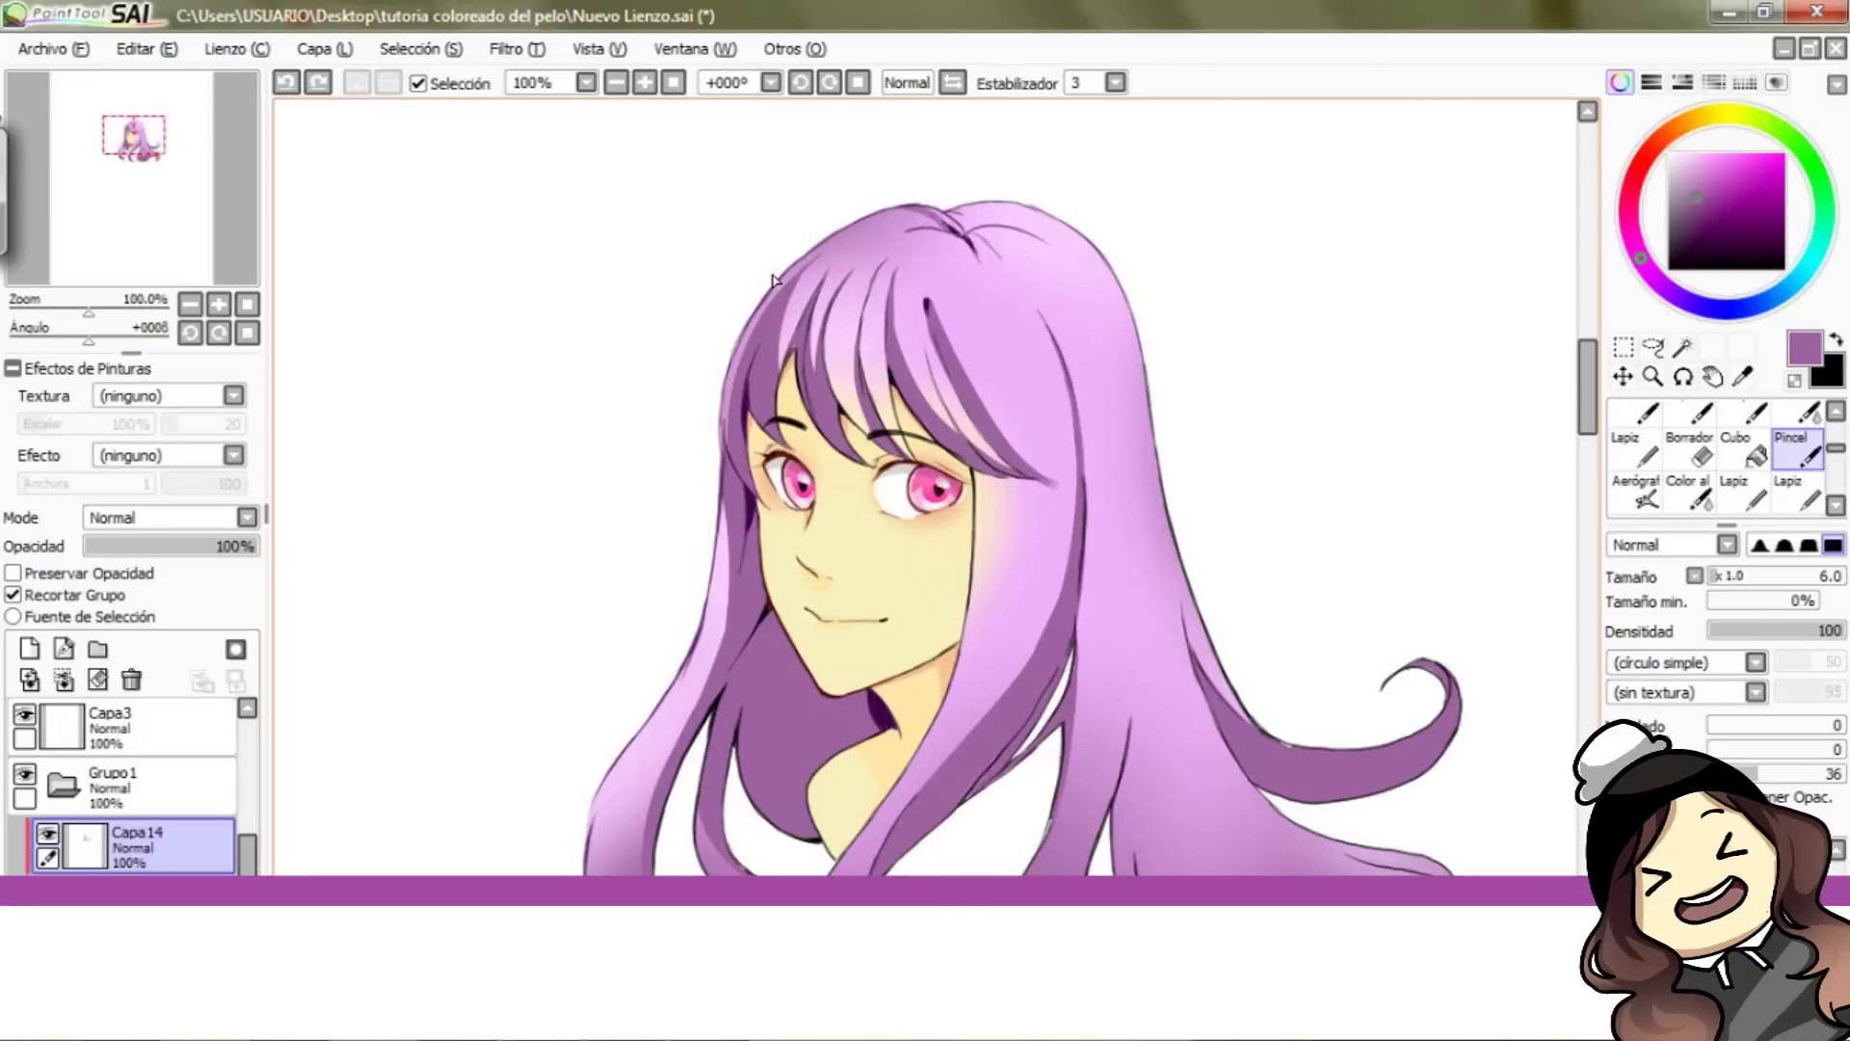
Step: Add dark purple strokes from the parting down through the middle strands of the bangs
mouse_move(960, 214)
mouse_down()
mouse_move(982, 241)
mouse_move(1021, 241)
mouse_move(950, 234)
mouse_move(848, 414)
mouse_up()
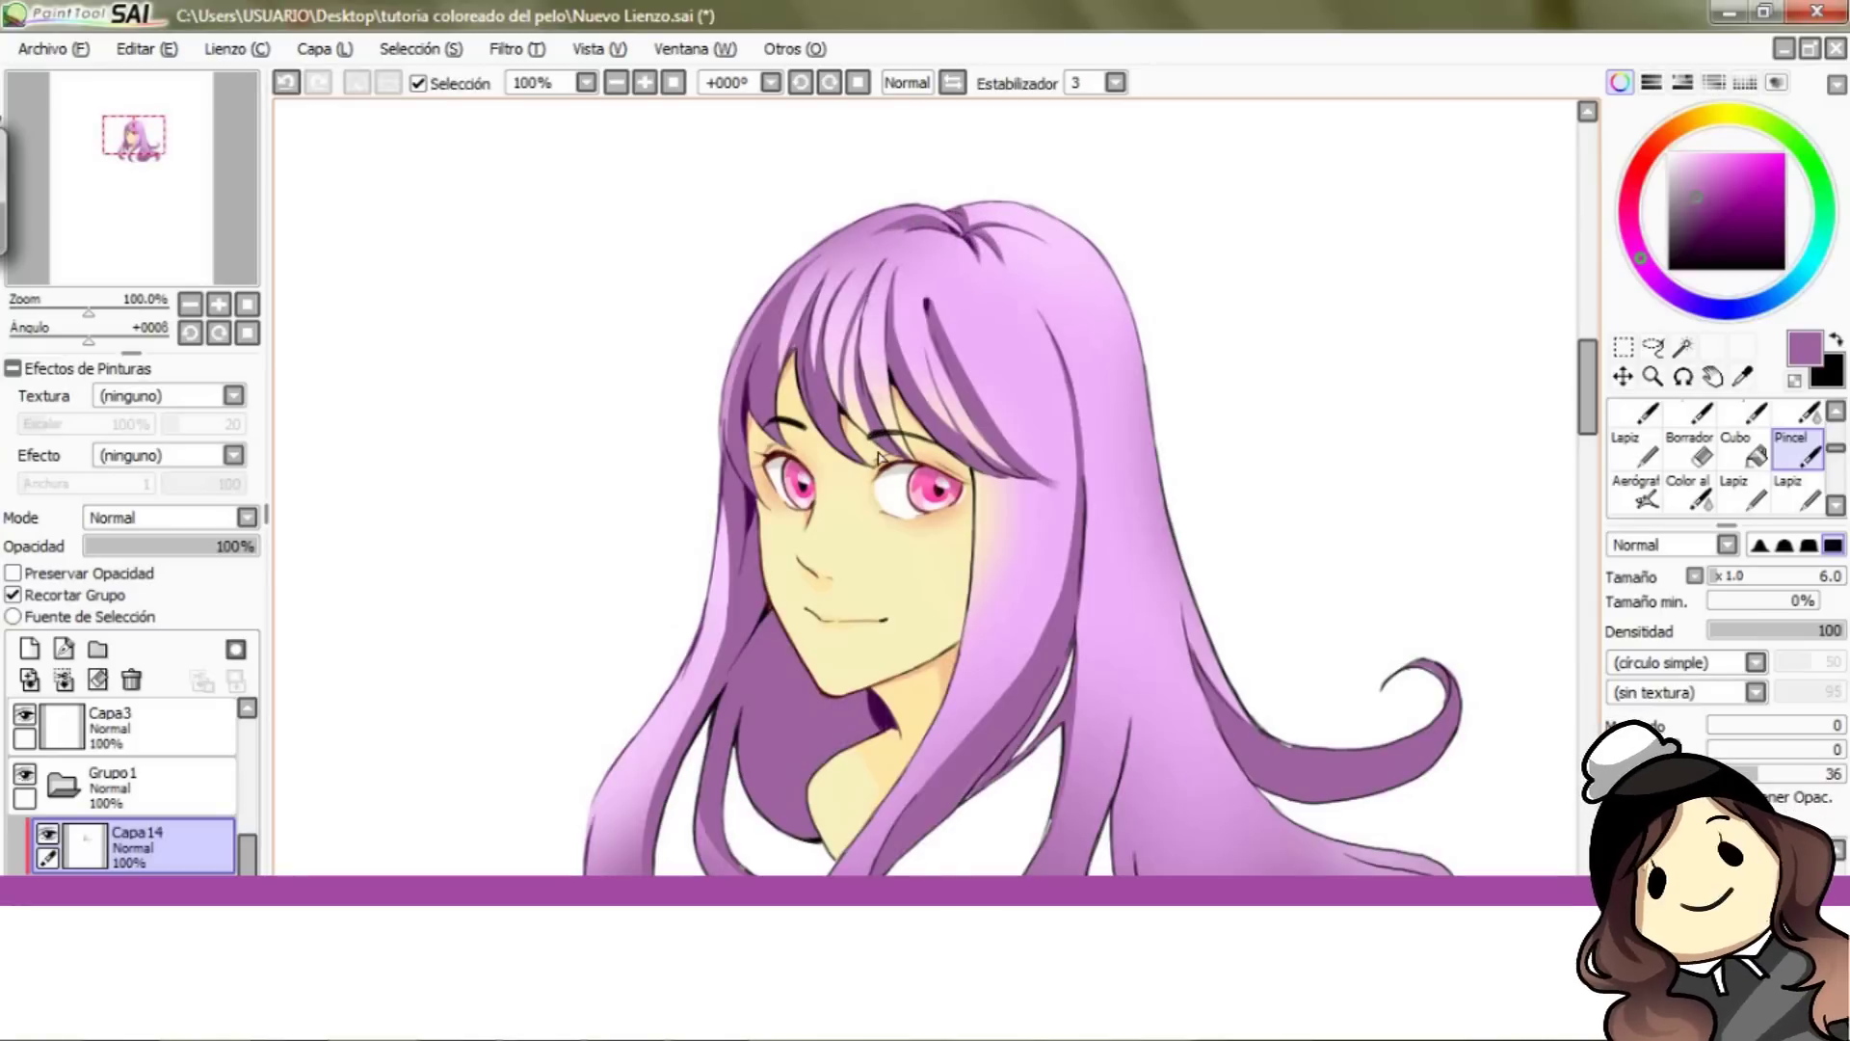
drag(865, 322, 848, 433)
drag(859, 358, 845, 432)
Step: Try shadow strokes on the hair beside the bangs and undo them
drag(105, 313, 101, 314)
drag(109, 241, 113, 251)
mouse_move(962, 252)
mouse_down()
mouse_move(983, 337)
mouse_move(962, 342)
mouse_up()
key(ctrl+z)
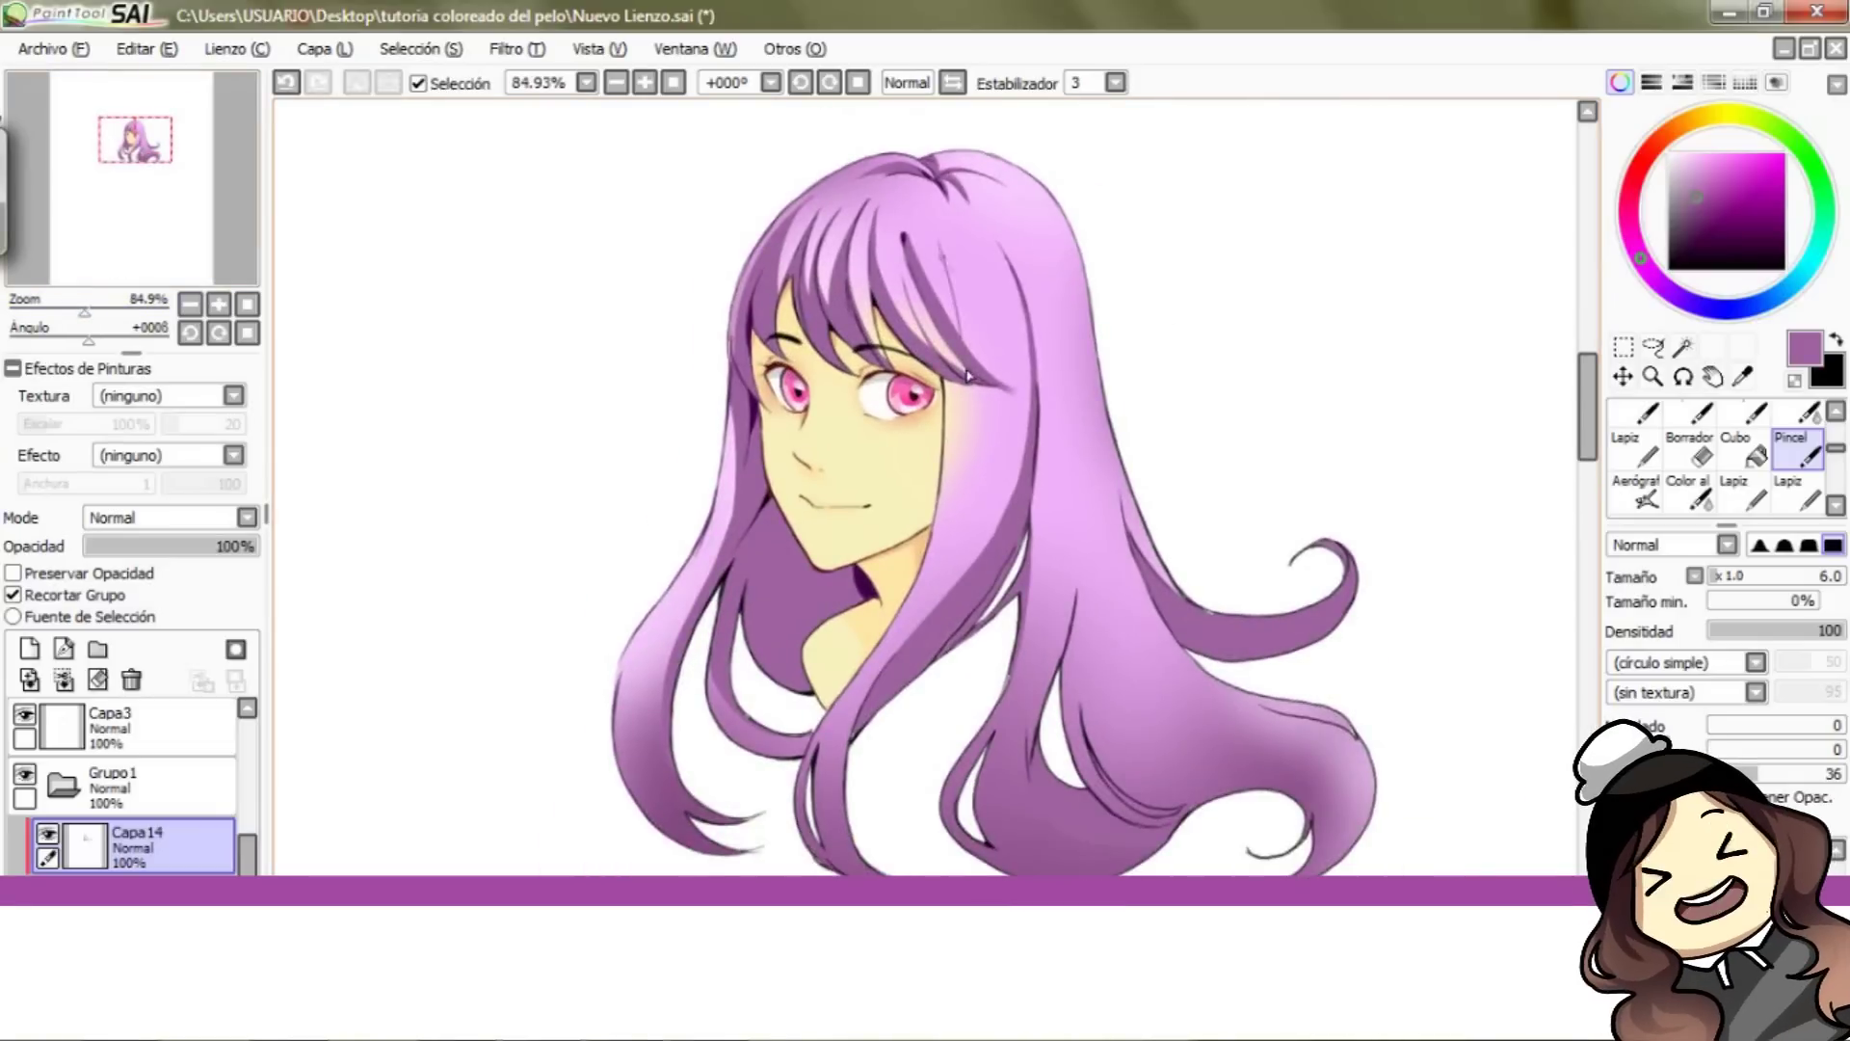
drag(949, 265, 971, 350)
drag(940, 244, 973, 374)
key(ctrl+z)
key(ctrl+z)
Step: Shade the hair along the near edge of the face and the crown behind the parting, undoing a stray stroke
drag(952, 511, 973, 426)
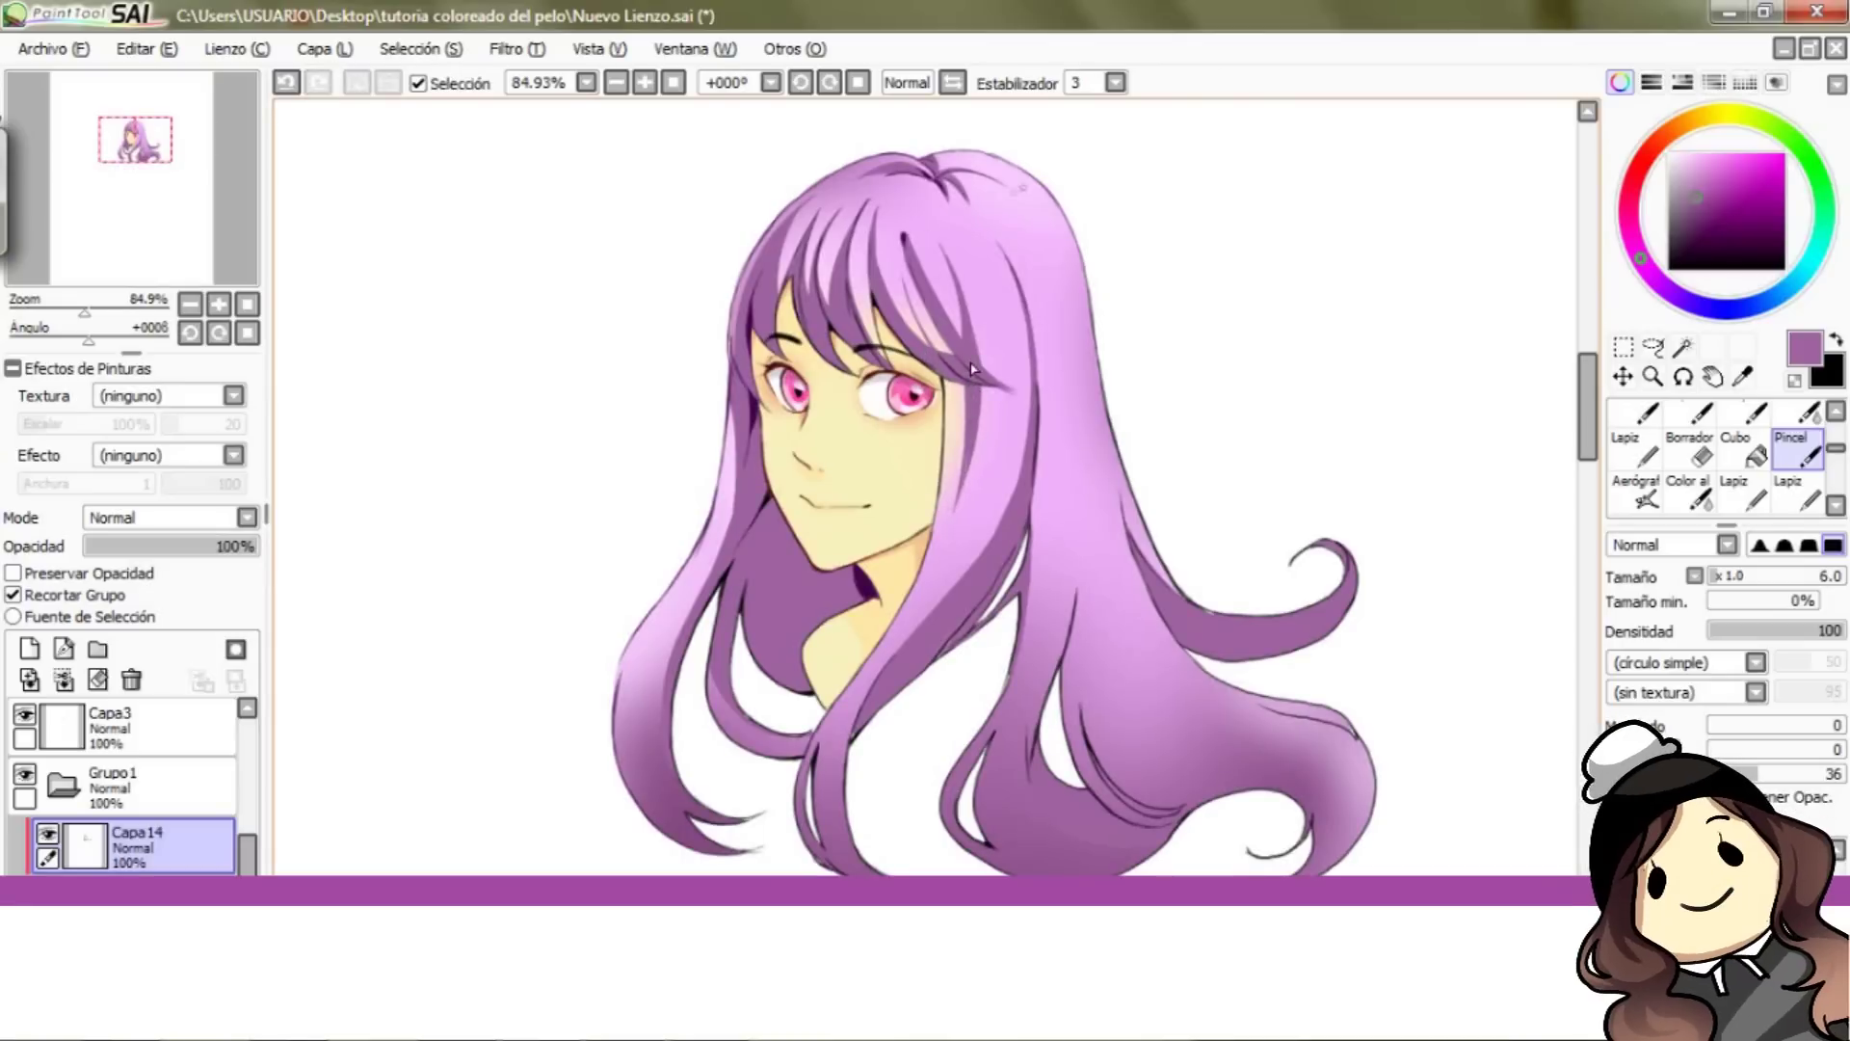
key(ctrl+z)
mouse_move(936, 179)
mouse_down()
mouse_move(980, 220)
mouse_move(1050, 196)
mouse_up()
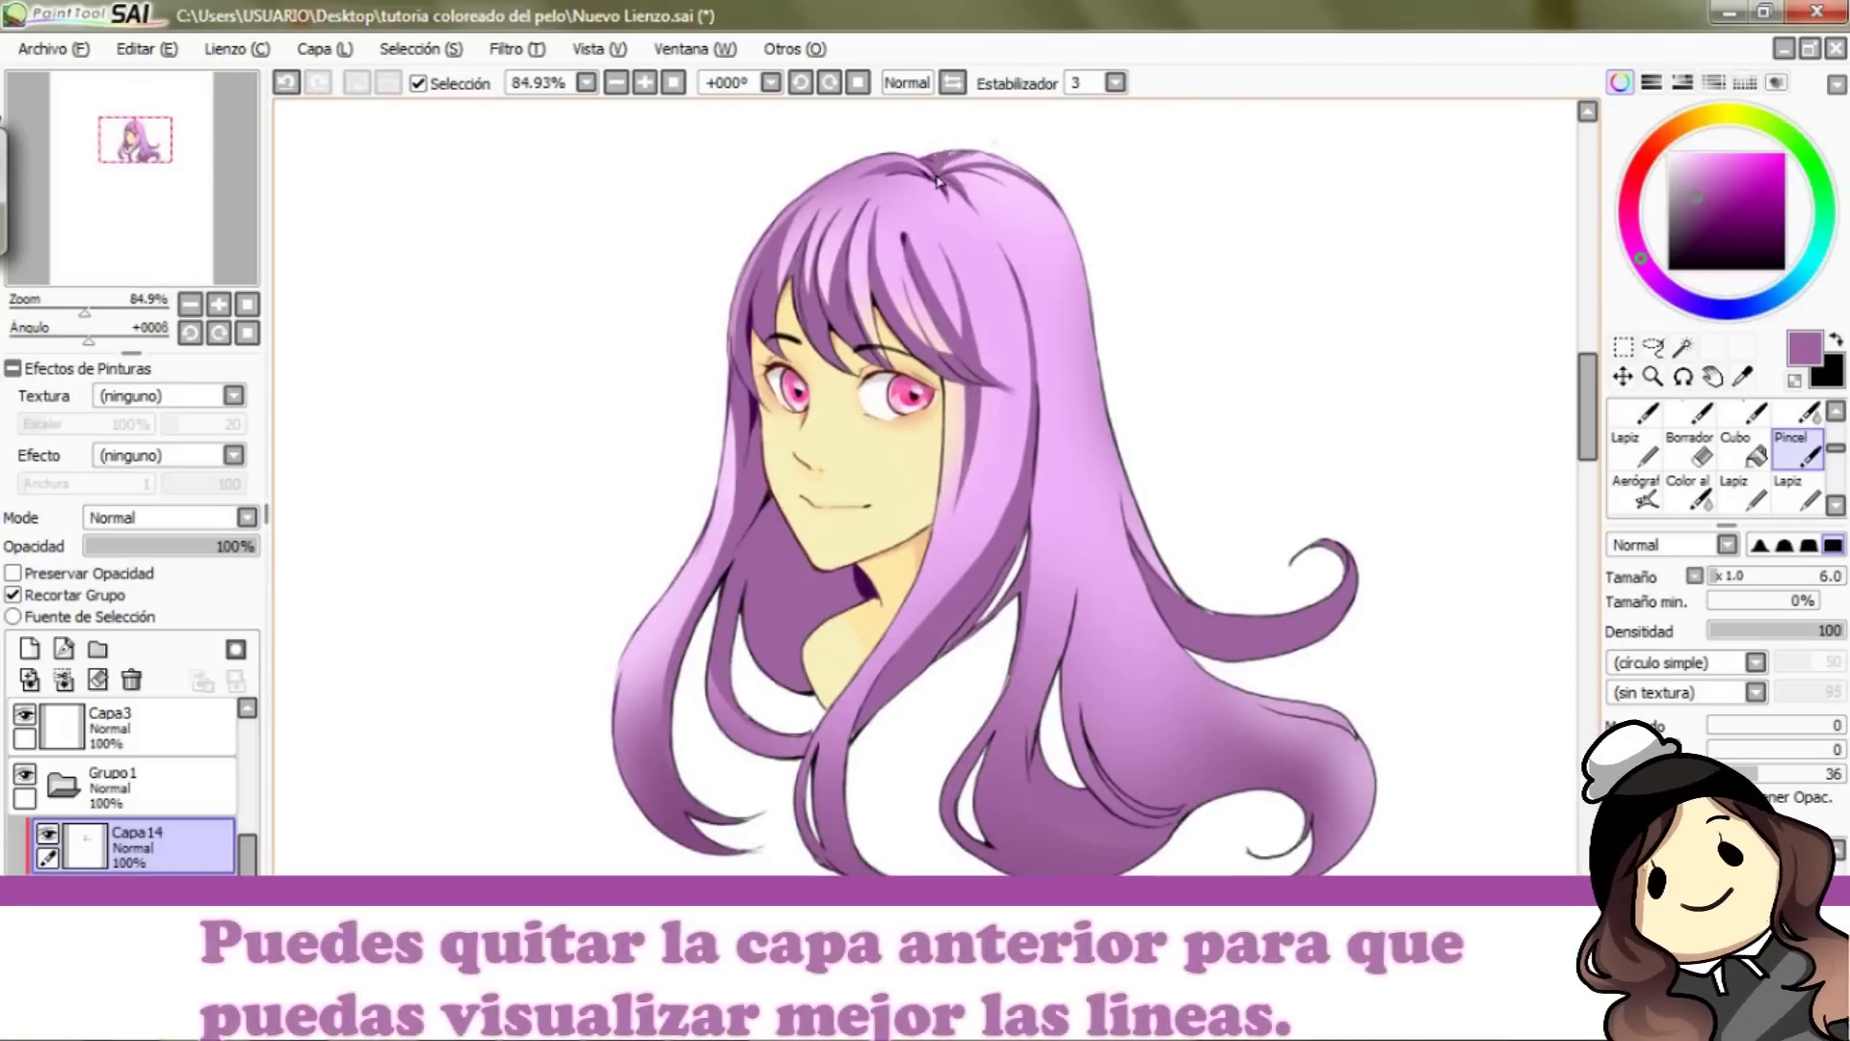
drag(937, 160, 1043, 194)
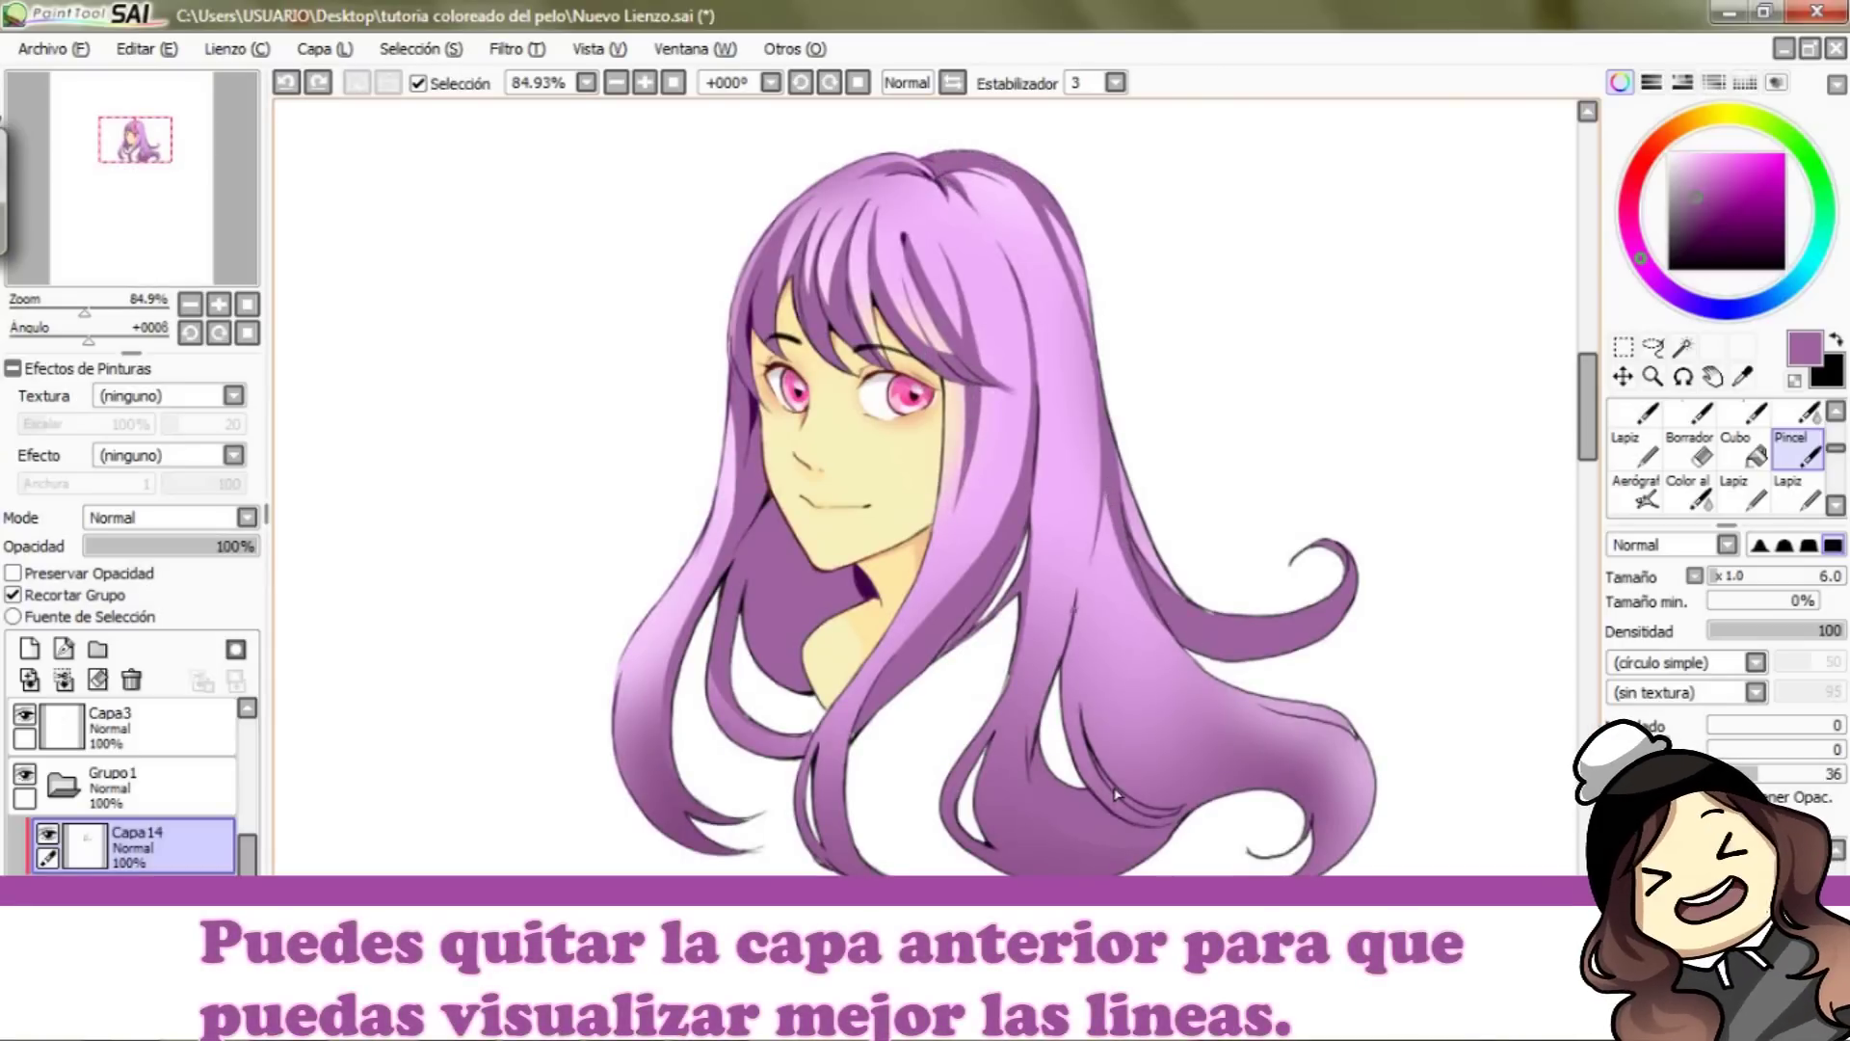
Step: Hide the airbrushed gradient layer Capa13 beneath the line shading and undo the last stroke
scroll(249, 867, down, 1)
click(48, 850)
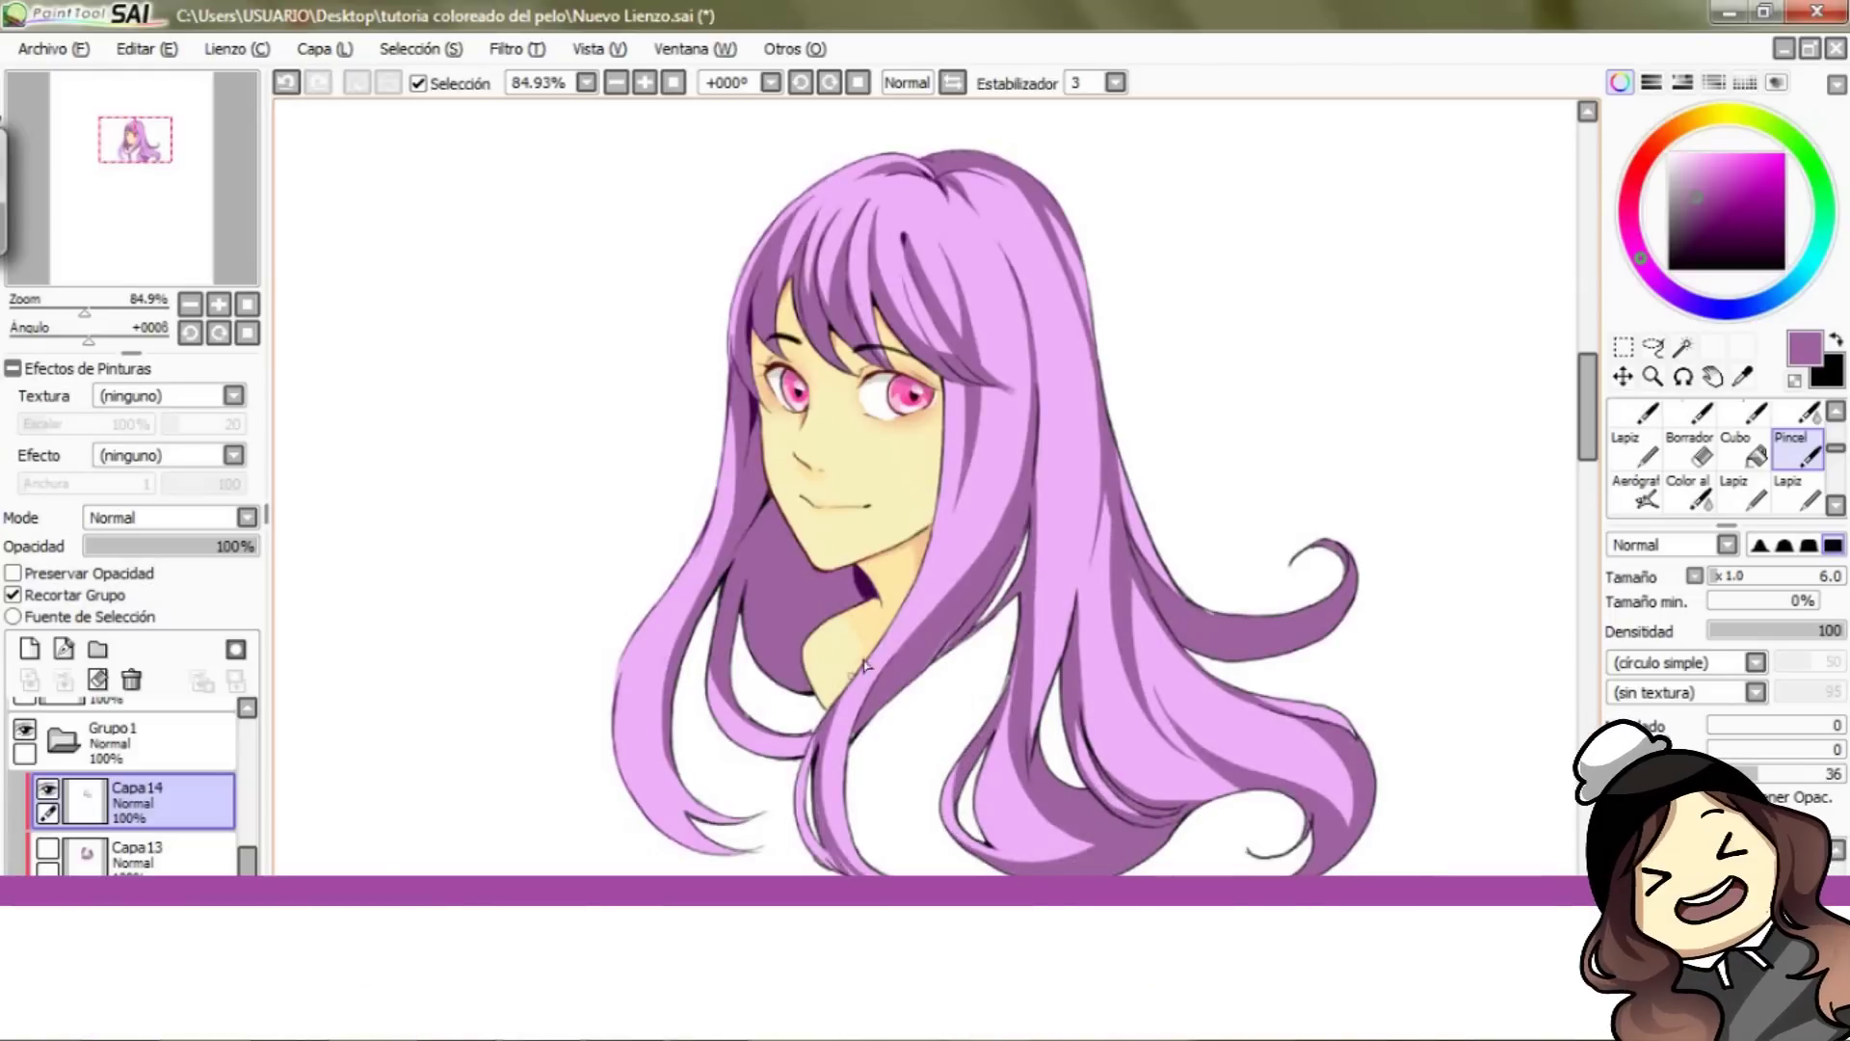
key(ctrl+z)
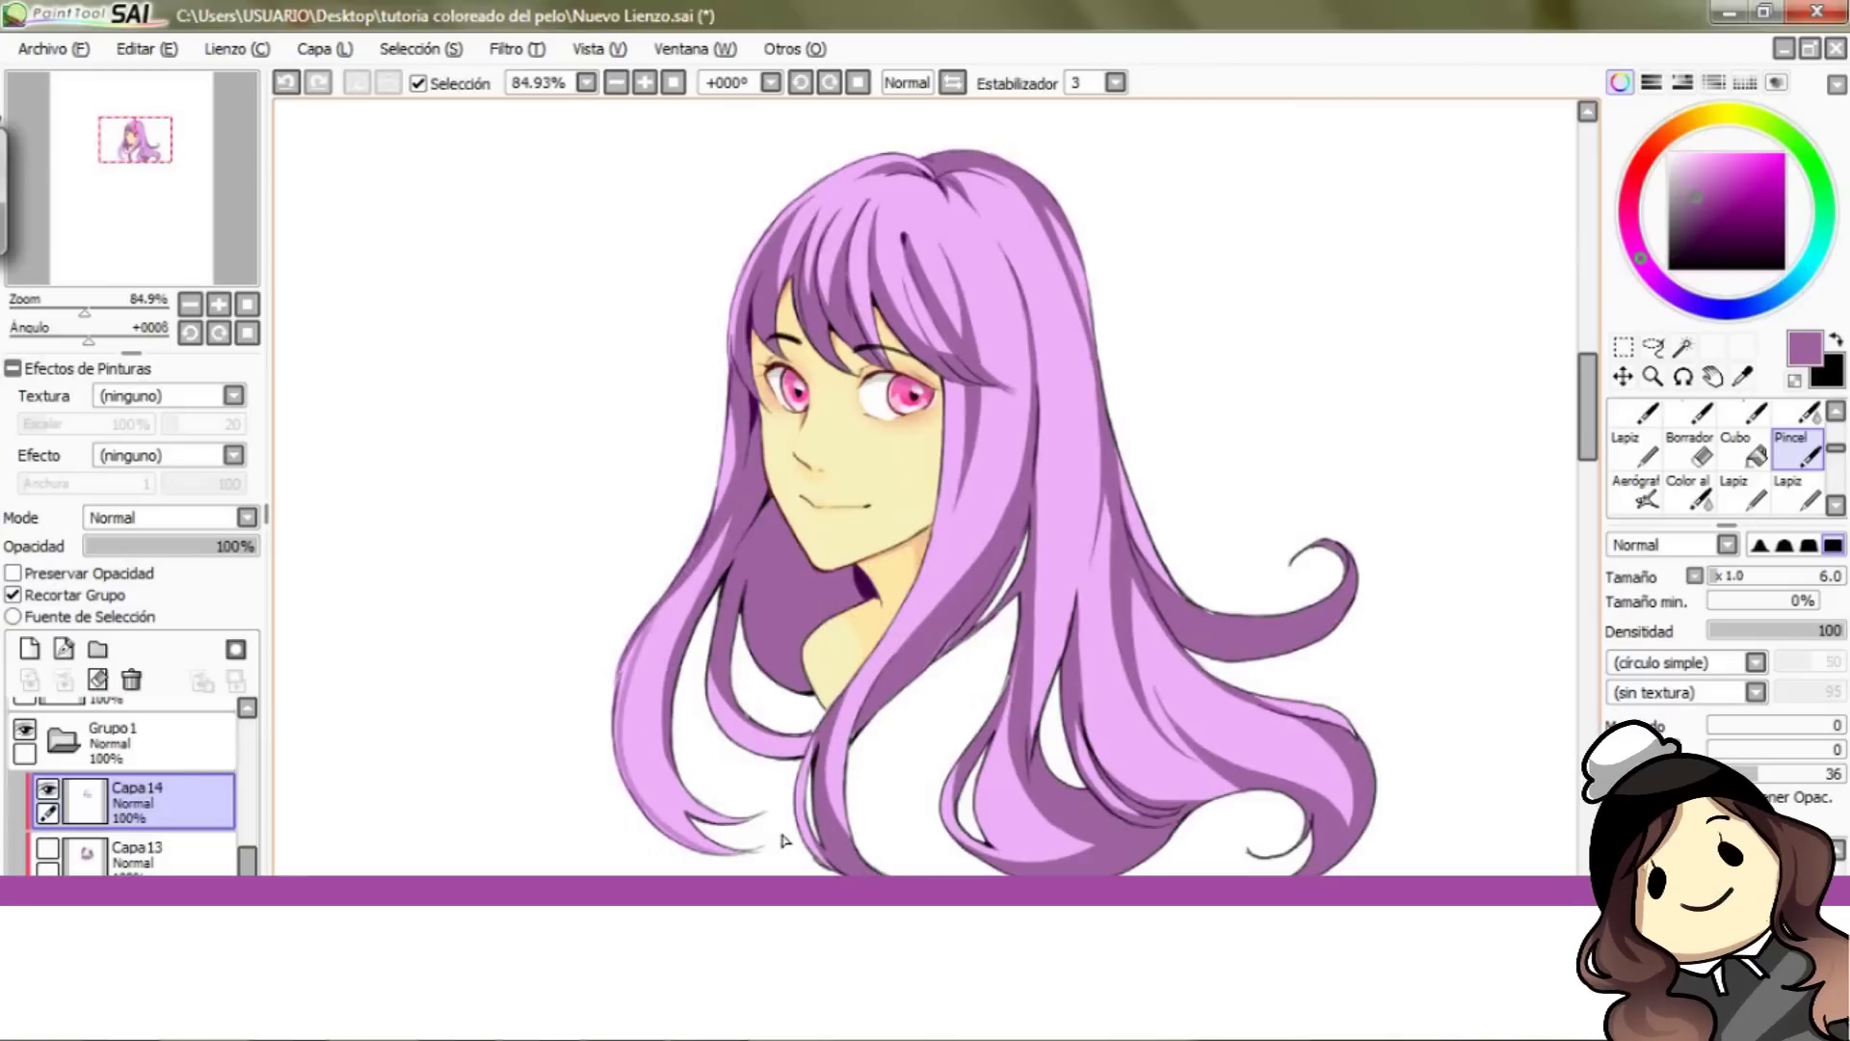
Step: Shade both edges of the far-side lock down to its curled tip, undoing unwanted strokes
key(ctrl+z)
drag(694, 797, 751, 822)
drag(663, 701, 691, 815)
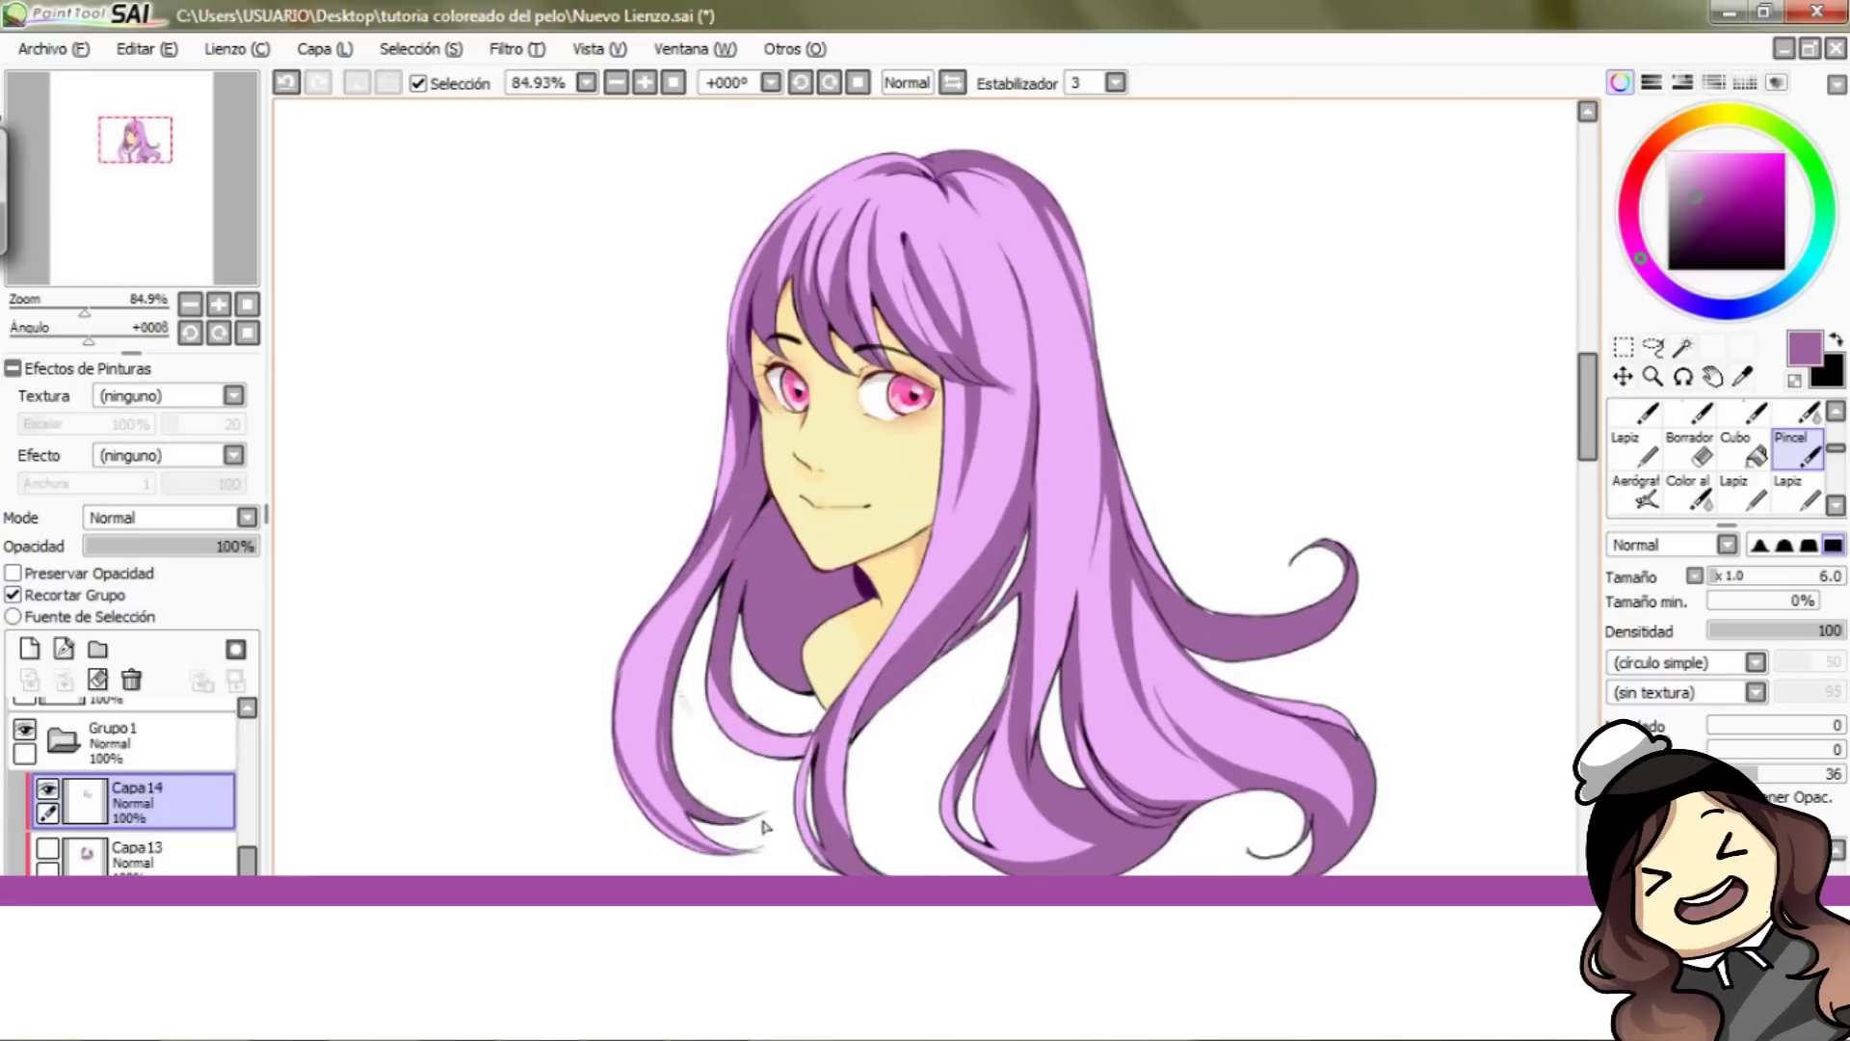
drag(617, 760, 705, 853)
mouse_move(663, 680)
mouse_down()
mouse_move(639, 797)
mouse_move(709, 846)
mouse_up()
key(ctrl+z)
Step: Add dark purple shading at the parting and along the long strands falling down the near side of the head
drag(925, 179, 934, 223)
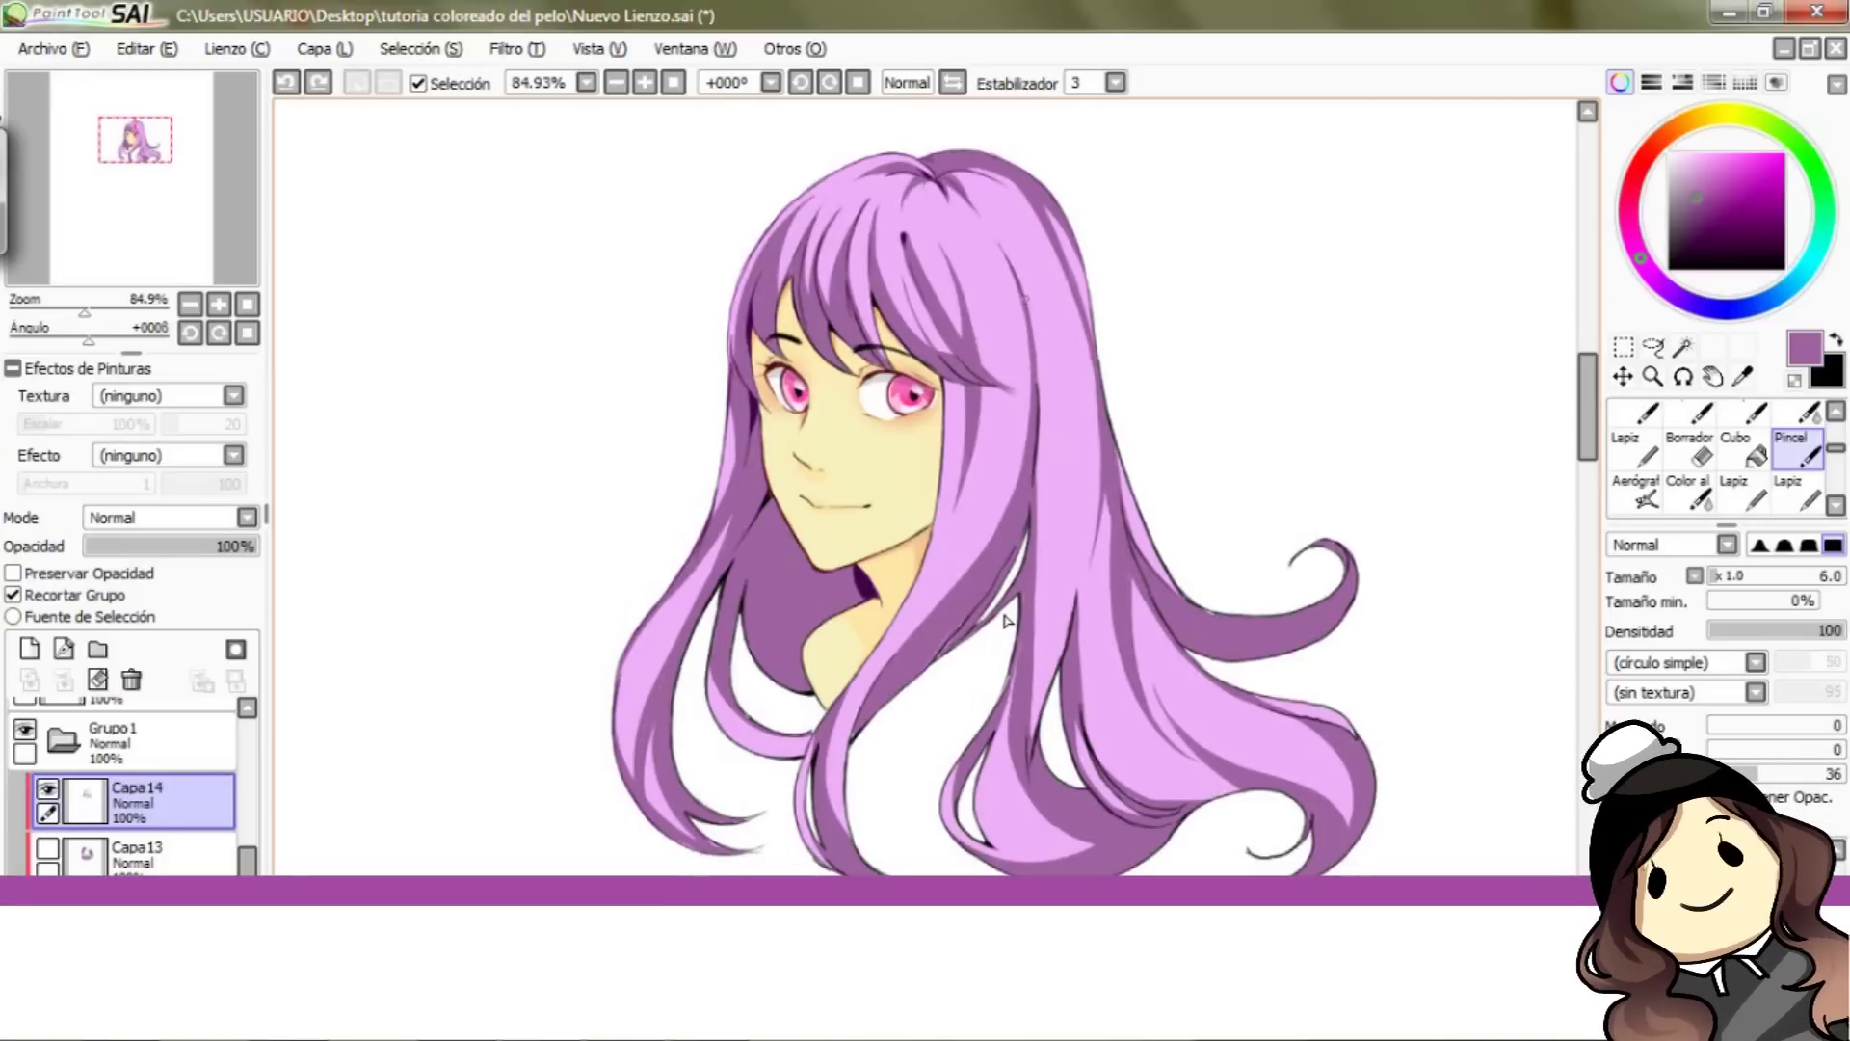
drag(1036, 342, 1052, 527)
drag(1043, 426, 1162, 403)
drag(1042, 459, 1019, 662)
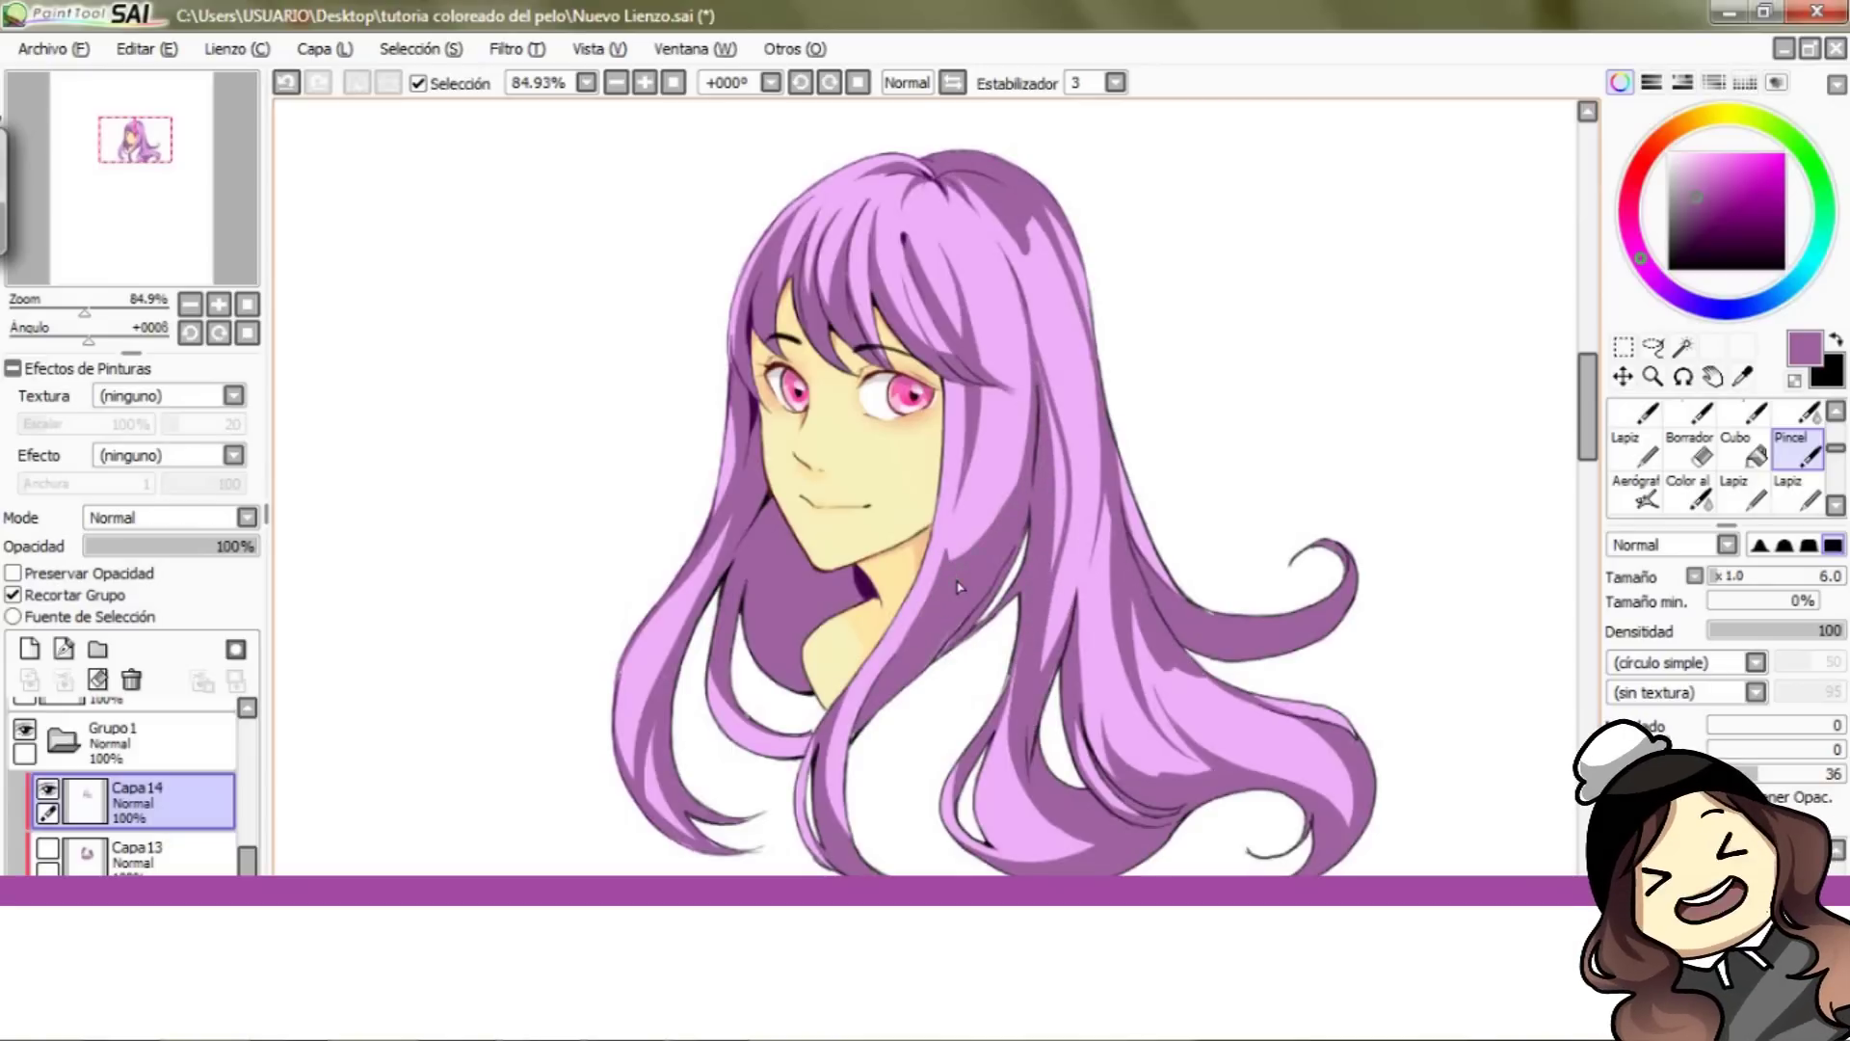
Step: Shade the front edge of the crown in dark purple, undoing a stray stroke, and show the gradient layer Capa13 again
drag(85, 311, 82, 311)
drag(888, 193, 759, 292)
key(ctrl+z)
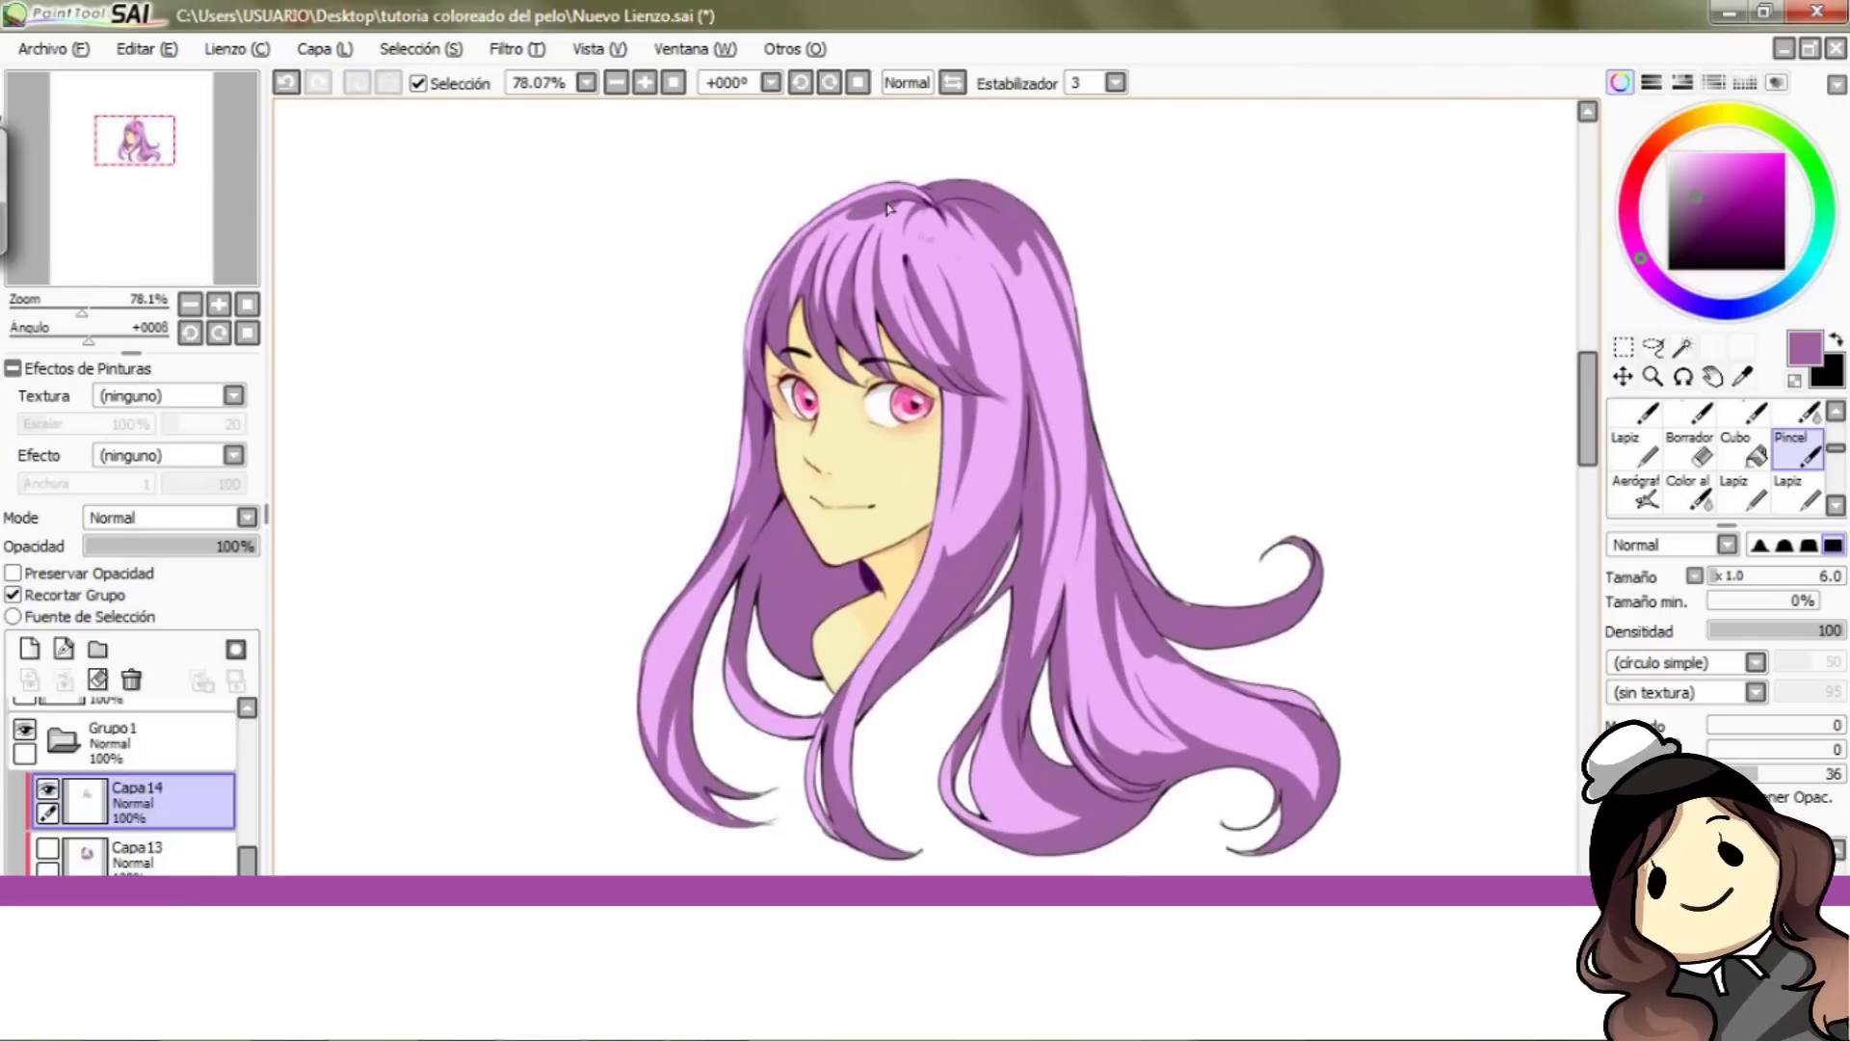
scroll(887, 205, up, 1)
scroll(53, 841, down, 1)
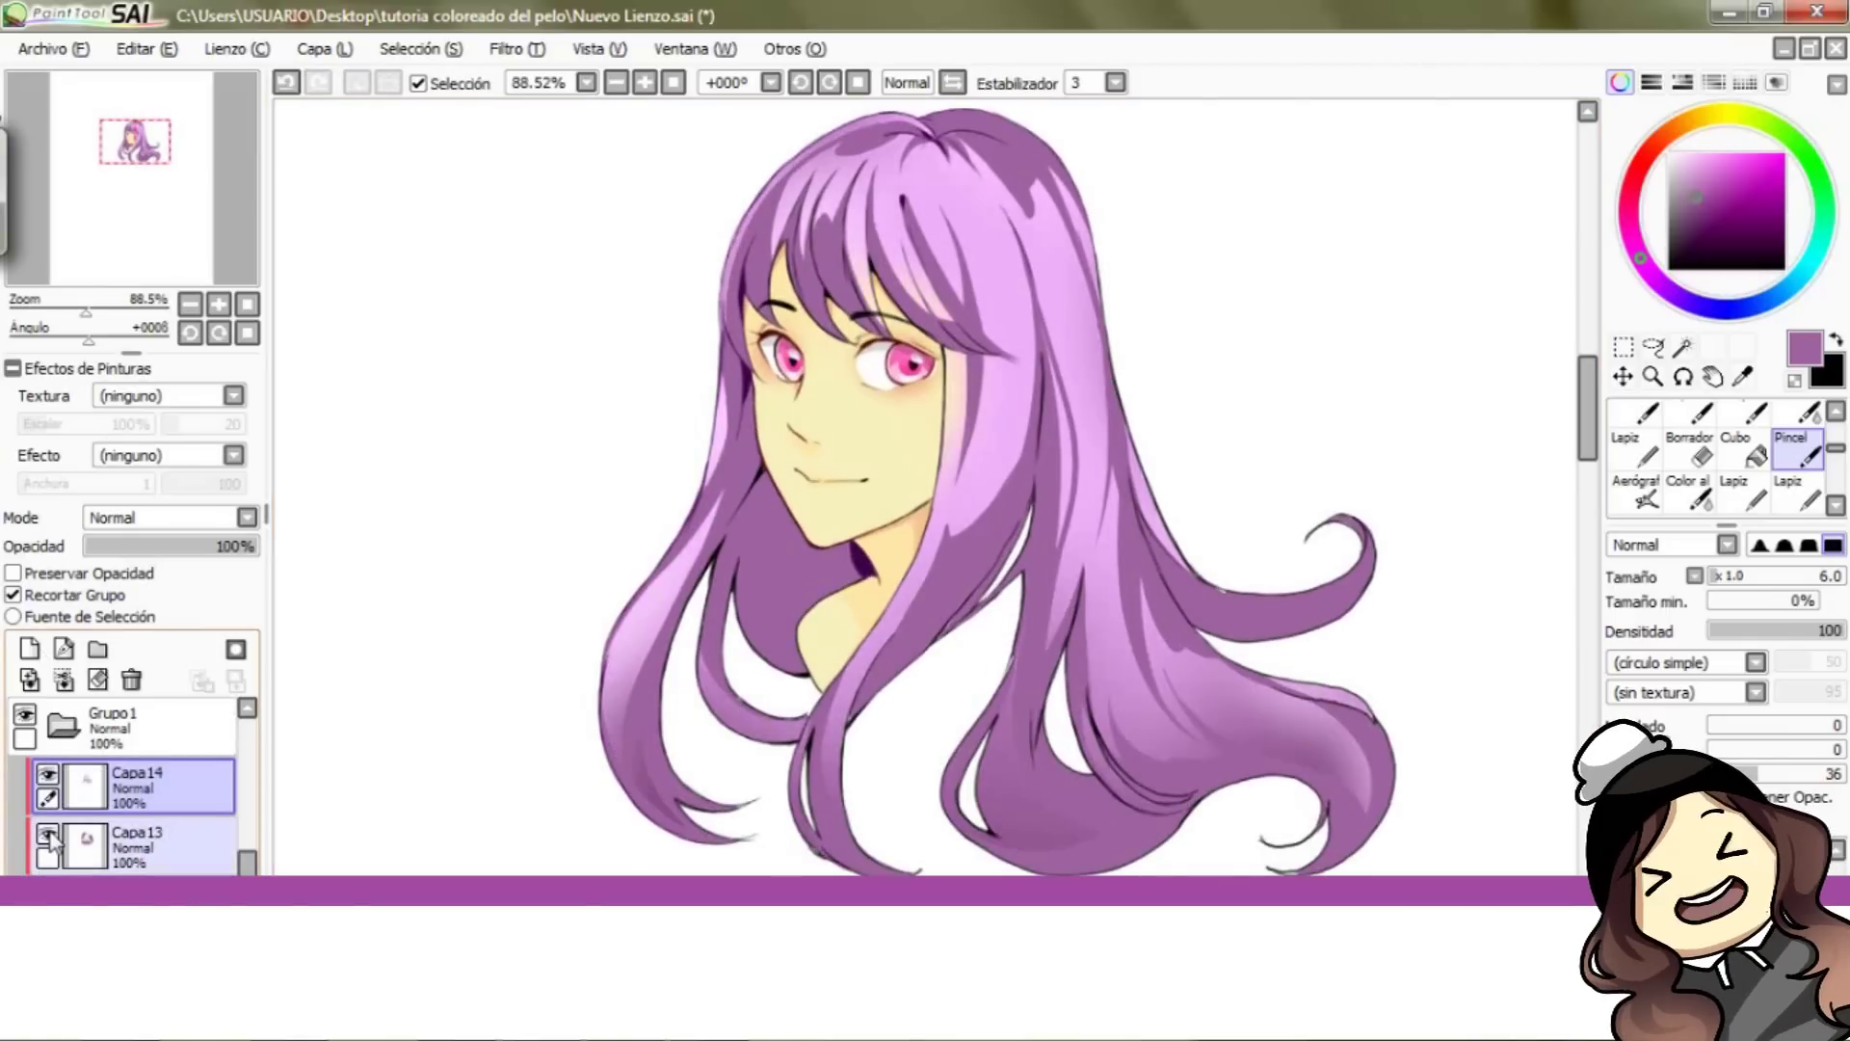
Step: Adjust the gradient layer Capa13 with Matiz y Saturación, raising saturation to about +42 and luminance to about +36 with a slight hue shift
click(83, 841)
drag(85, 311, 78, 310)
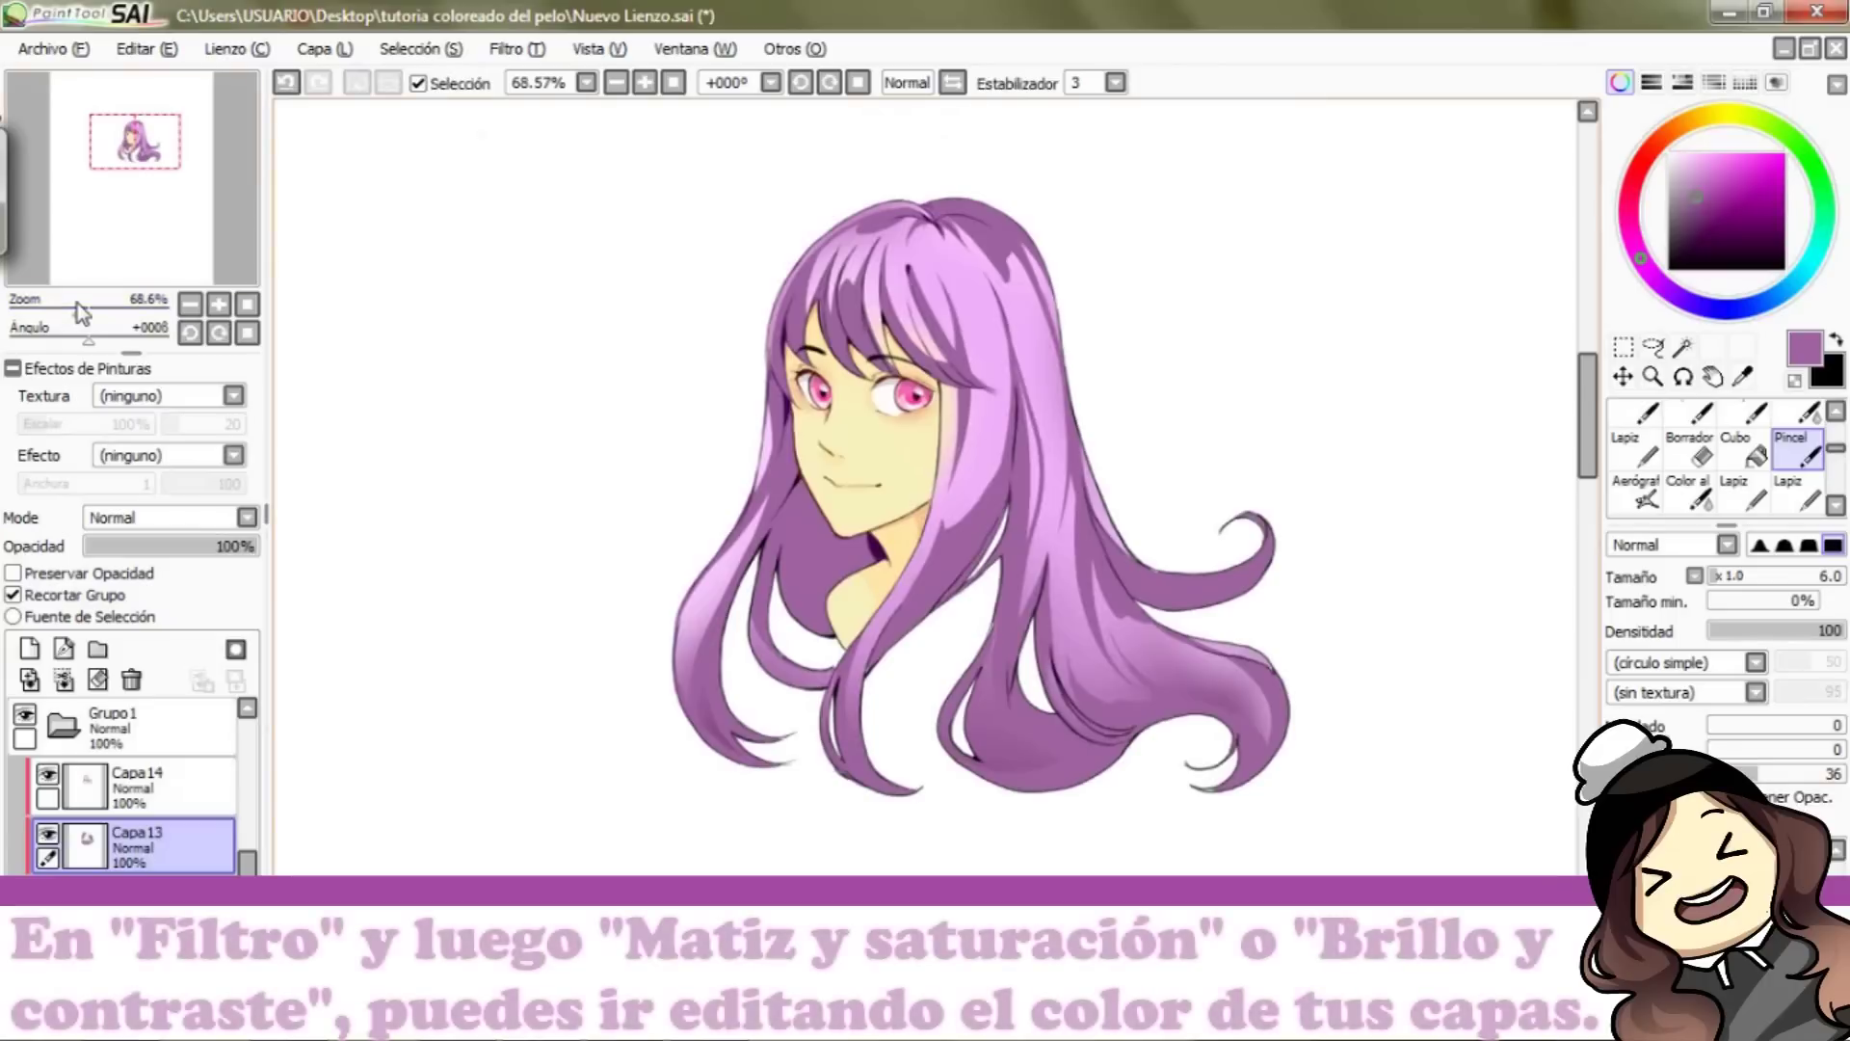
click(516, 48)
click(546, 84)
drag(1578, 715, 1657, 715)
drag(1650, 564, 1571, 221)
drag(1499, 321, 1591, 320)
drag(1499, 284, 1515, 287)
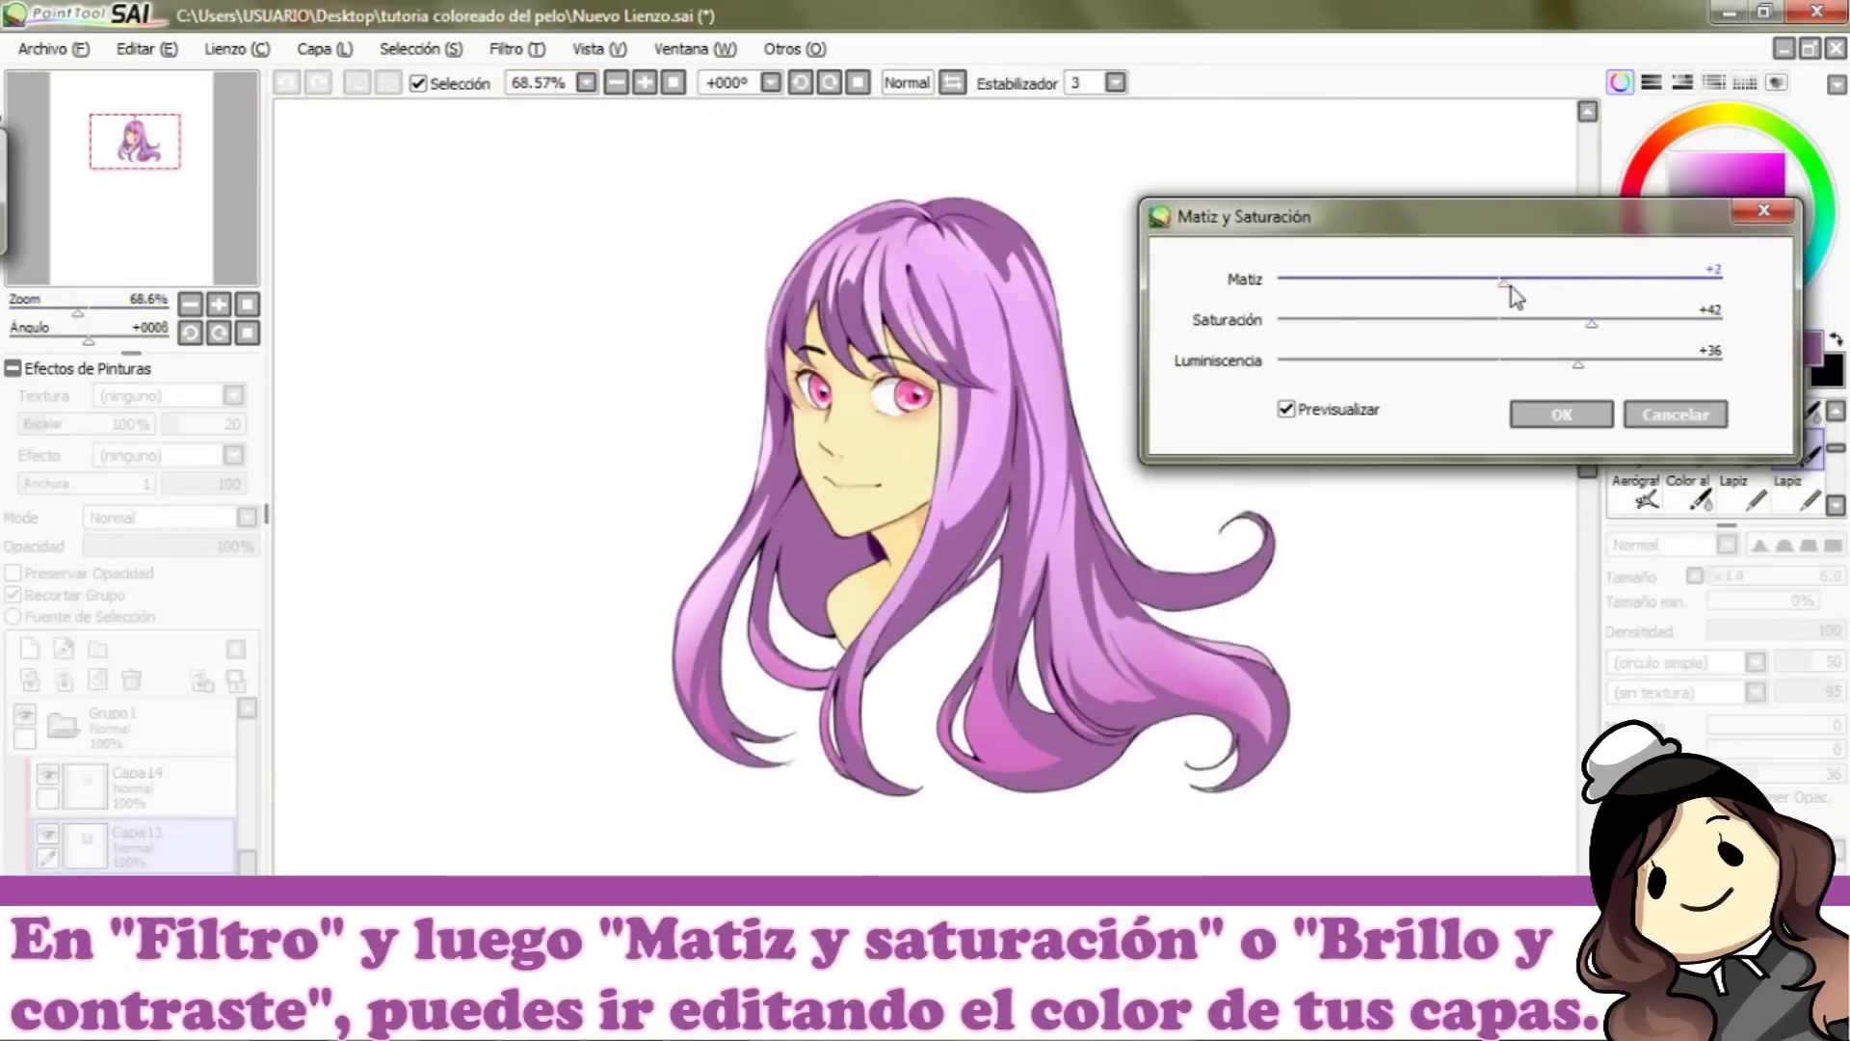
drag(1577, 364, 1578, 322)
drag(1585, 363, 1590, 363)
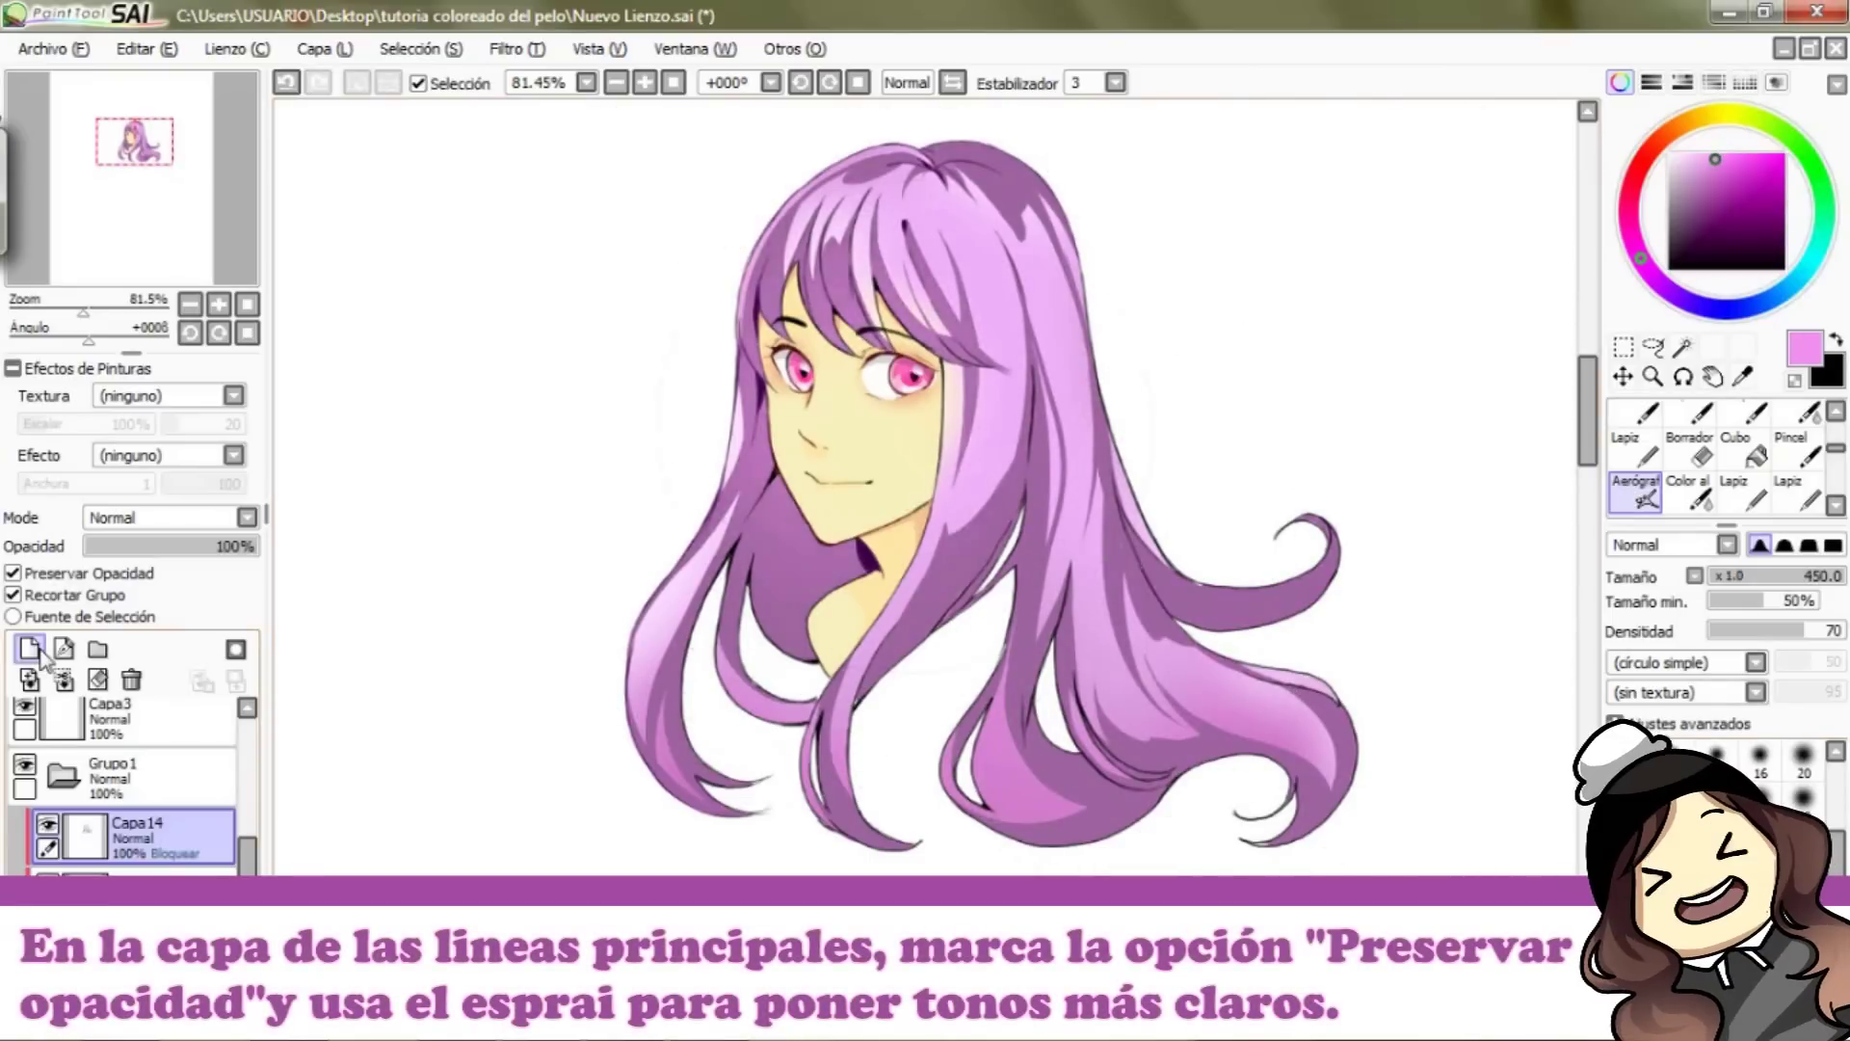
Step: Airbrush light pink at size 200 over the opacity-locked line shading of Capa14 around the face, undoing an unwanted pass
click(1672, 884)
drag(871, 446, 775, 419)
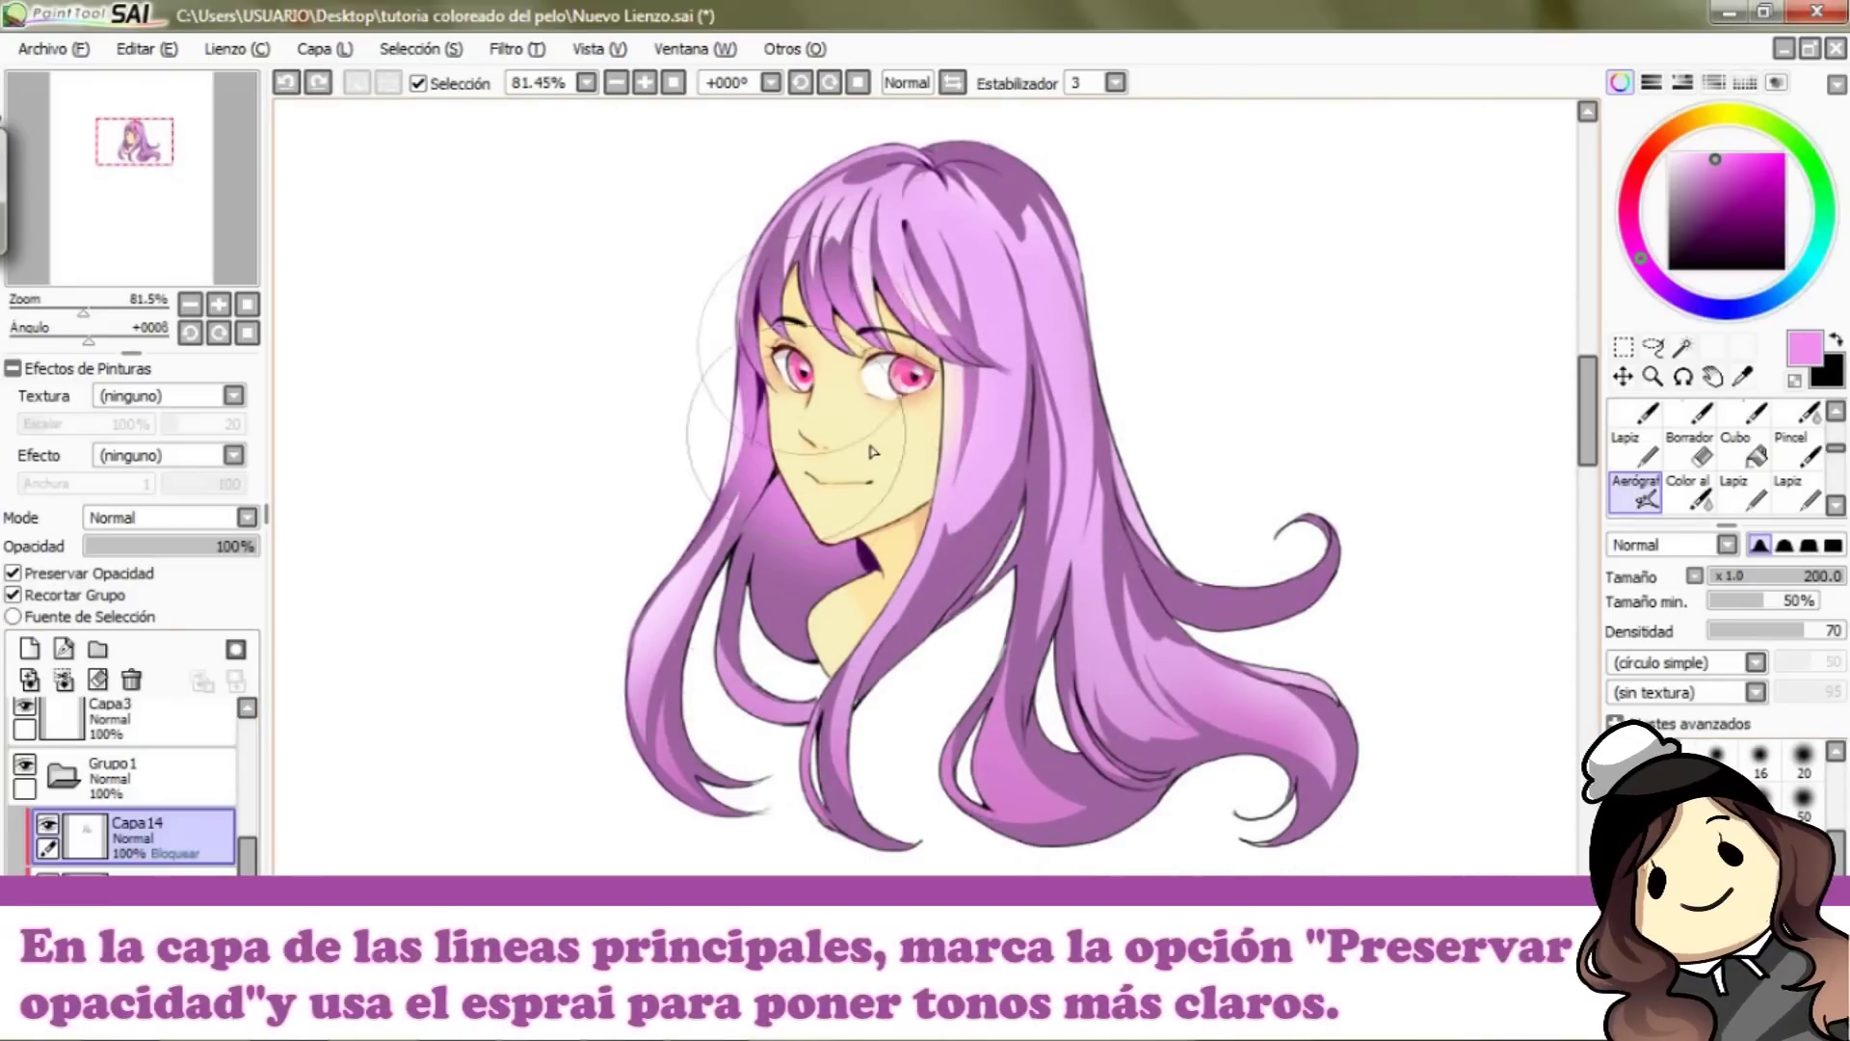
scroll(757, 536, down, 1)
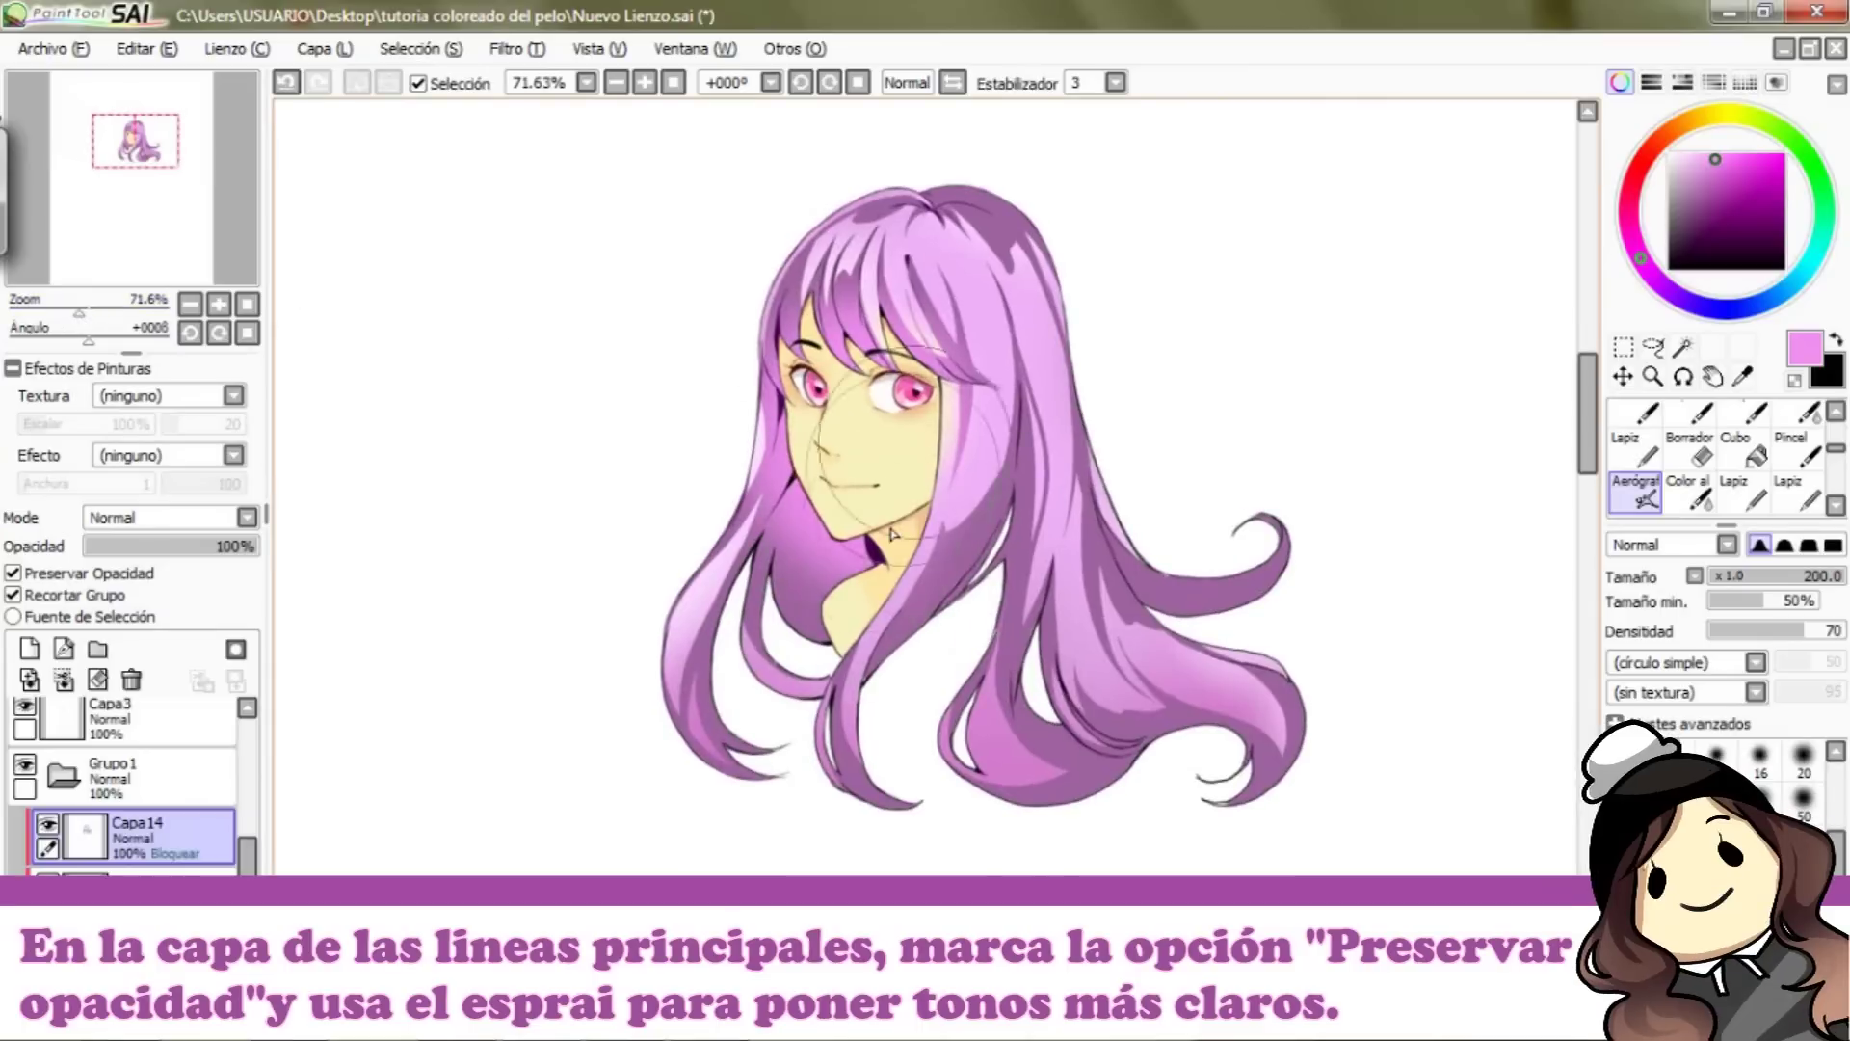
key(ctrl+z)
drag(887, 475, 871, 466)
Step: Airbrush a reddish tint onto the strands at the back of the hair towards the outer curl, undoing unwanted passes
click(1629, 208)
drag(1079, 279, 1002, 214)
key(ctrl+z)
drag(1107, 438, 1101, 525)
key(ctrl+z)
drag(1108, 463, 1101, 547)
Step: Draw secondary strands in a lighter purple at the back of the head on Capa15 with a size 10 brush and blend them
click(1691, 493)
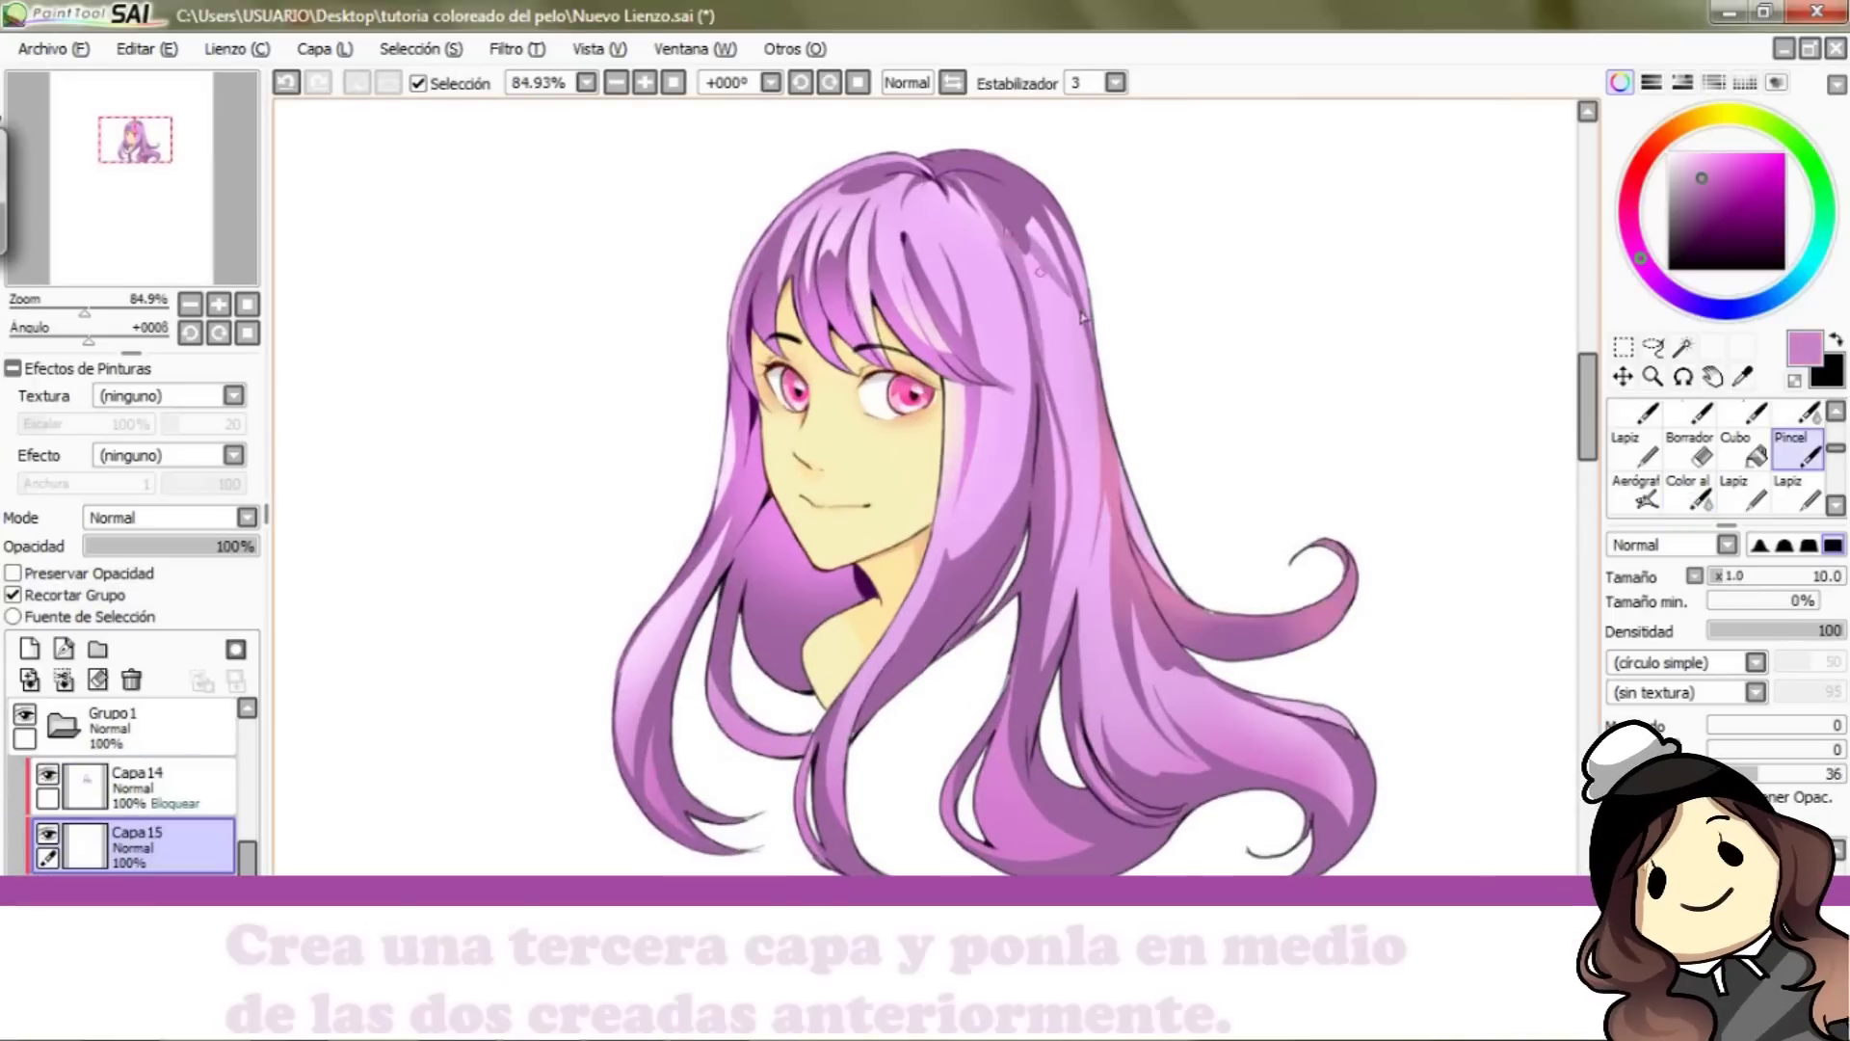
key(ctrl+z)
drag(1029, 252, 1090, 414)
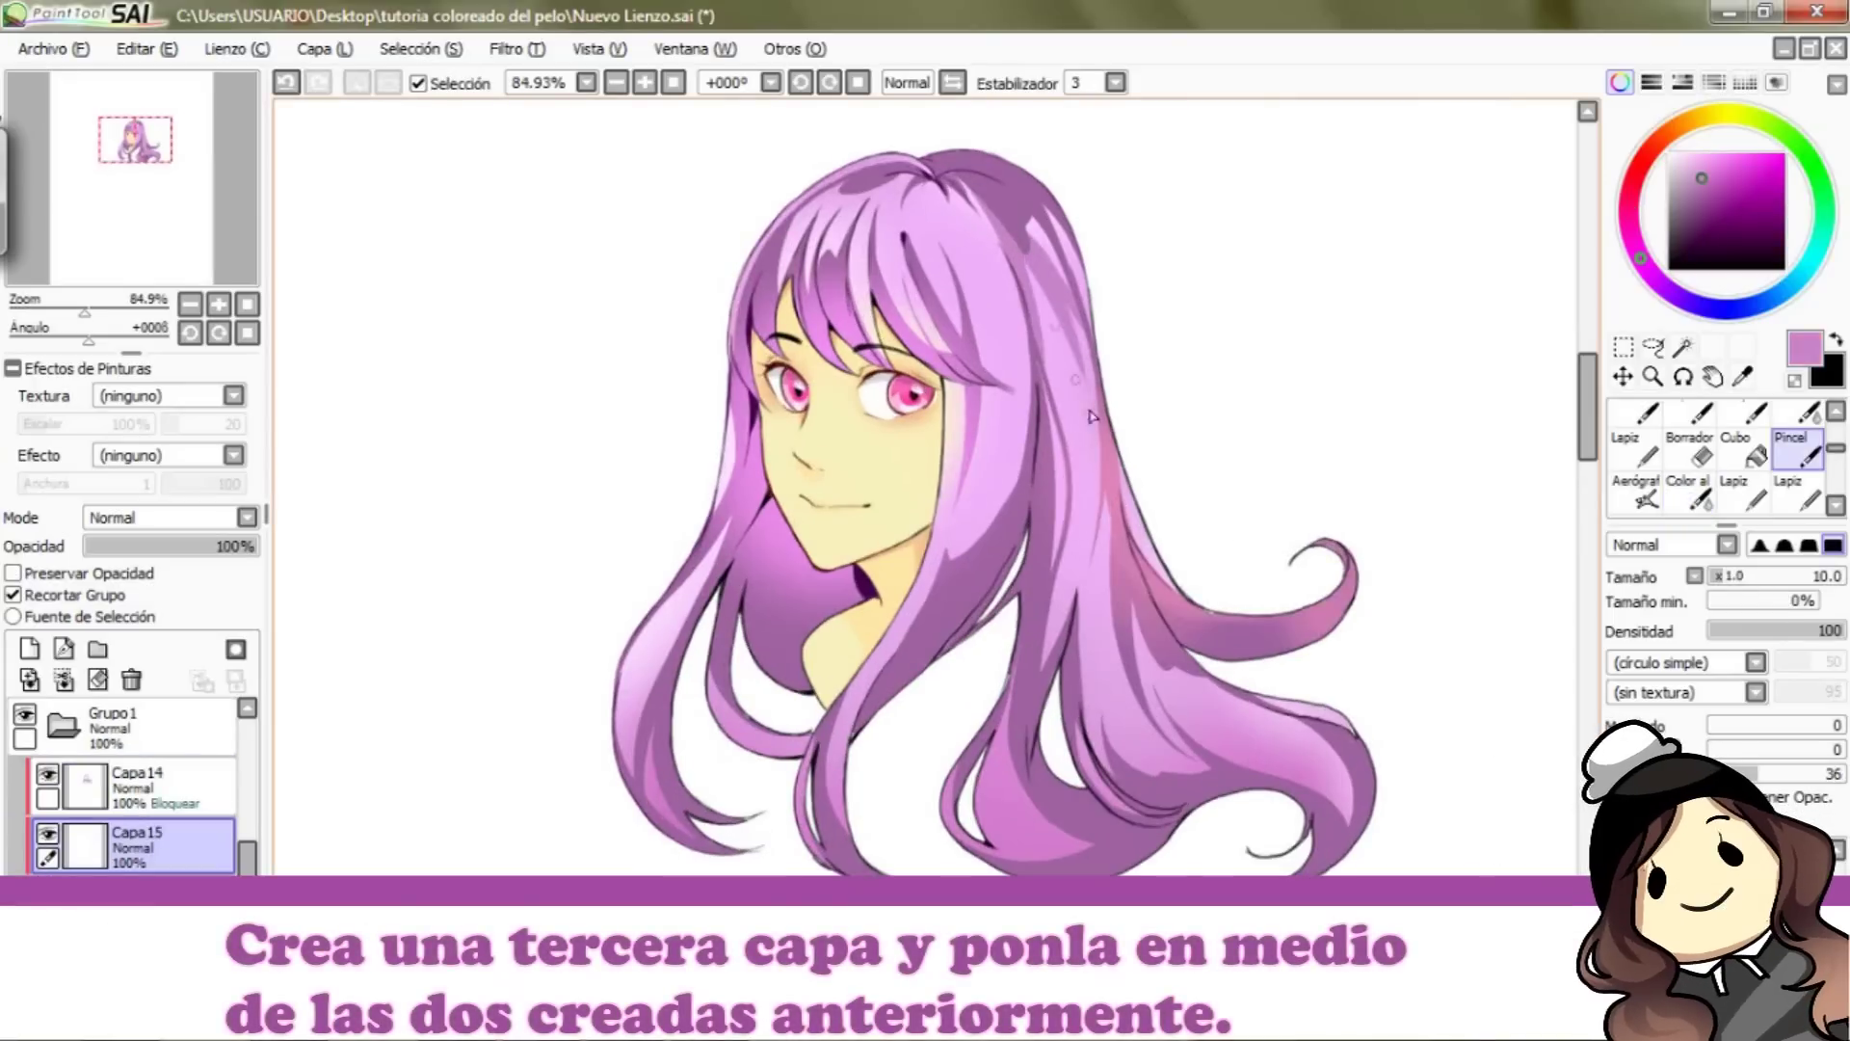
click(1694, 495)
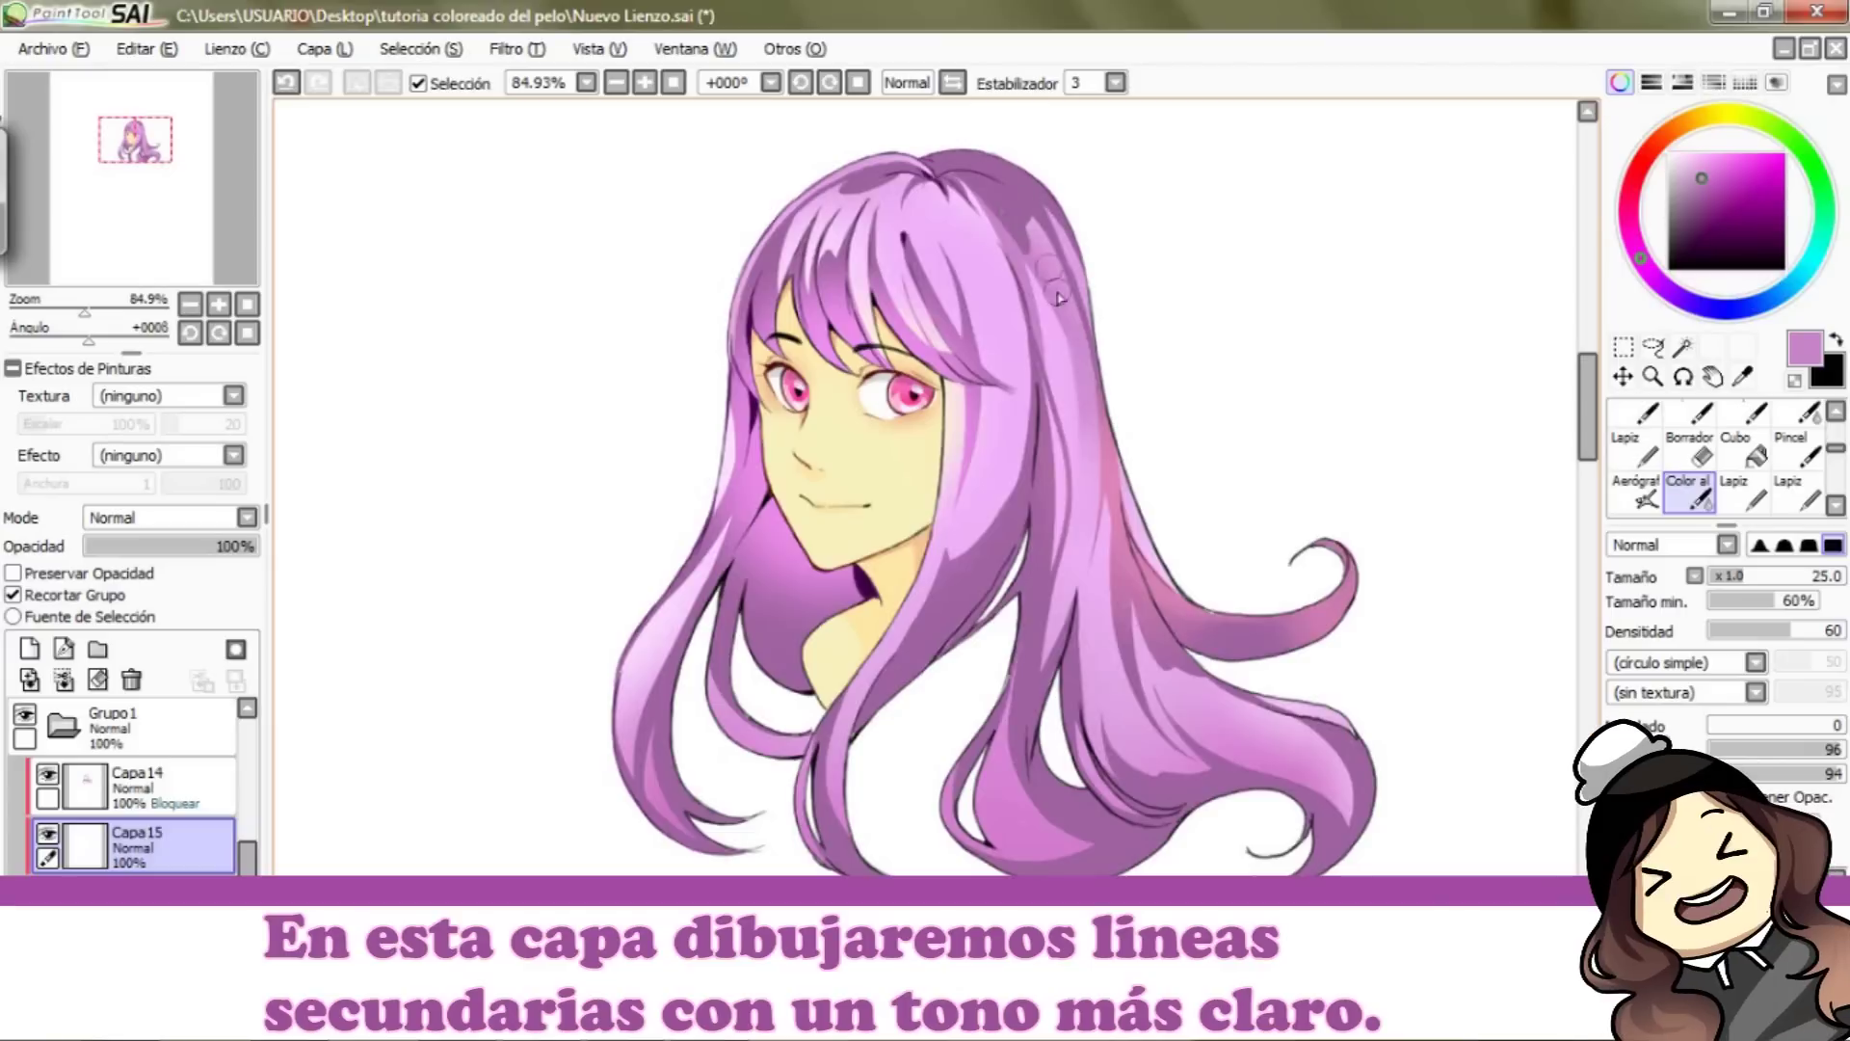
click(1790, 448)
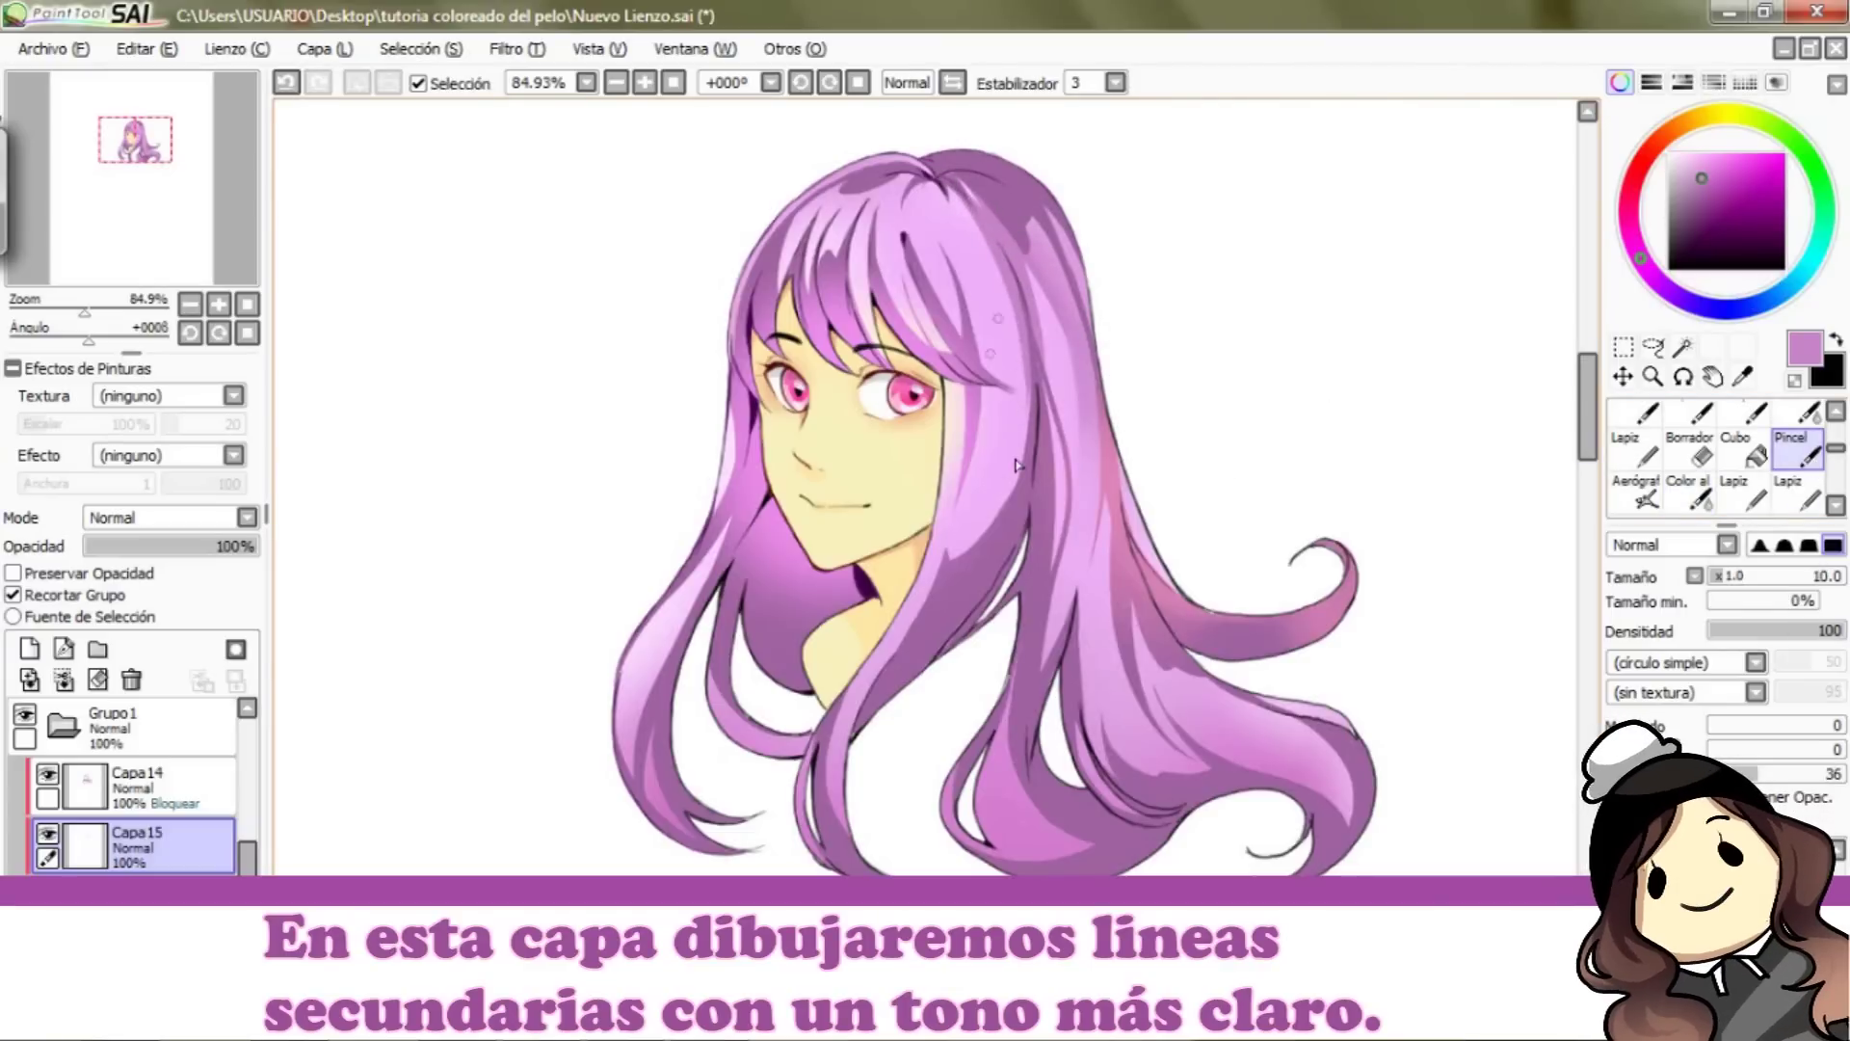
key(c)
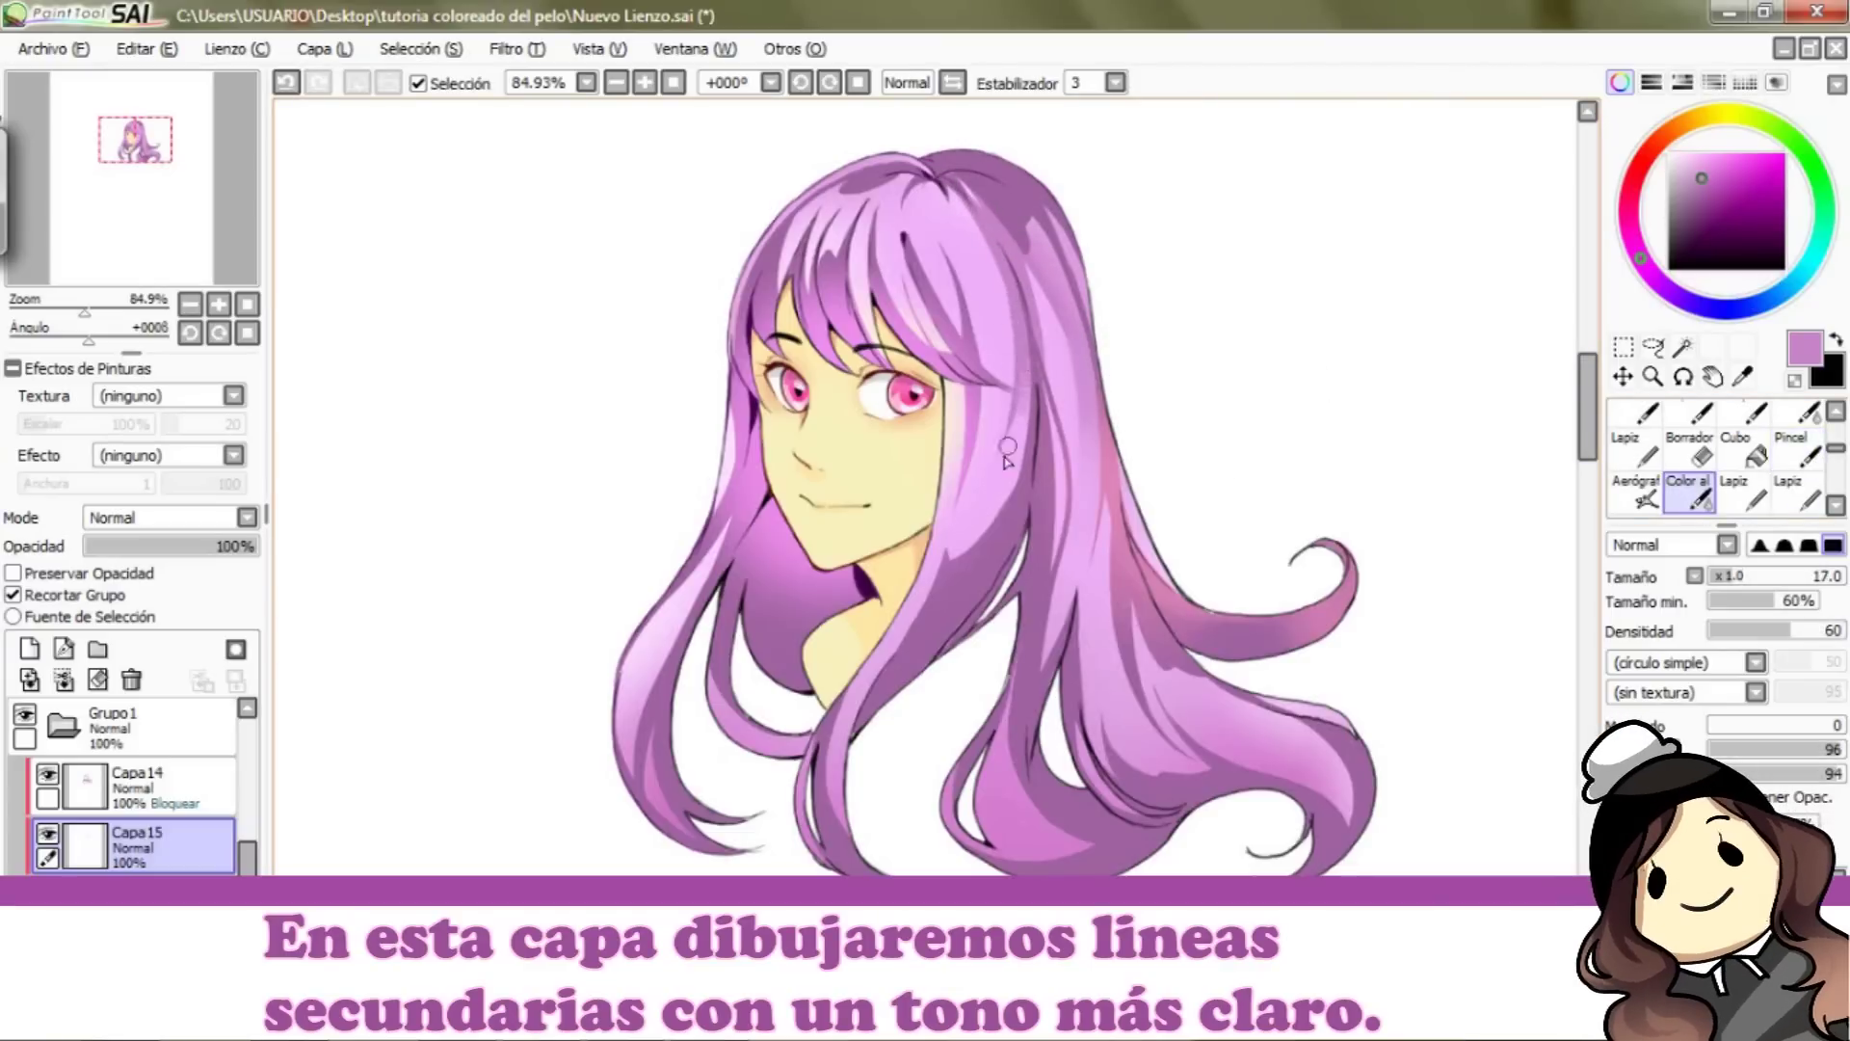
Step: Add lighter secondary strands down the long hair at the back and soften them with the watercolor brush at size 24
click(1792, 449)
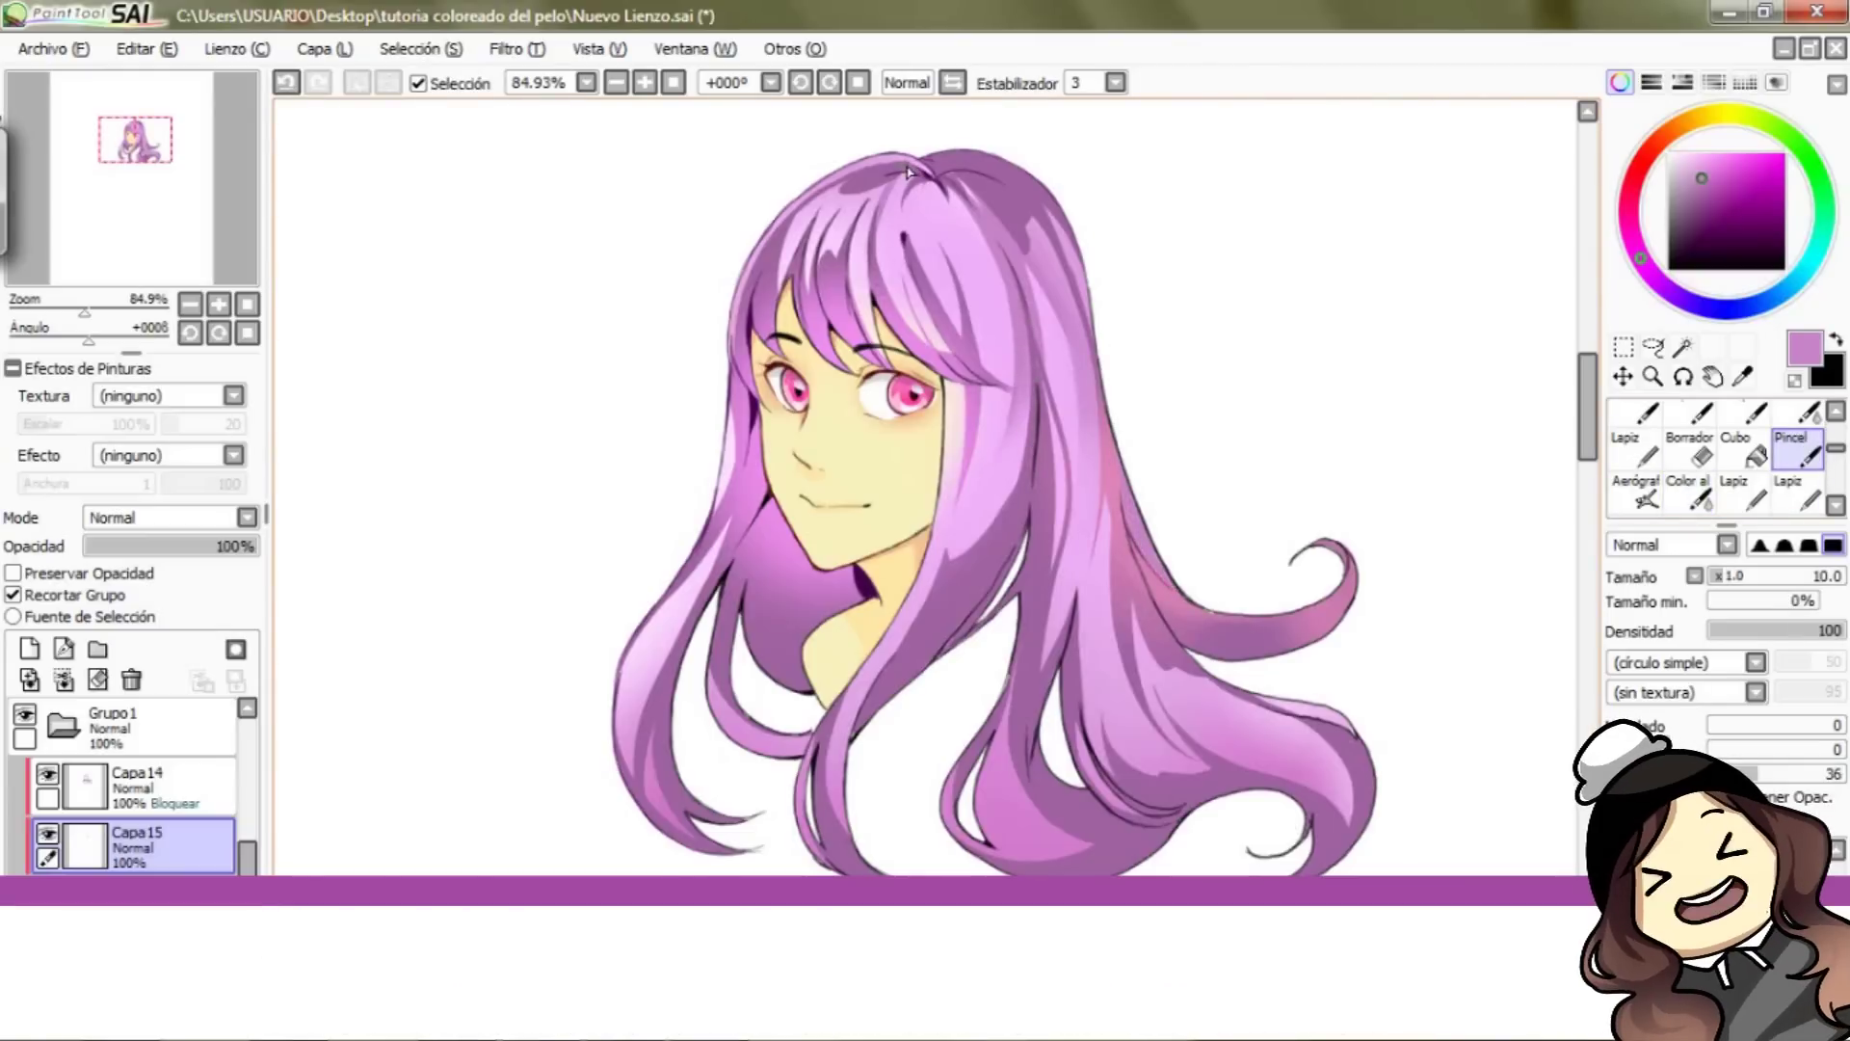
key(c)
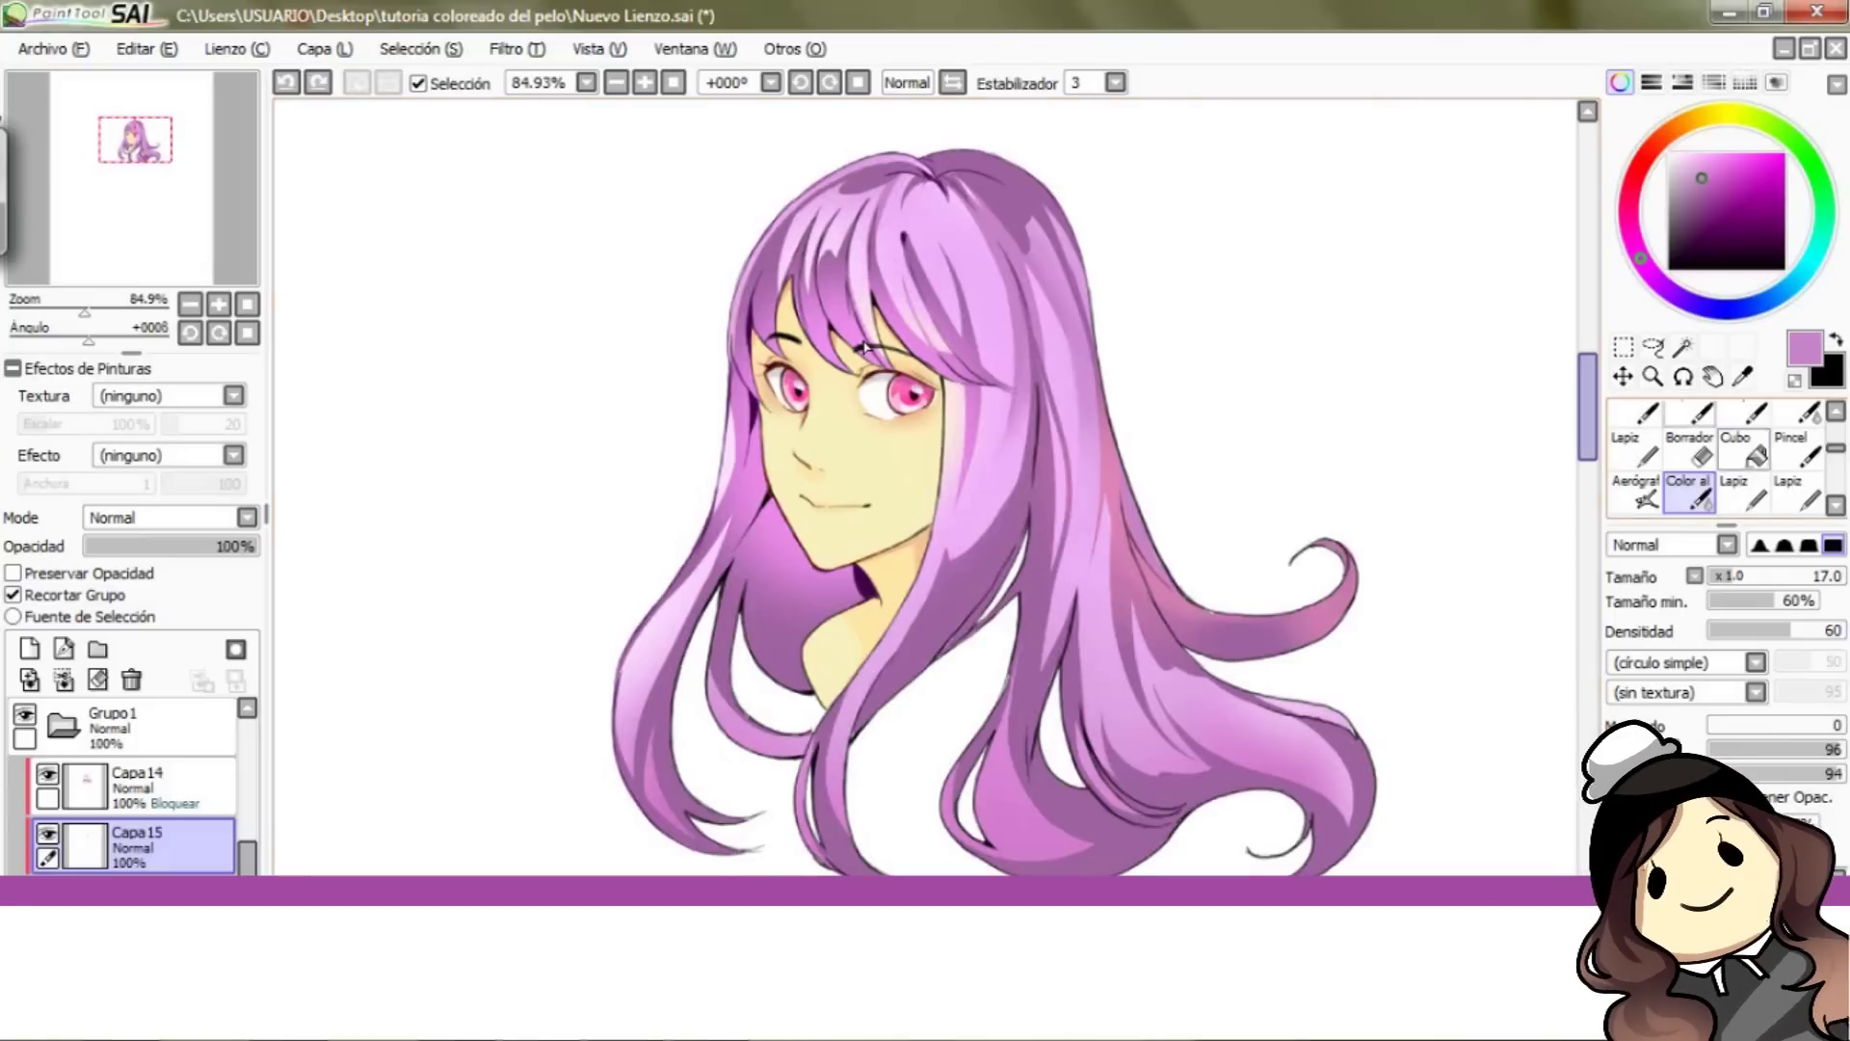
click(1810, 453)
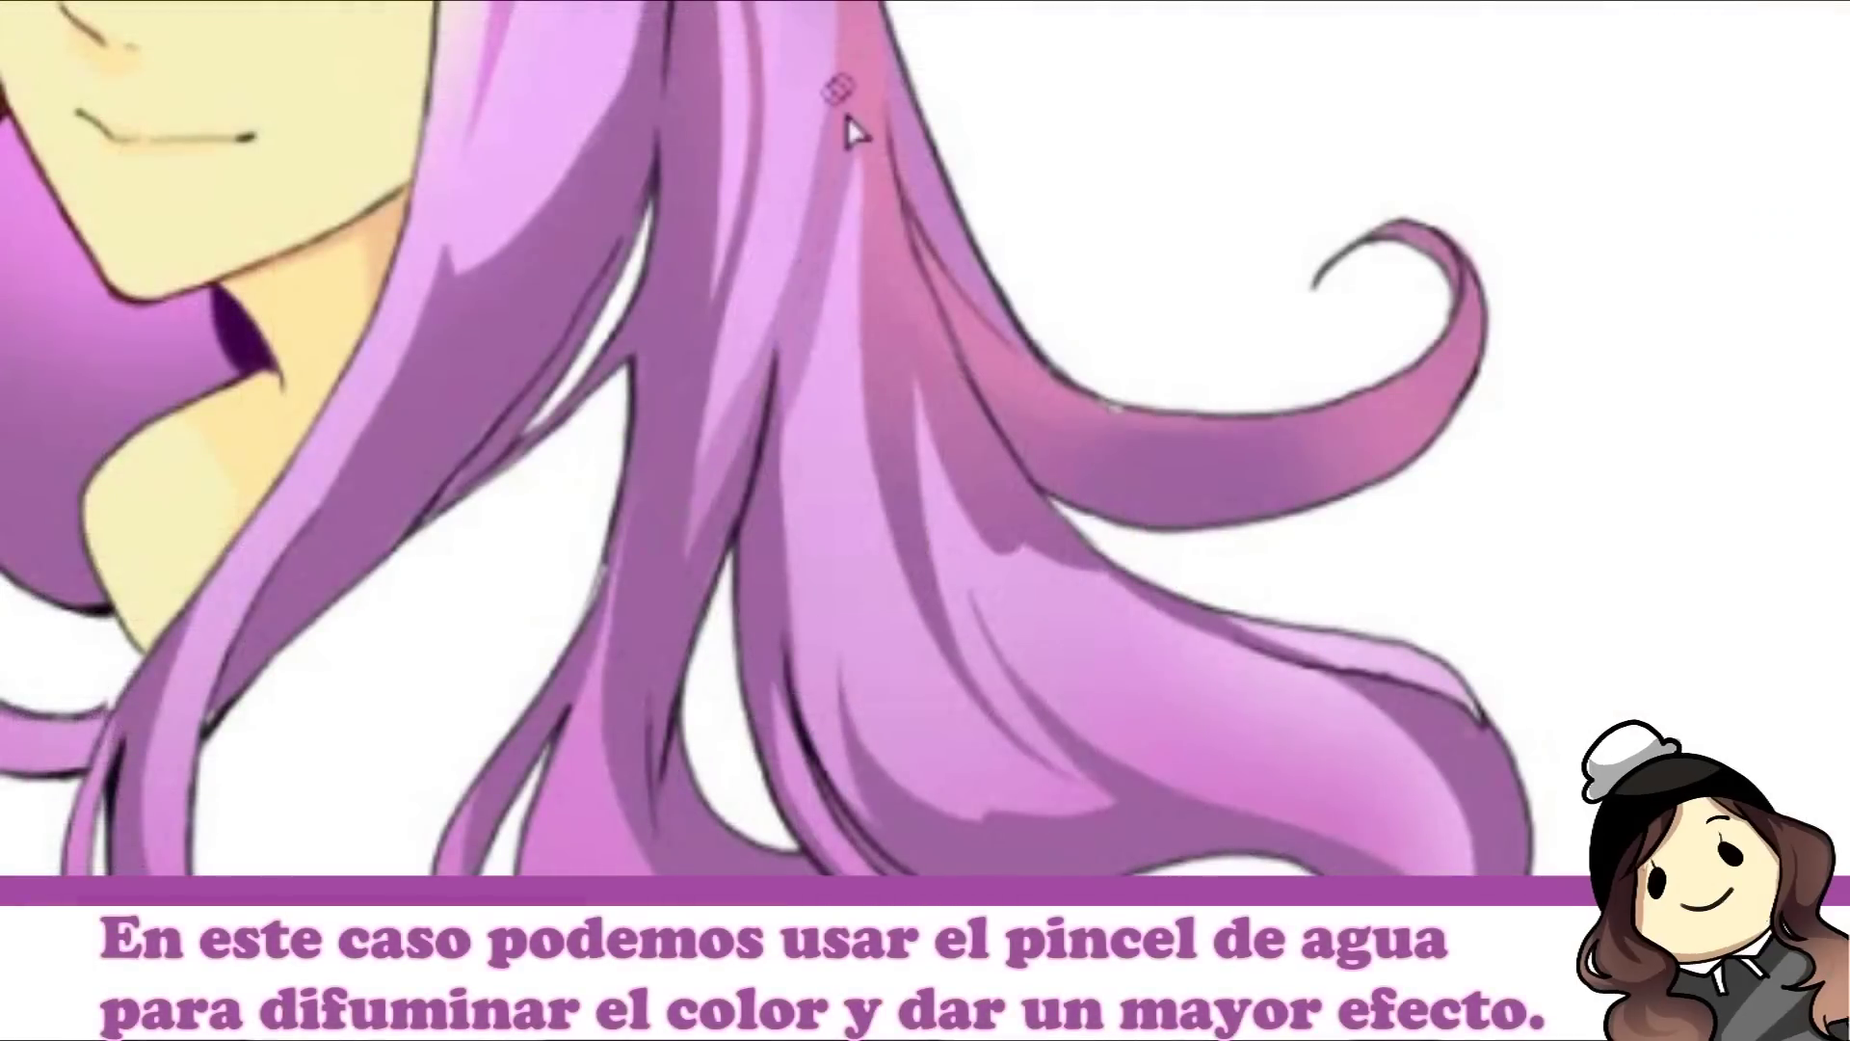
mouse_move(847, 116)
mouse_down()
mouse_move(764, 576)
mouse_move(789, 537)
mouse_up()
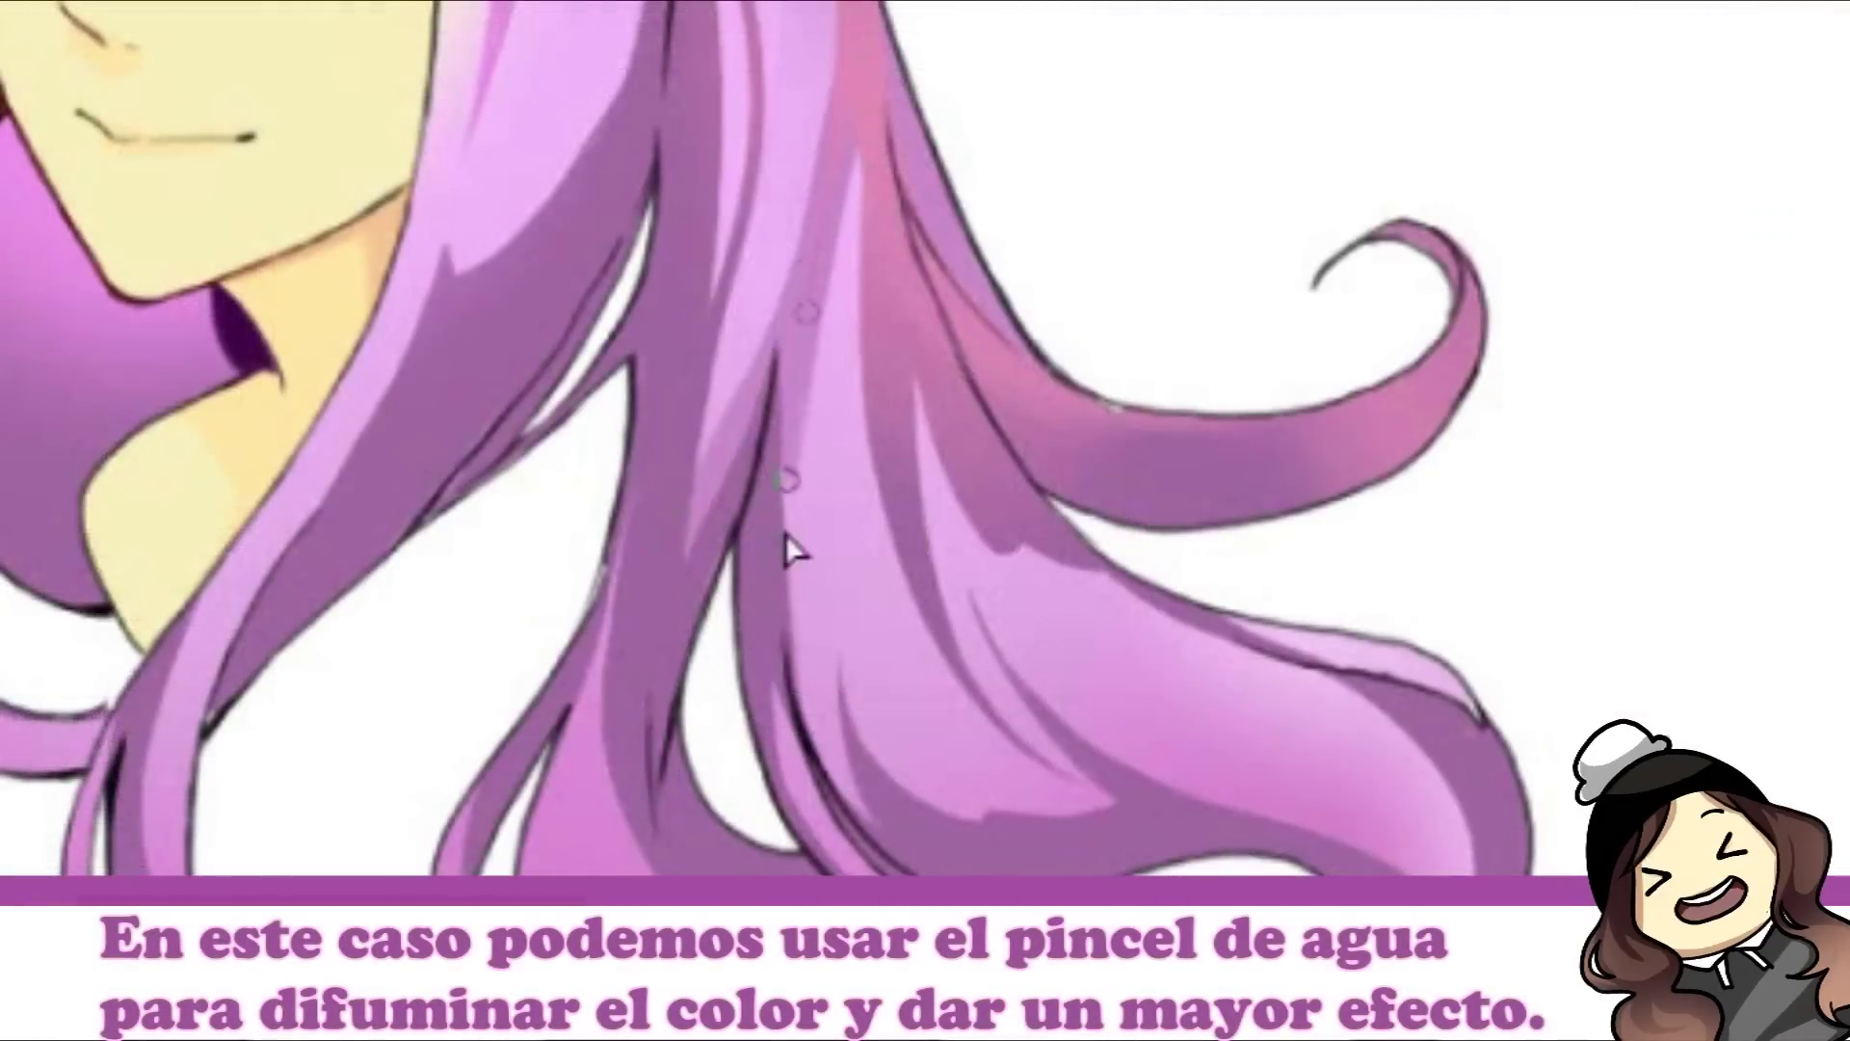
mouse_move(872, 135)
mouse_down()
mouse_move(790, 538)
mouse_move(802, 524)
mouse_up()
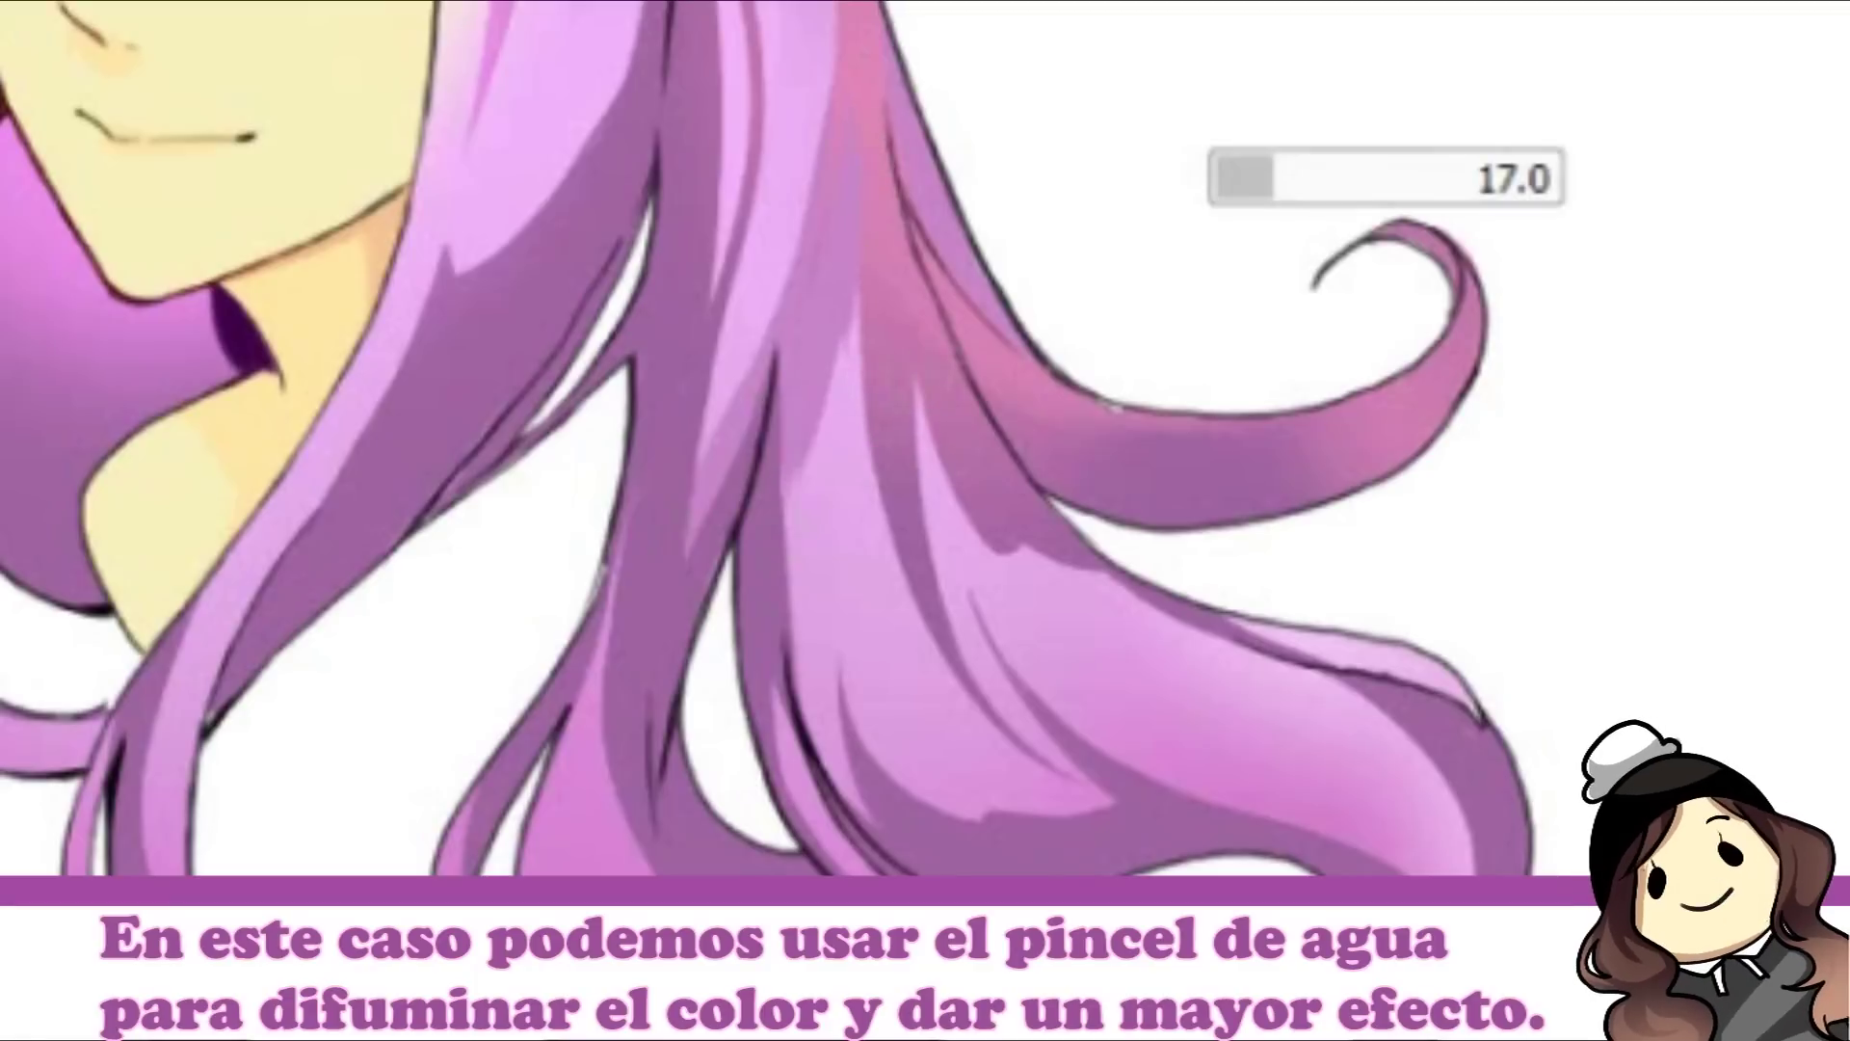
click(1301, 181)
drag(852, 335, 792, 539)
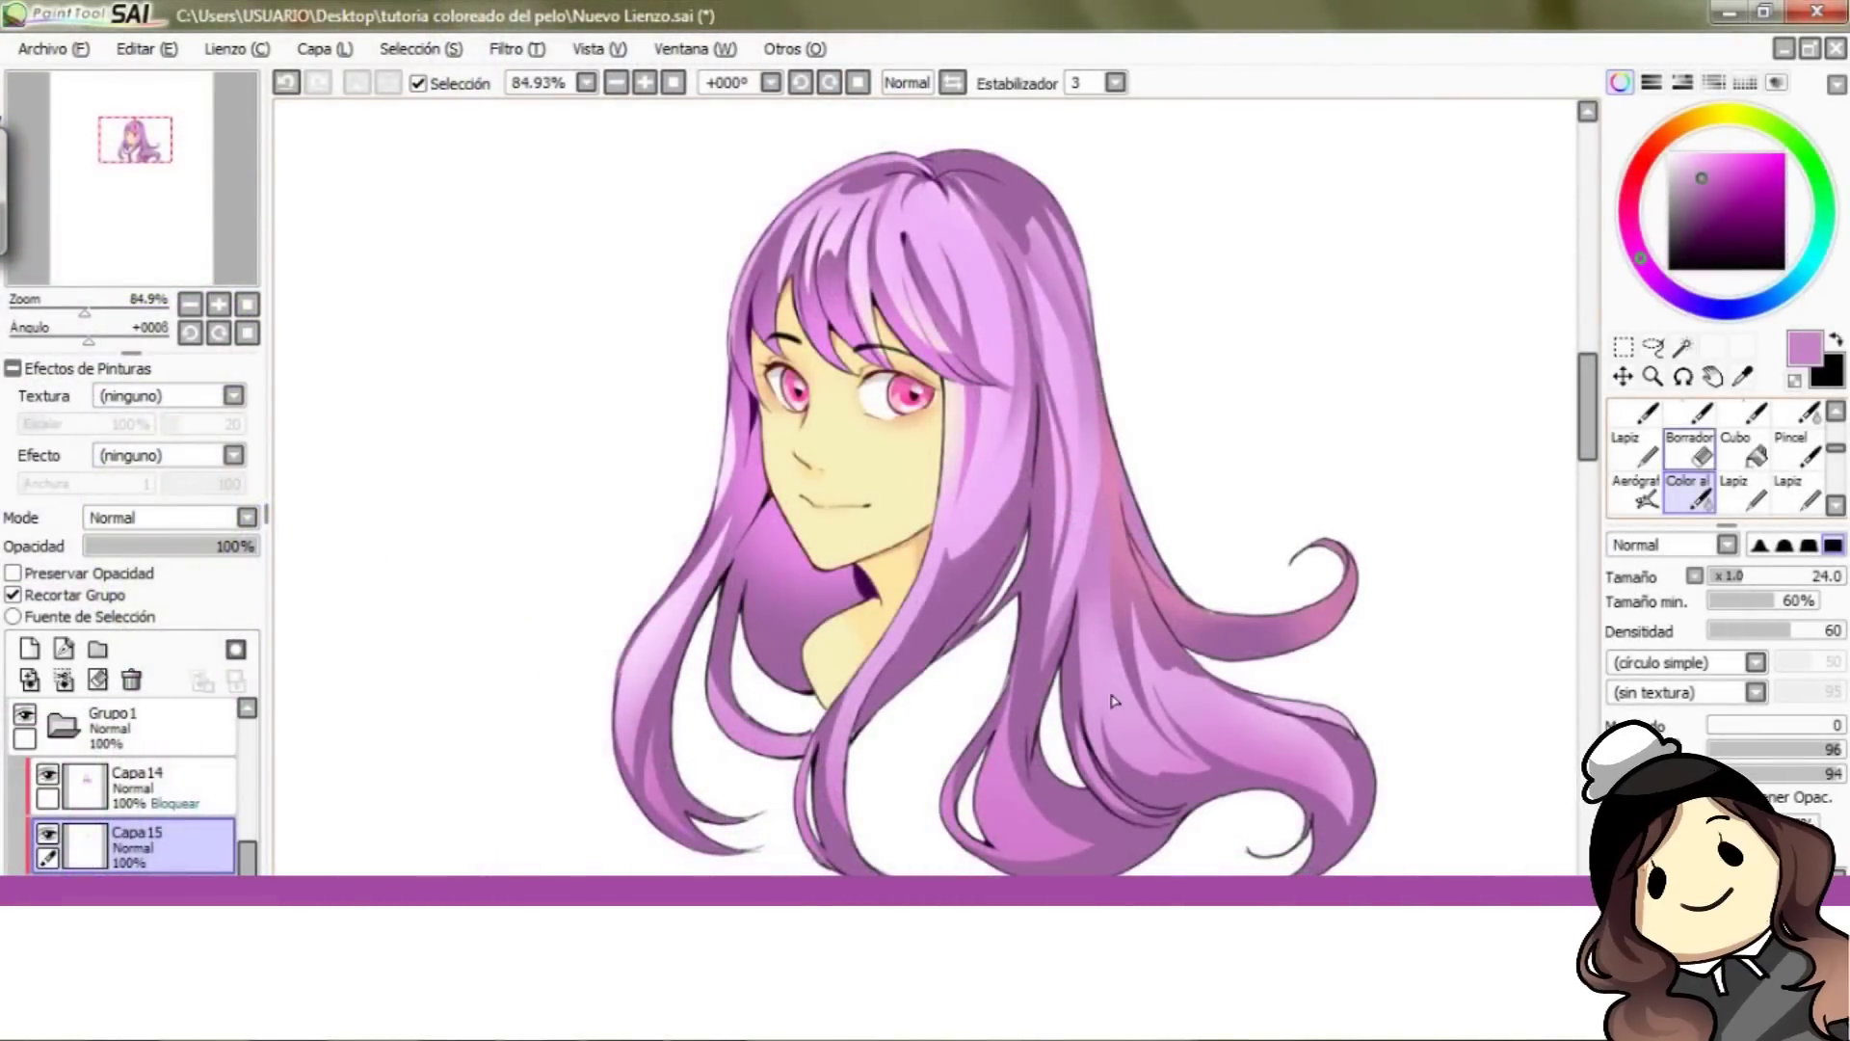
Step: Draw a secondary strand on the crown beside the parting with the size 10 brush and blend it with the watercolor brush
click(1802, 453)
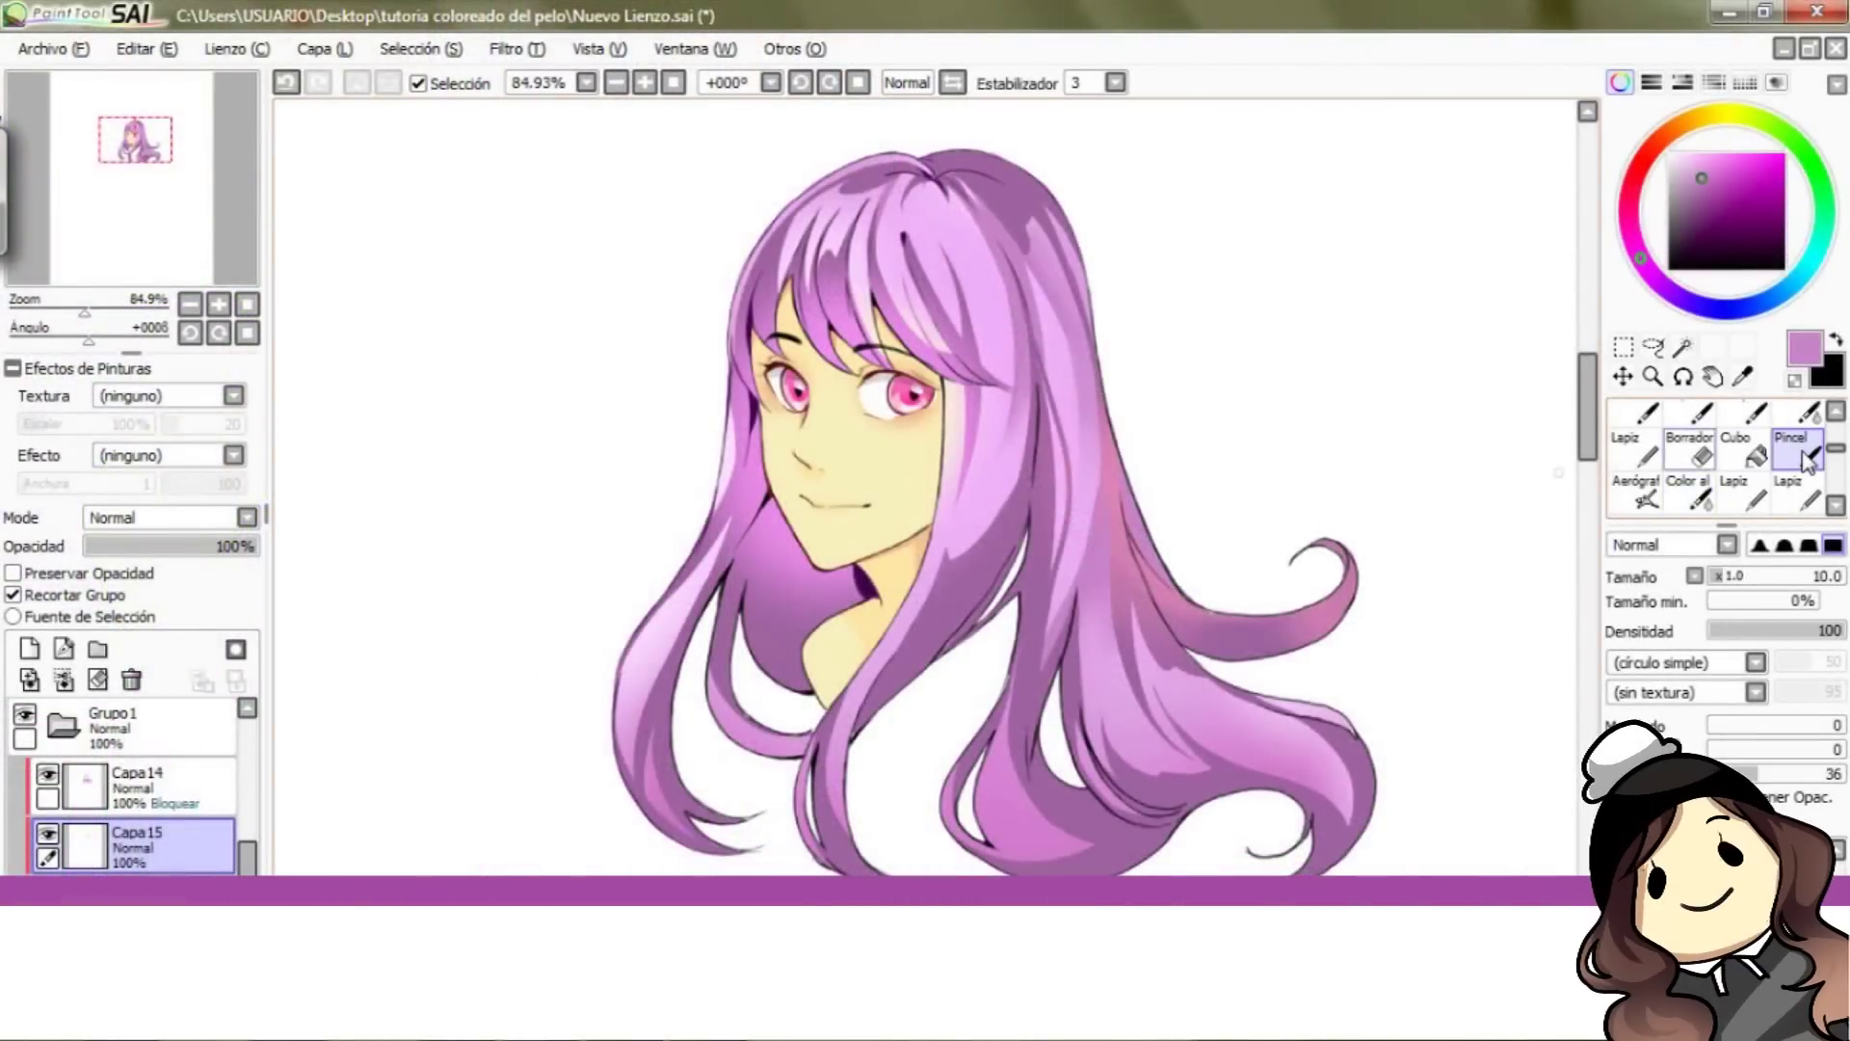
drag(1024, 149, 1016, 150)
mouse_move(905, 188)
mouse_down()
mouse_move(961, 299)
mouse_move(963, 268)
mouse_up()
click(1700, 497)
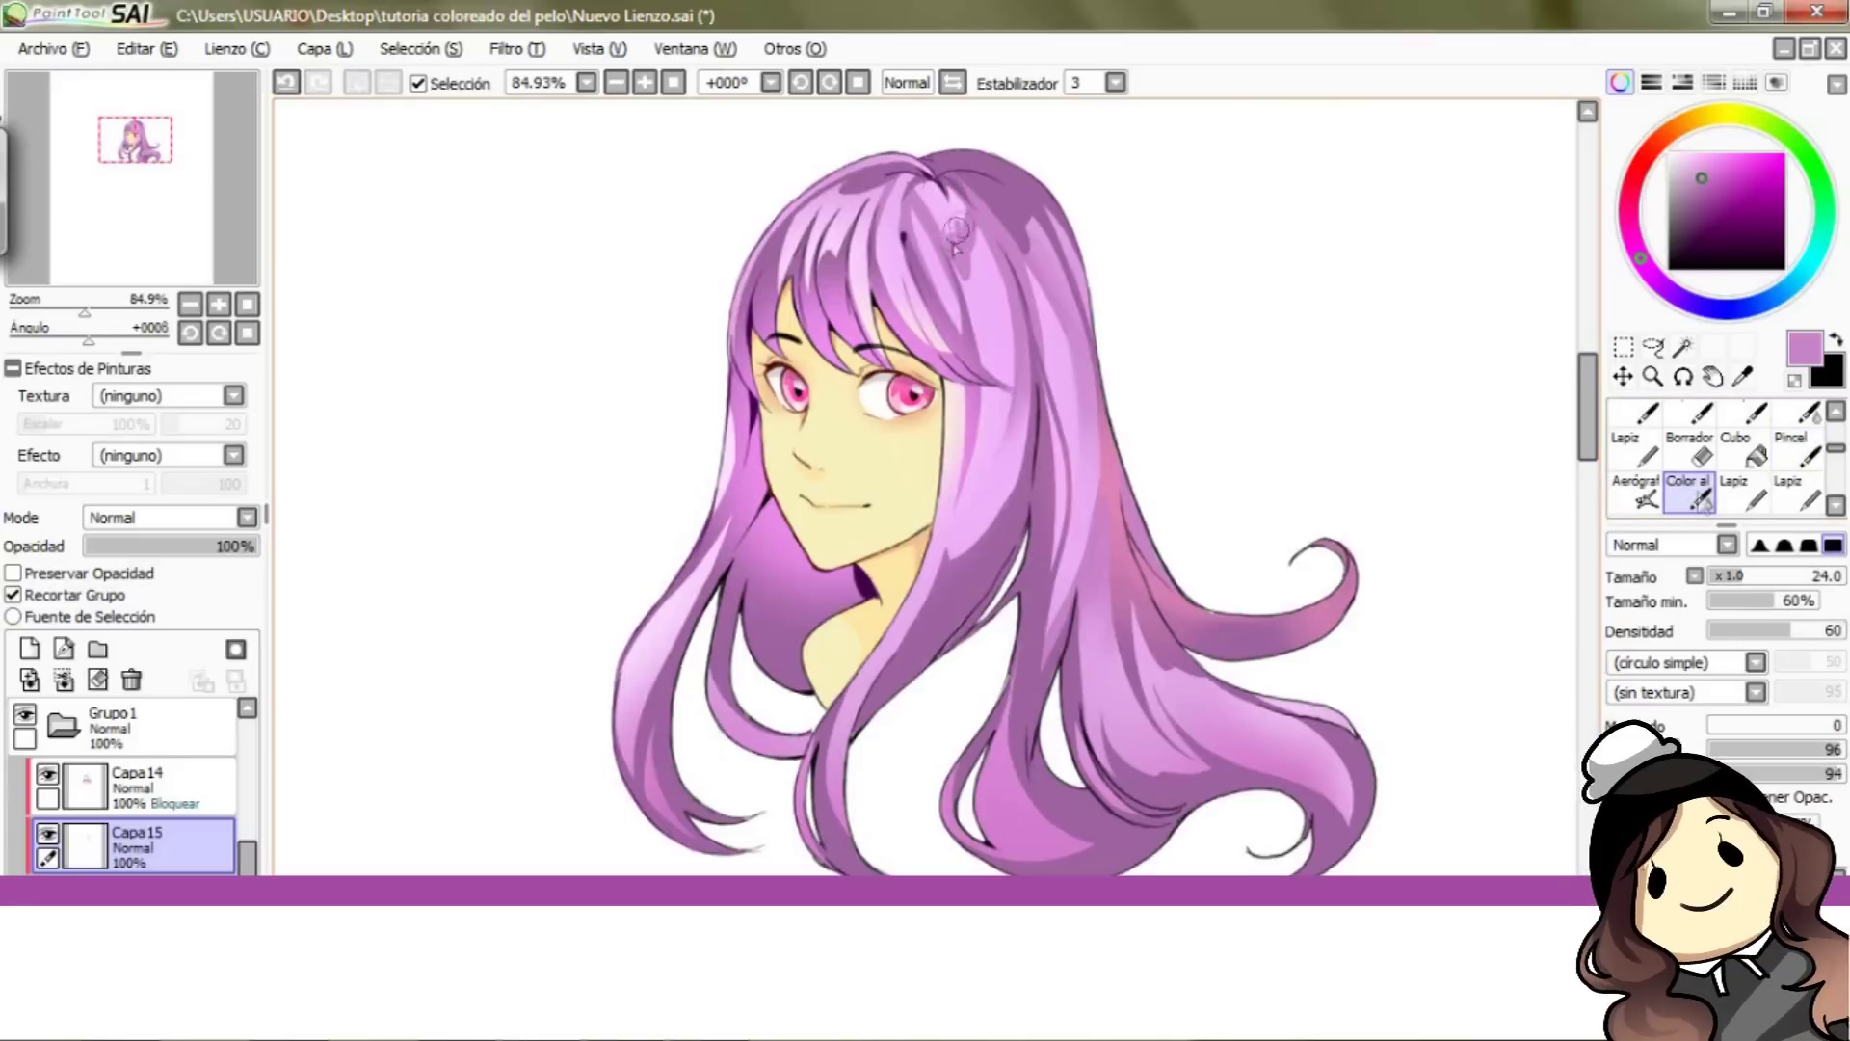
drag(949, 198, 1017, 248)
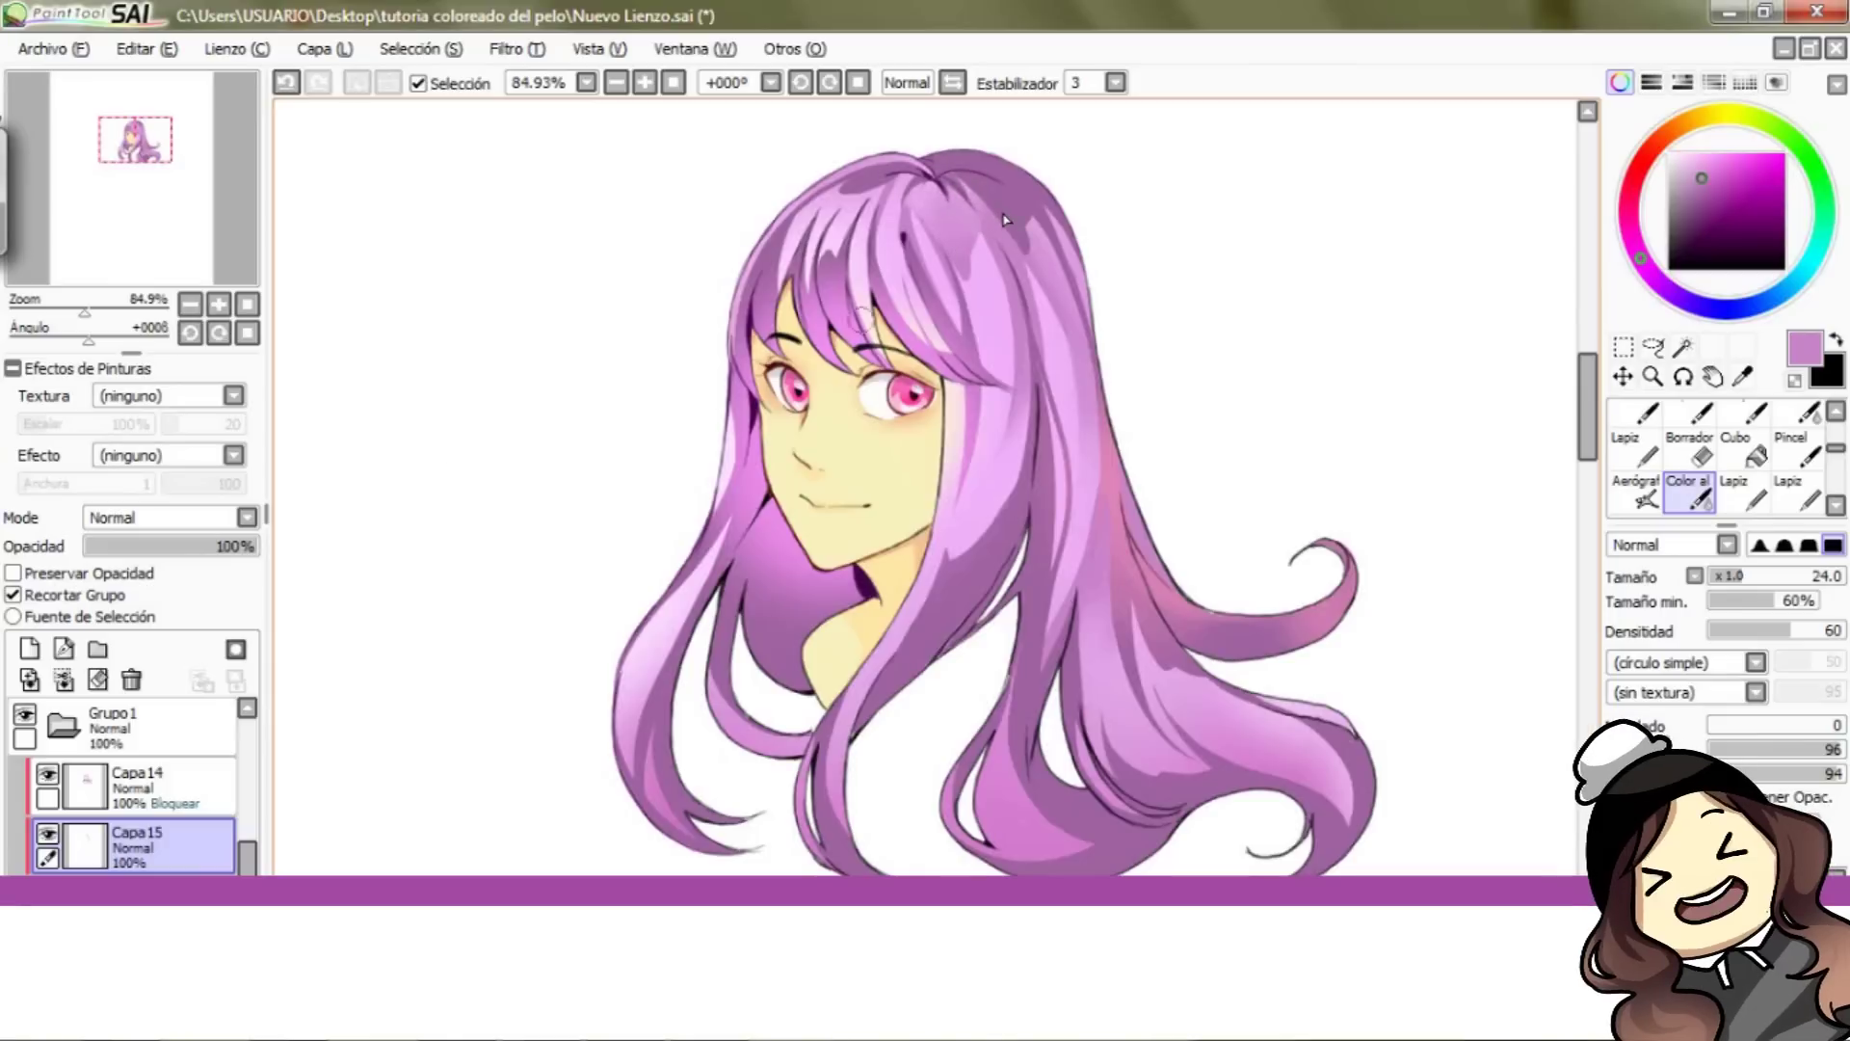
Step: Apply the Borde painting effect to the line shading layer Capa14 with a width of 5
click(82, 779)
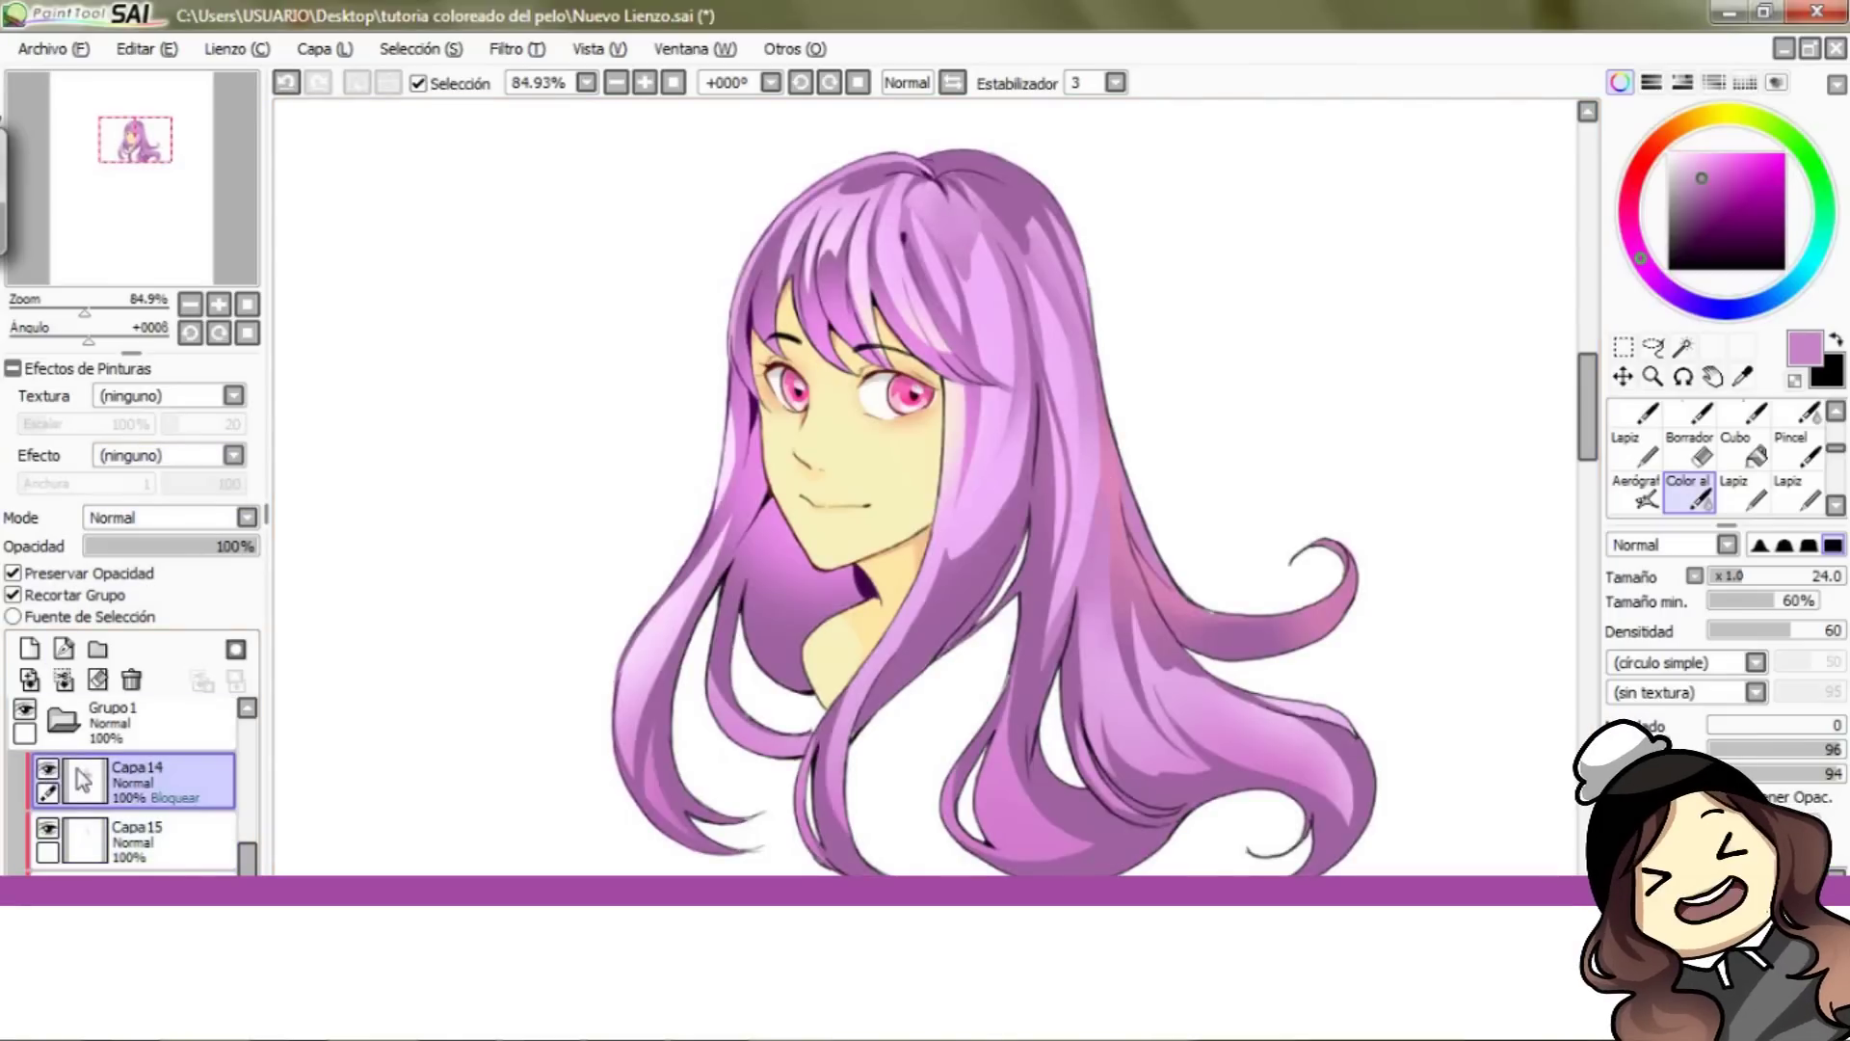
click(192, 455)
click(125, 498)
click(45, 488)
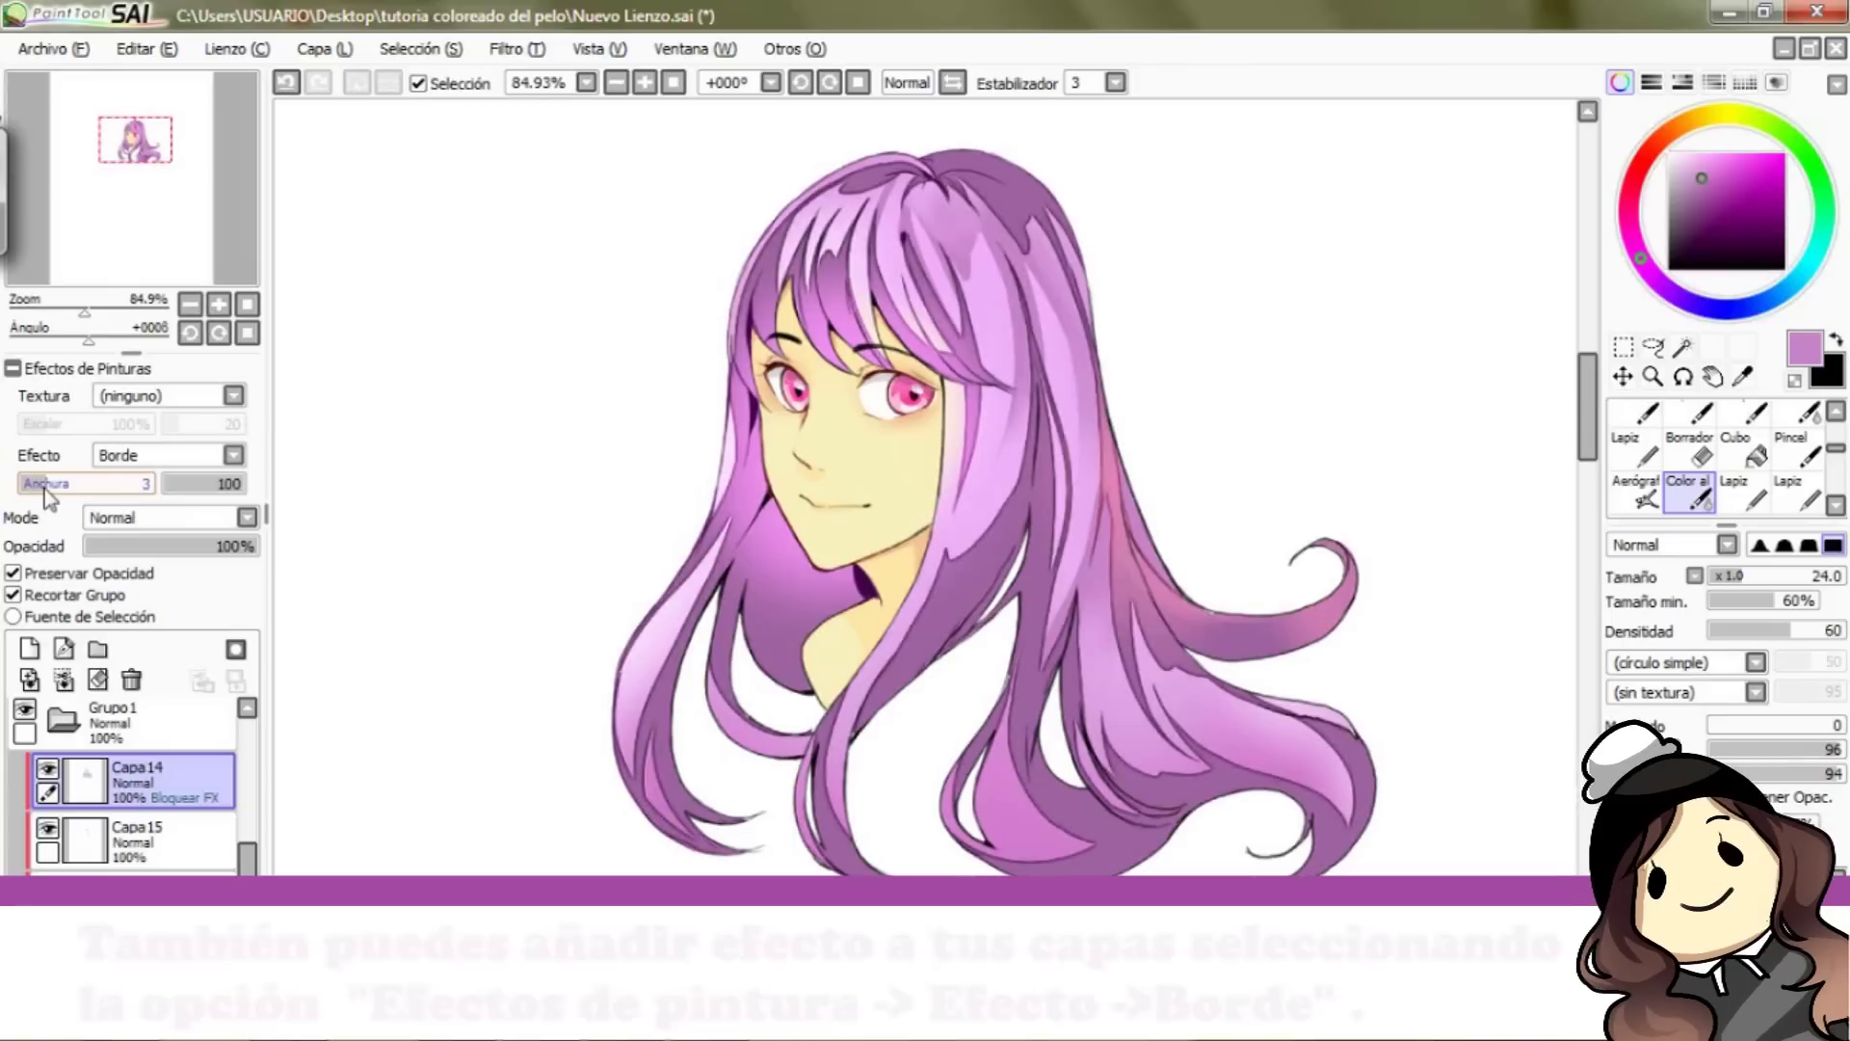
click(44, 489)
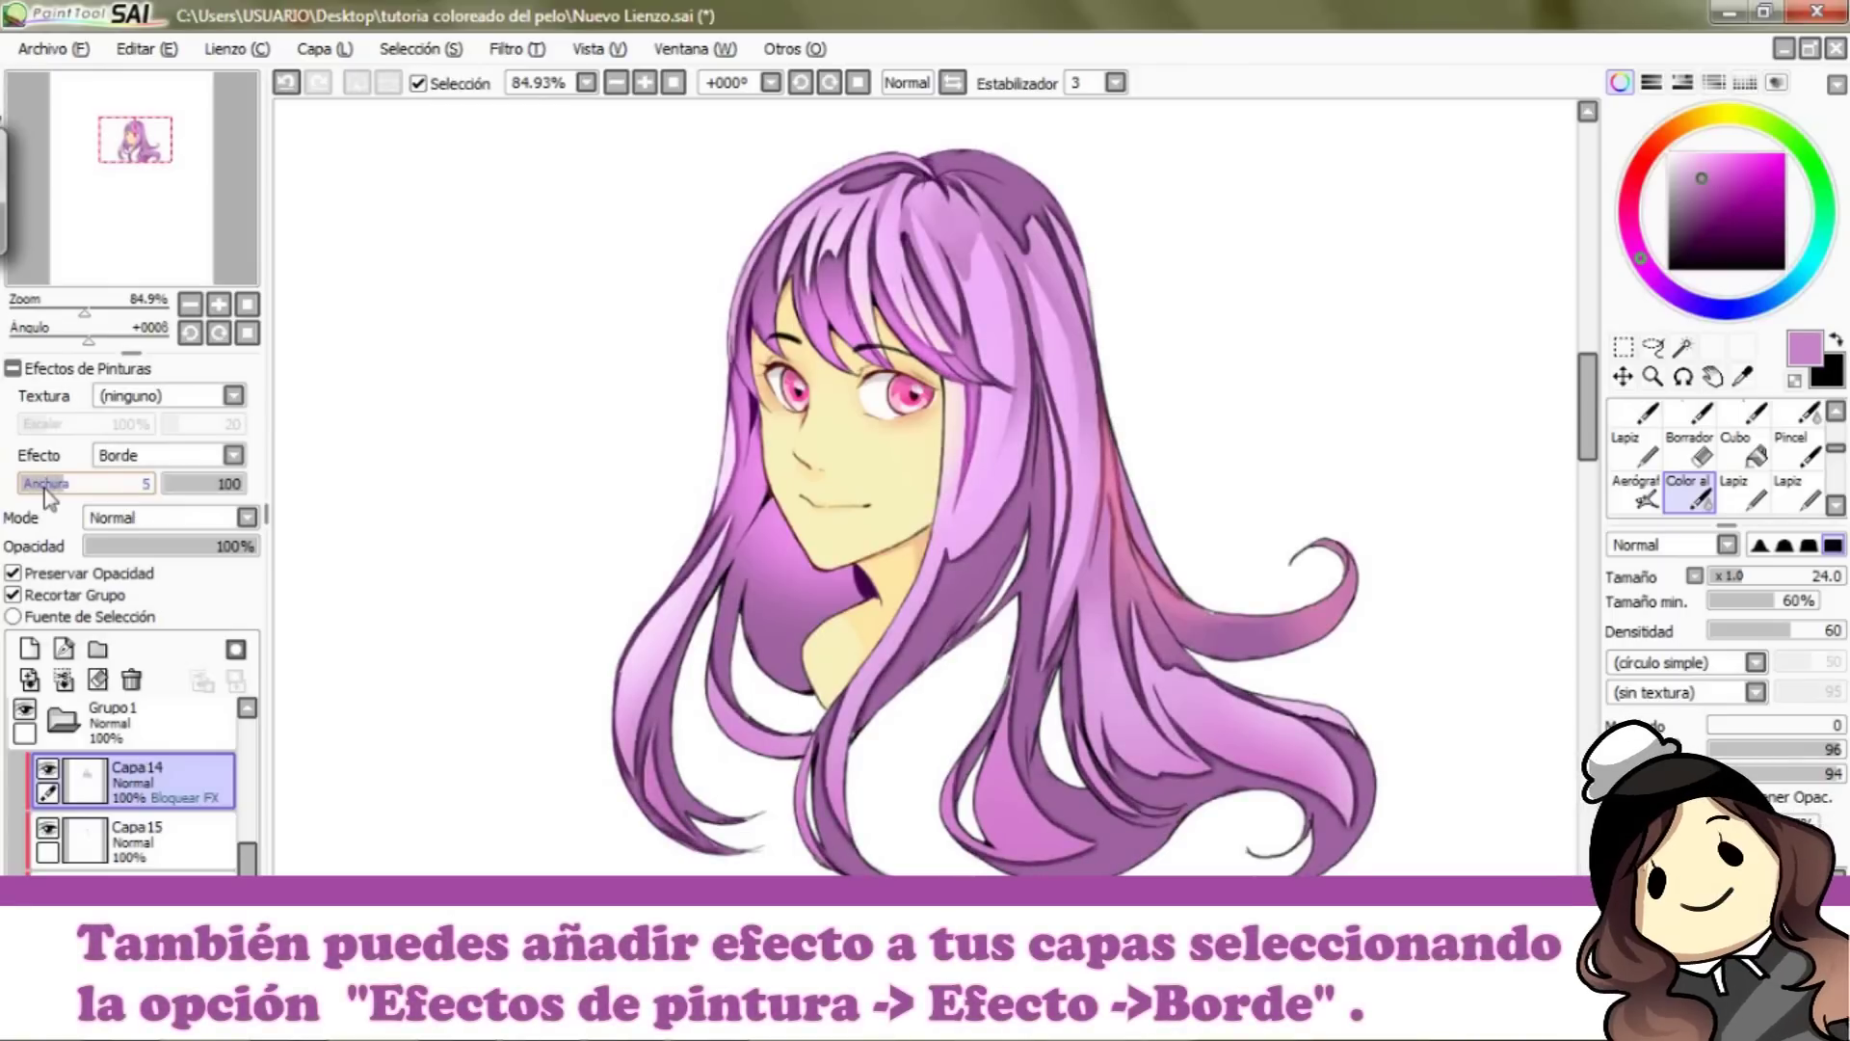
Step: Try out Borde effect widths between 1 and 9 on Capa14
scroll(44, 488, down, 4)
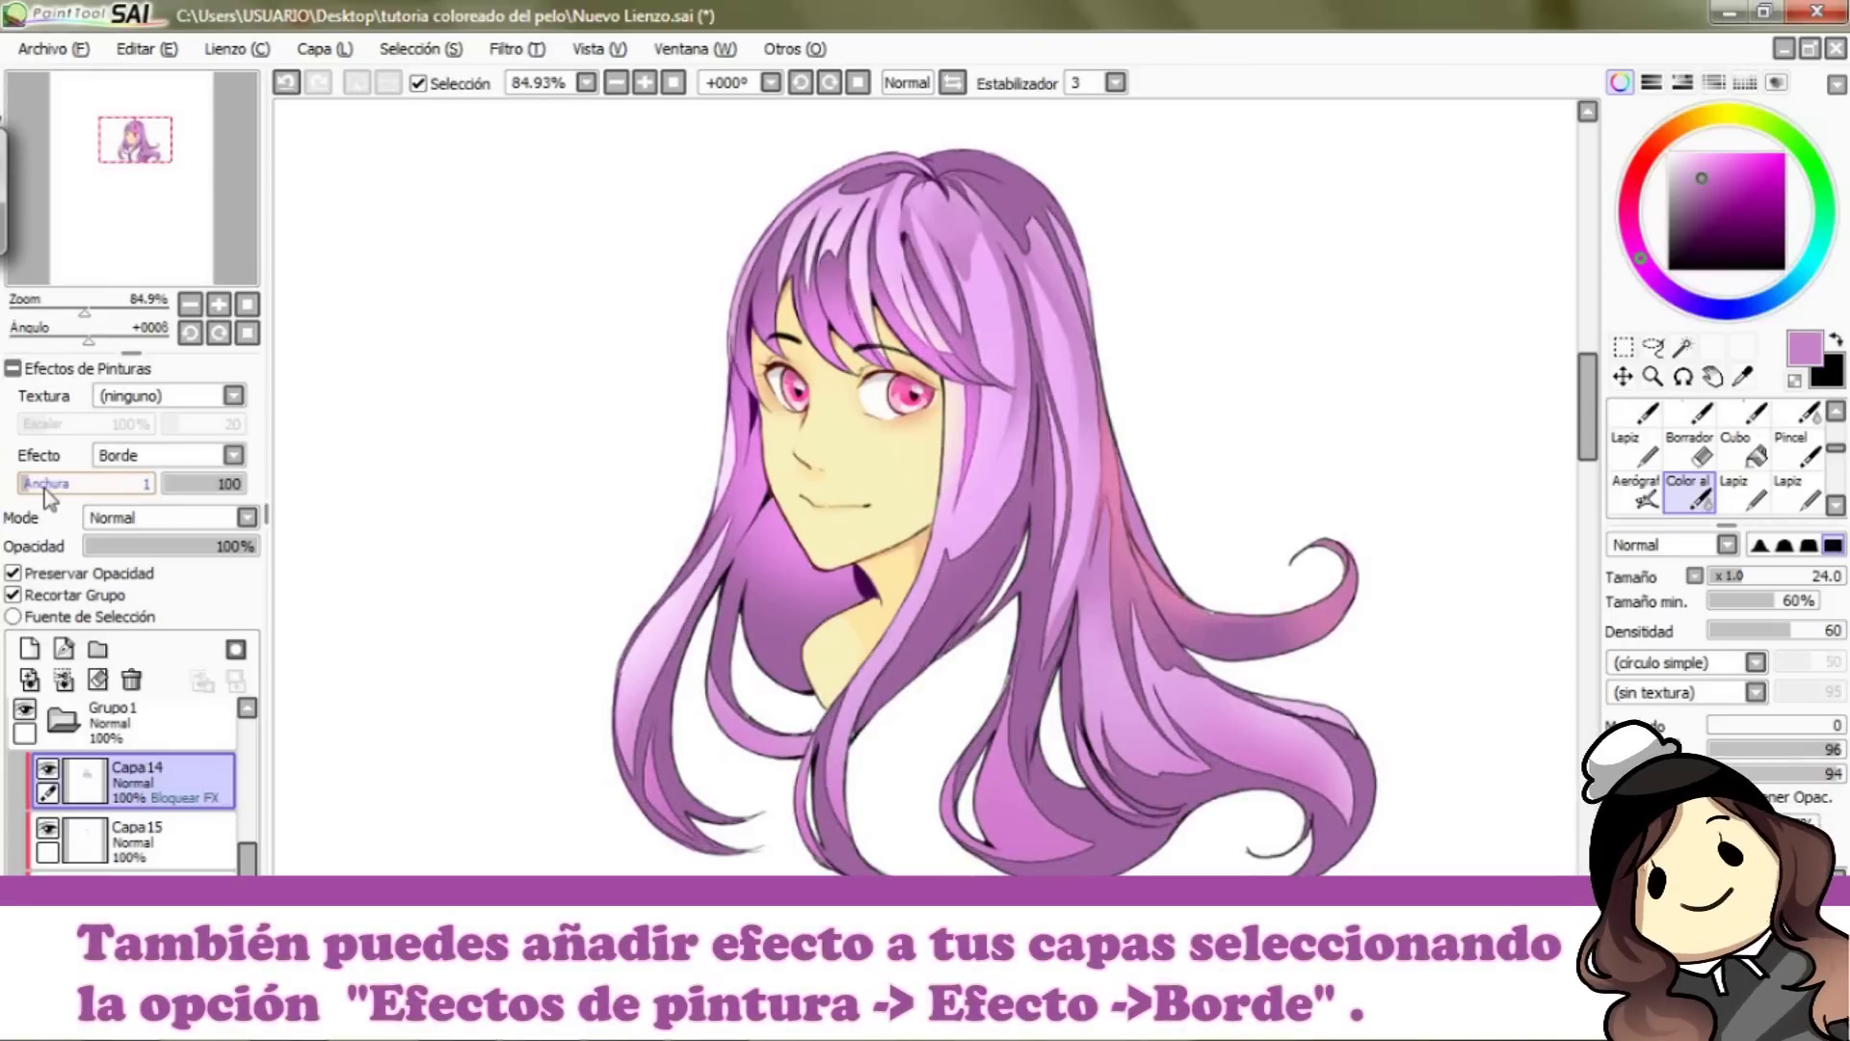
scroll(44, 488, up, 7)
scroll(44, 489, down, 6)
scroll(44, 488, up, 4)
scroll(45, 488, down, 5)
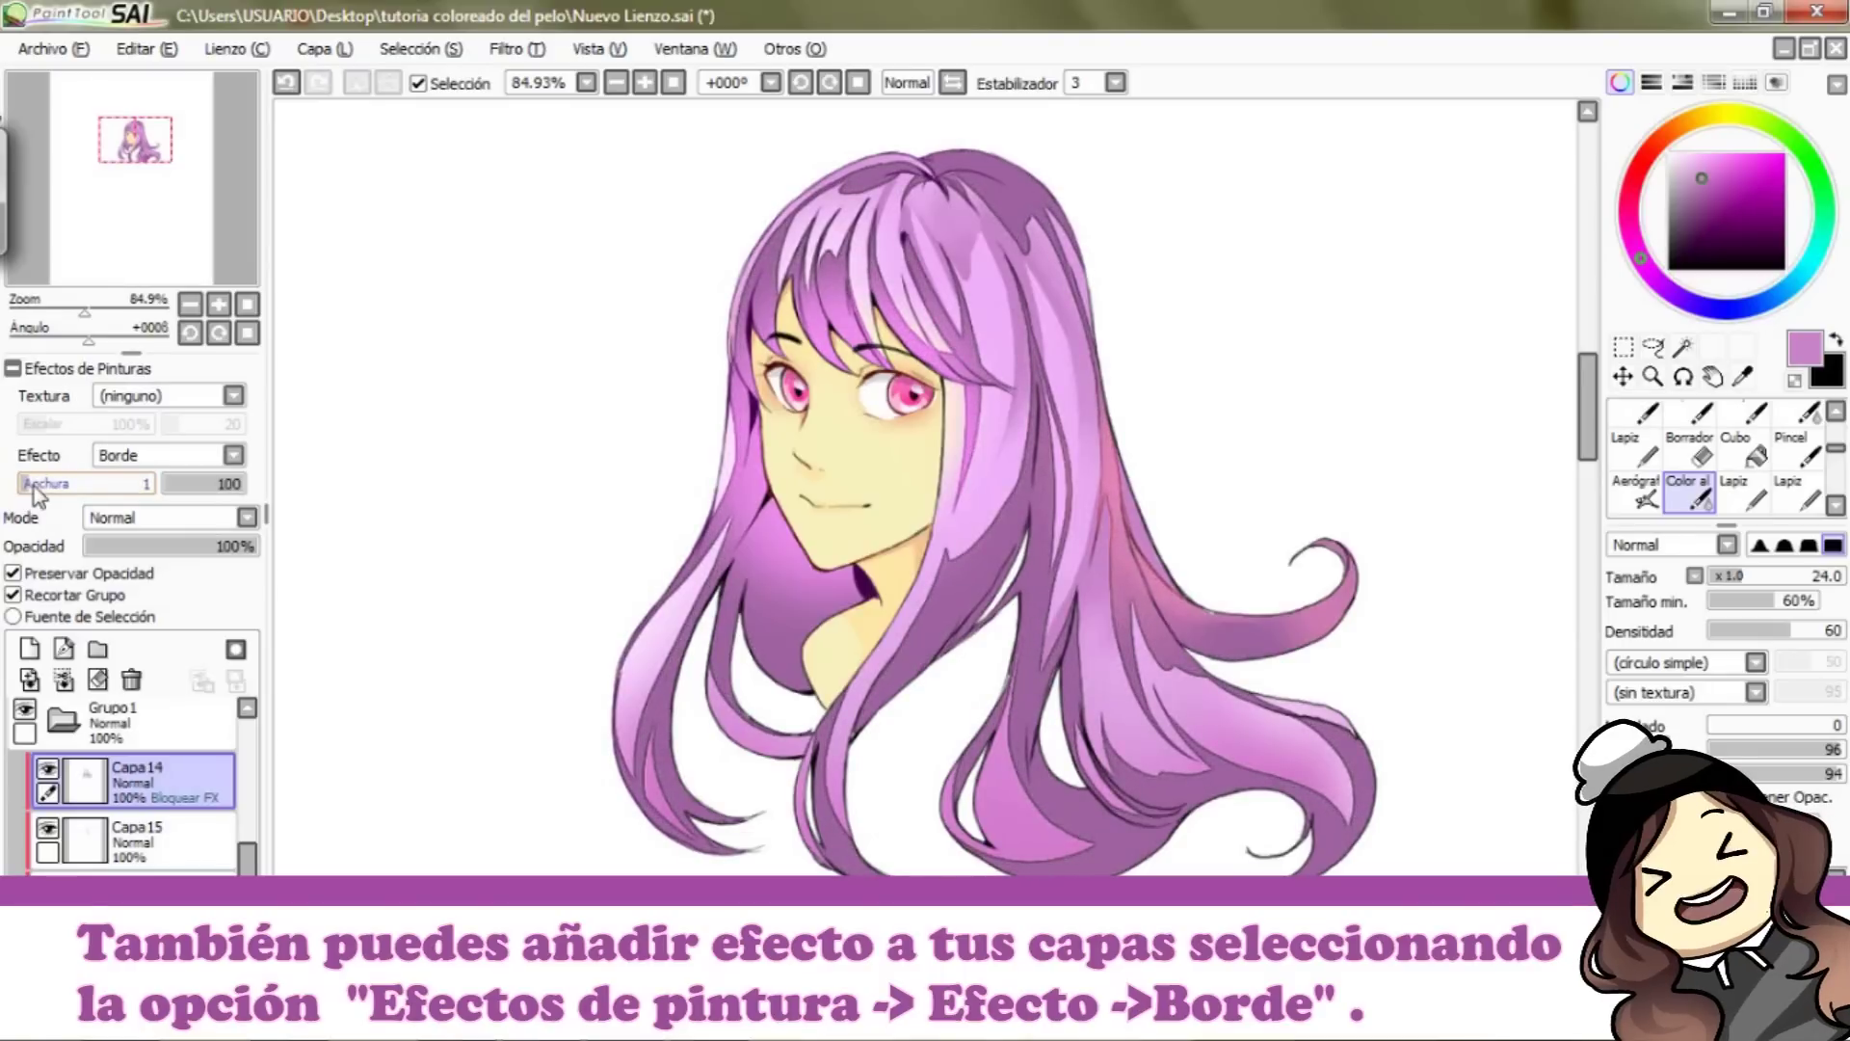
scroll(33, 486, up, 4)
scroll(33, 485, up, 4)
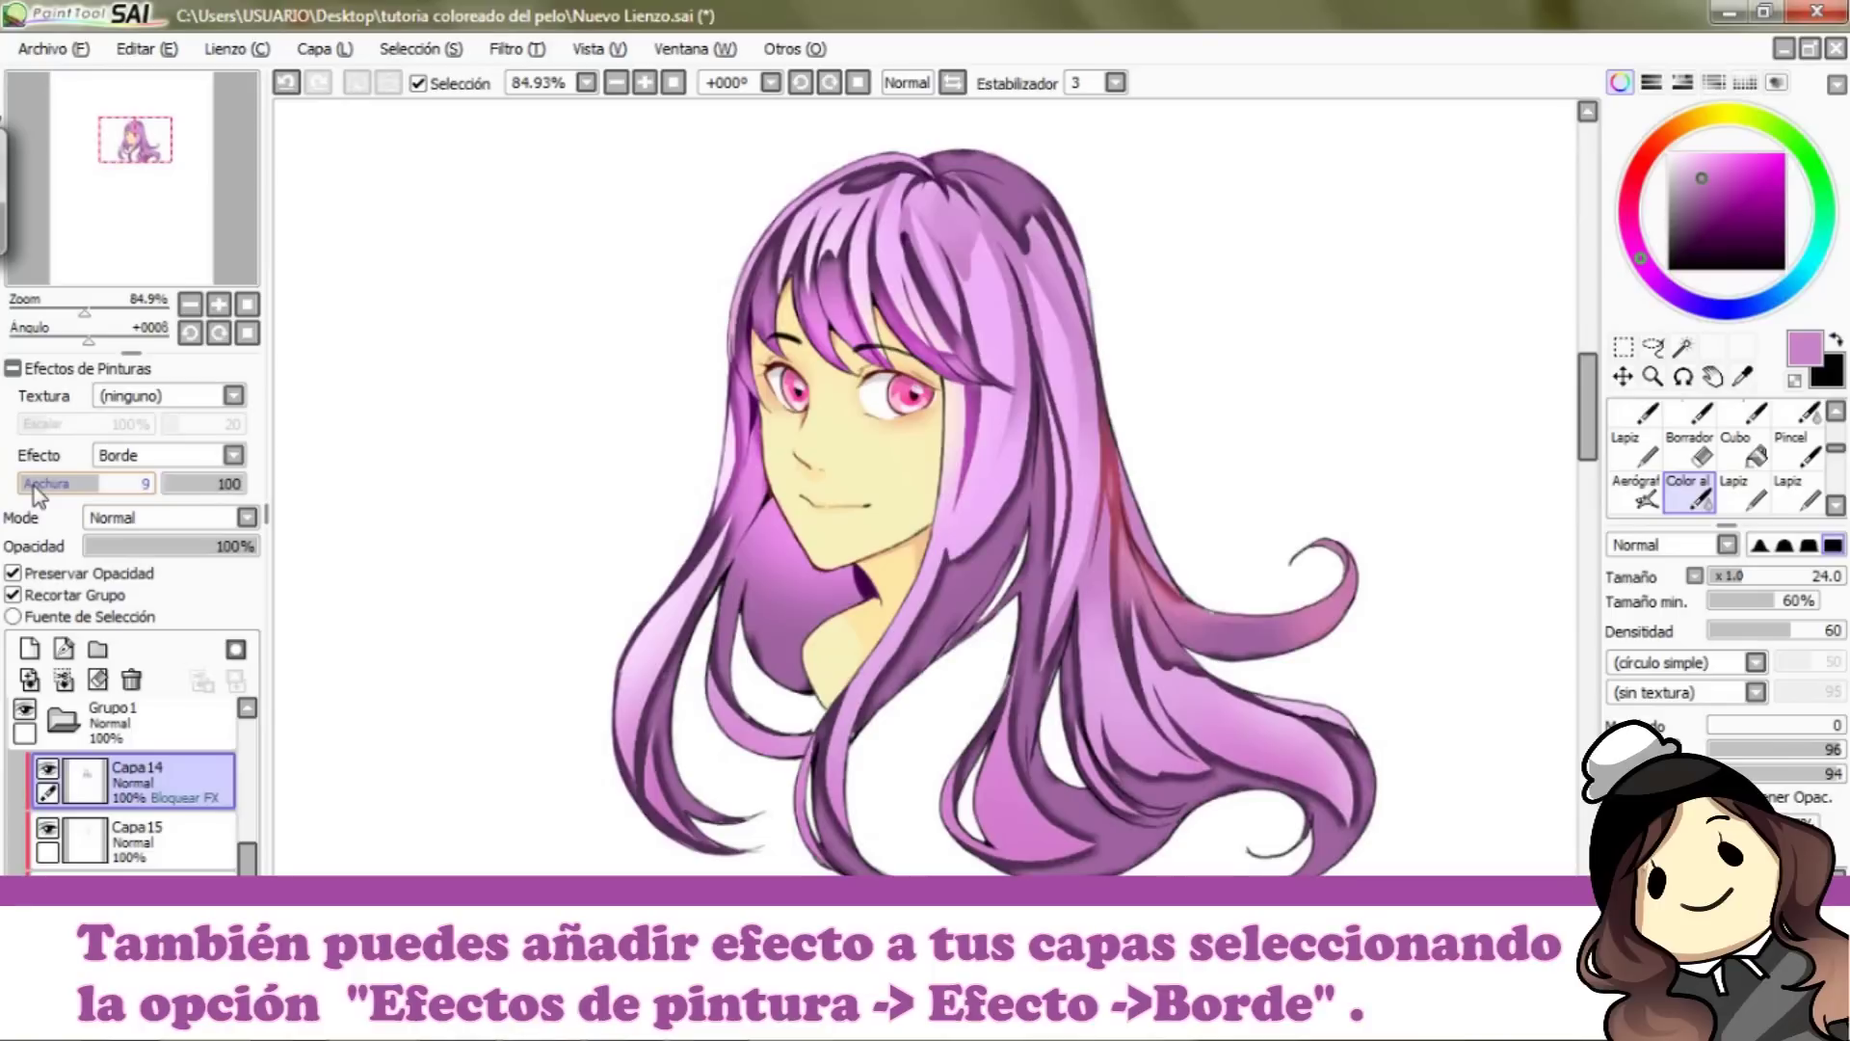
scroll(33, 485, down, 8)
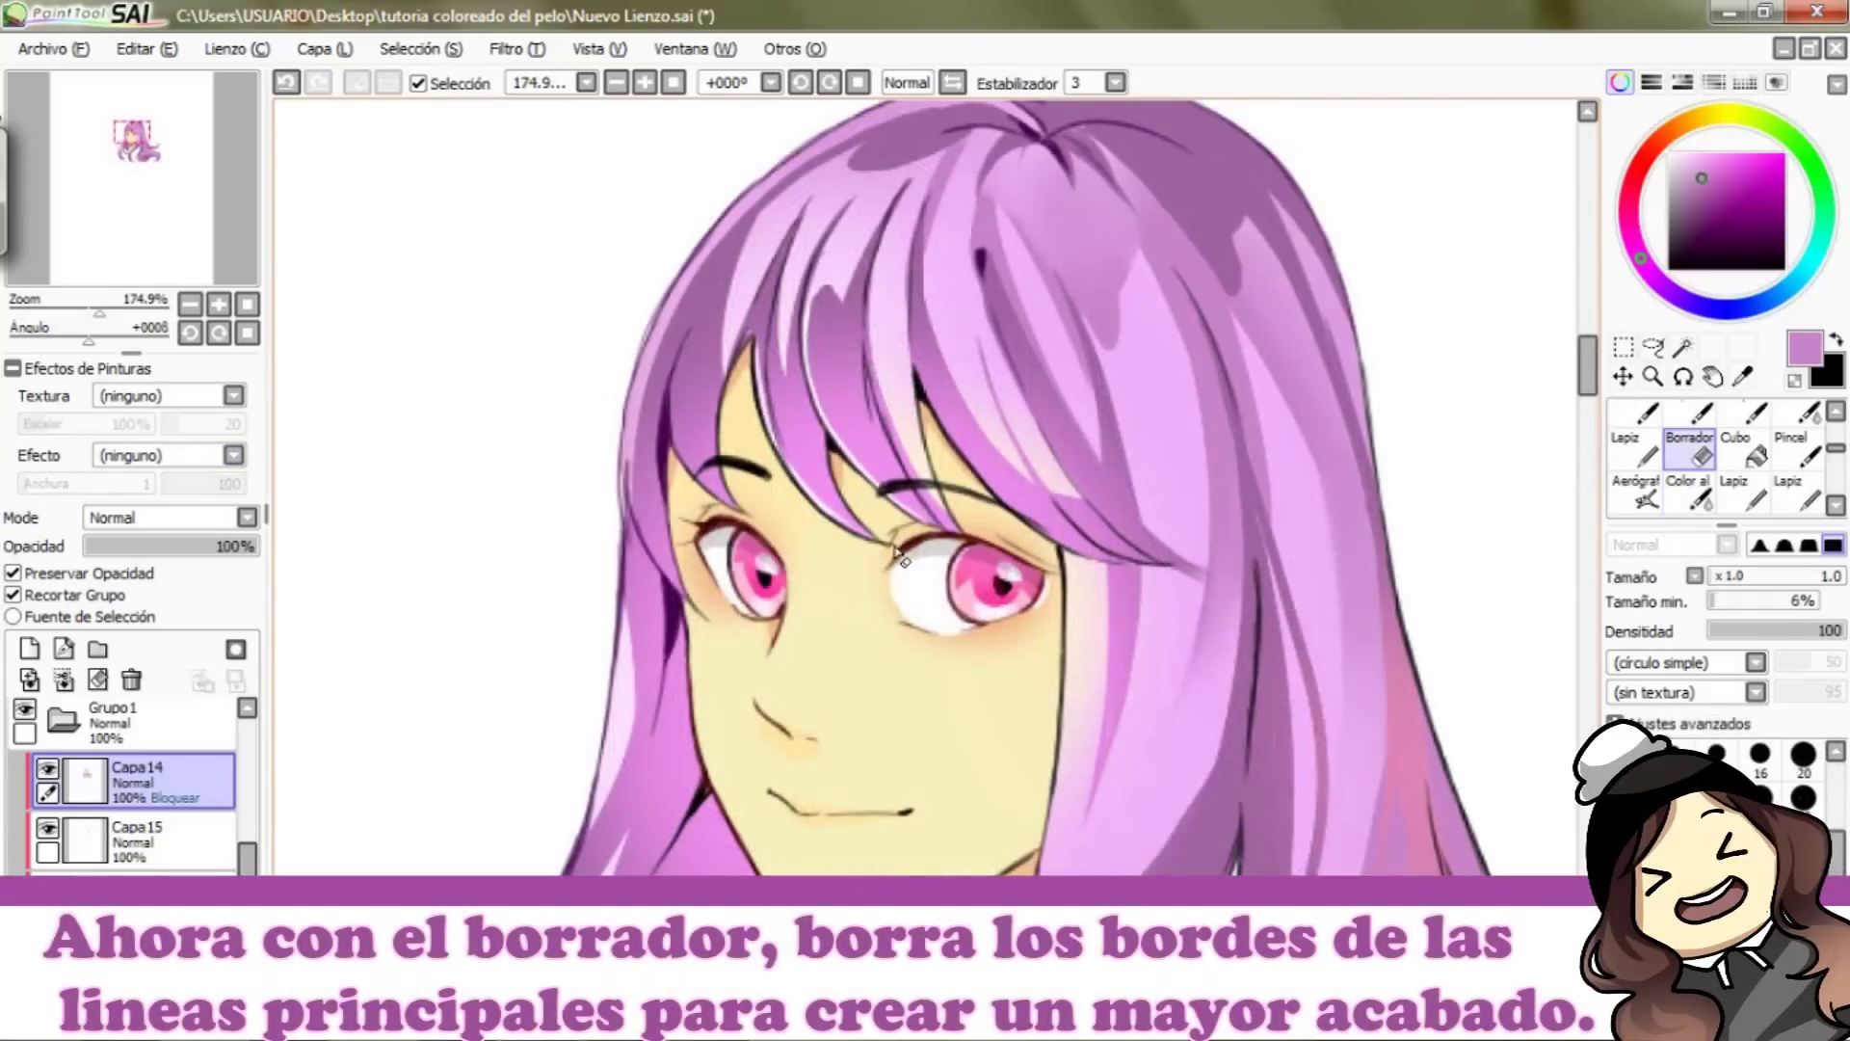
Step: Erase thin light edges along the fringe tips and far-side strands on Capa14 with a size 1 eraser, undoing a stray stroke
key(ctrl+z)
drag(673, 378, 686, 462)
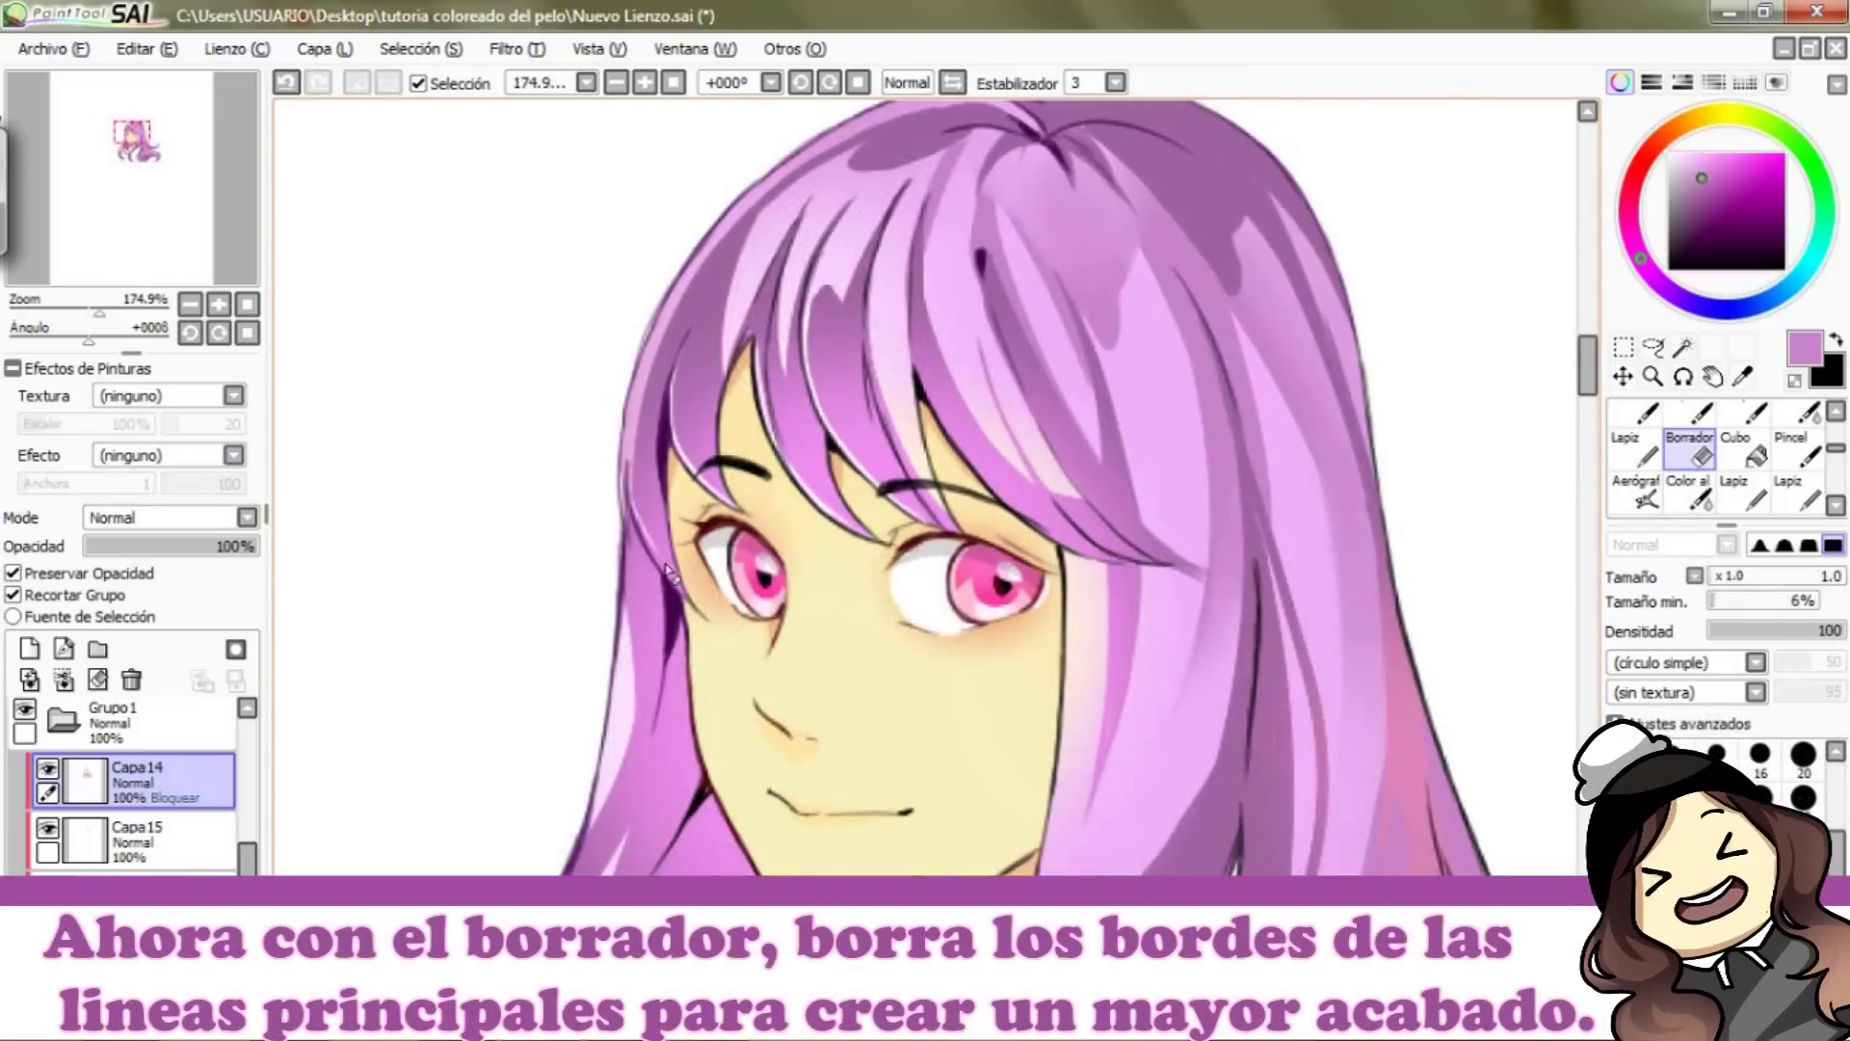
drag(642, 532, 662, 567)
Step: Mirror the canvas view horizontally and turn off Preservar Opacidad for Capa14
drag(100, 311, 94, 310)
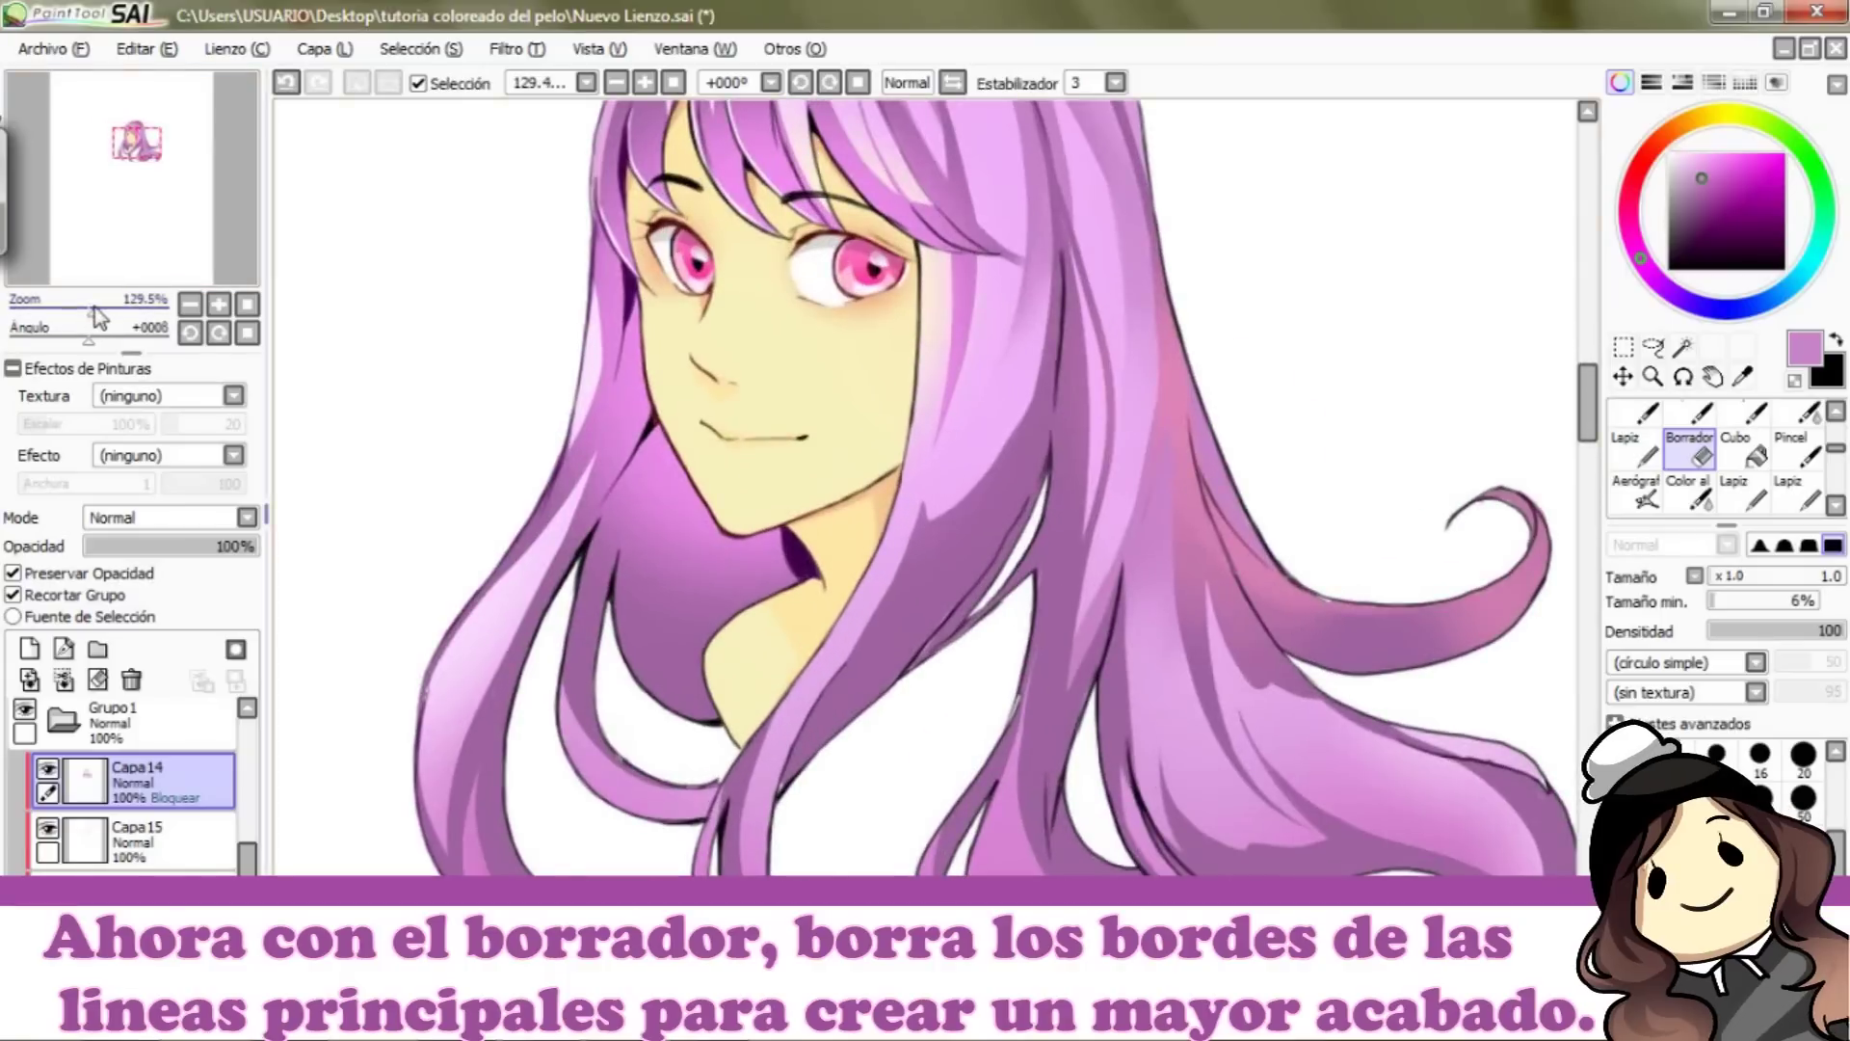
click(952, 83)
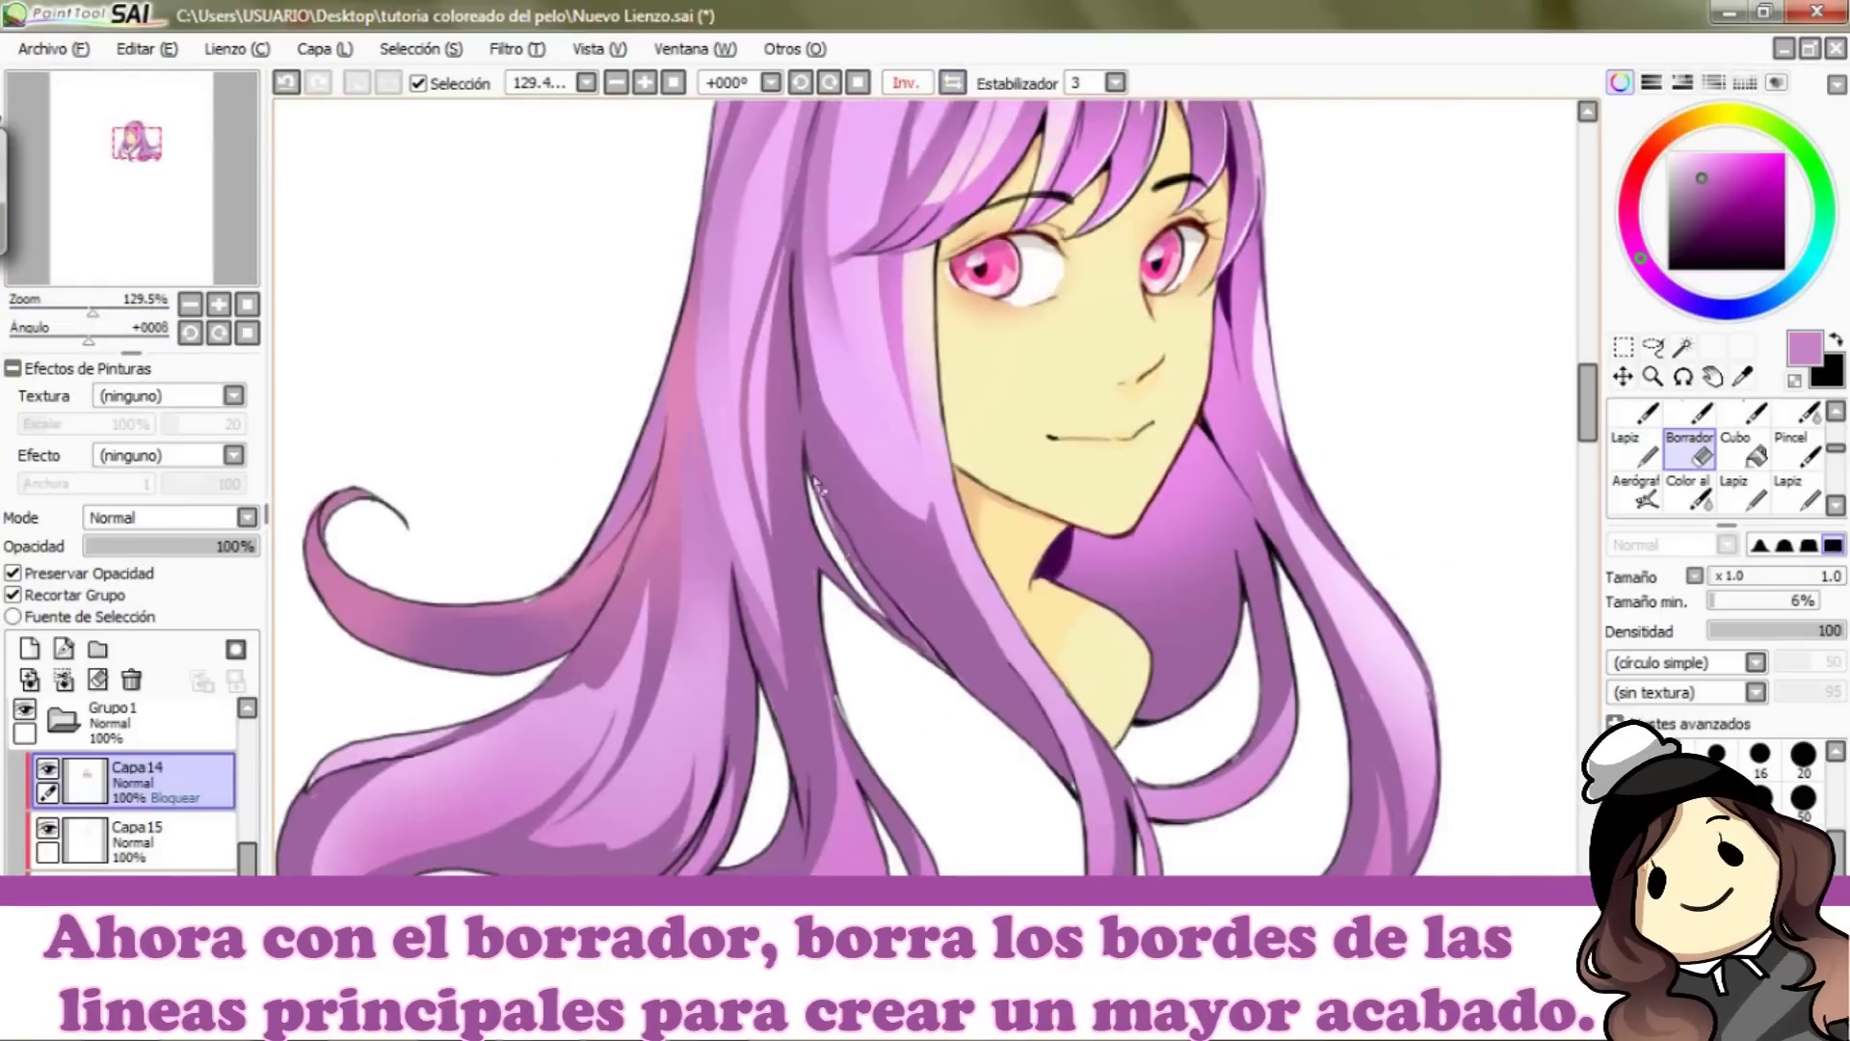
click(106, 574)
Step: Erase line edges along the lower side strands on Capa14 with the eraser at sizes 6 and 4, undoing stray strokes
drag(1036, 750, 969, 688)
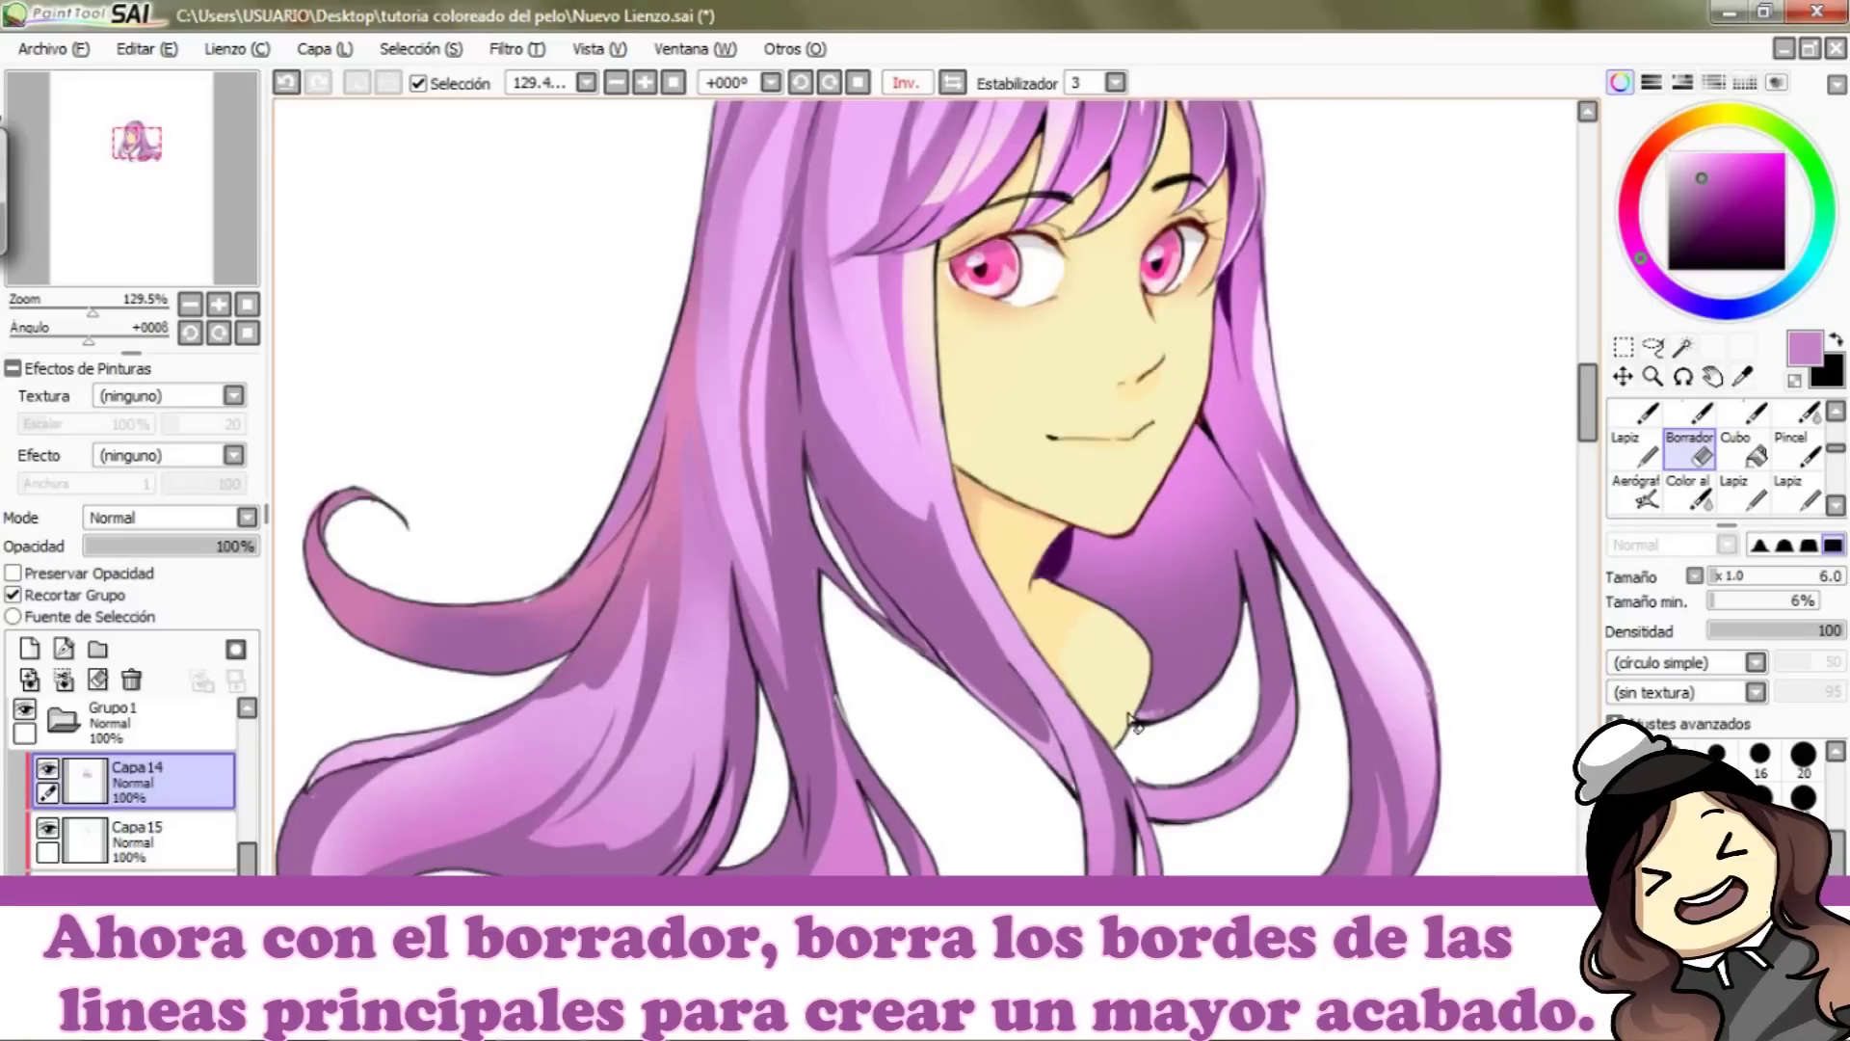
key(ctrl+z)
drag(1354, 495, 1348, 494)
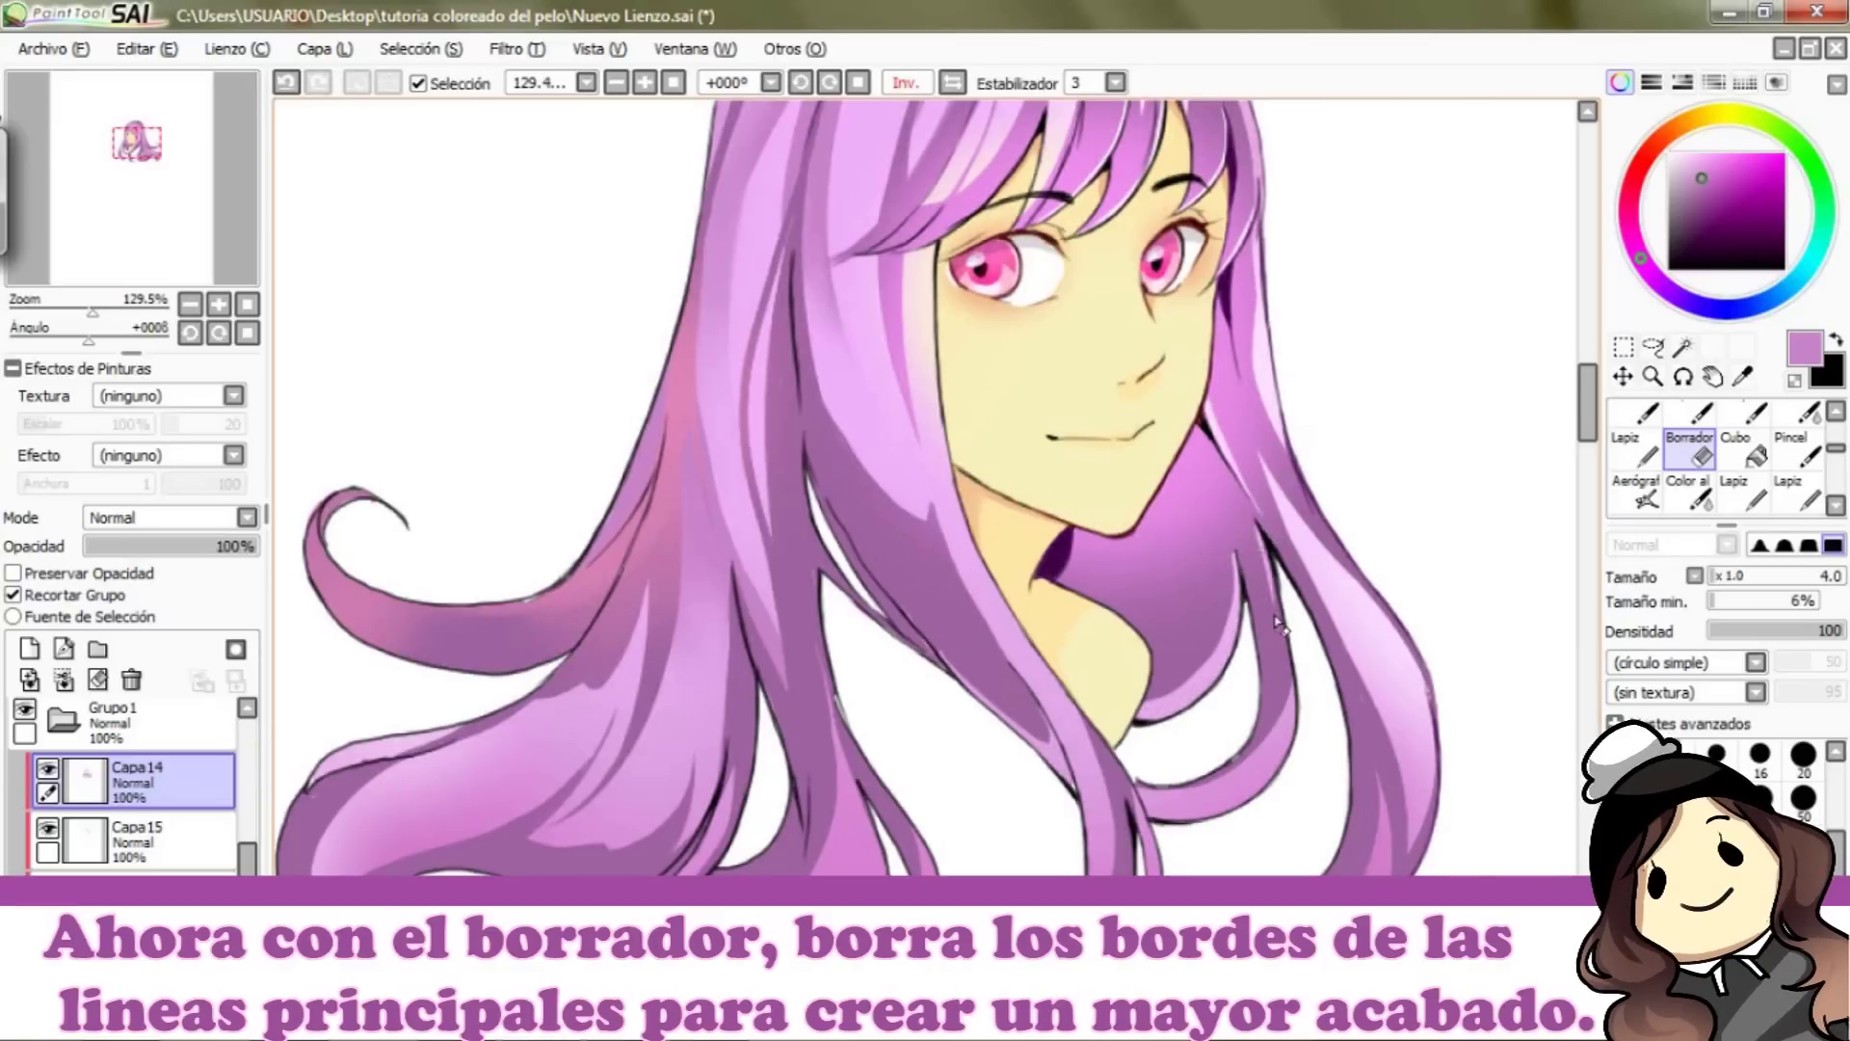
drag(1306, 607, 1339, 682)
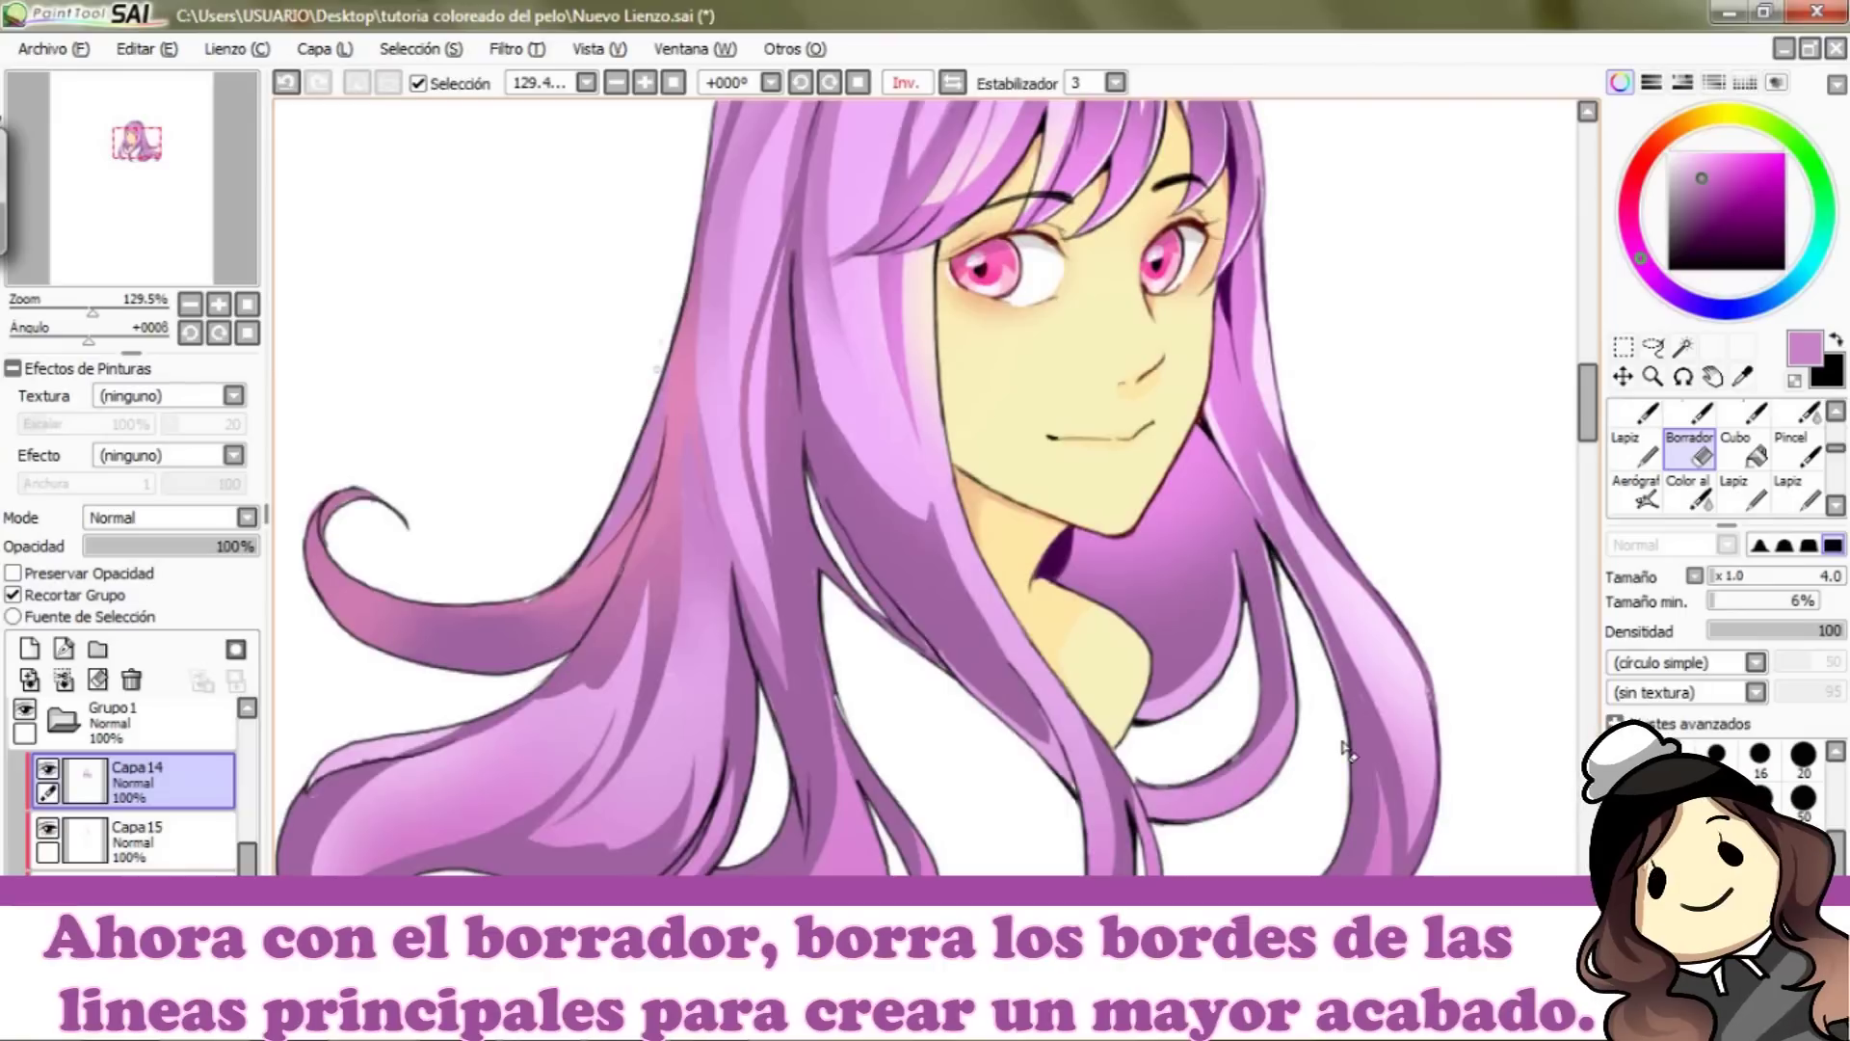
key(ctrl+z)
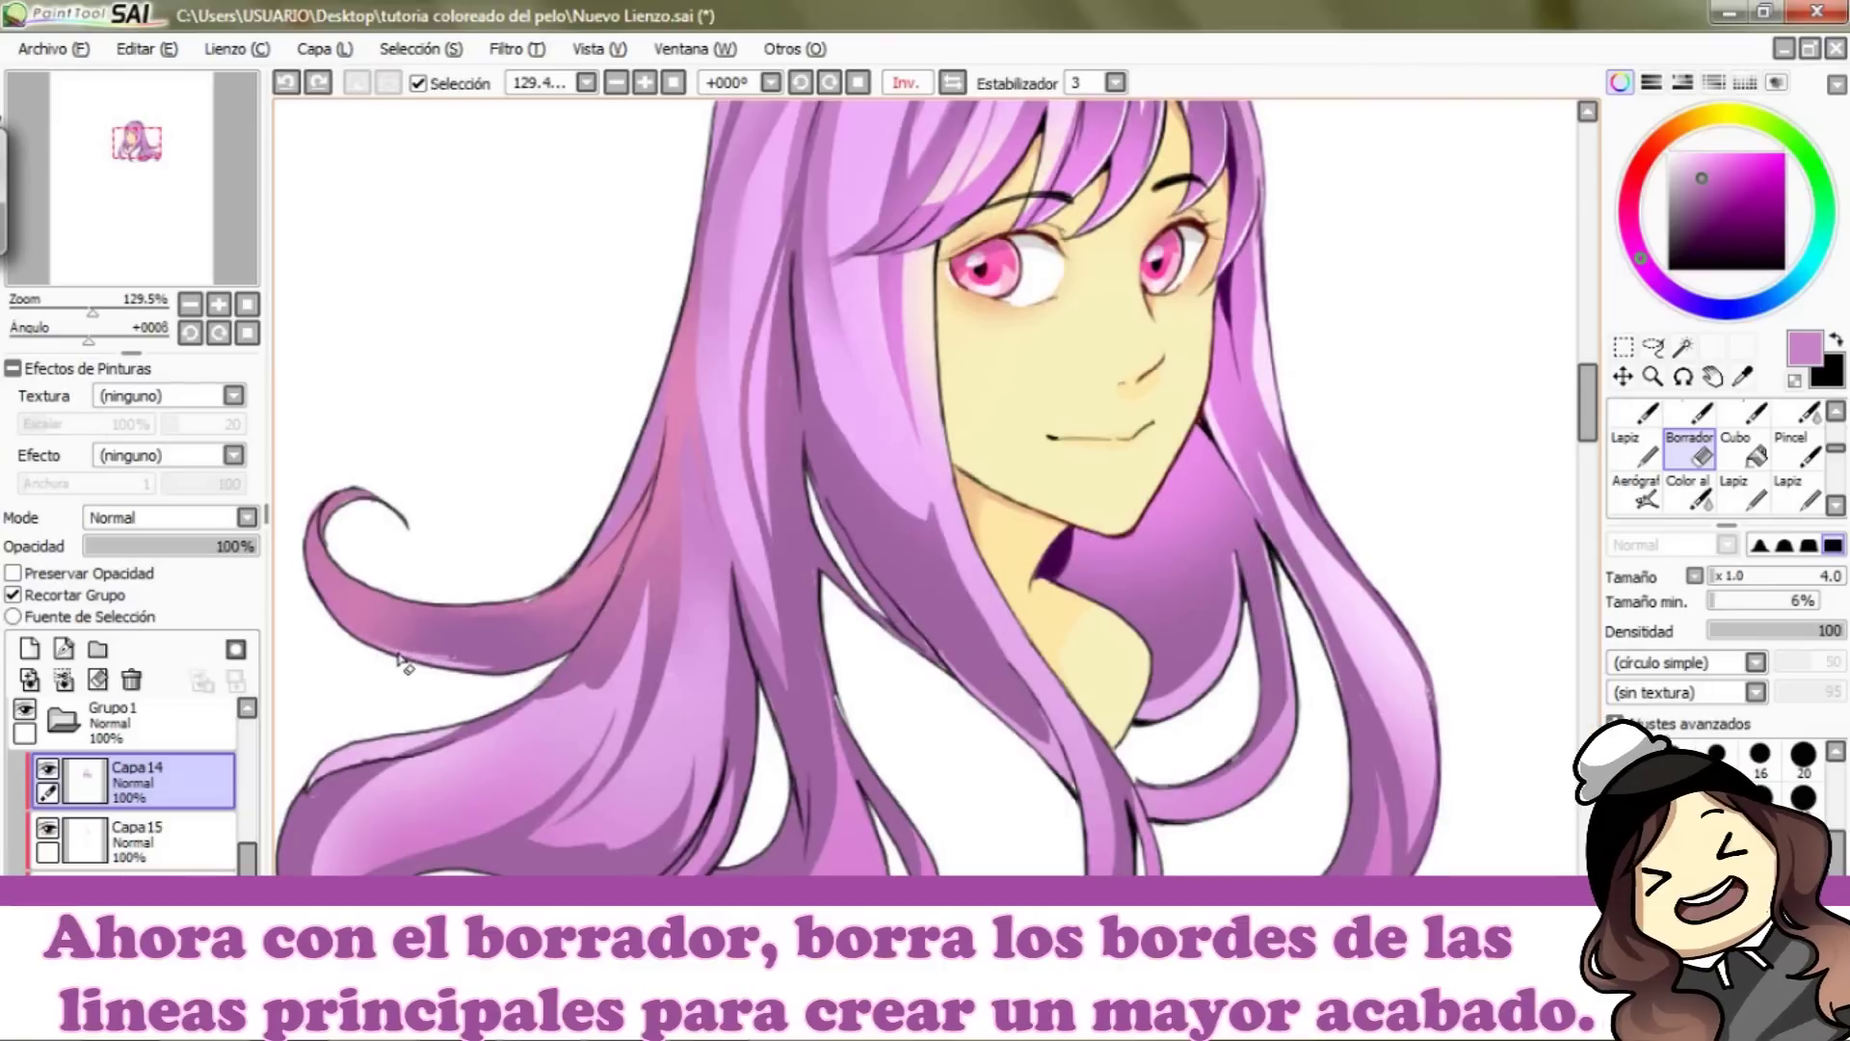
Step: Restore the canvas view to its normal orientation and erase line edges on Capa14's back and near-side strands with a size 4 eraser
key(h)
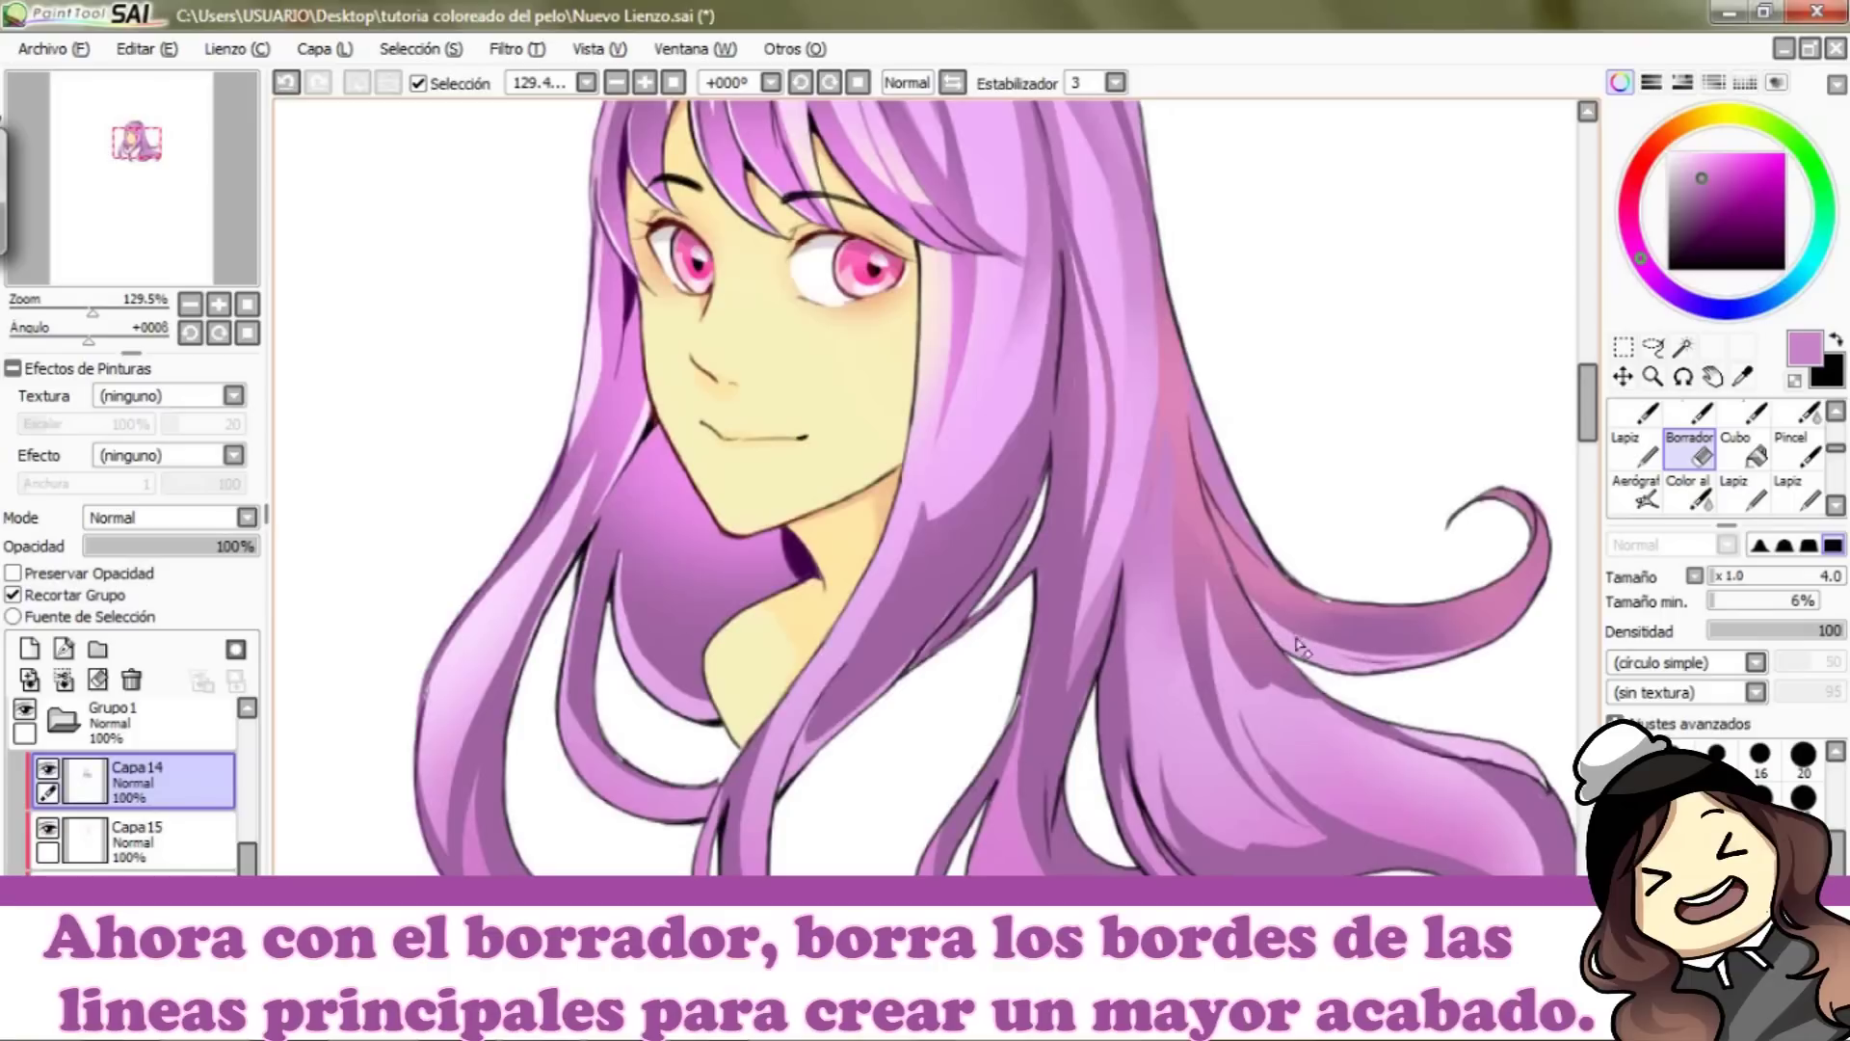
drag(1300, 648, 1506, 646)
key(ctrl+z)
drag(1208, 430, 1236, 493)
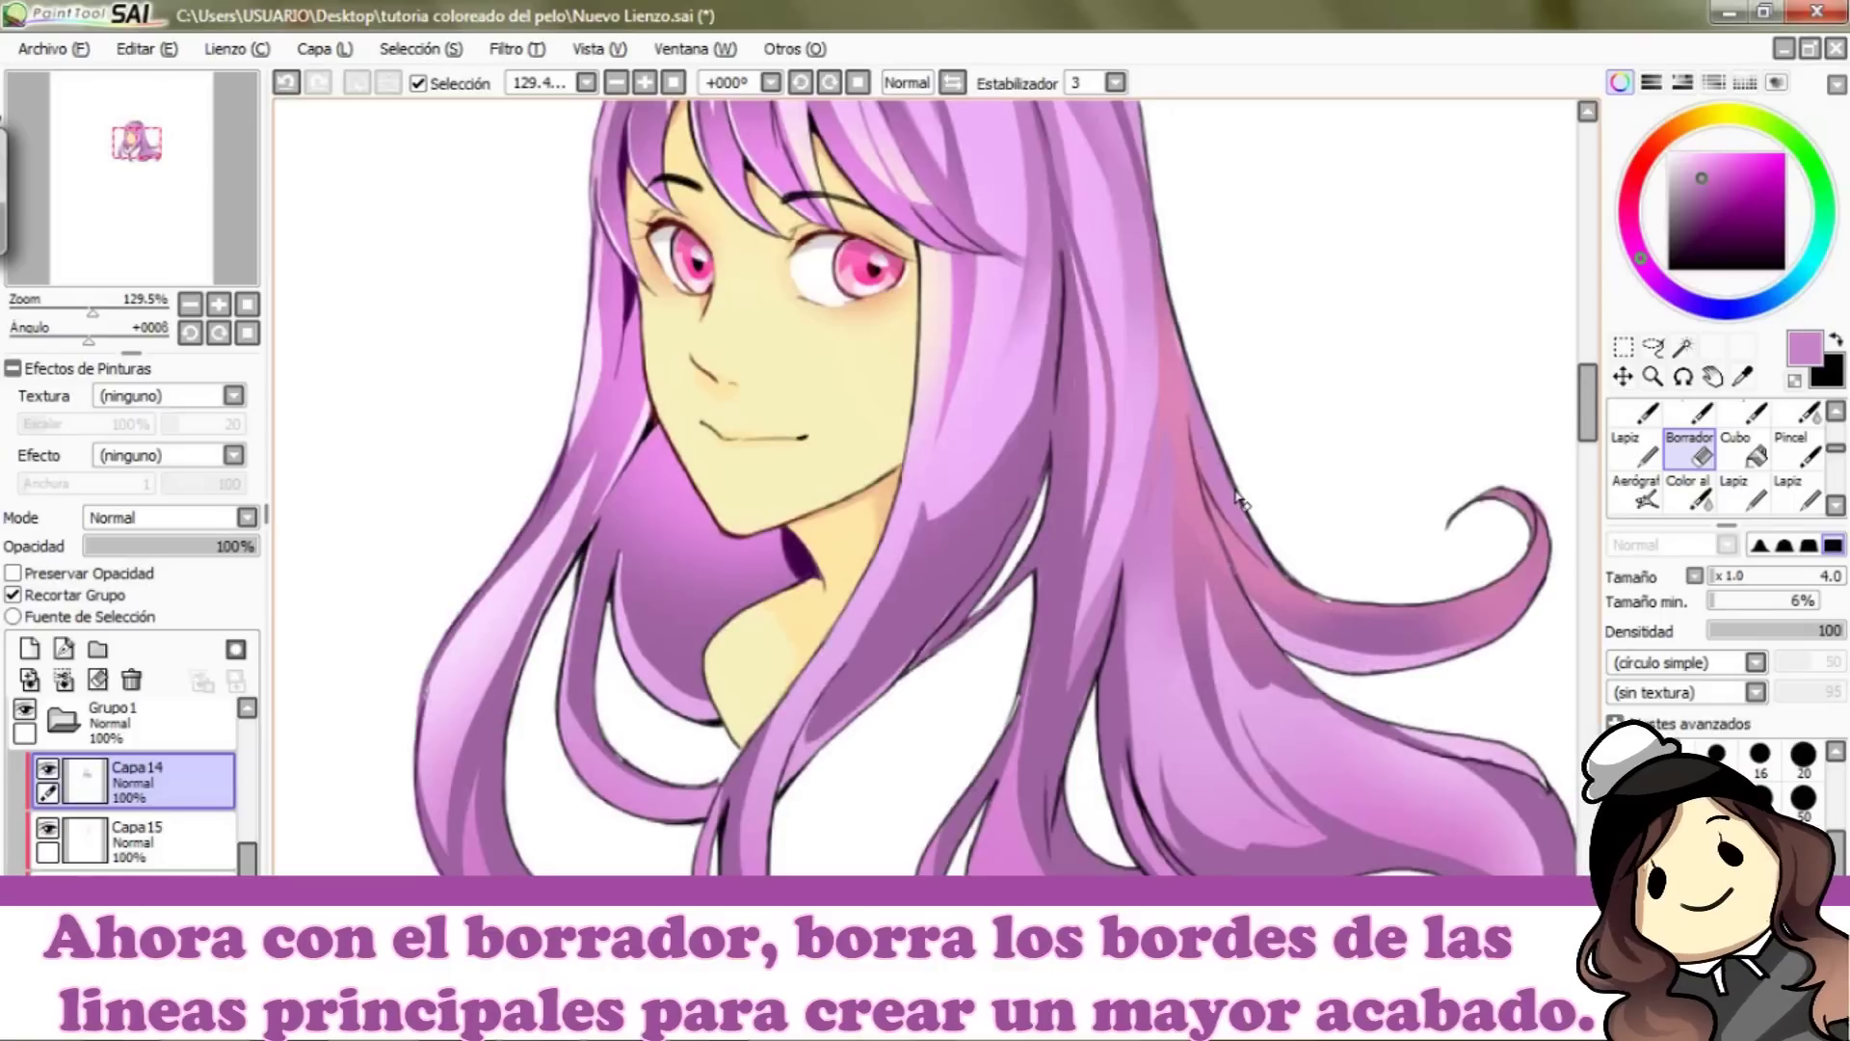
drag(1072, 322, 1063, 269)
drag(1036, 477, 937, 614)
key(ctrl+z)
key(ctrl+y)
key(ctrl+z)
drag(1054, 409, 1042, 455)
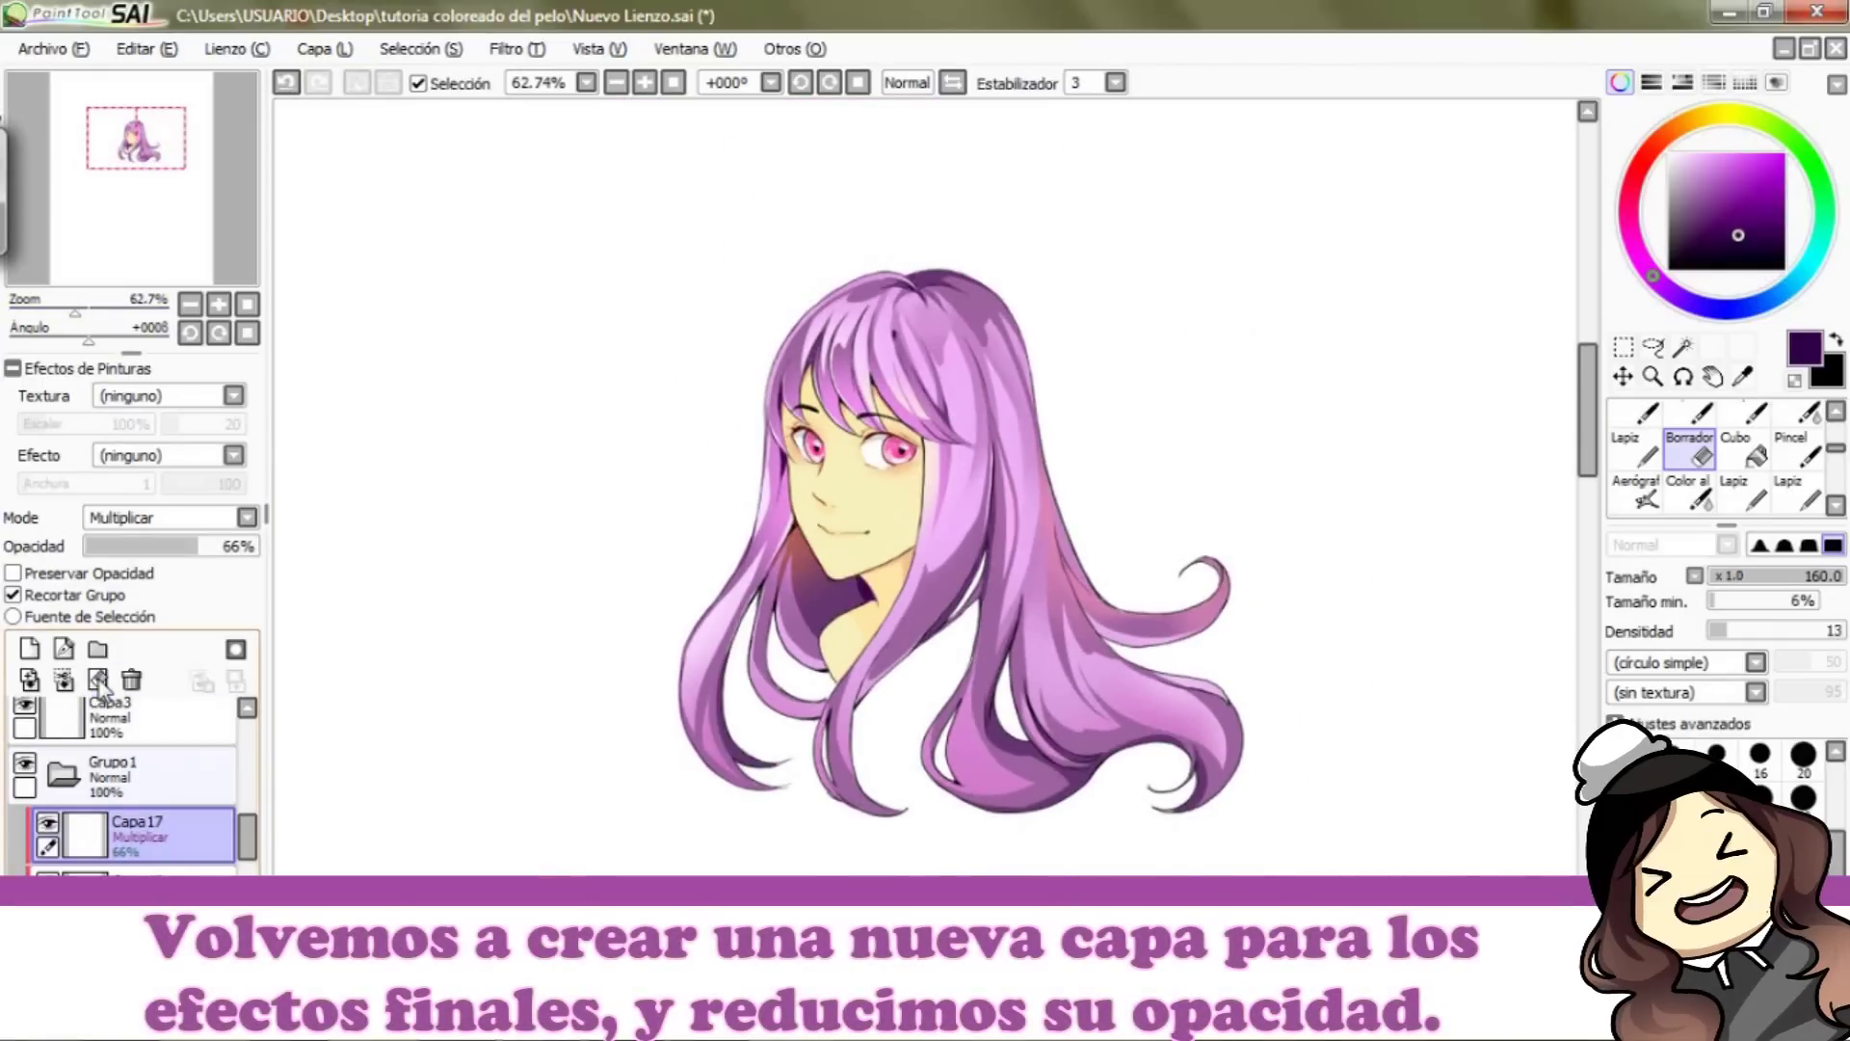
Step: Create a new layer clipped to the hair group and set its blending mode to Superponer
click(29, 649)
click(13, 594)
click(187, 516)
click(179, 605)
Step: Try airbrushing bright green at size 500 over the ends of the back hair
click(1807, 156)
click(1760, 171)
click(1635, 494)
drag(1207, 689, 1079, 742)
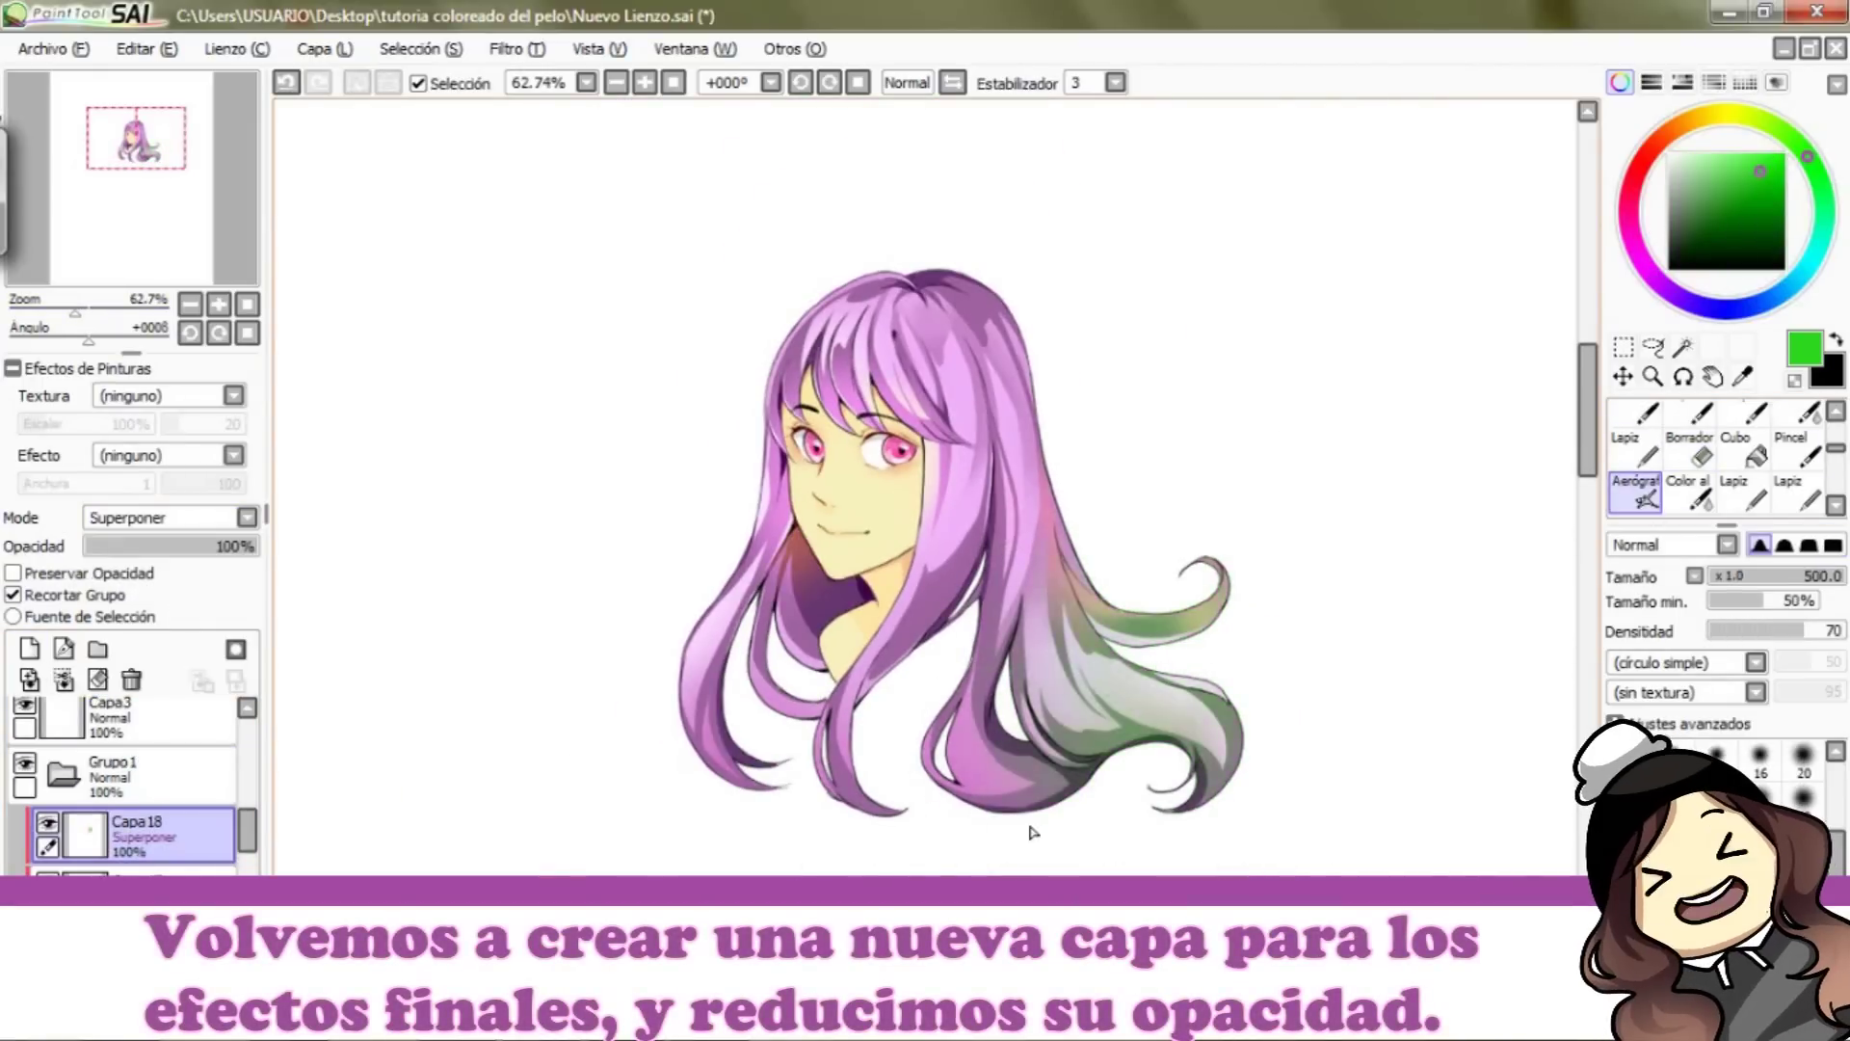
key(ctrl+z)
Step: Airbrush dark blue over the crown on Capa18, undoing a size 450 stroke along the far-side strands
click(1773, 297)
click(1774, 225)
mouse_move(1036, 328)
mouse_down()
mouse_move(967, 264)
mouse_move(1026, 357)
mouse_up()
key([)
drag(775, 453, 690, 603)
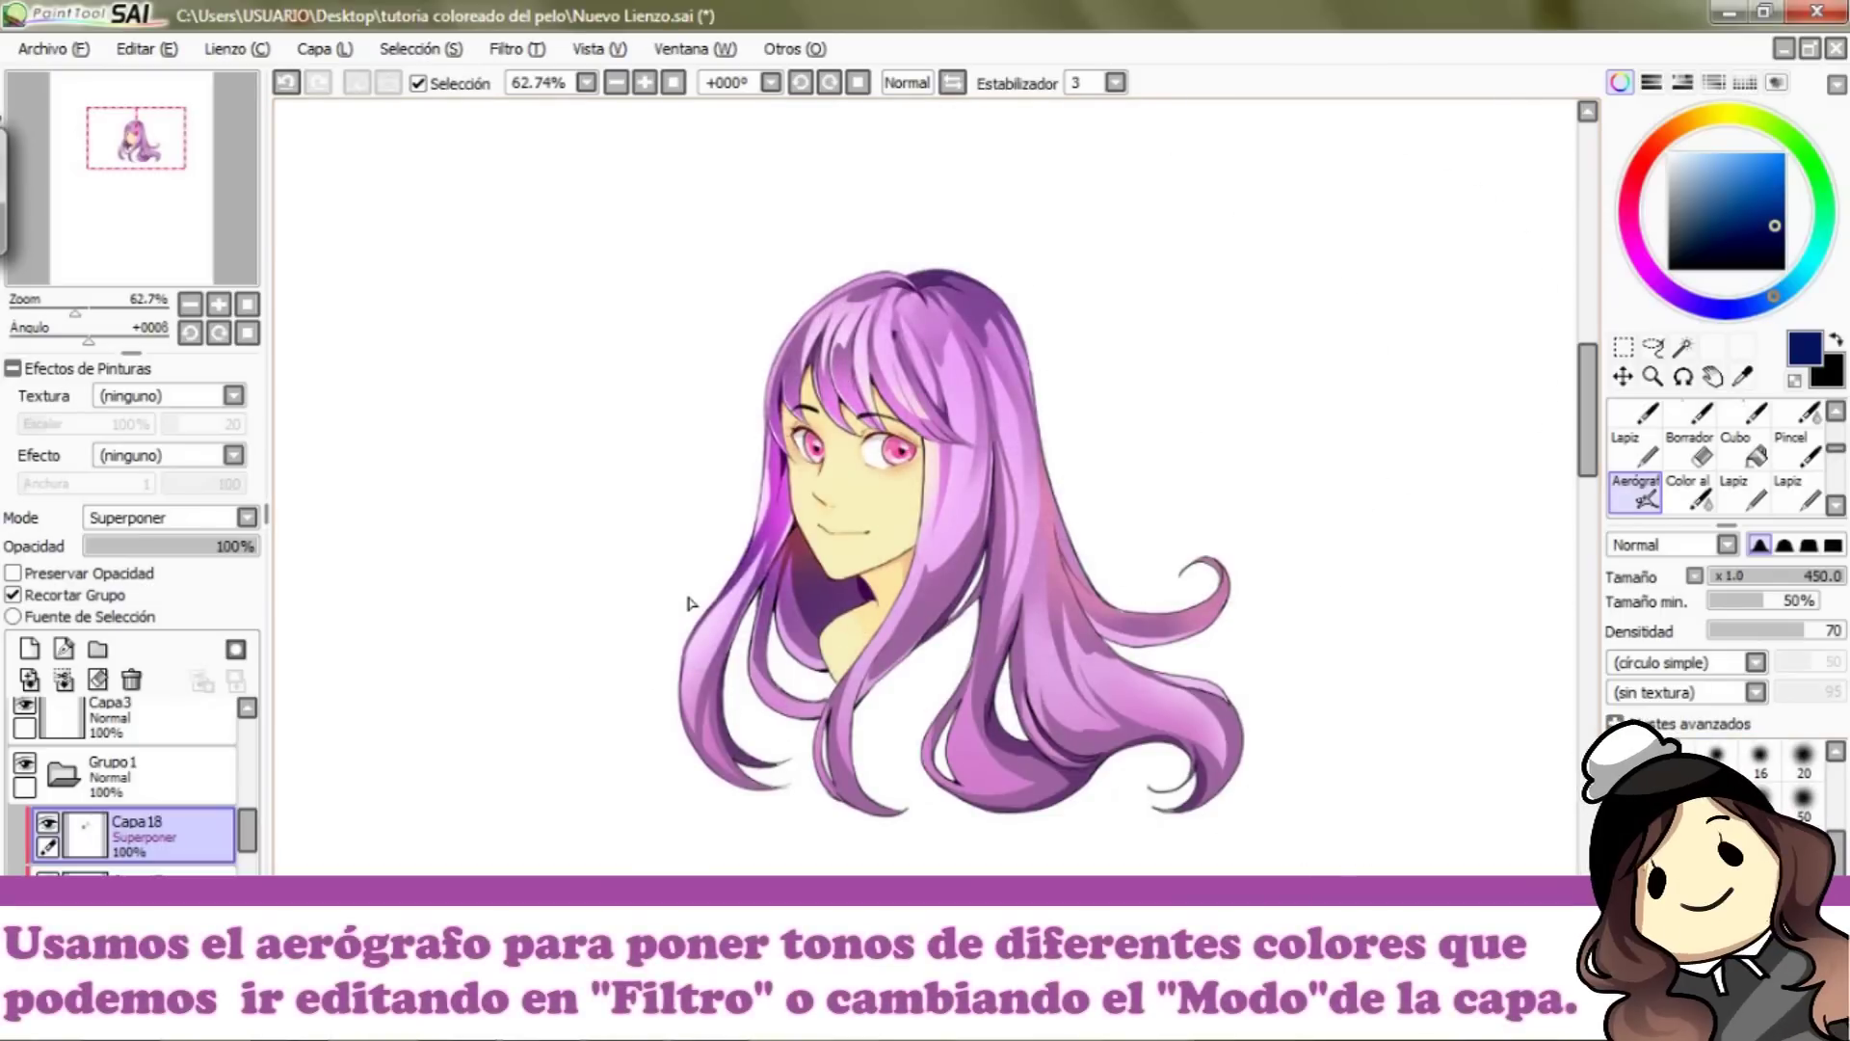
key(ctrl+z)
Step: Airbrush red at size 450 over the far-side strands beside the face on Capa18
click(1646, 155)
click(1768, 183)
mouse_move(800, 446)
mouse_down()
mouse_move(771, 718)
mouse_move(660, 607)
mouse_up()
Step: Recolour the airbrushed tones on Capa18 by shifting their hue, saturation and luminance
click(516, 48)
click(544, 77)
mouse_move(1500, 365)
mouse_down()
mouse_move(1571, 365)
mouse_move(1566, 323)
mouse_up()
mouse_move(1500, 283)
mouse_down()
mouse_move(1595, 282)
mouse_move(1501, 282)
mouse_up()
drag(1566, 323, 1623, 322)
drag(1570, 364, 1597, 364)
click(1561, 414)
scroll(1574, 386, down, 3)
scroll(539, 817, up, 2)
scroll(417, 632, down, 1)
scroll(417, 632, up, 2)
scroll(902, 682, down, 3)
scroll(903, 682, up, 3)
scroll(903, 683, down, 1)
scroll(903, 682, up, 1)
Step: Adjust the brightness and contrast of the airbrushed tones on Capa18
click(517, 48)
click(554, 104)
drag(1570, 187, 1613, 186)
drag(1570, 228, 1581, 229)
mouse_move(1569, 269)
mouse_down()
mouse_move(1702, 268)
mouse_move(1540, 282)
mouse_up()
click(1630, 319)
Step: Readjust Capa18's hue and saturation for vivid purple far-side strands, and compare by undoing and redoing the change
click(516, 48)
click(554, 79)
drag(1499, 323, 1581, 363)
drag(1540, 283, 1396, 282)
click(1569, 421)
scroll(1252, 386, down, 1)
scroll(1117, 443, up, 1)
scroll(1503, 356, down, 1)
scroll(1516, 359, up, 1)
scroll(1300, 298, down, 2)
scroll(1363, 310, up, 2)
click(286, 82)
click(317, 82)
Step: Try airbrushing red over the ends of the back hair on Capa18
scroll(674, 279, down, 1)
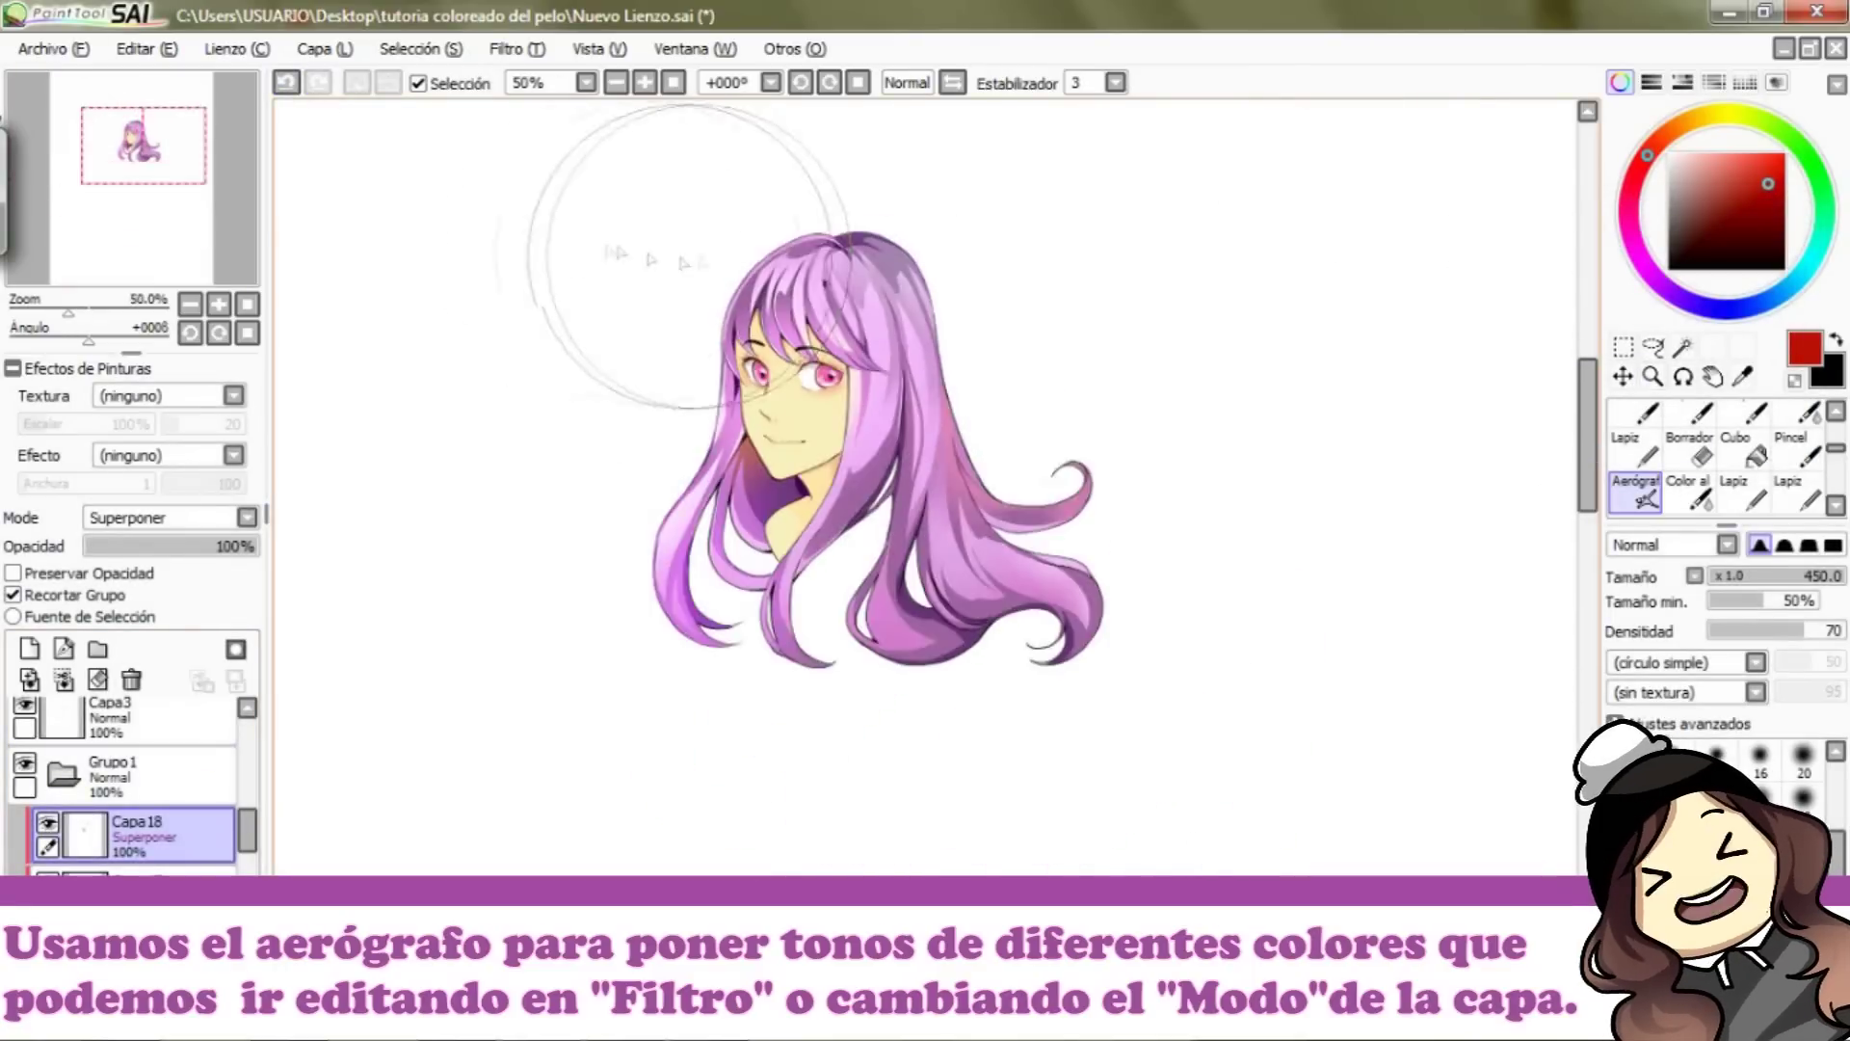
scroll(725, 327, up, 1)
drag(1140, 617, 1201, 762)
key(ctrl+z)
drag(1243, 694, 1060, 646)
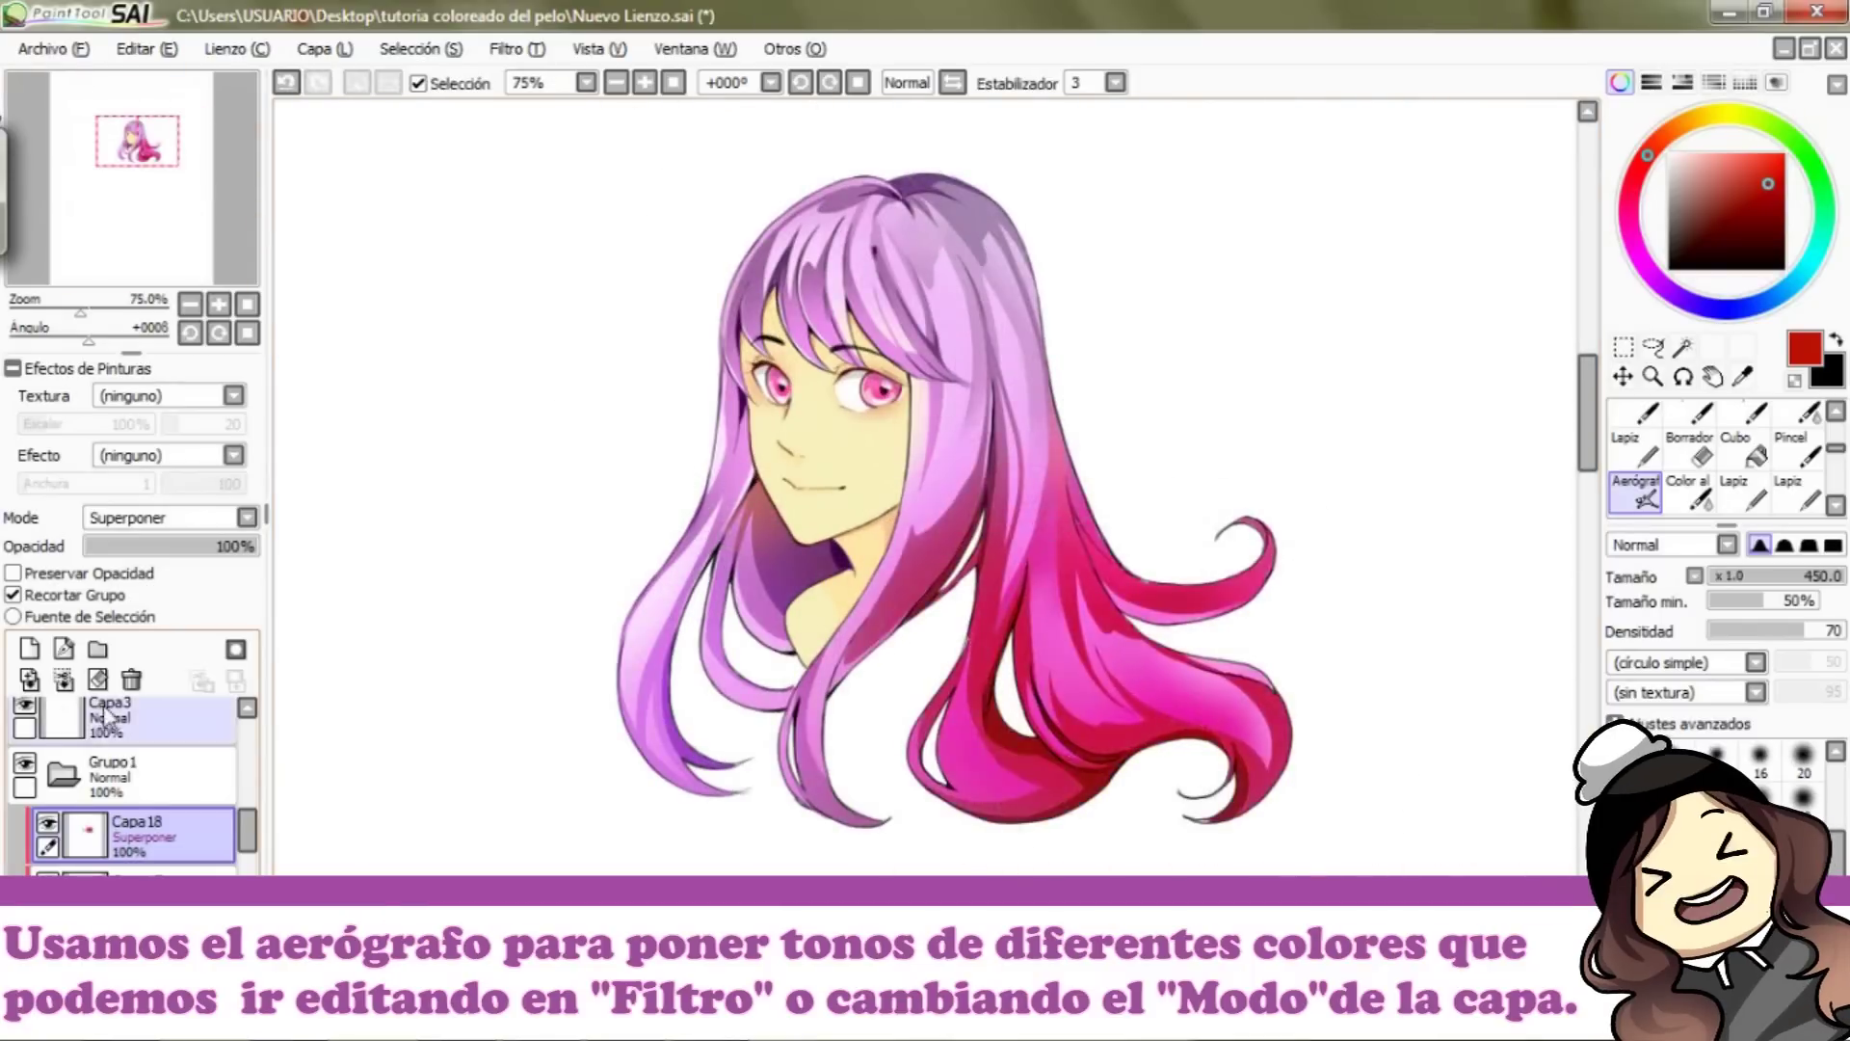
click(97, 678)
Step: Create another clipped layer in Superponer mode and airbrush red at size 450 over the ends of the back hair
click(29, 647)
click(12, 594)
click(145, 517)
click(130, 604)
mouse_move(1216, 675)
mouse_down()
mouse_move(1096, 640)
mouse_move(1011, 665)
mouse_up()
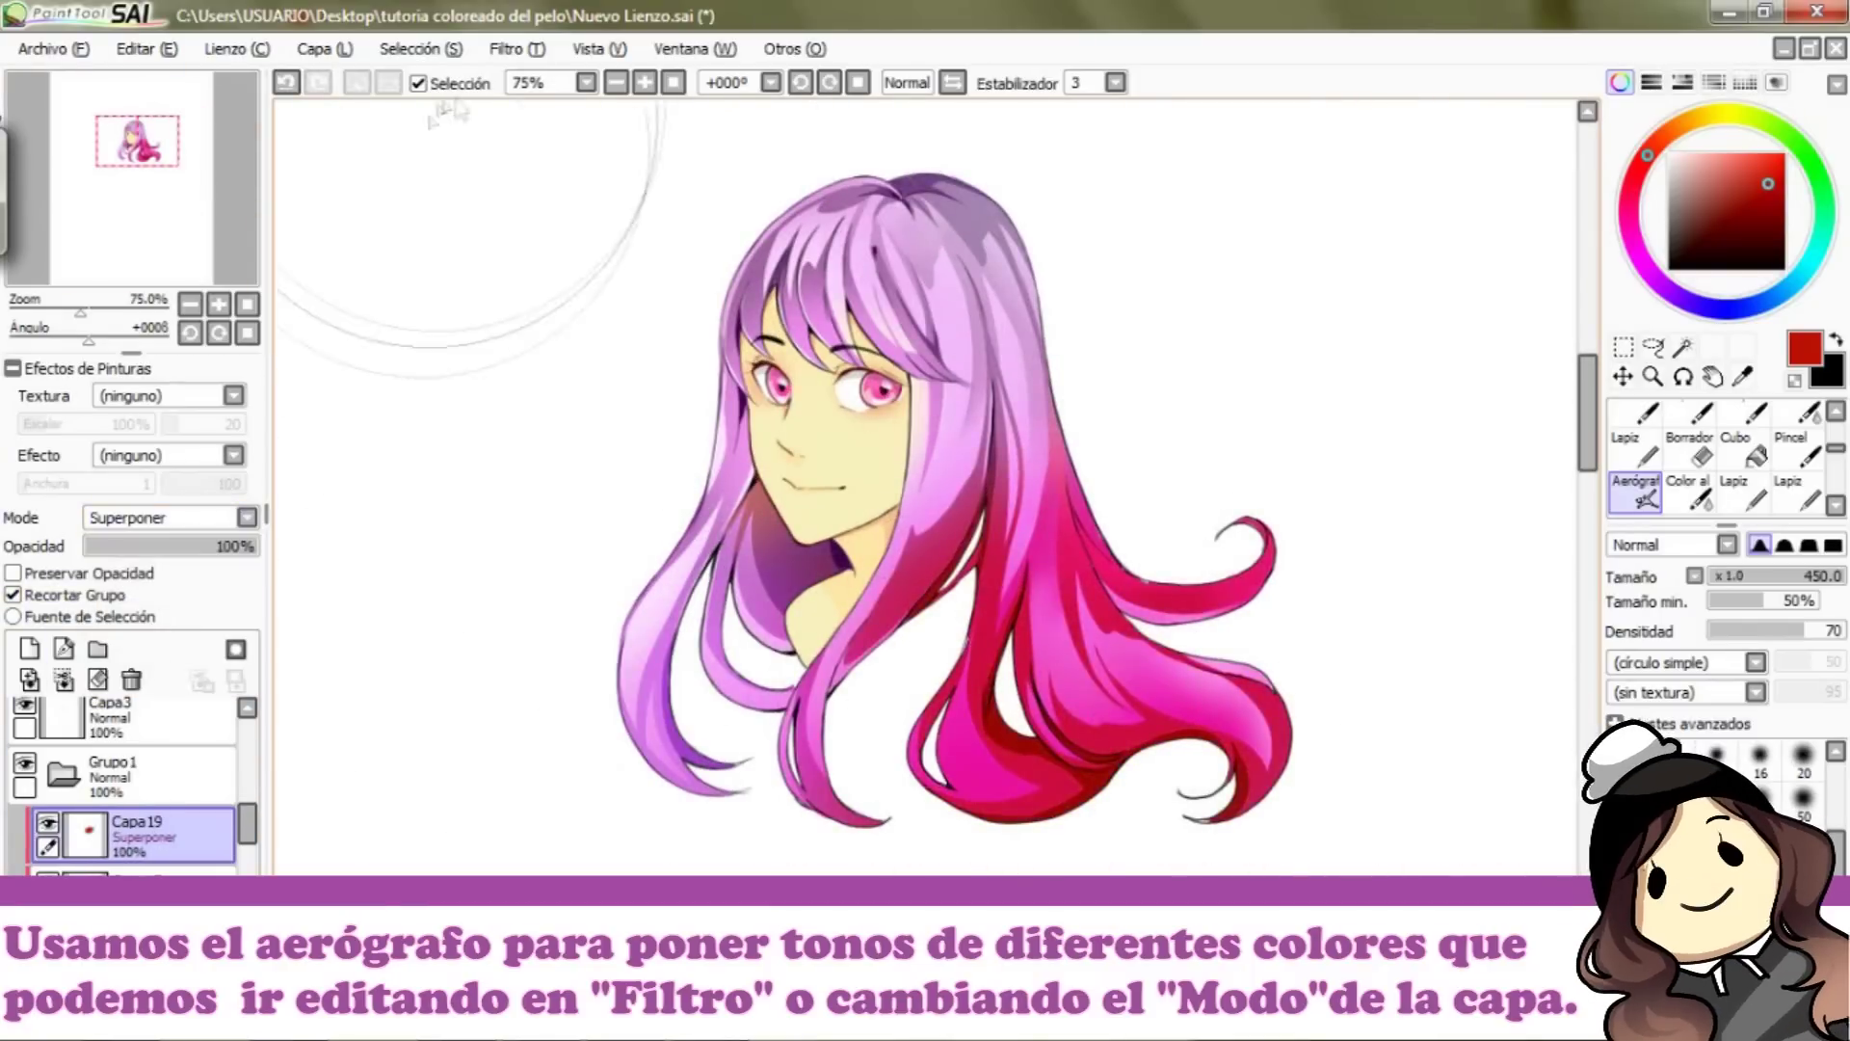
Step: Recolour the red tone on Capa19 to a pale cream by shifting its hue, with saturation +45 and luminance +69
click(517, 48)
click(547, 75)
drag(1501, 281, 1588, 282)
drag(1500, 321, 1599, 322)
drag(1500, 362, 1651, 346)
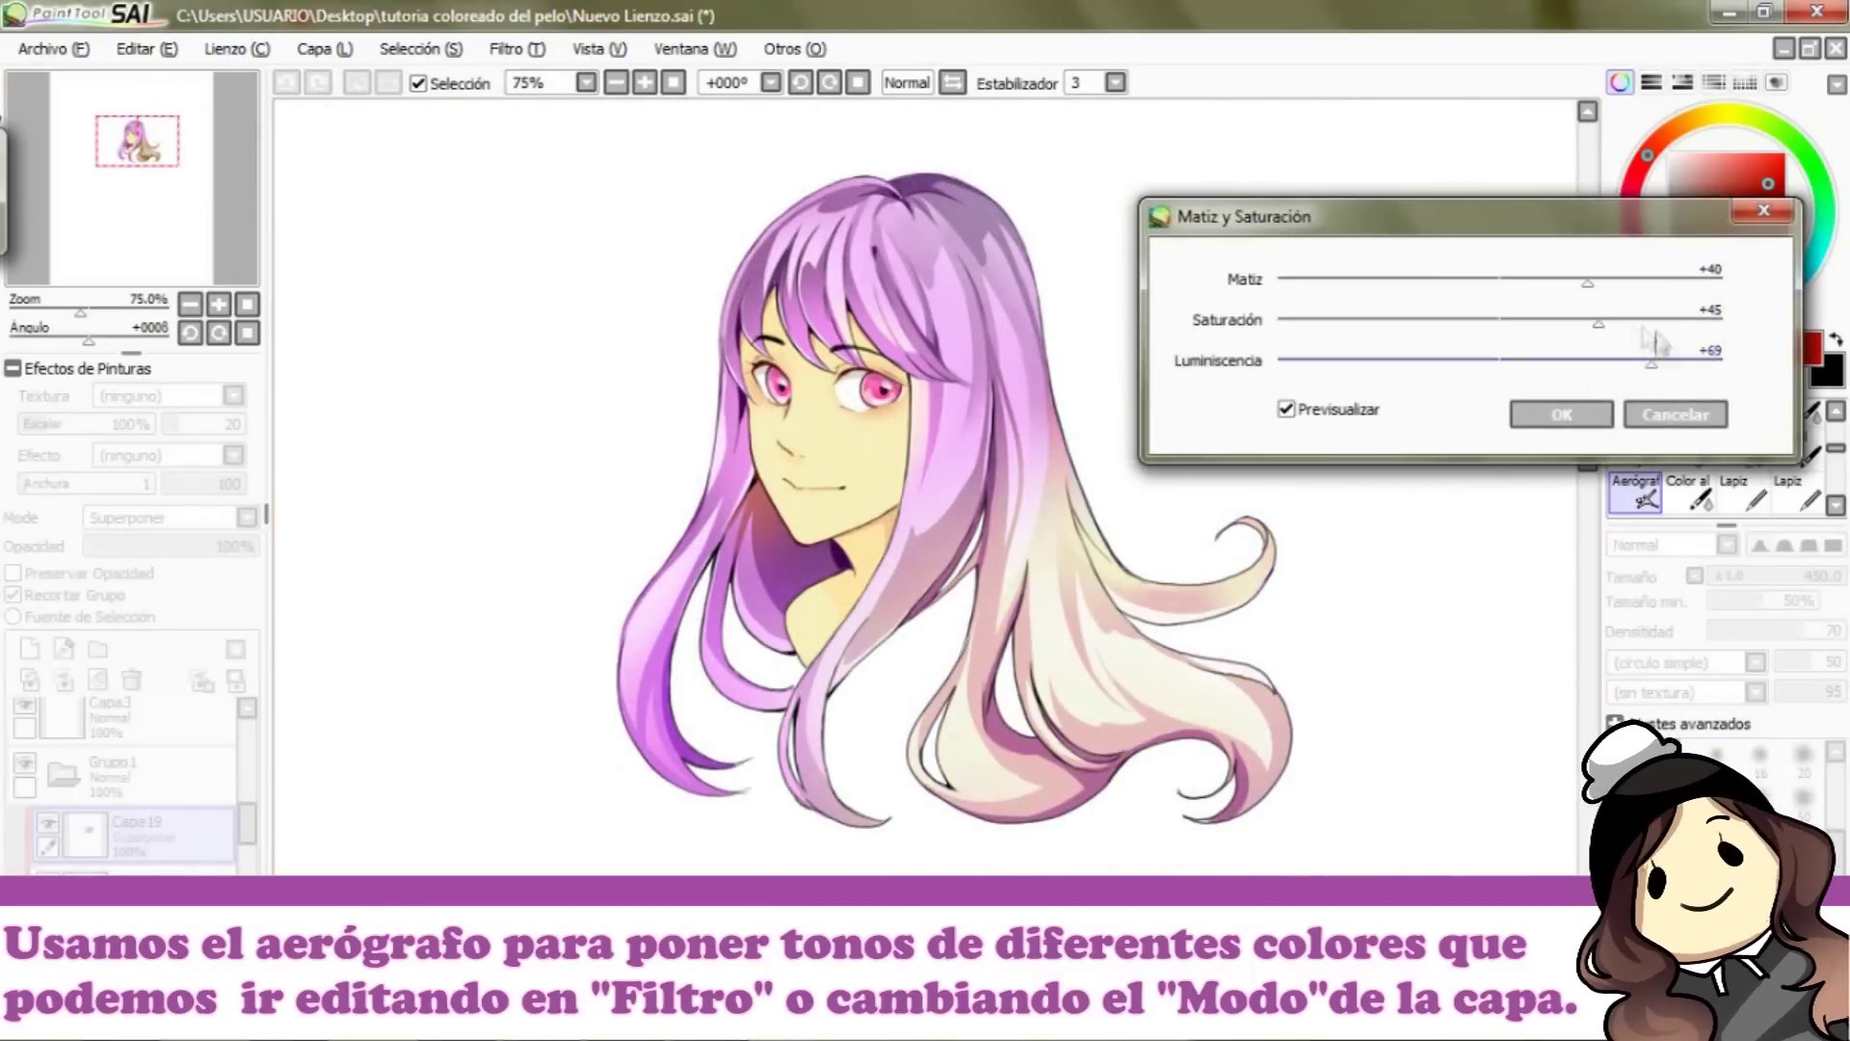
drag(1588, 281, 1606, 281)
click(1563, 413)
scroll(1346, 294, down, 1)
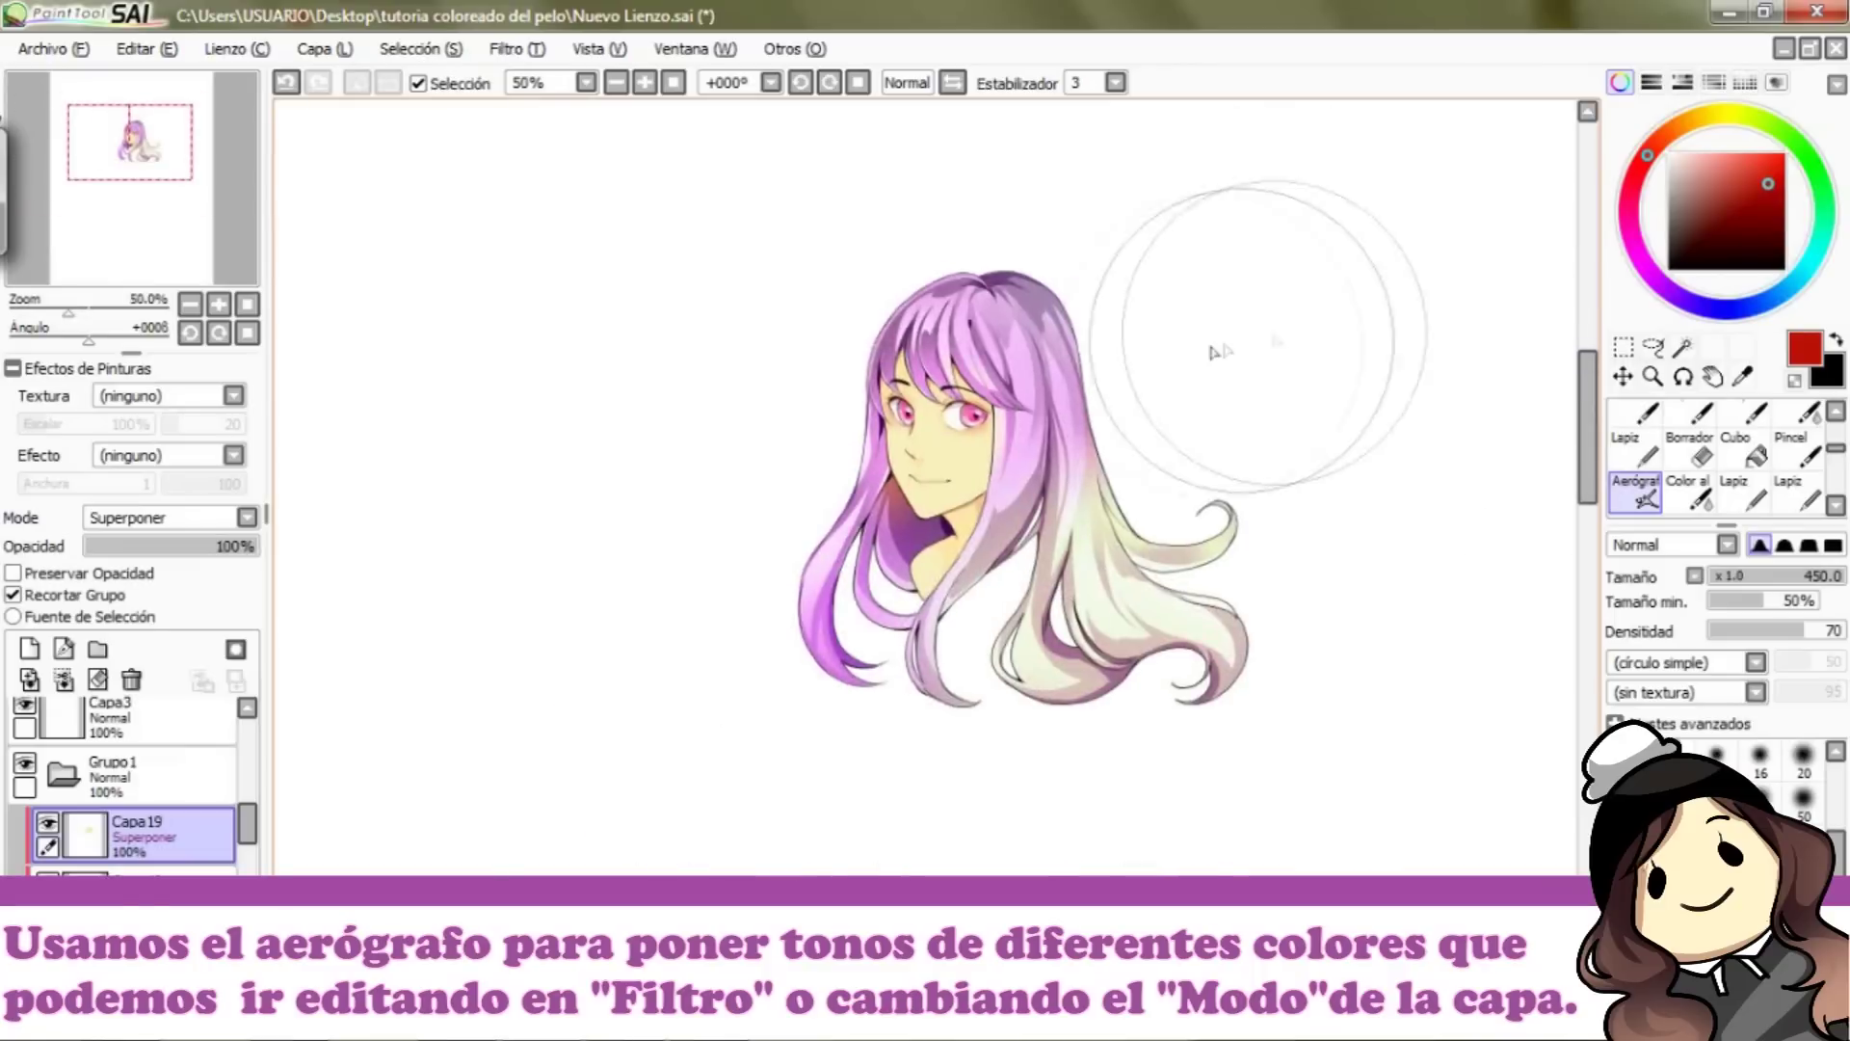
scroll(1216, 349, up, 1)
Step: Adjust Capa19's brightness and contrast for pale pink and cream hair ends, and toggle the layer's visibility to compare
drag(1590, 382, 1593, 389)
drag(939, 966, 928, 967)
click(516, 48)
click(548, 100)
drag(1570, 270, 1535, 269)
drag(1569, 228, 1675, 227)
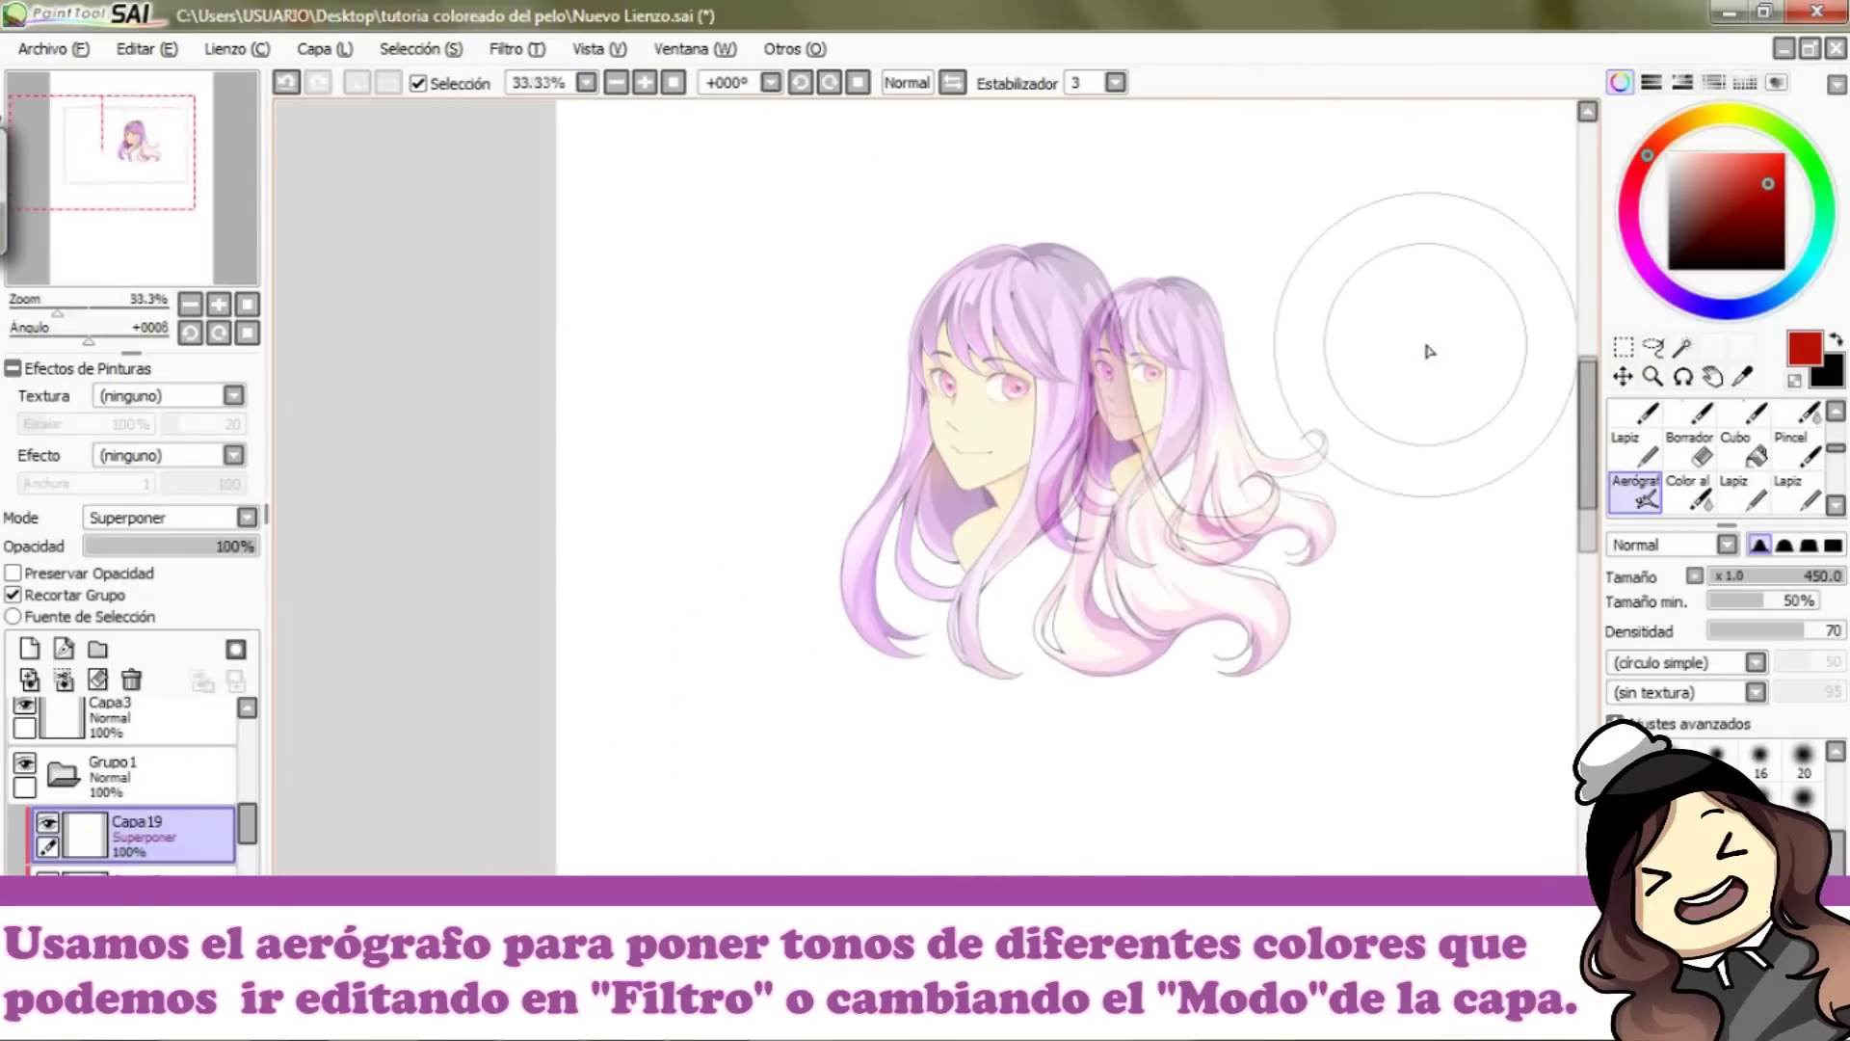
click(47, 824)
click(48, 824)
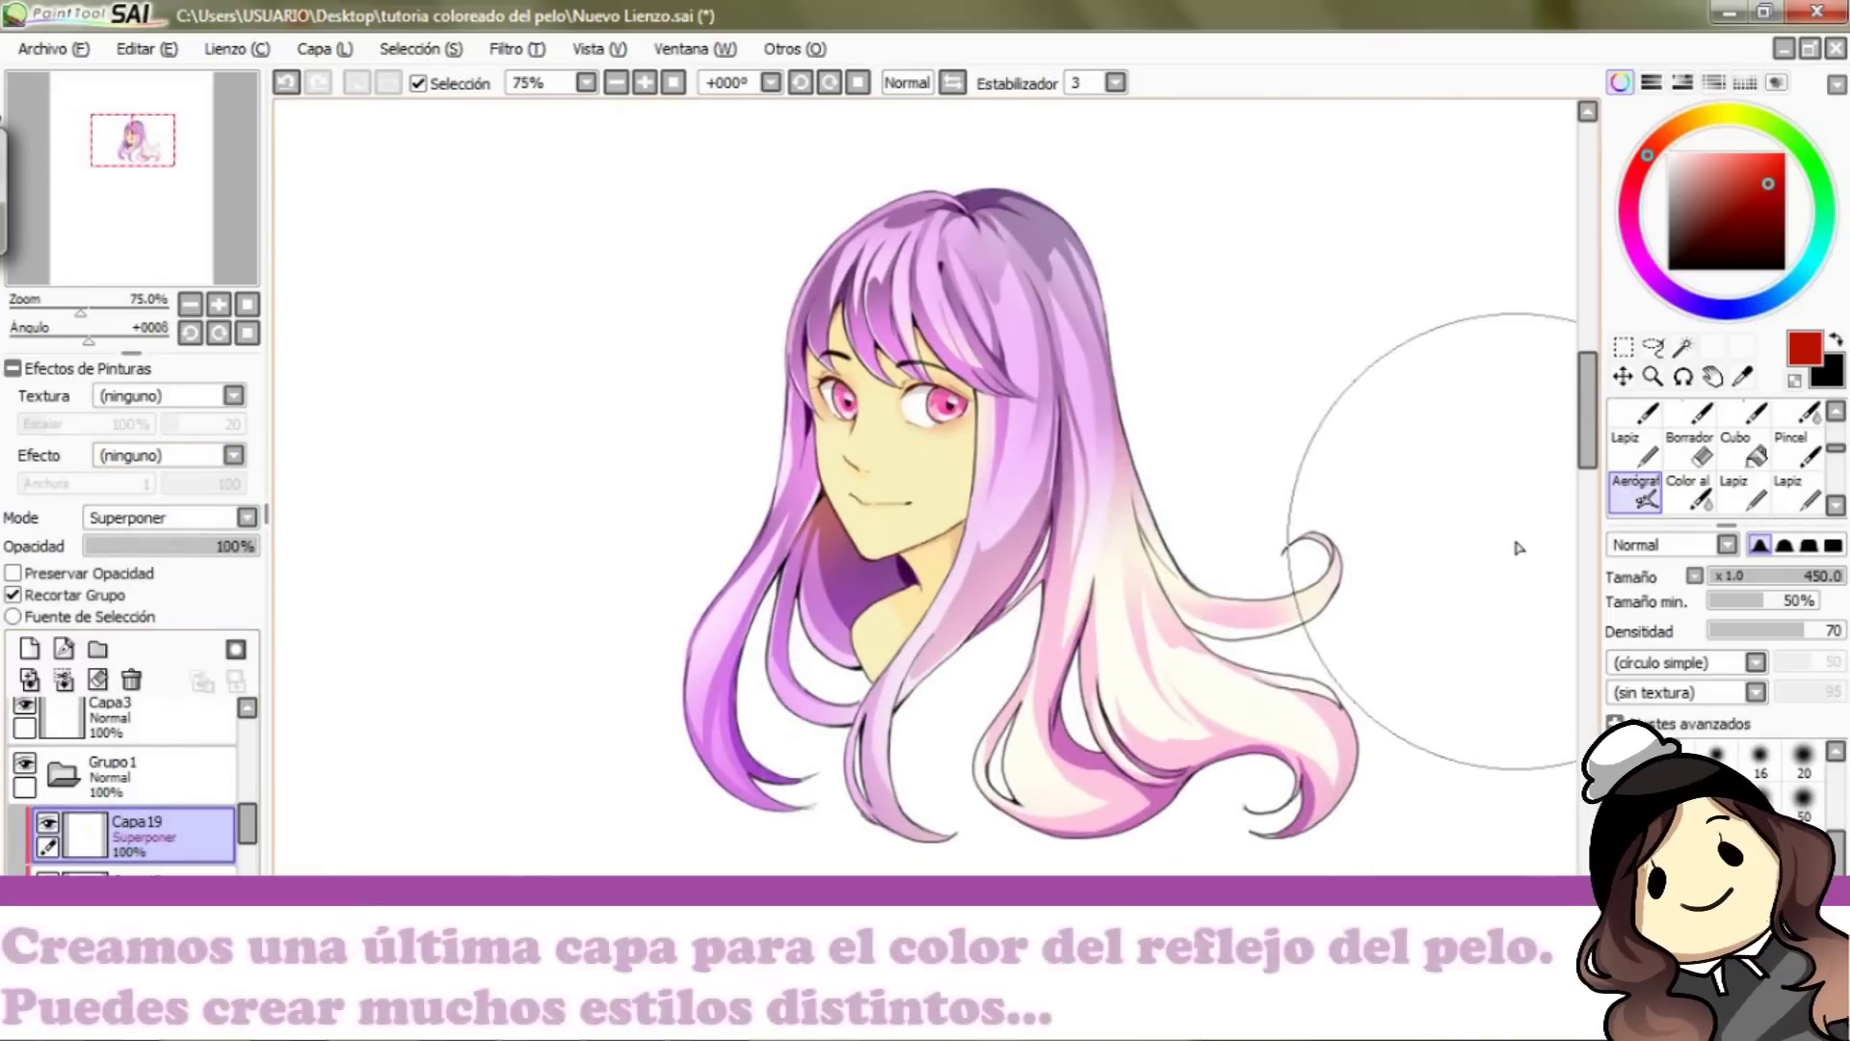
Step: Paint small pale pink shine spots on the fringe and crown on clipped layer Capa20 with the Pincel at size 2
scroll(785, 405, up, 1)
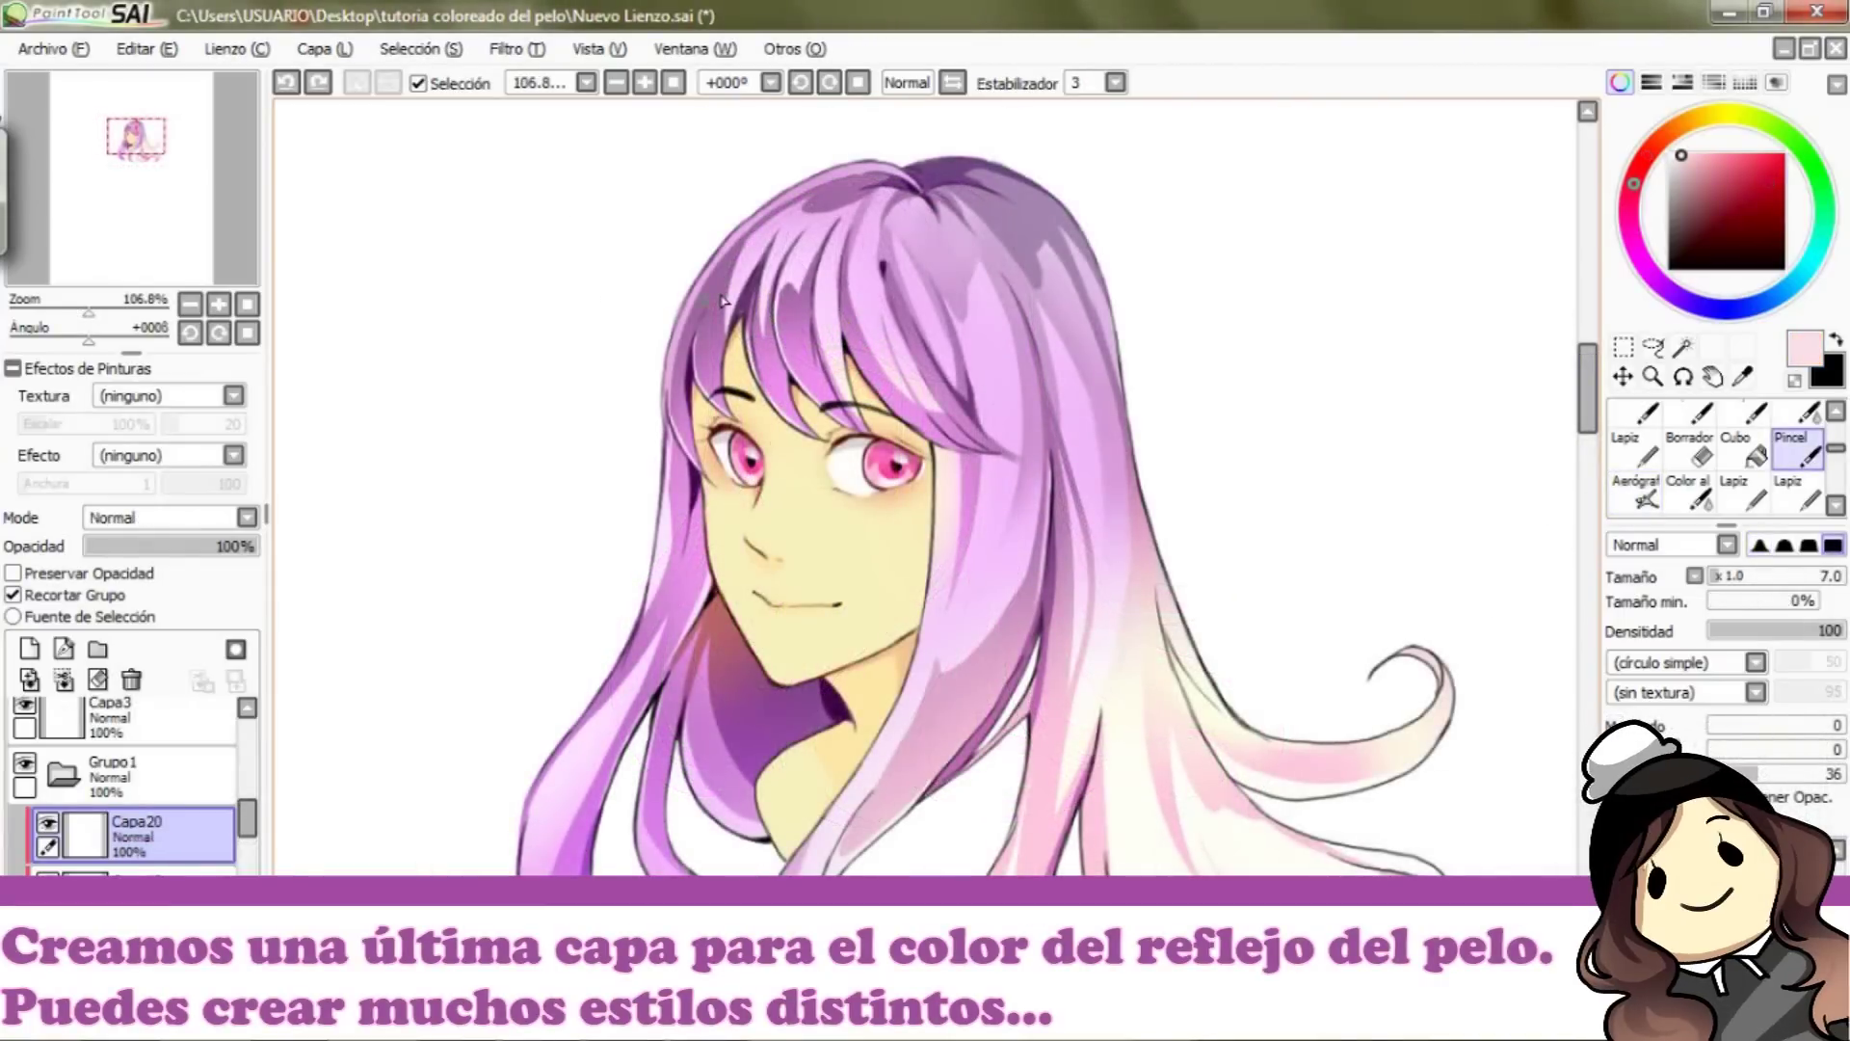
ctrl+alt+click(801, 273)
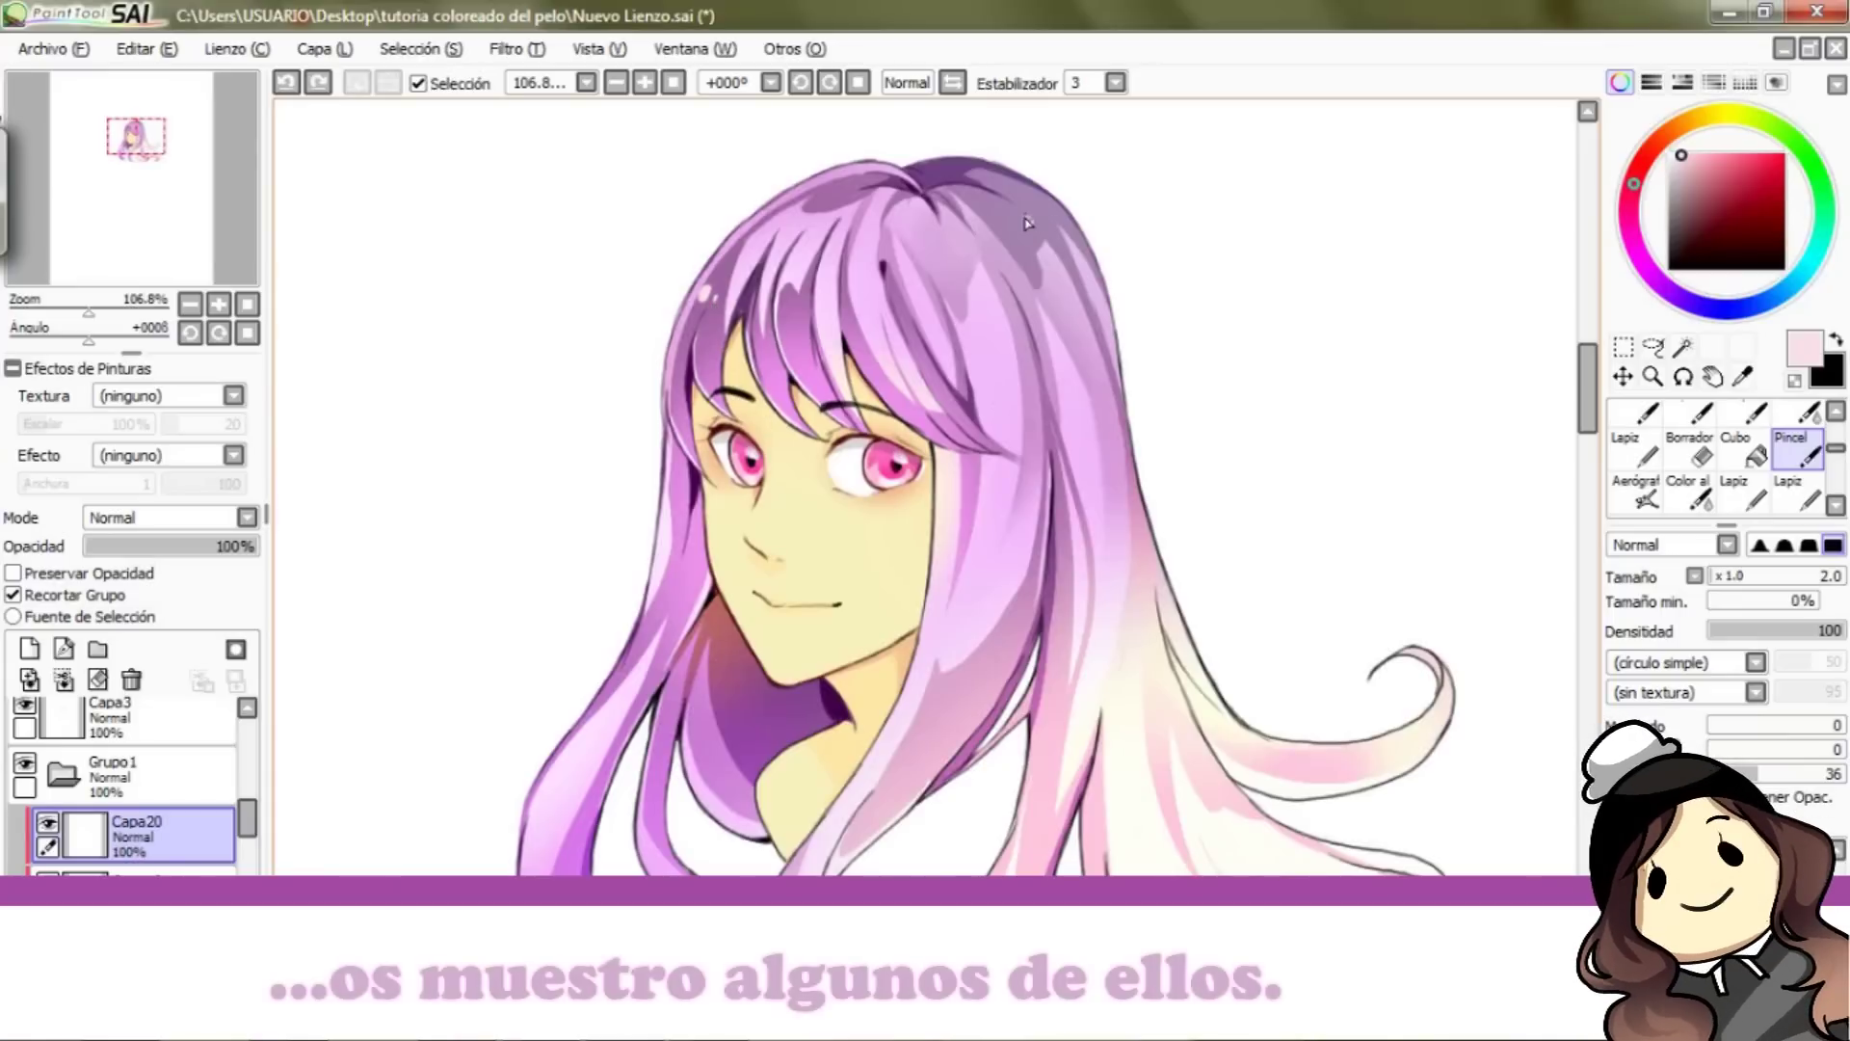
drag(1024, 217, 1032, 225)
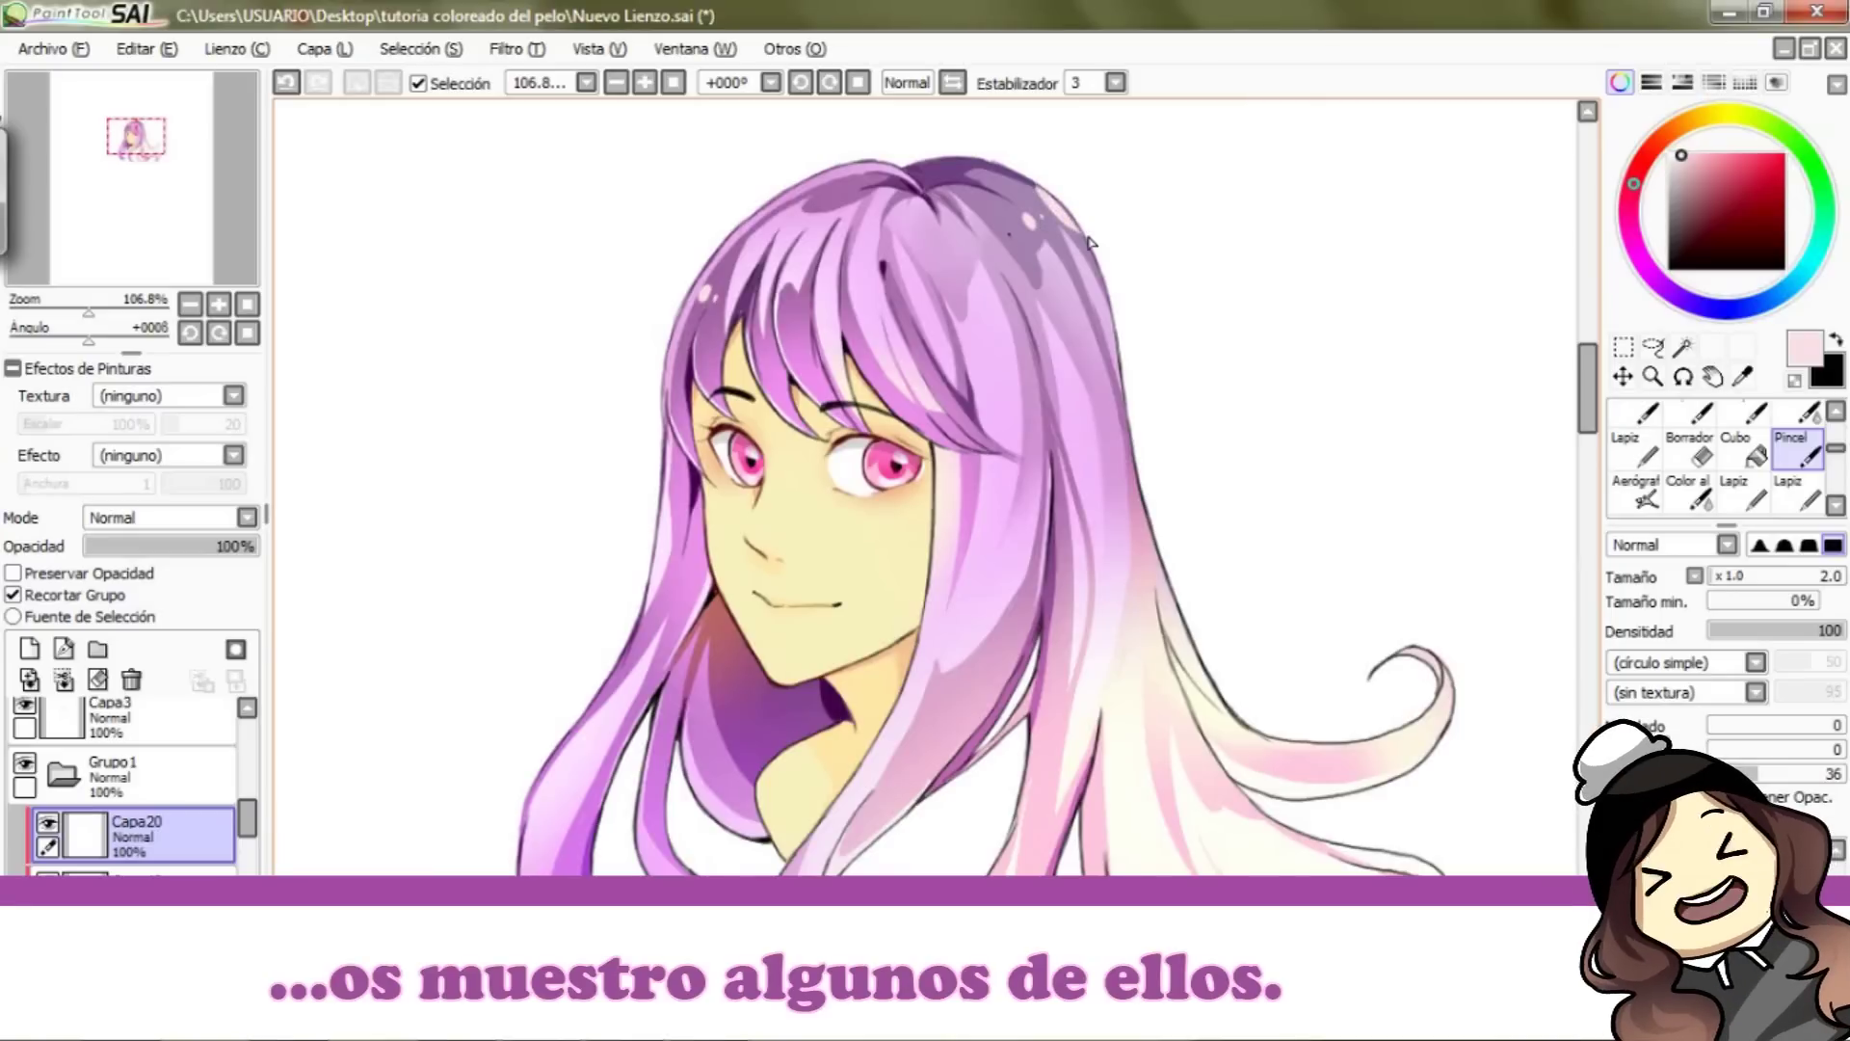
drag(88, 312, 89, 315)
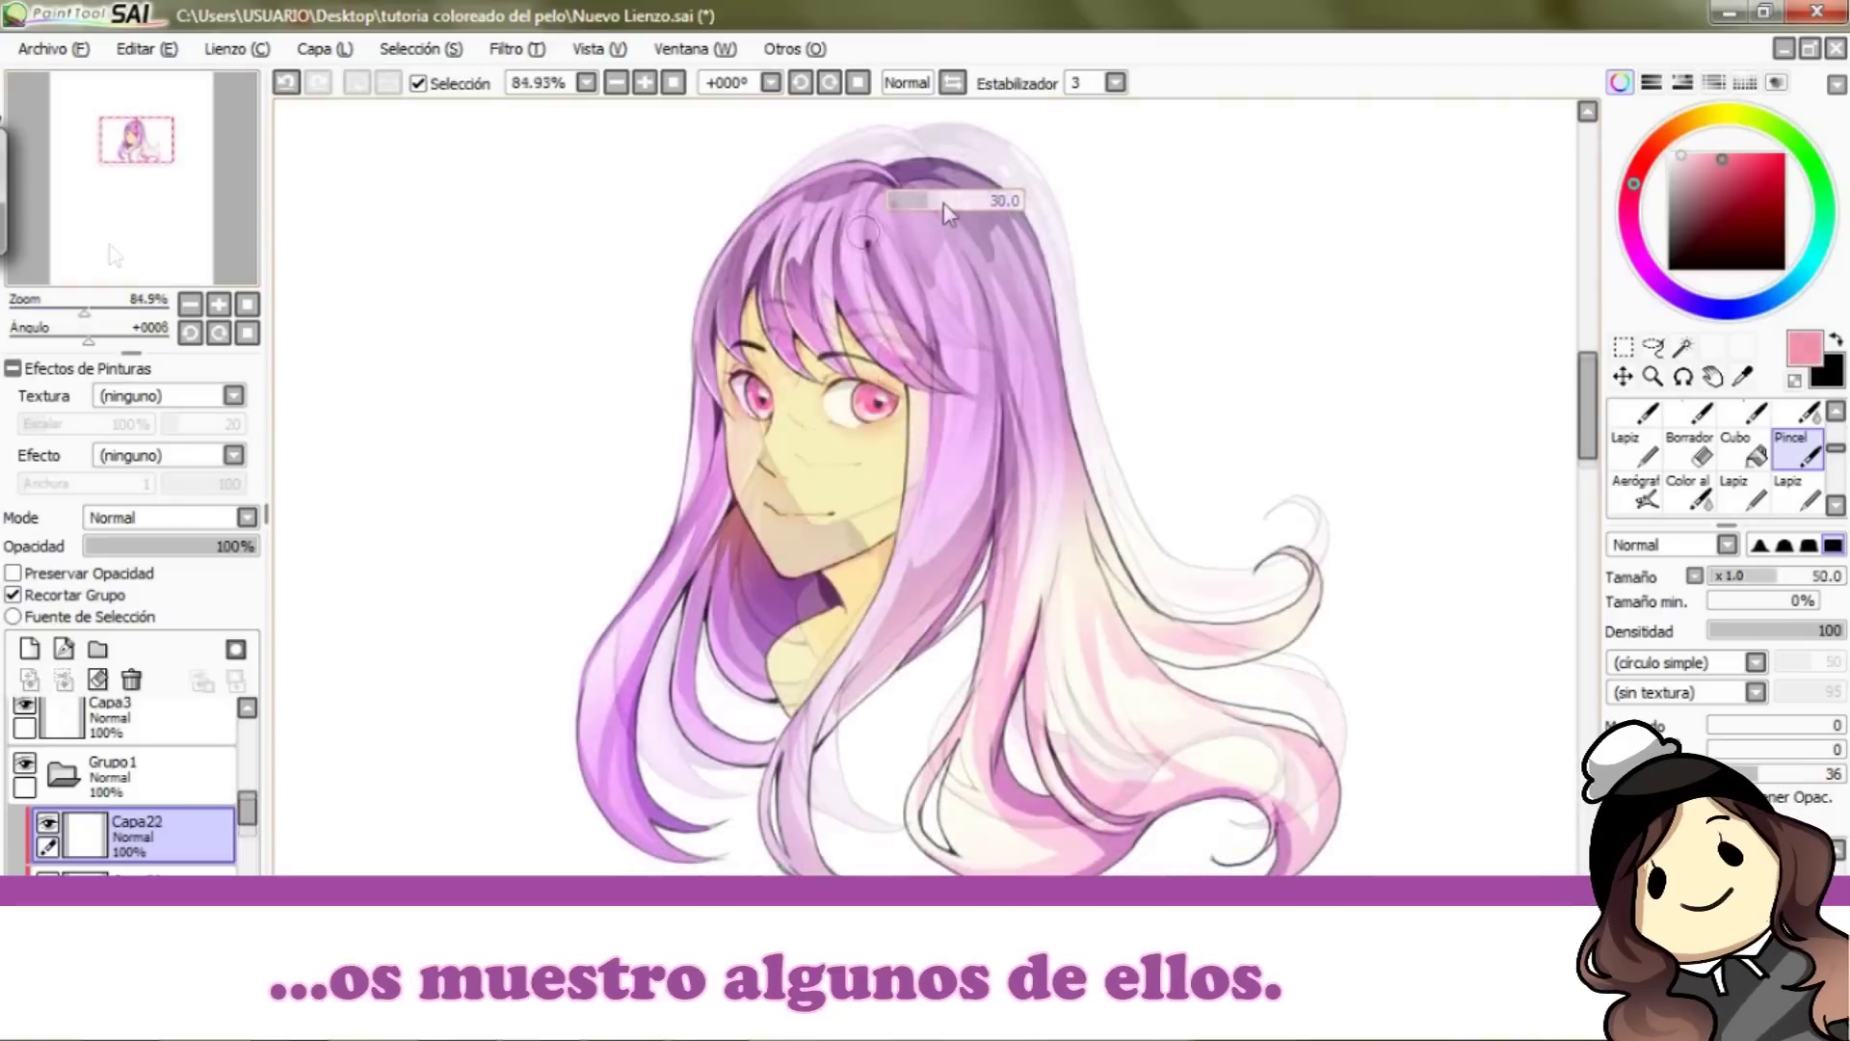
Step: Paint the far side of the head pink on Capa22 and draw a thin curved size 10 band across the fringe
key(ctrl+z)
drag(785, 200, 708, 327)
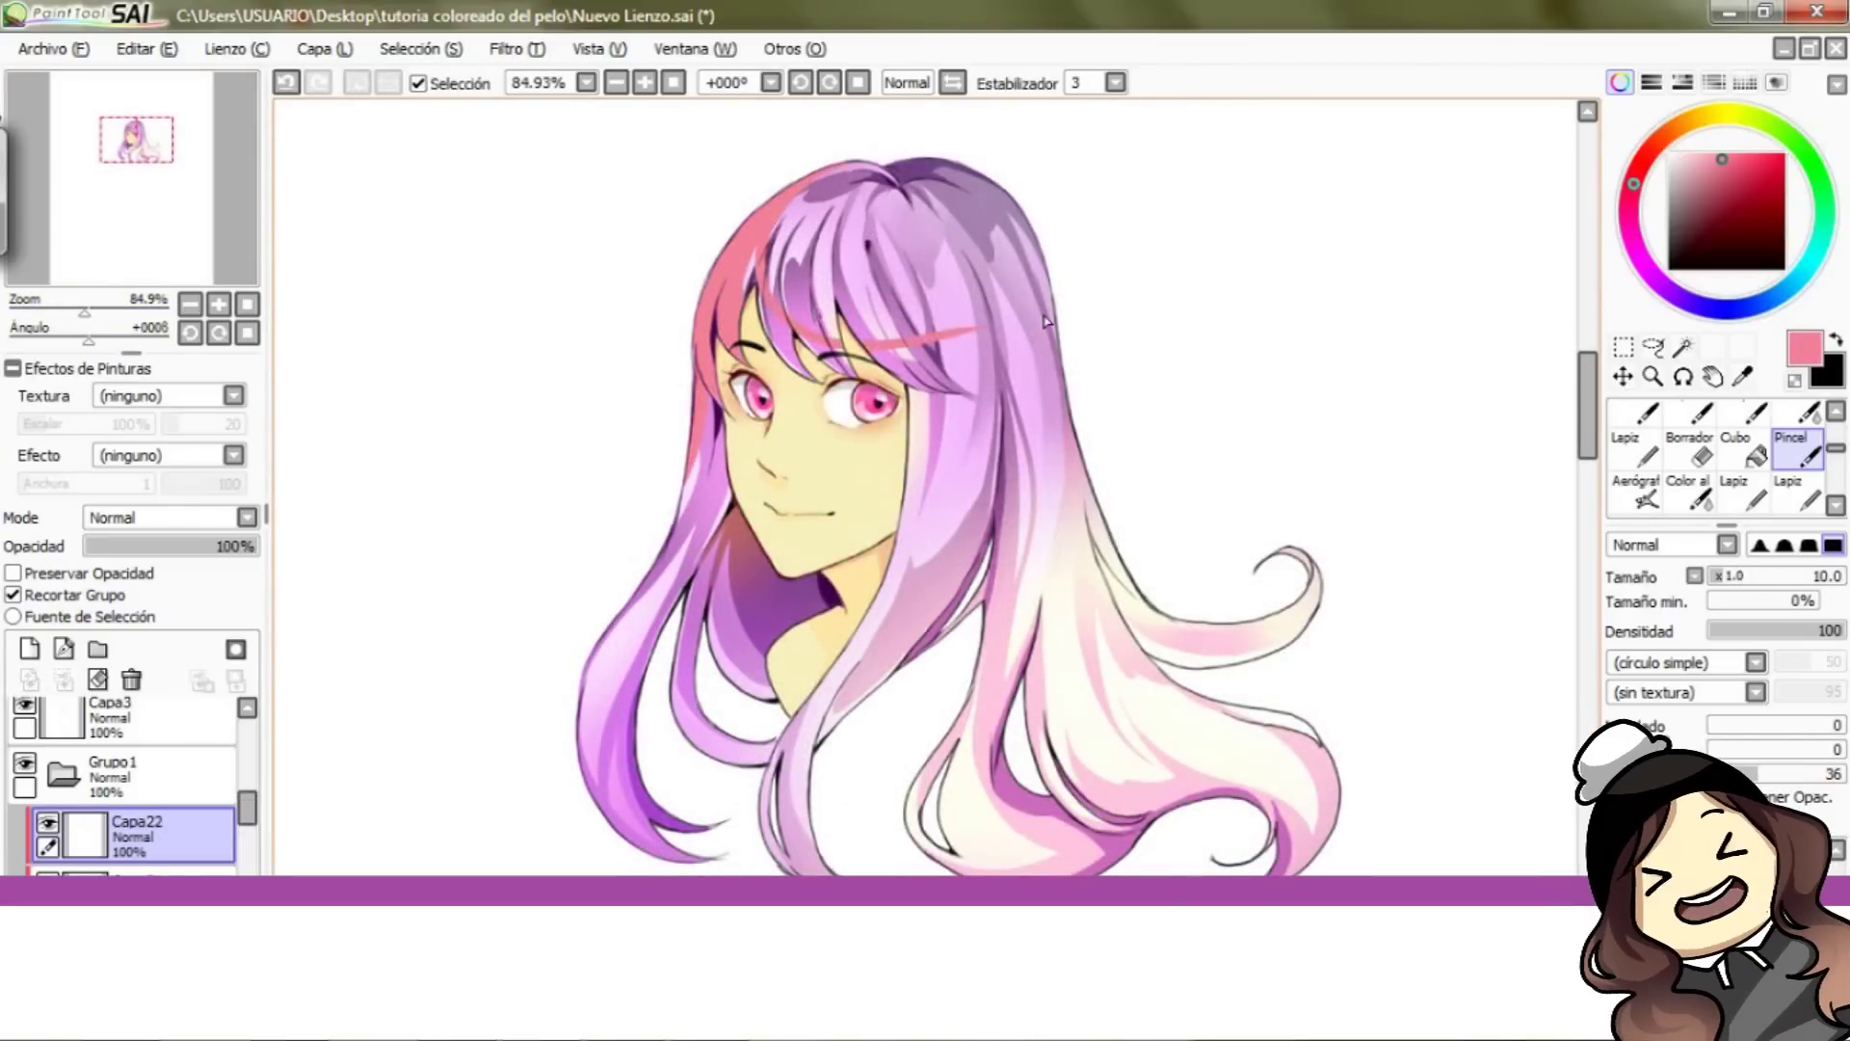
key(ctrl+z)
drag(782, 260, 1048, 287)
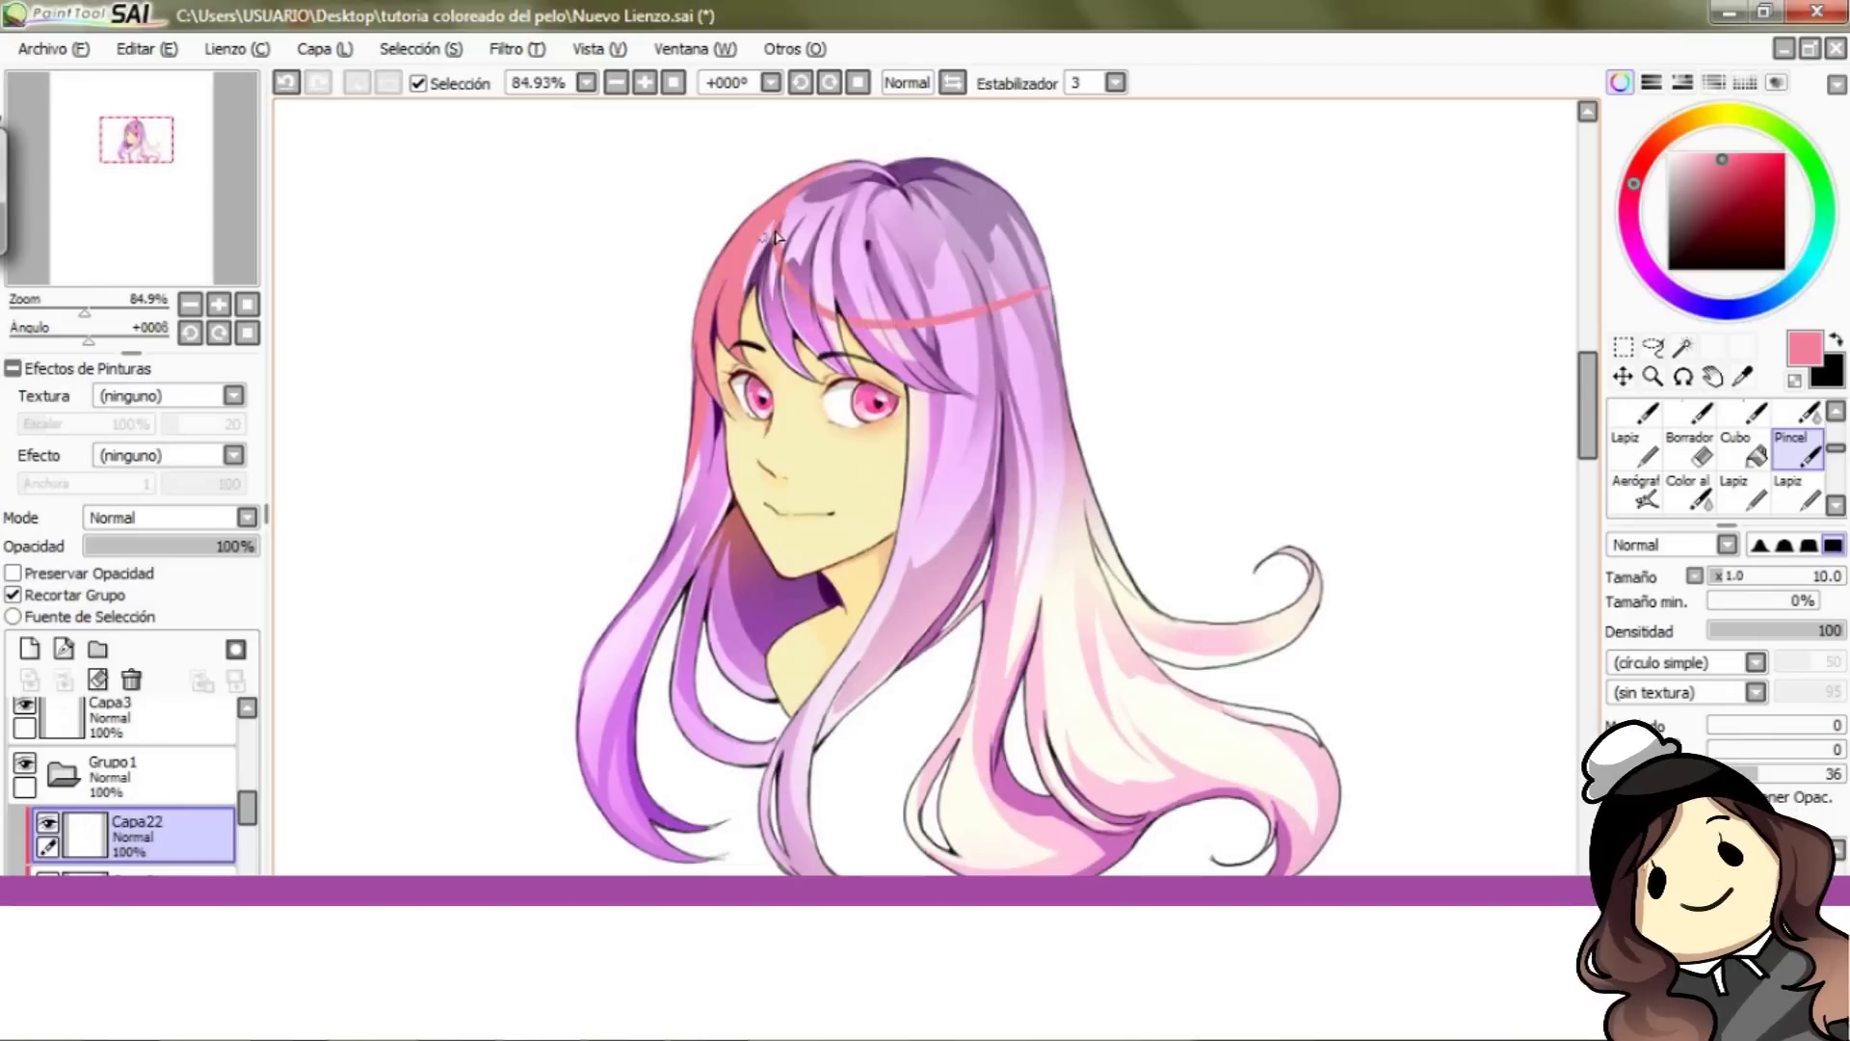
Step: Paint the outer edge of the long far-side strand pink on Capa22 with the Pincel at size 7
key(bracketleft)
key(bracketleft)
key(bracketleft)
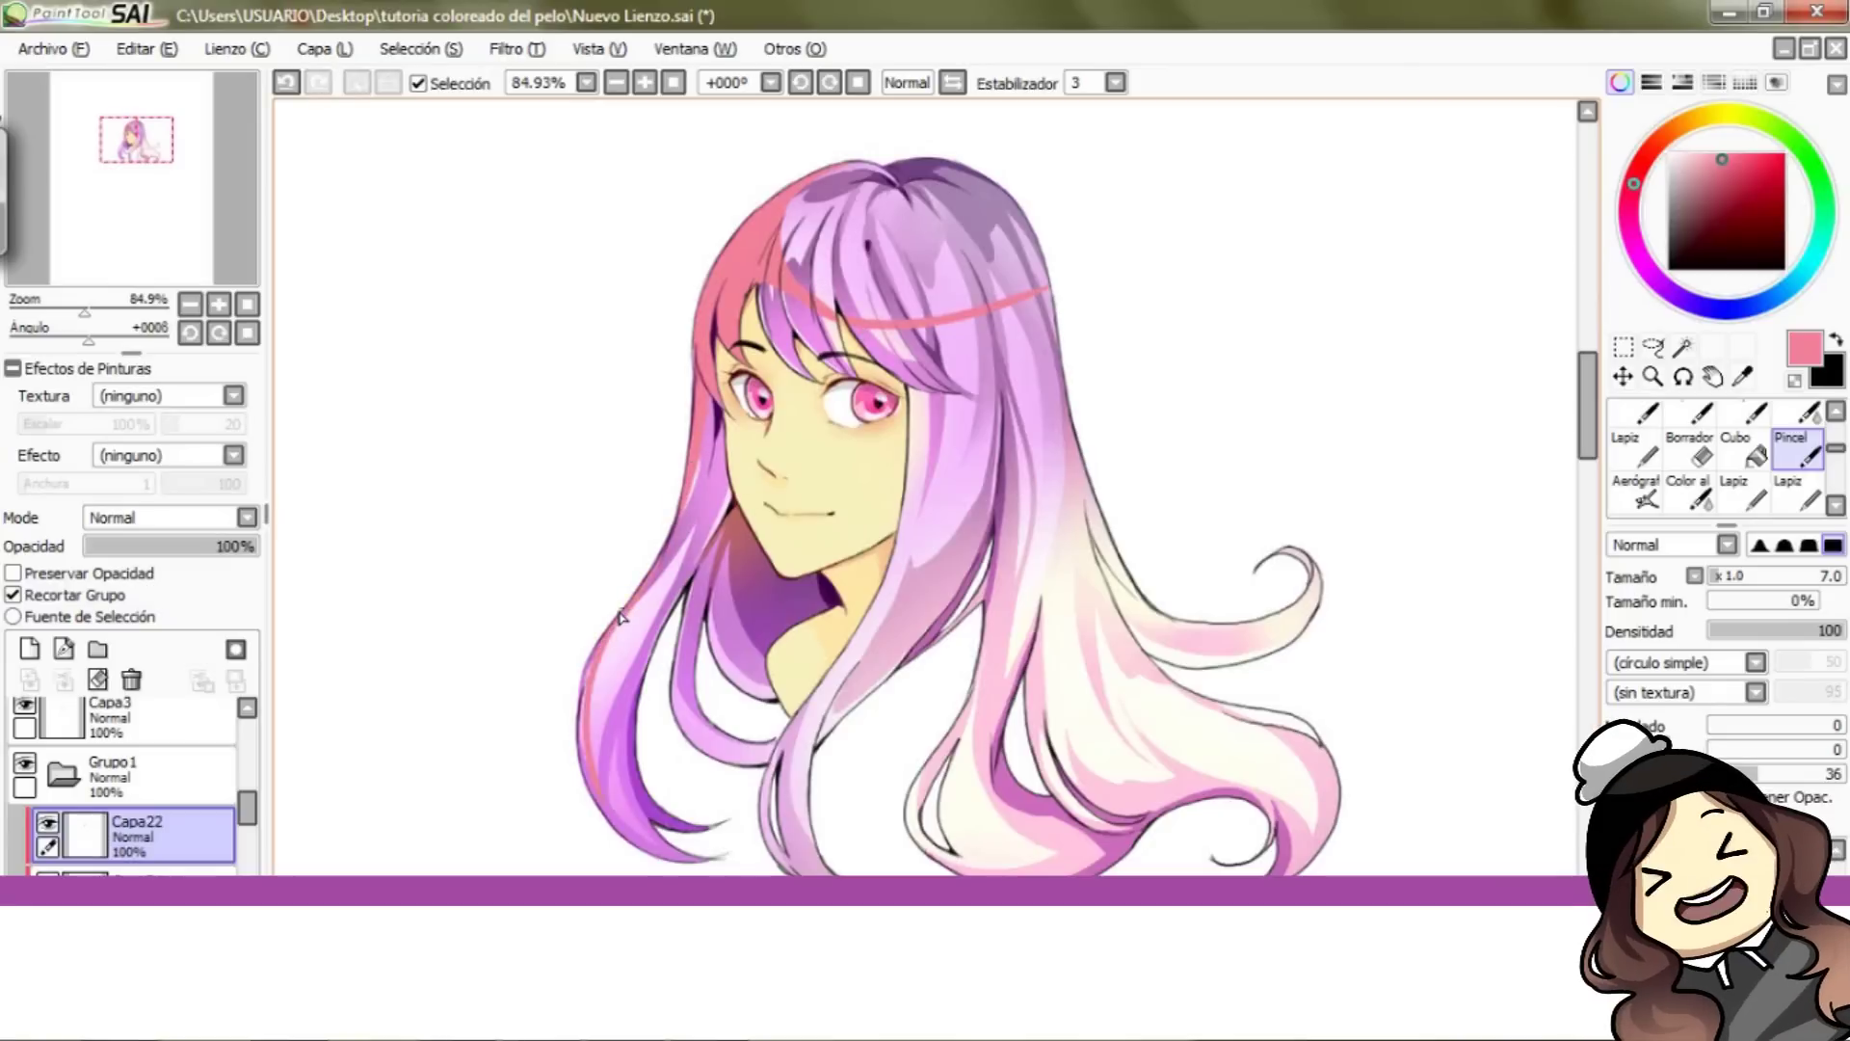
mouse_move(589, 694)
mouse_down()
mouse_move(590, 764)
mouse_move(713, 860)
mouse_up()
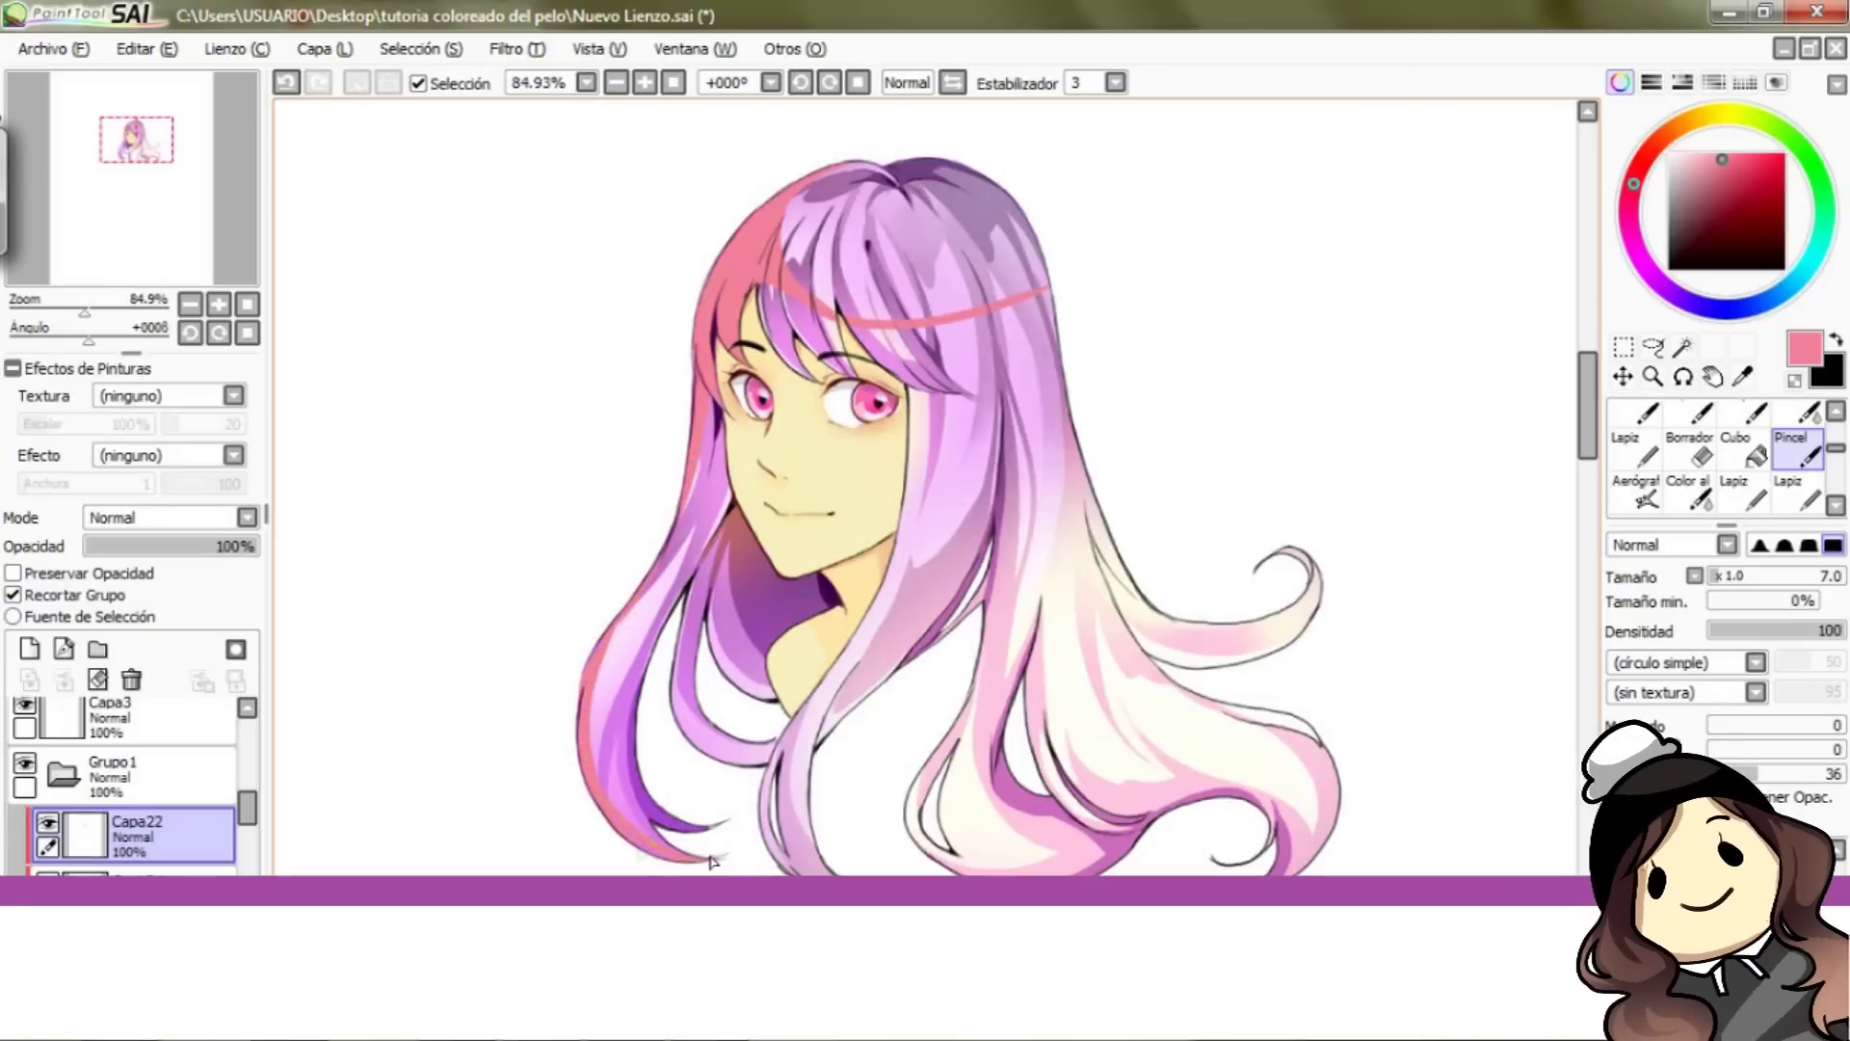
key(ctrl+z)
Step: Undo a pink stroke beside the crown and thin the curved band across the hair with a size 11 eraser
mouse_move(1026, 214)
mouse_down()
mouse_move(991, 327)
mouse_move(1029, 289)
mouse_up()
key(ctrl+z)
click(1699, 455)
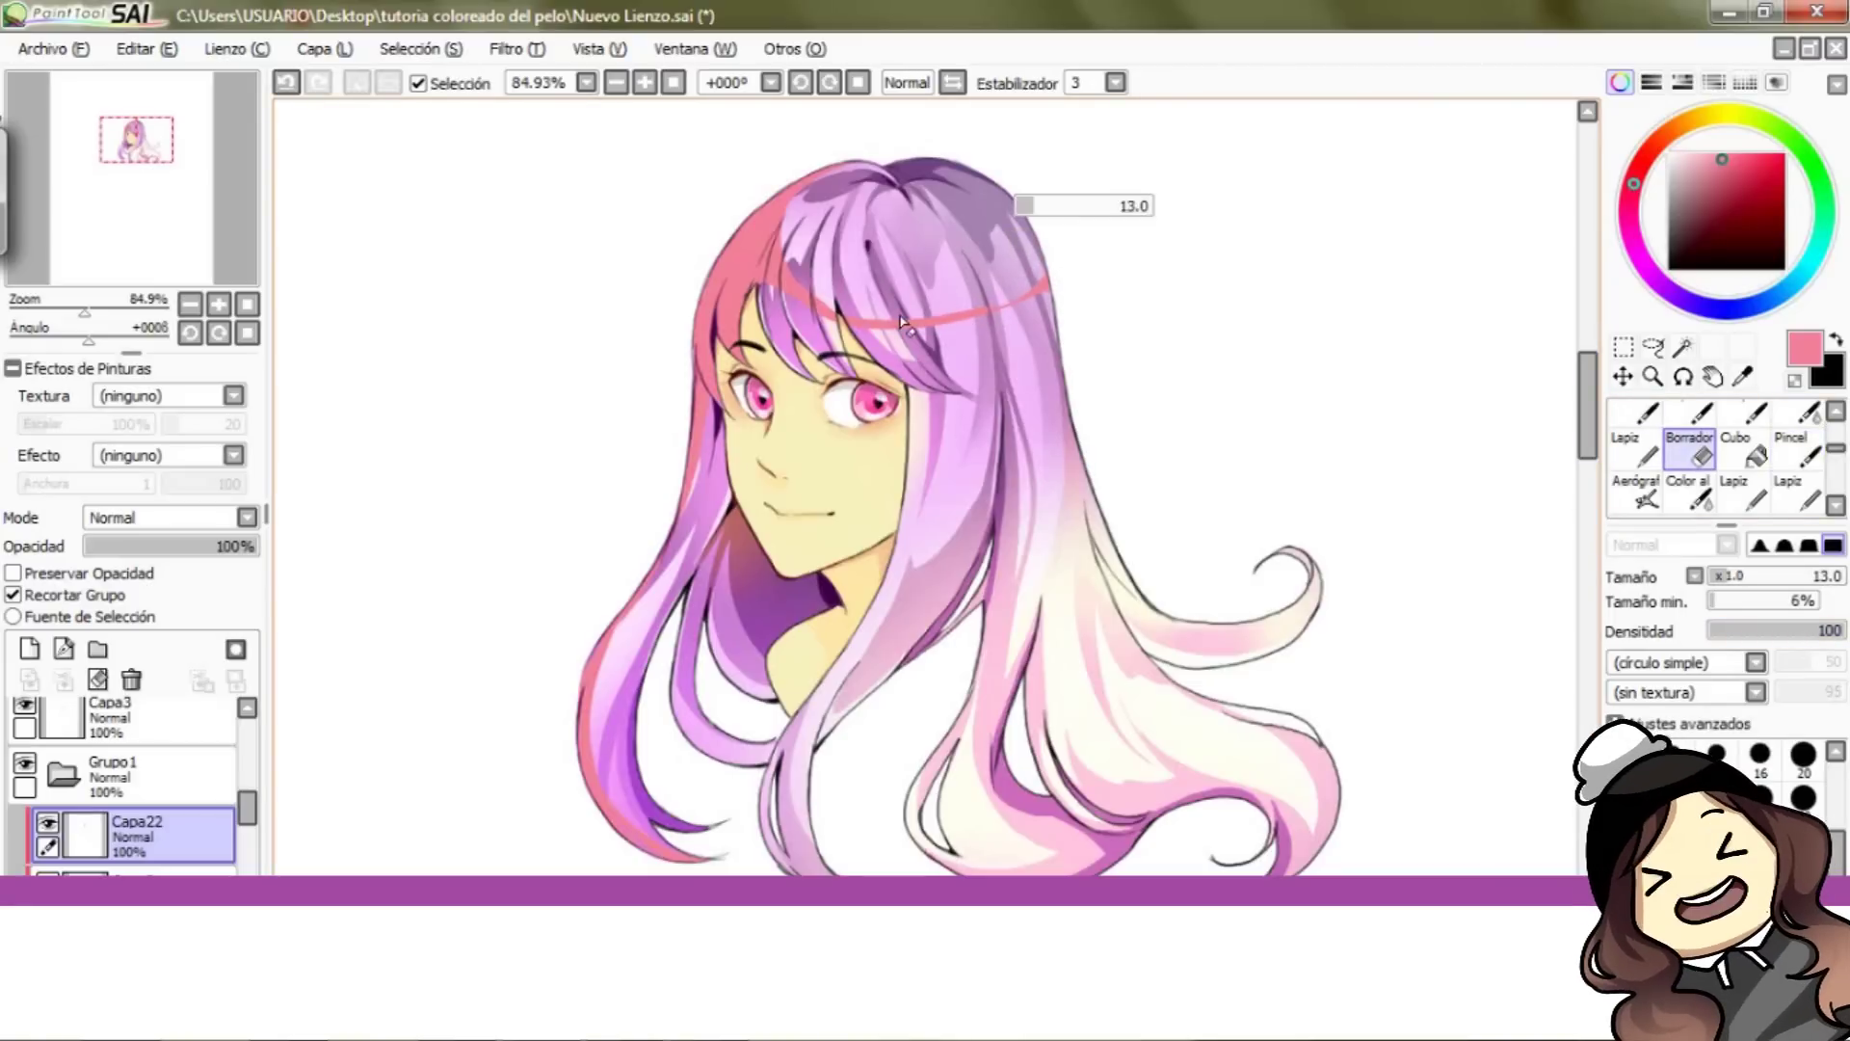
drag(989, 237, 980, 237)
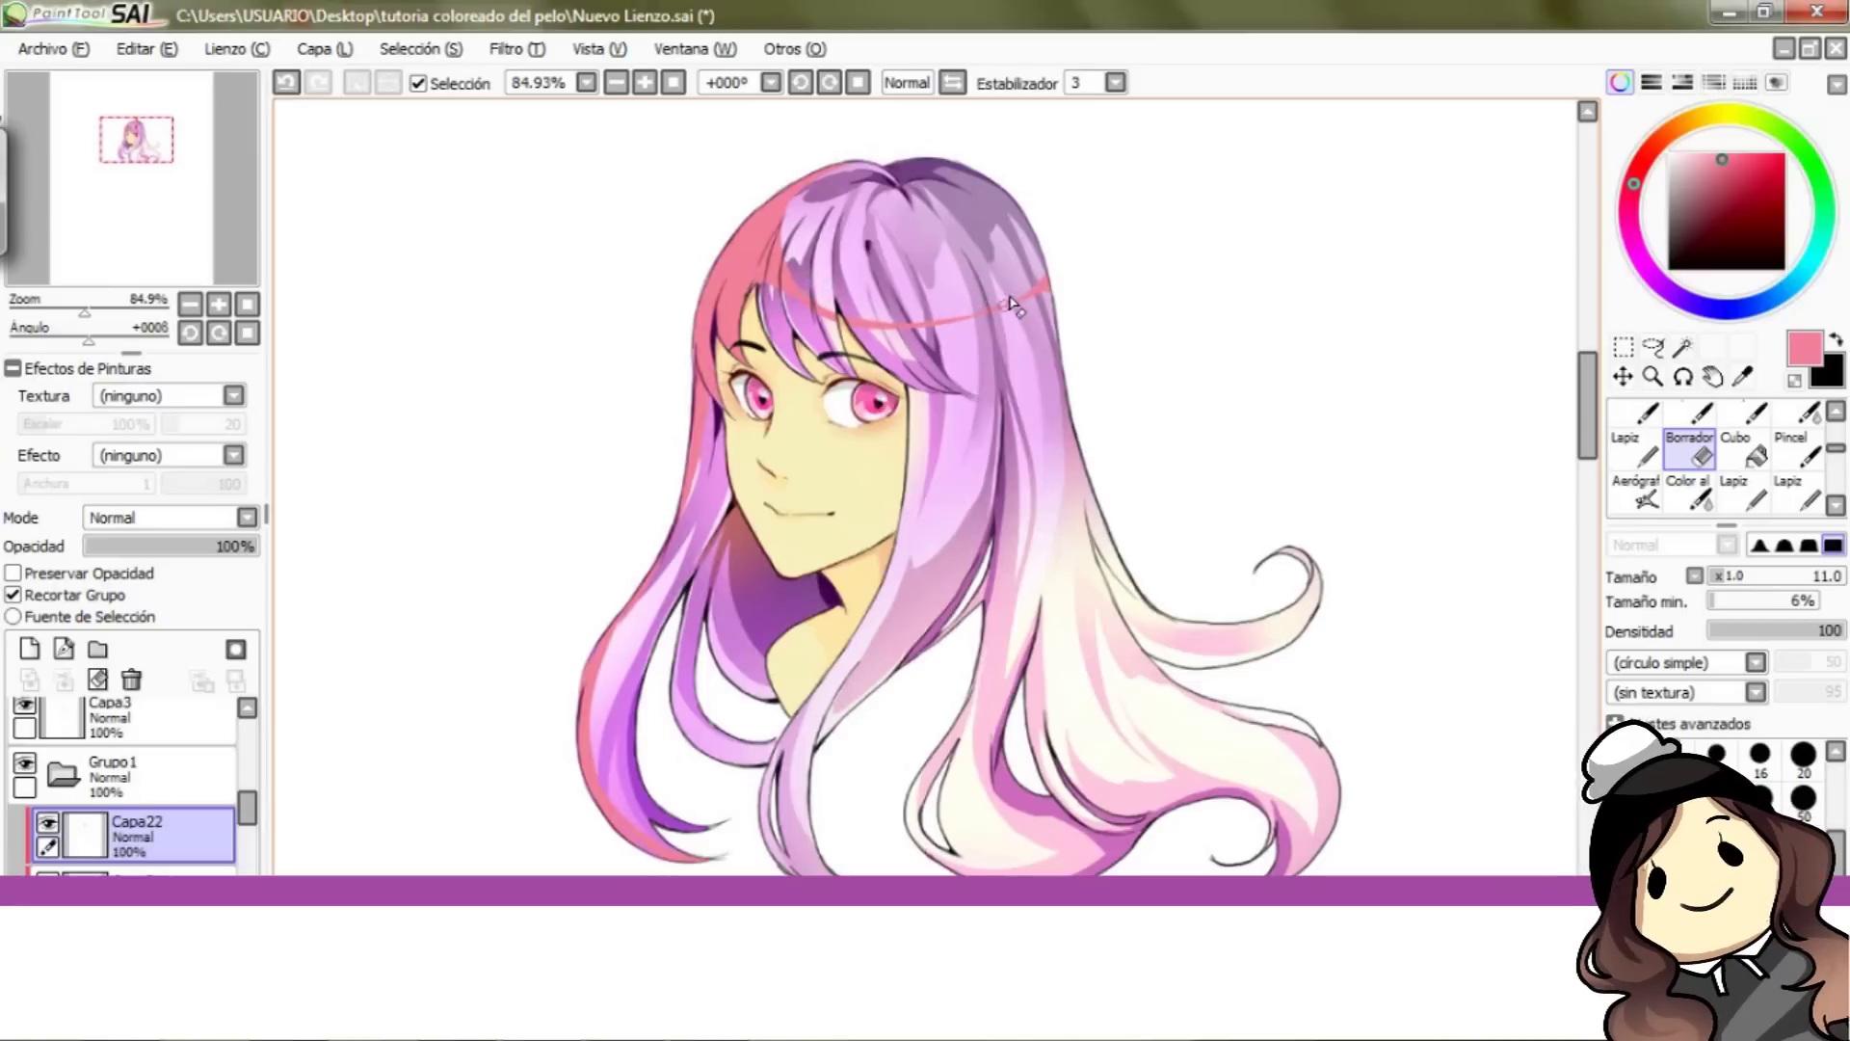
Step: Adjust the hue, saturation and luminance of the pink reflection on Capa22
click(516, 48)
click(545, 79)
drag(1512, 364, 1553, 322)
drag(1656, 363, 1684, 372)
drag(1565, 280, 1512, 280)
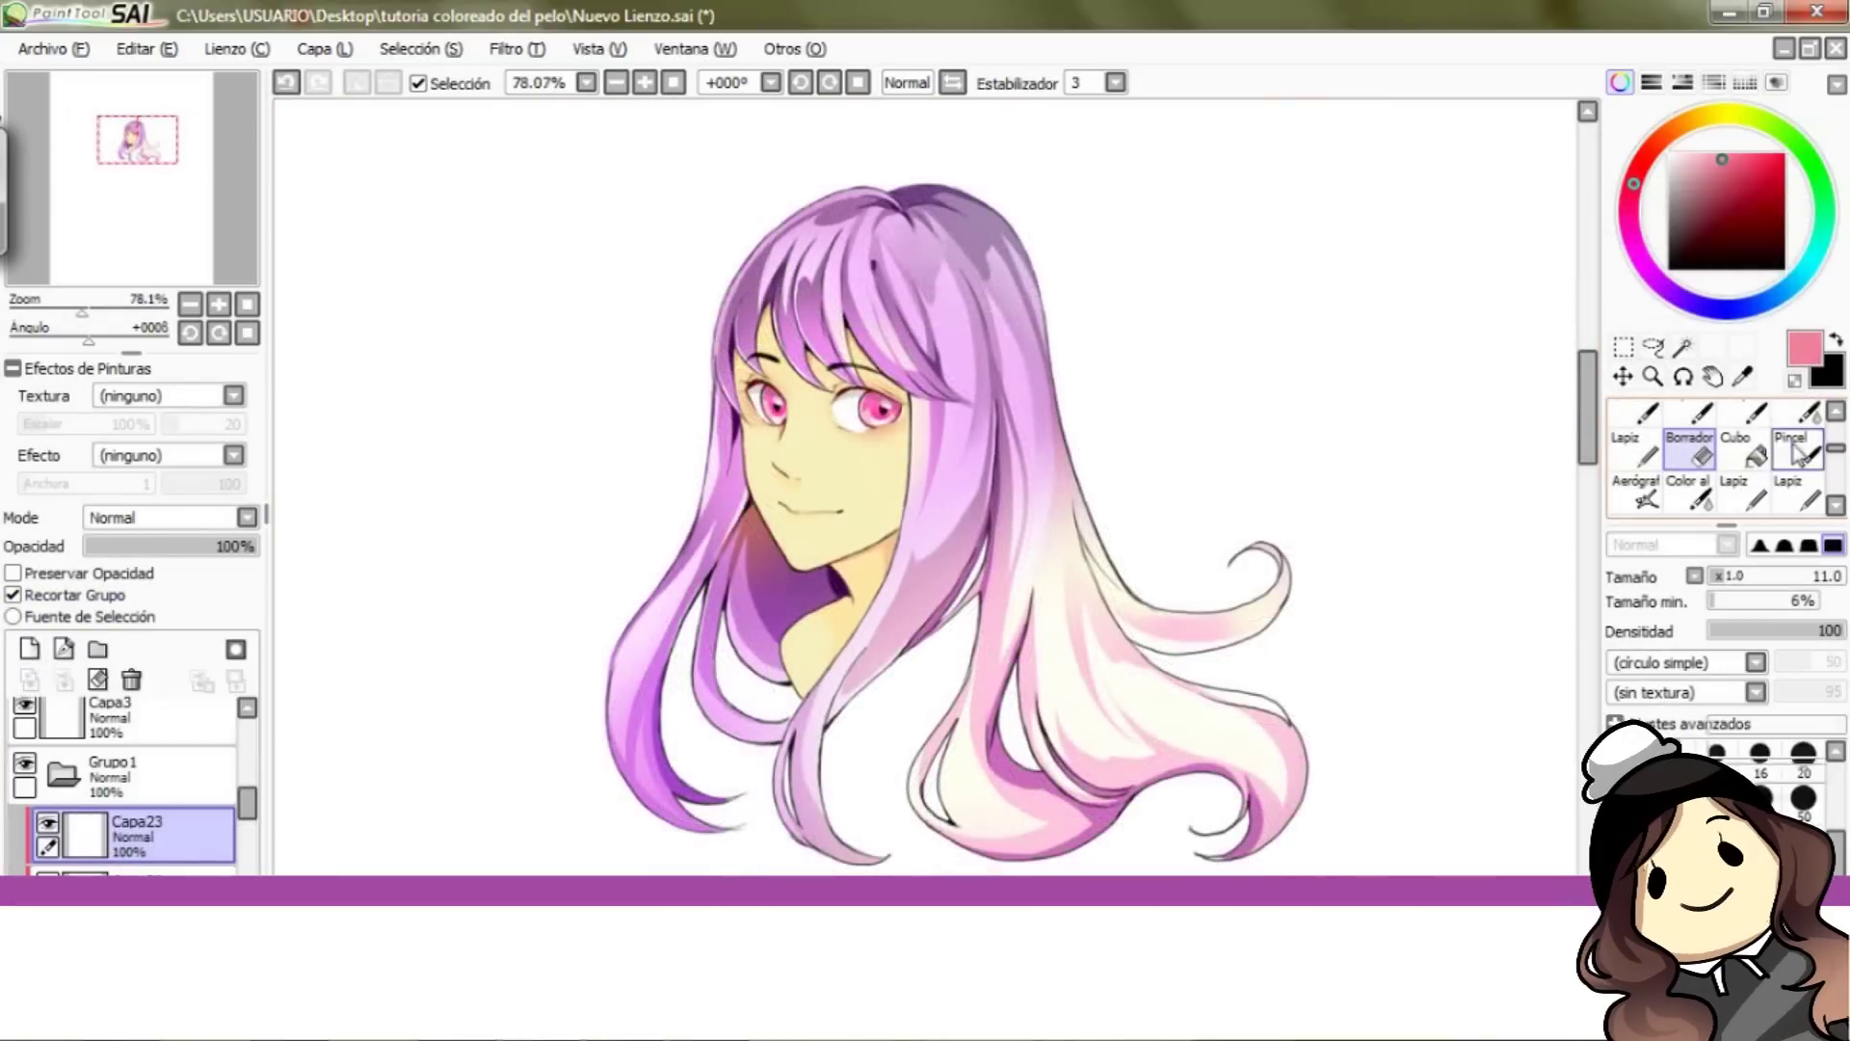
Step: Paint a wide pink band across the fringe and near-side hair on Capa23 with the Pincel at size 61, undoing trial strokes
drag(756, 297, 1067, 287)
key(ctrl+z)
mouse_move(764, 231)
mouse_down()
mouse_move(1023, 330)
mouse_move(747, 291)
mouse_move(1050, 307)
mouse_up()
key(ctrl+z)
drag(82, 311, 89, 311)
drag(115, 248, 114, 245)
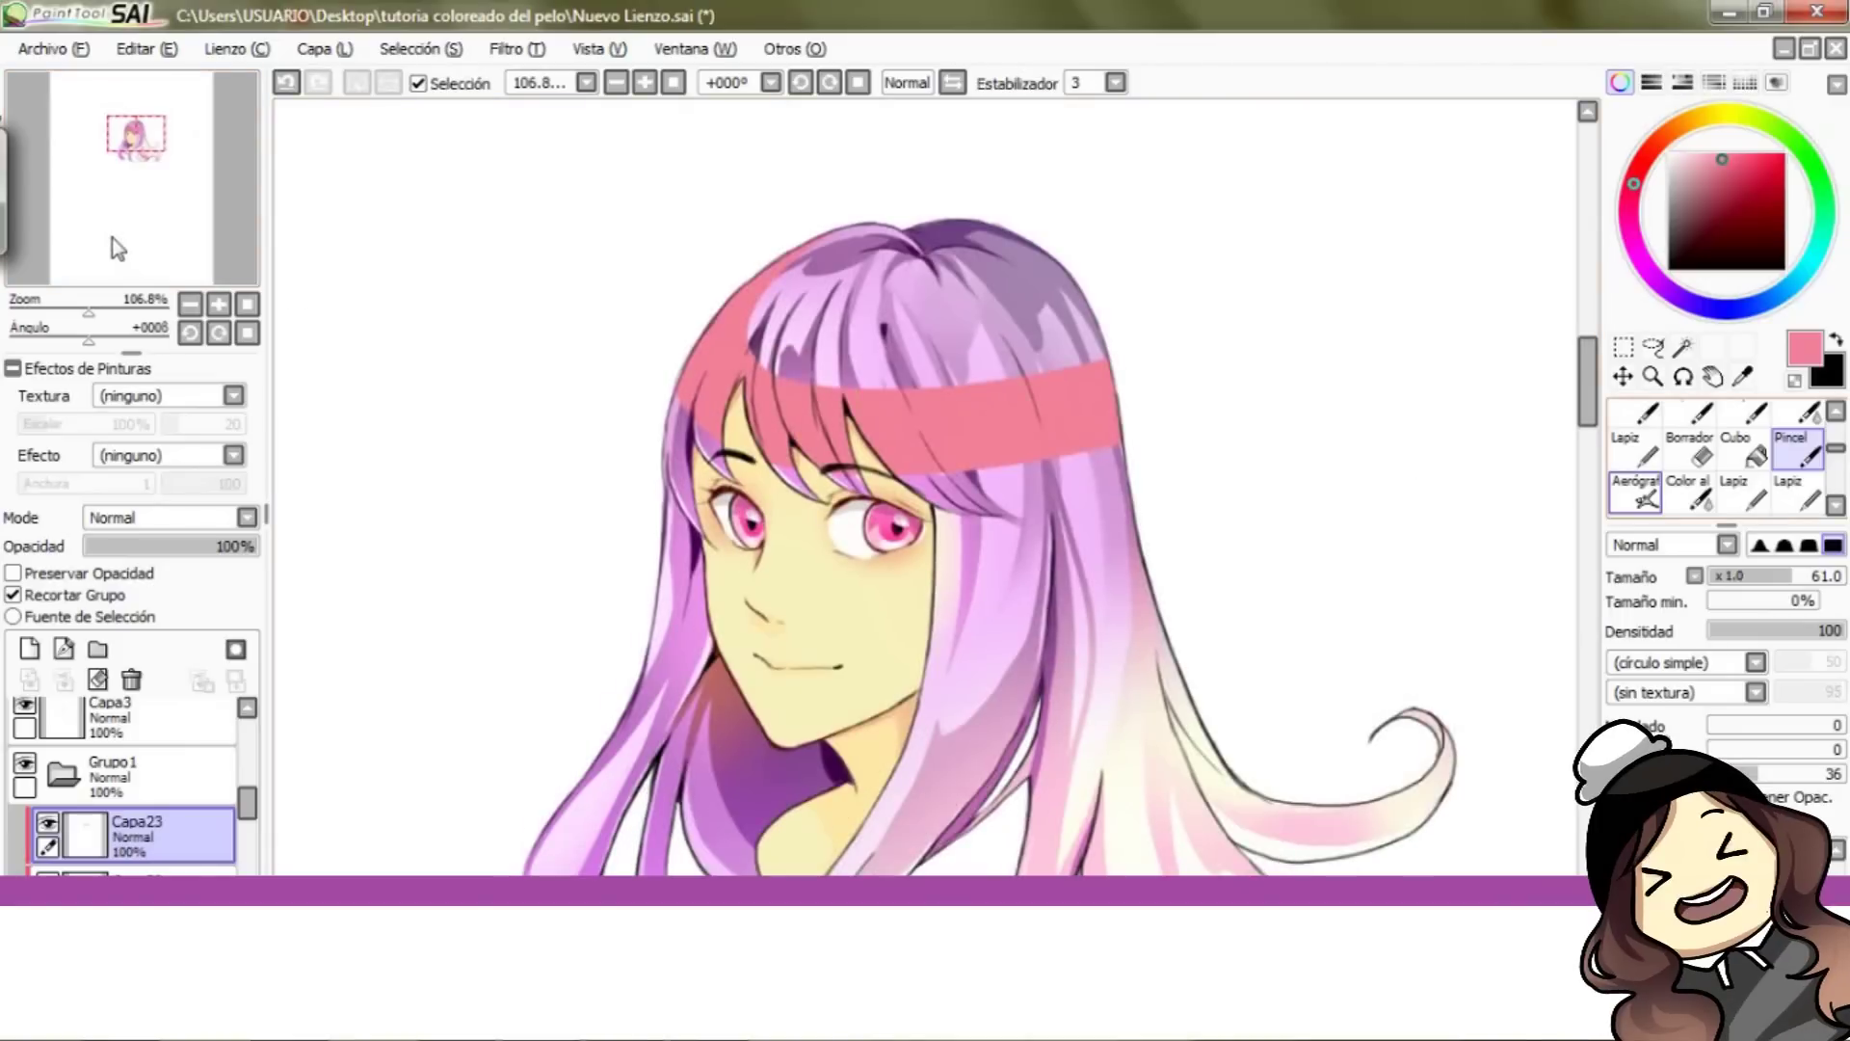
Step: Soften the wide pink band on Capa23 with a density 9 eraser, reducing its size from 350 to 200
click(1643, 503)
click(1678, 462)
click(1723, 633)
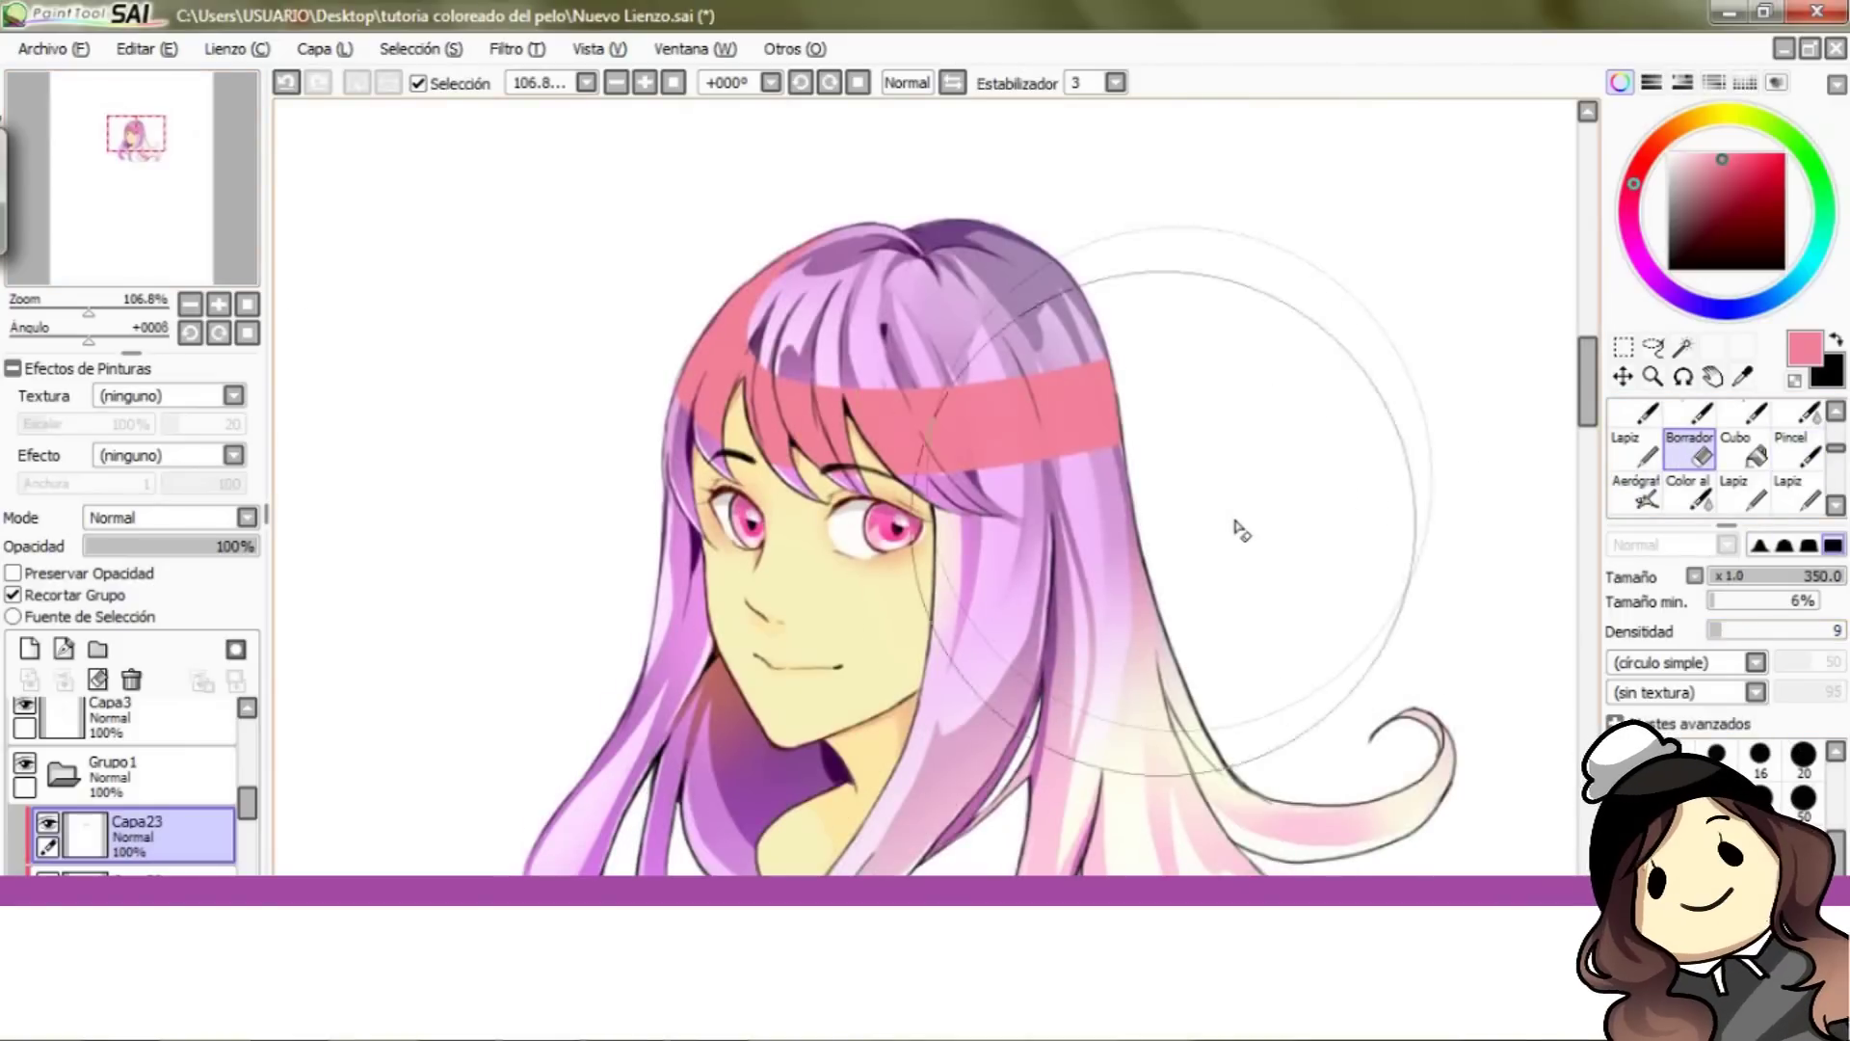
drag(1239, 529, 979, 607)
key(ctrl+z)
key(bracketleft)
key(bracketleft)
key(bracketleft)
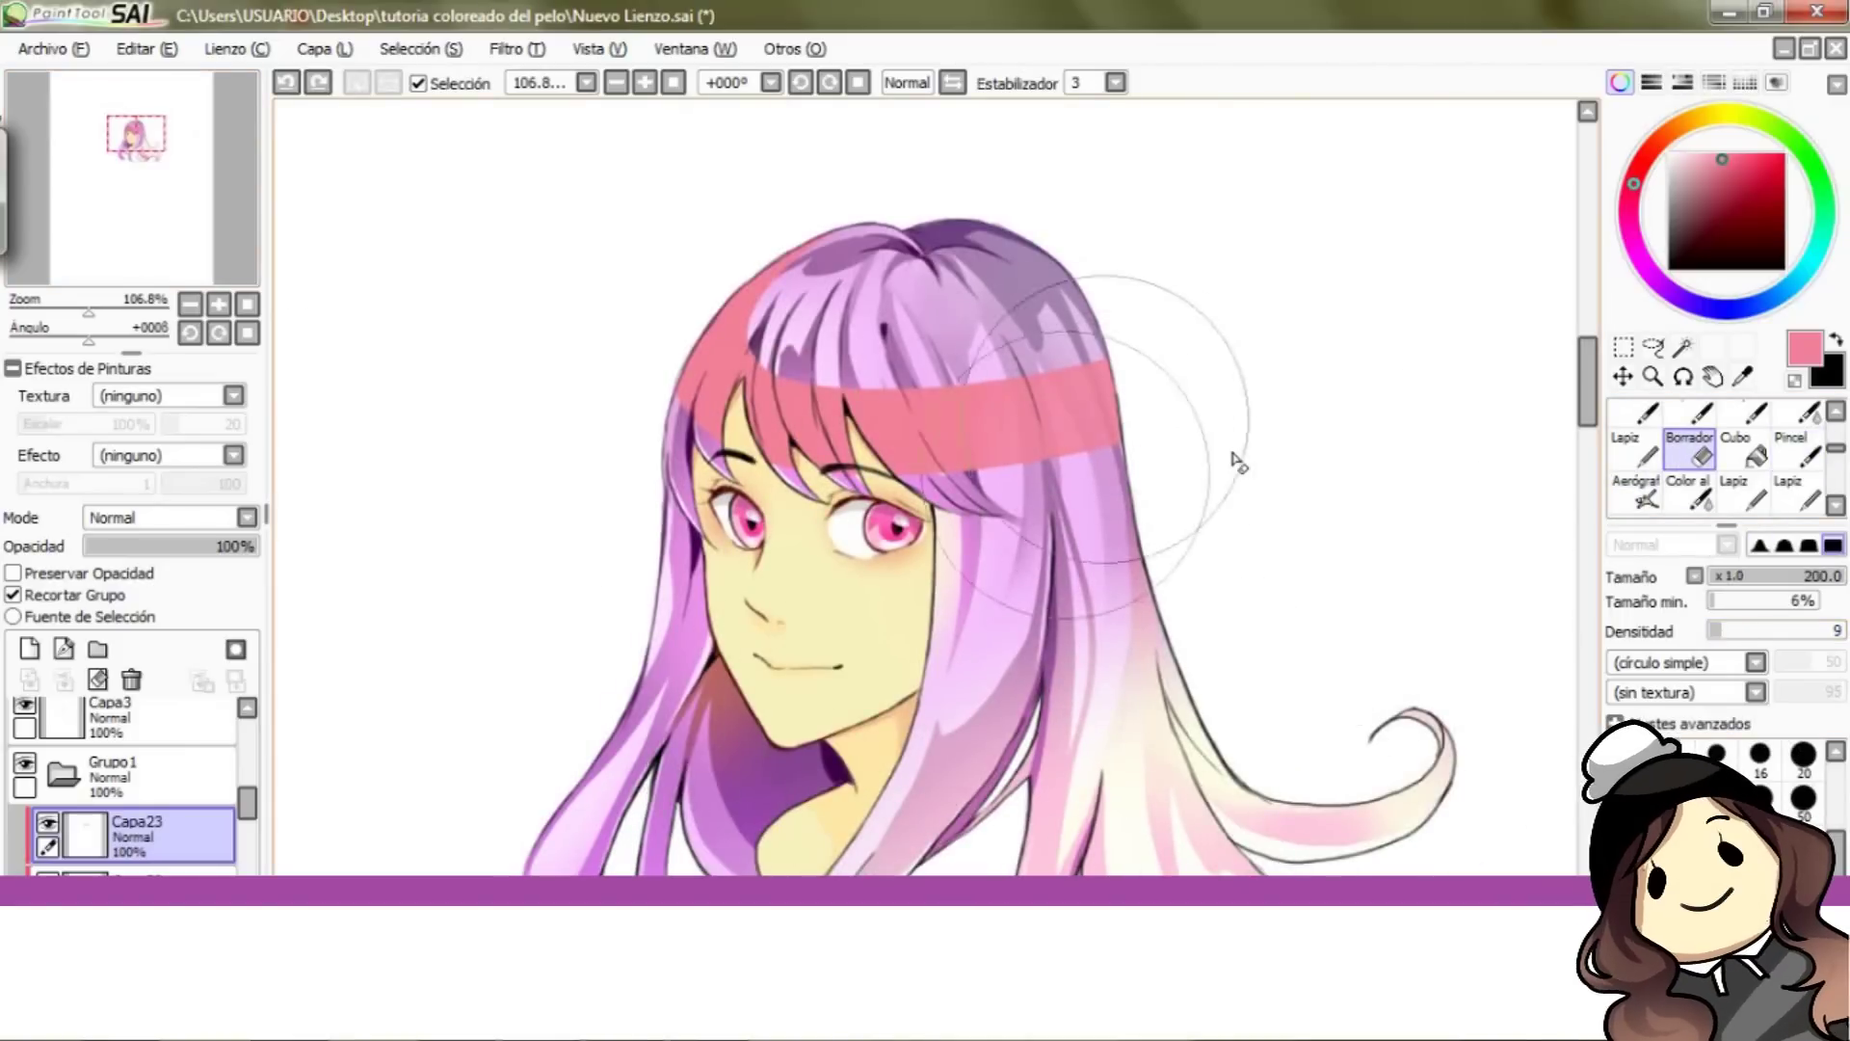
Step: Erase thin gaps between the fringe strands in the pink band with a density 100 eraser at sizes 16 and 4
key(0)
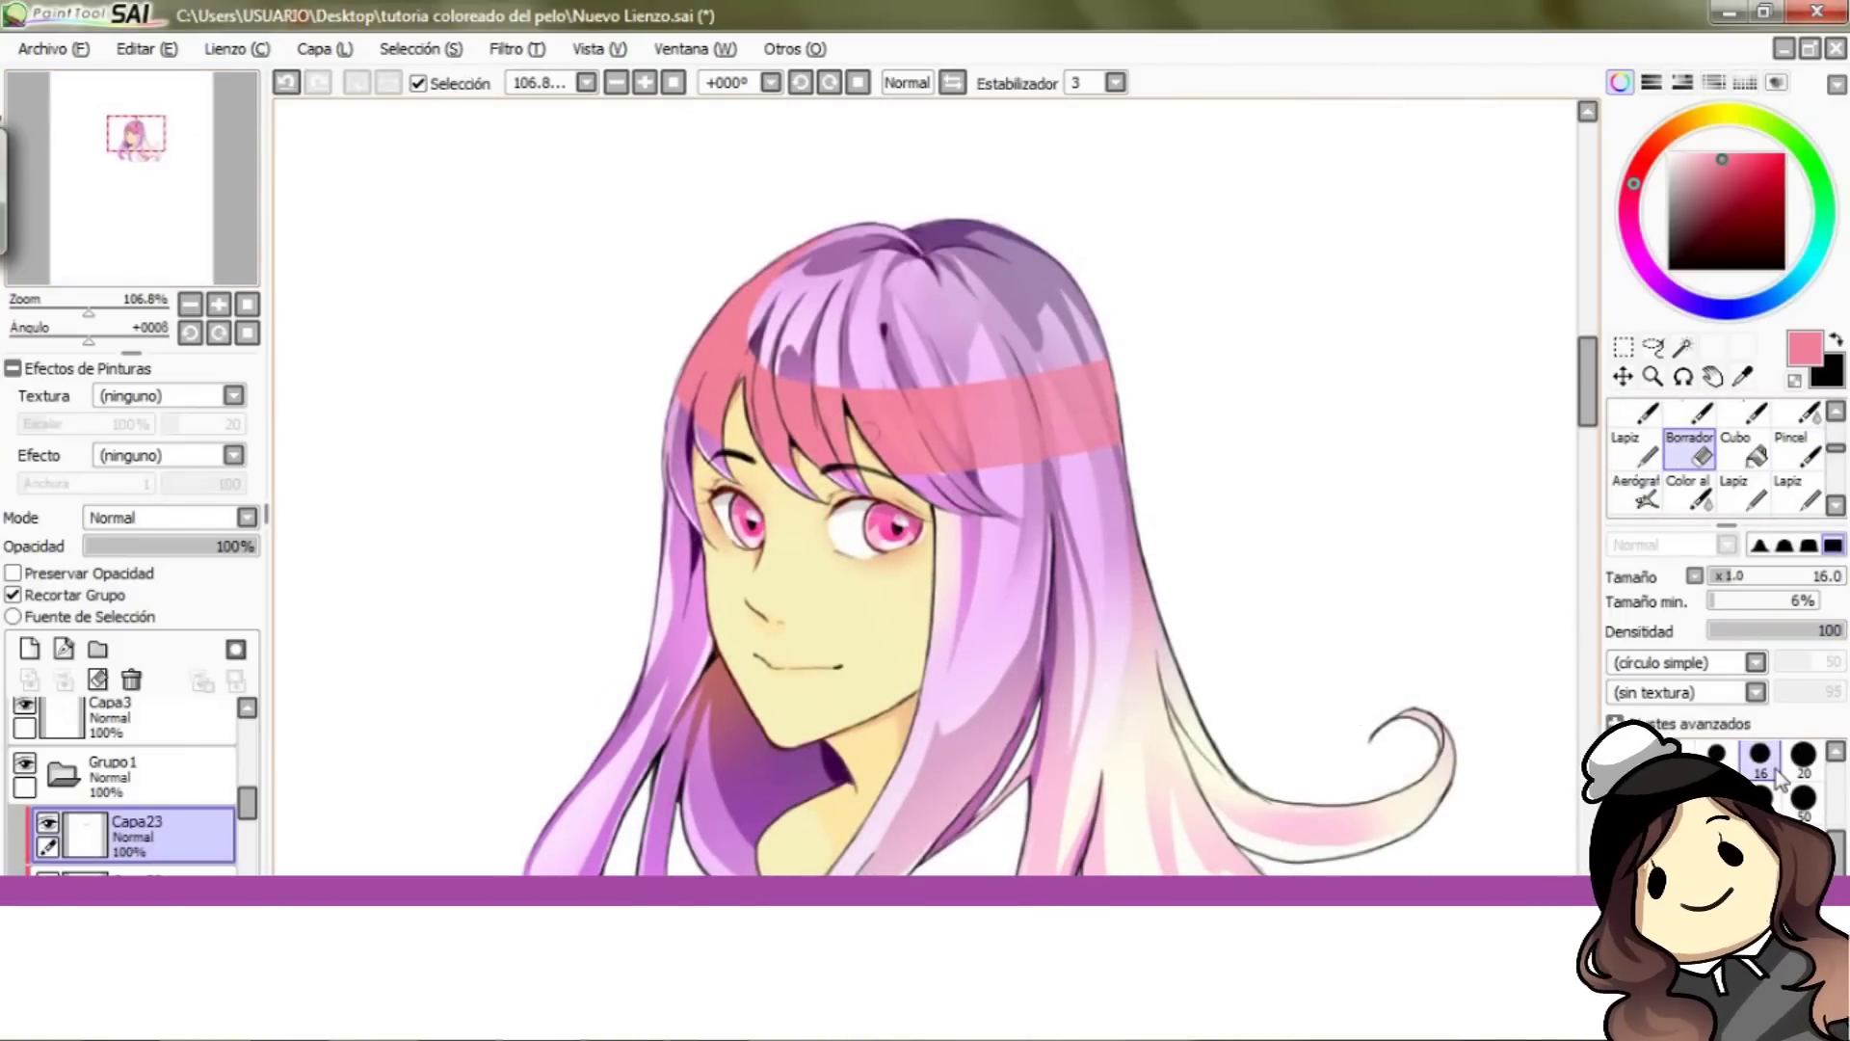
ctrl+alt+drag(898, 414, 949, 386)
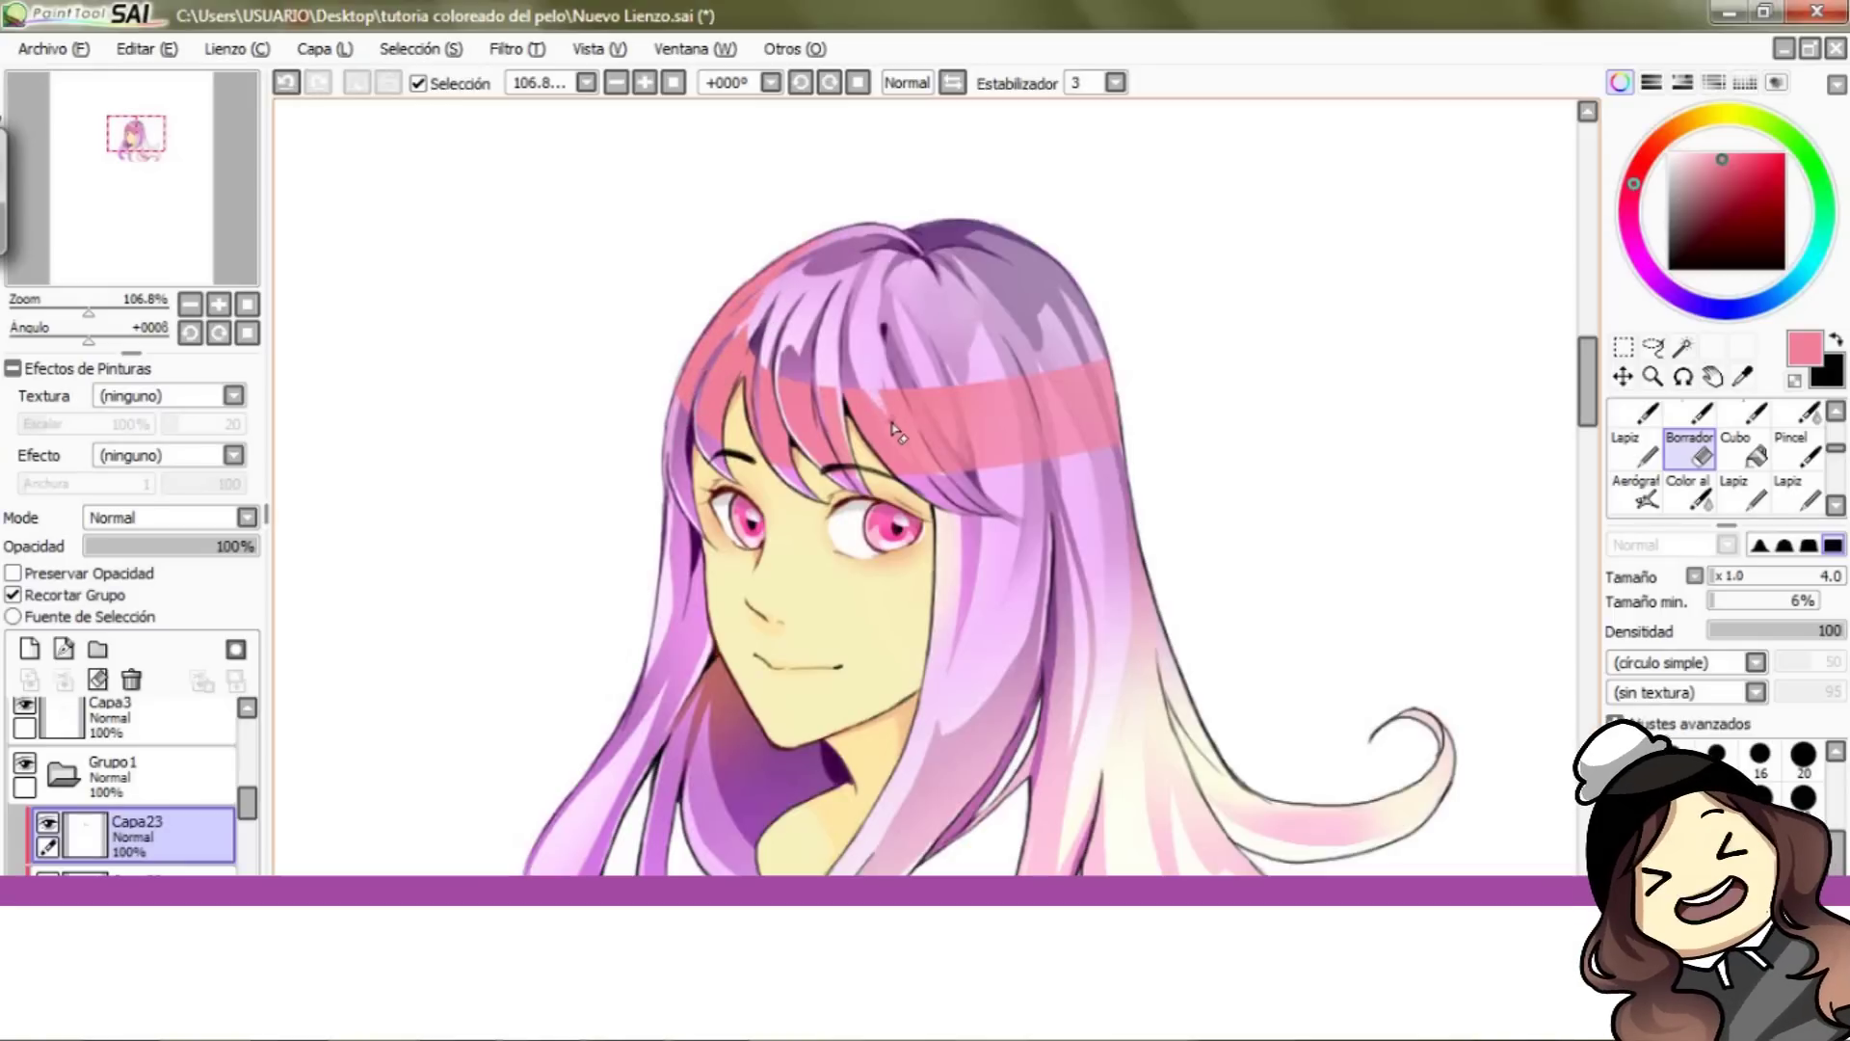
key(ctrl+z)
Step: Fade the near-side end of the pink band on Capa23 with the eraser at density 25 and size 160
click(1744, 631)
key(bracketleft)
key(bracketleft)
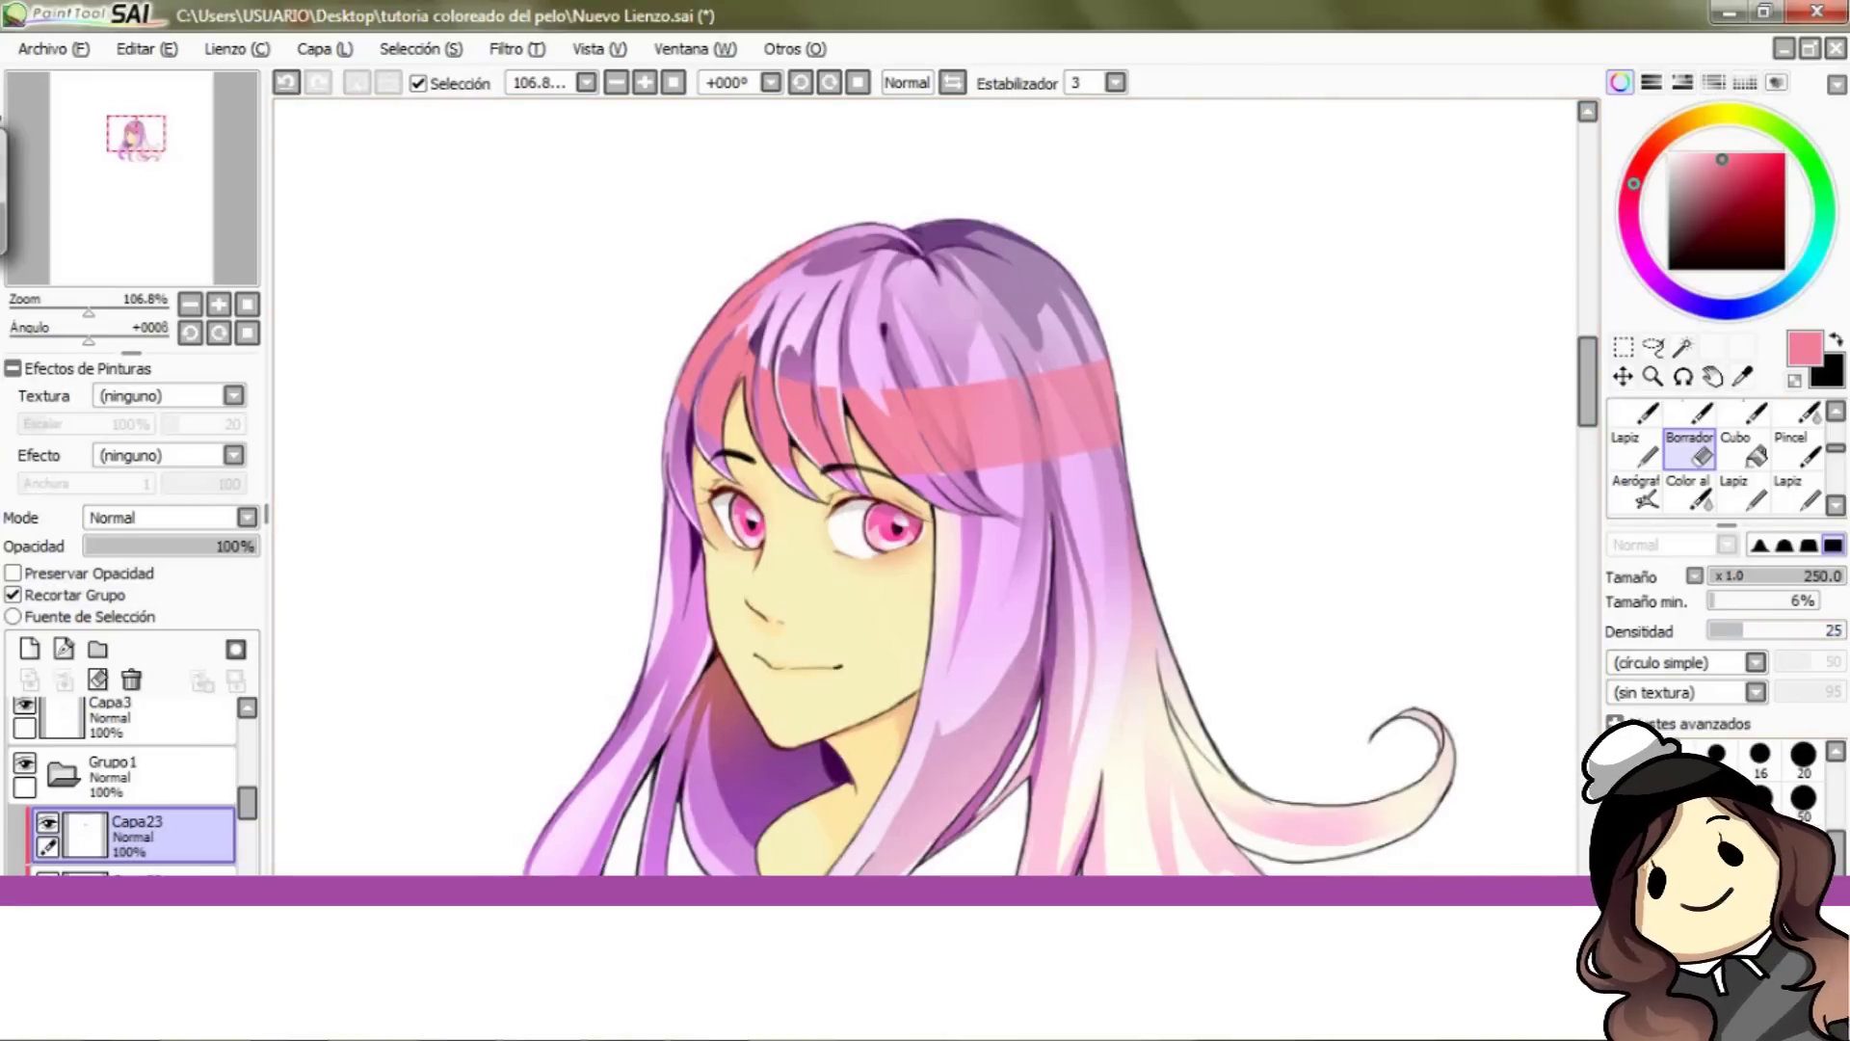
key(bracketleft)
key(bracketleft)
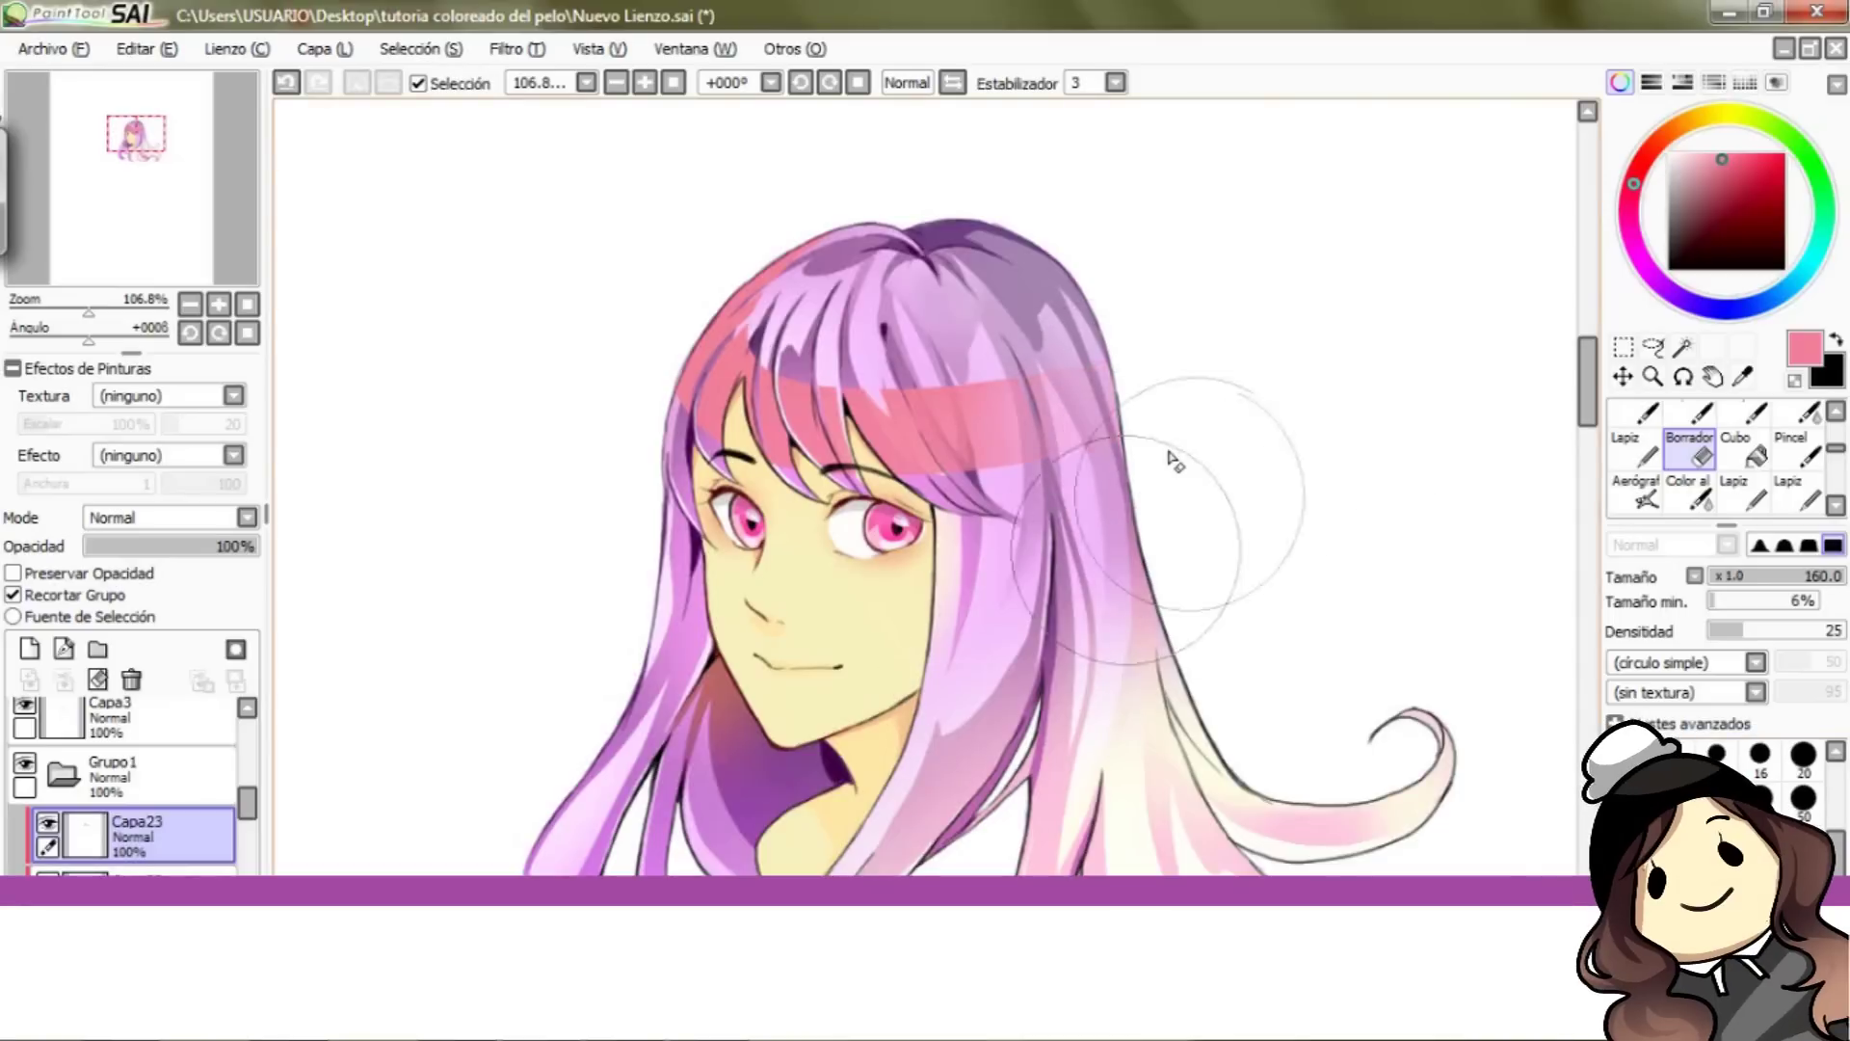
key(ctrl+z)
drag(88, 313, 79, 313)
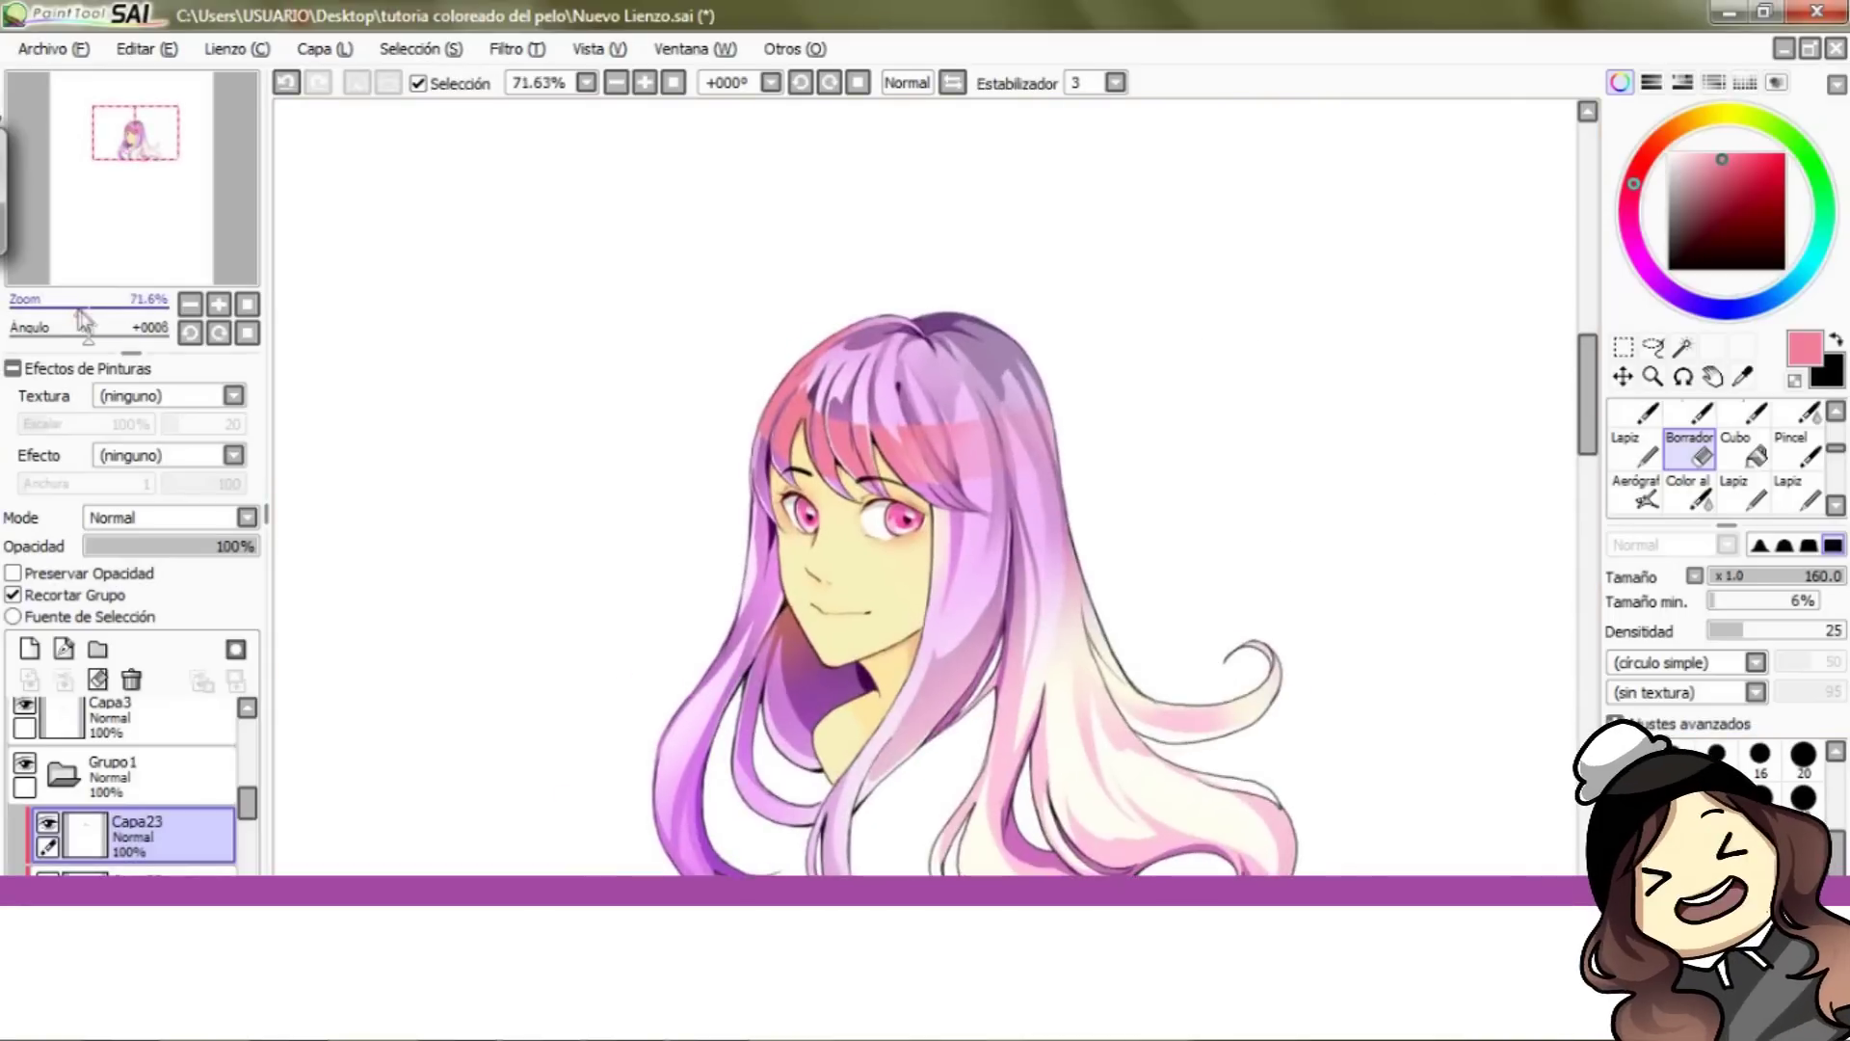
Step: Lighten the pink highlight band on Capa23 with Matiz y Saturación, setting Luminiscencia to +74
click(511, 48)
click(511, 79)
drag(1498, 364, 1664, 362)
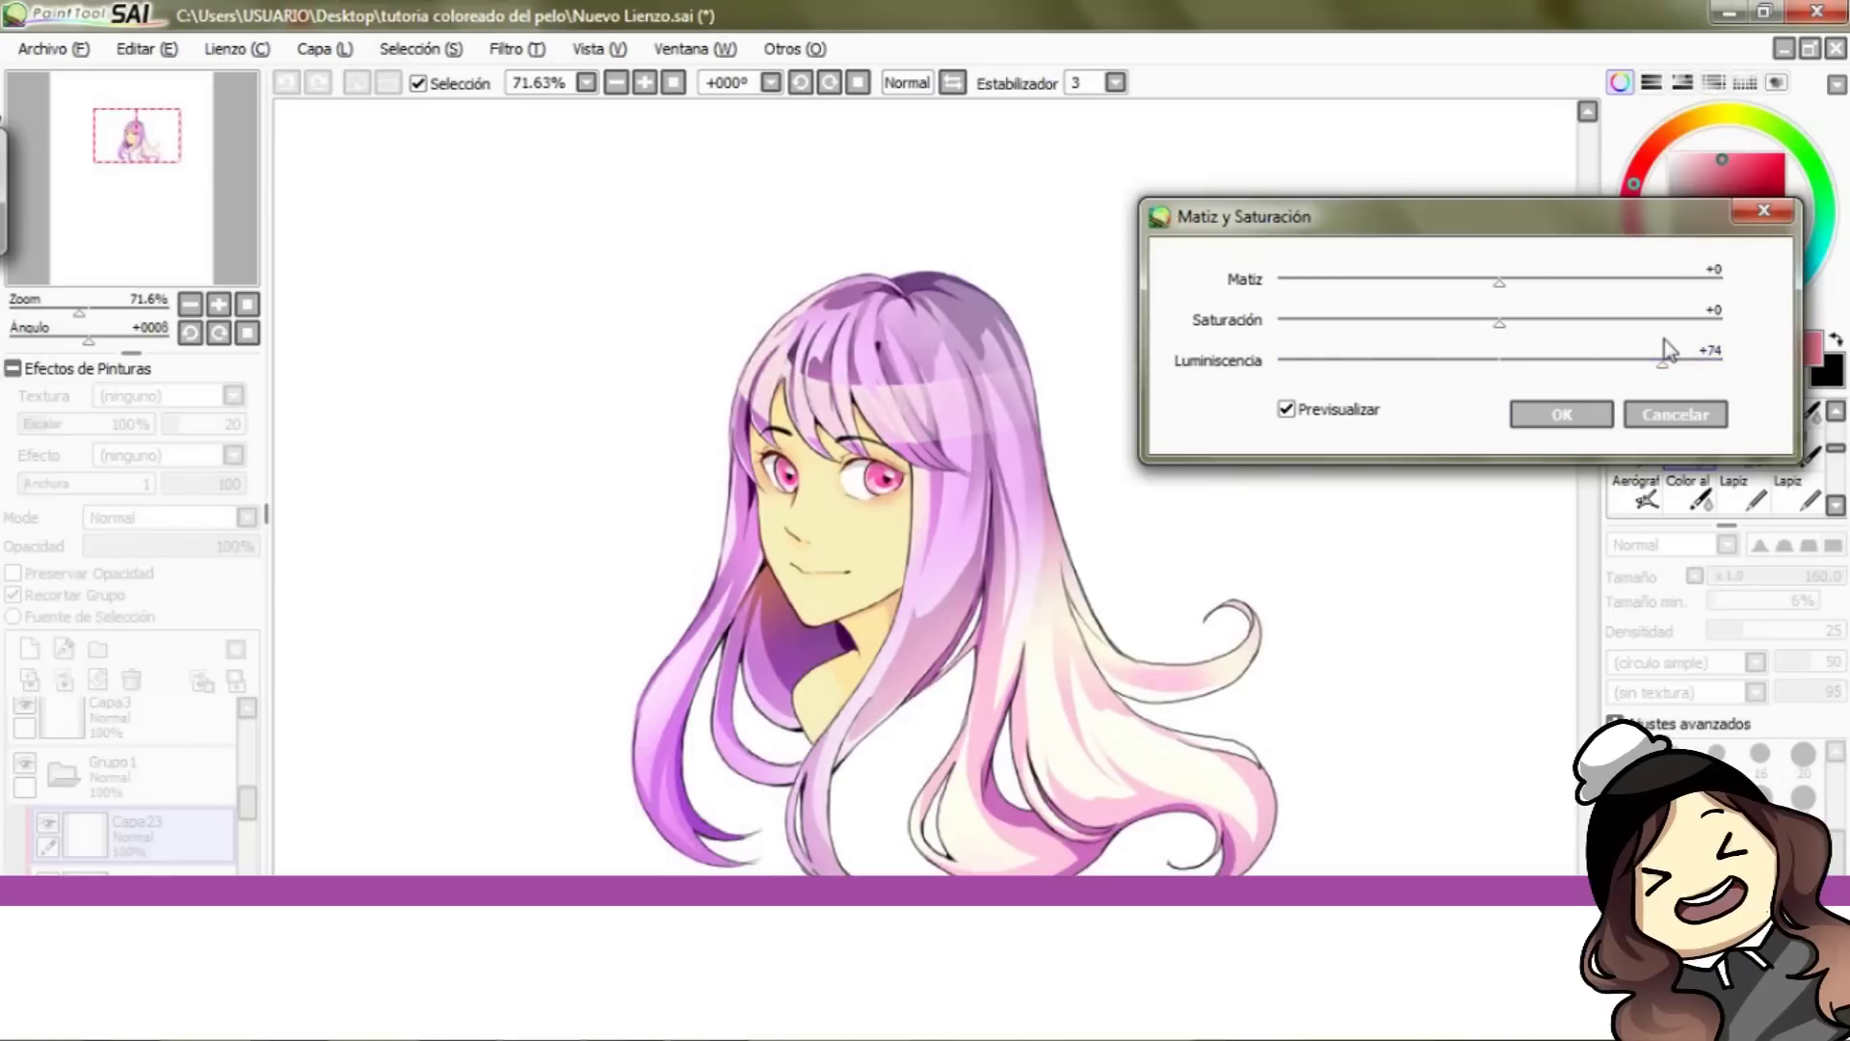
click(1570, 416)
Step: Collapse the Grupo1 folder holding the hair colour layers and make it the active item
drag(79, 312, 83, 314)
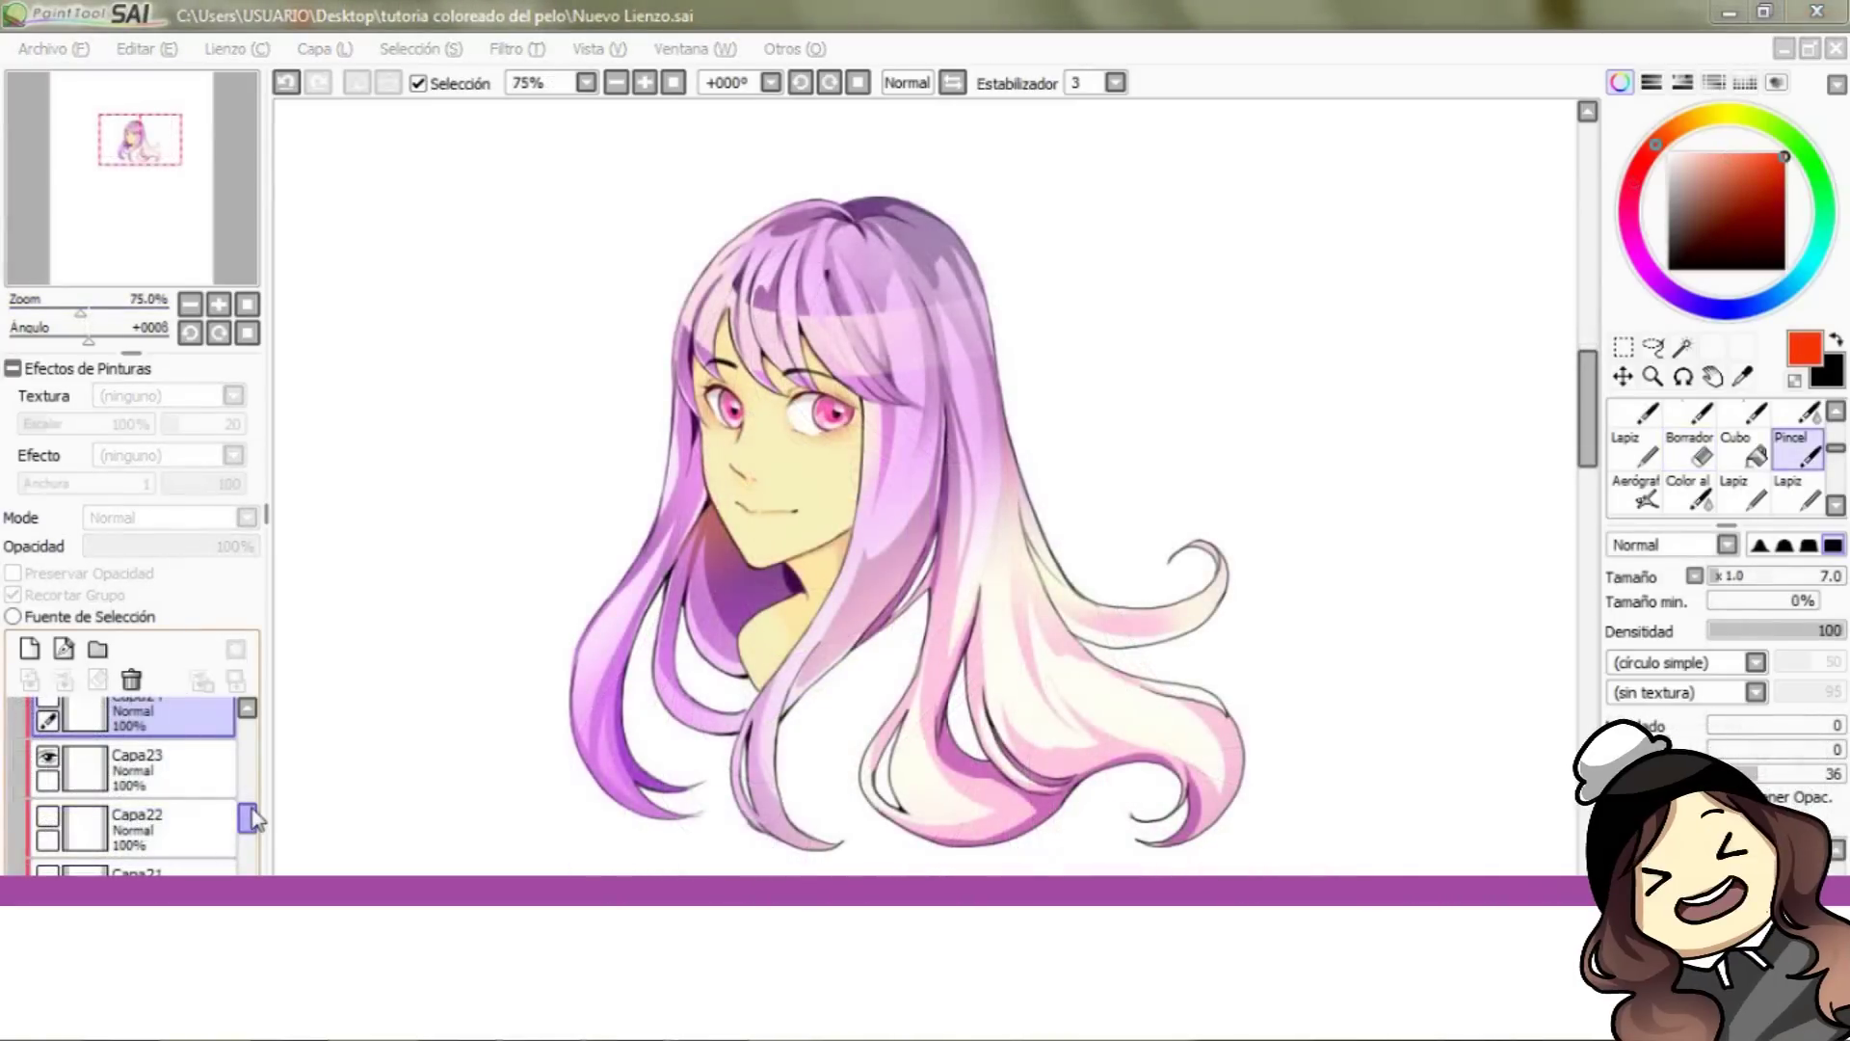
drag(253, 817, 256, 801)
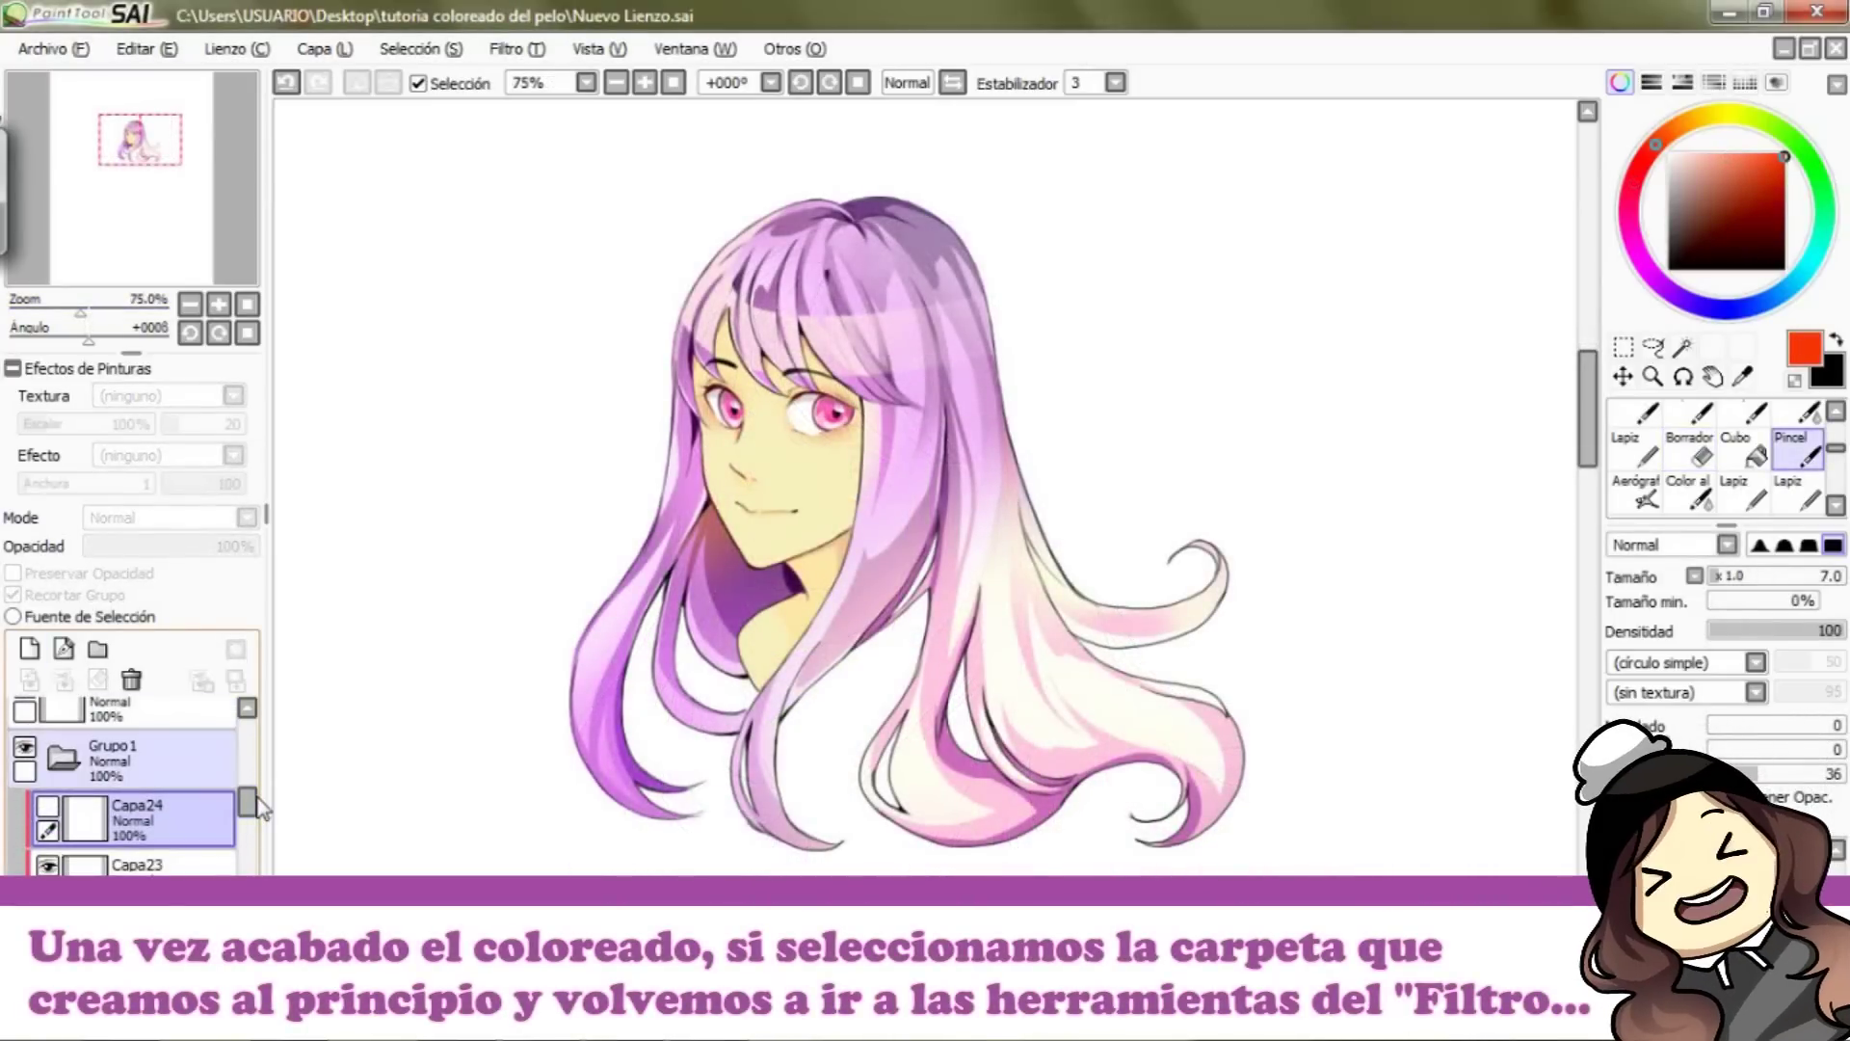
click(74, 765)
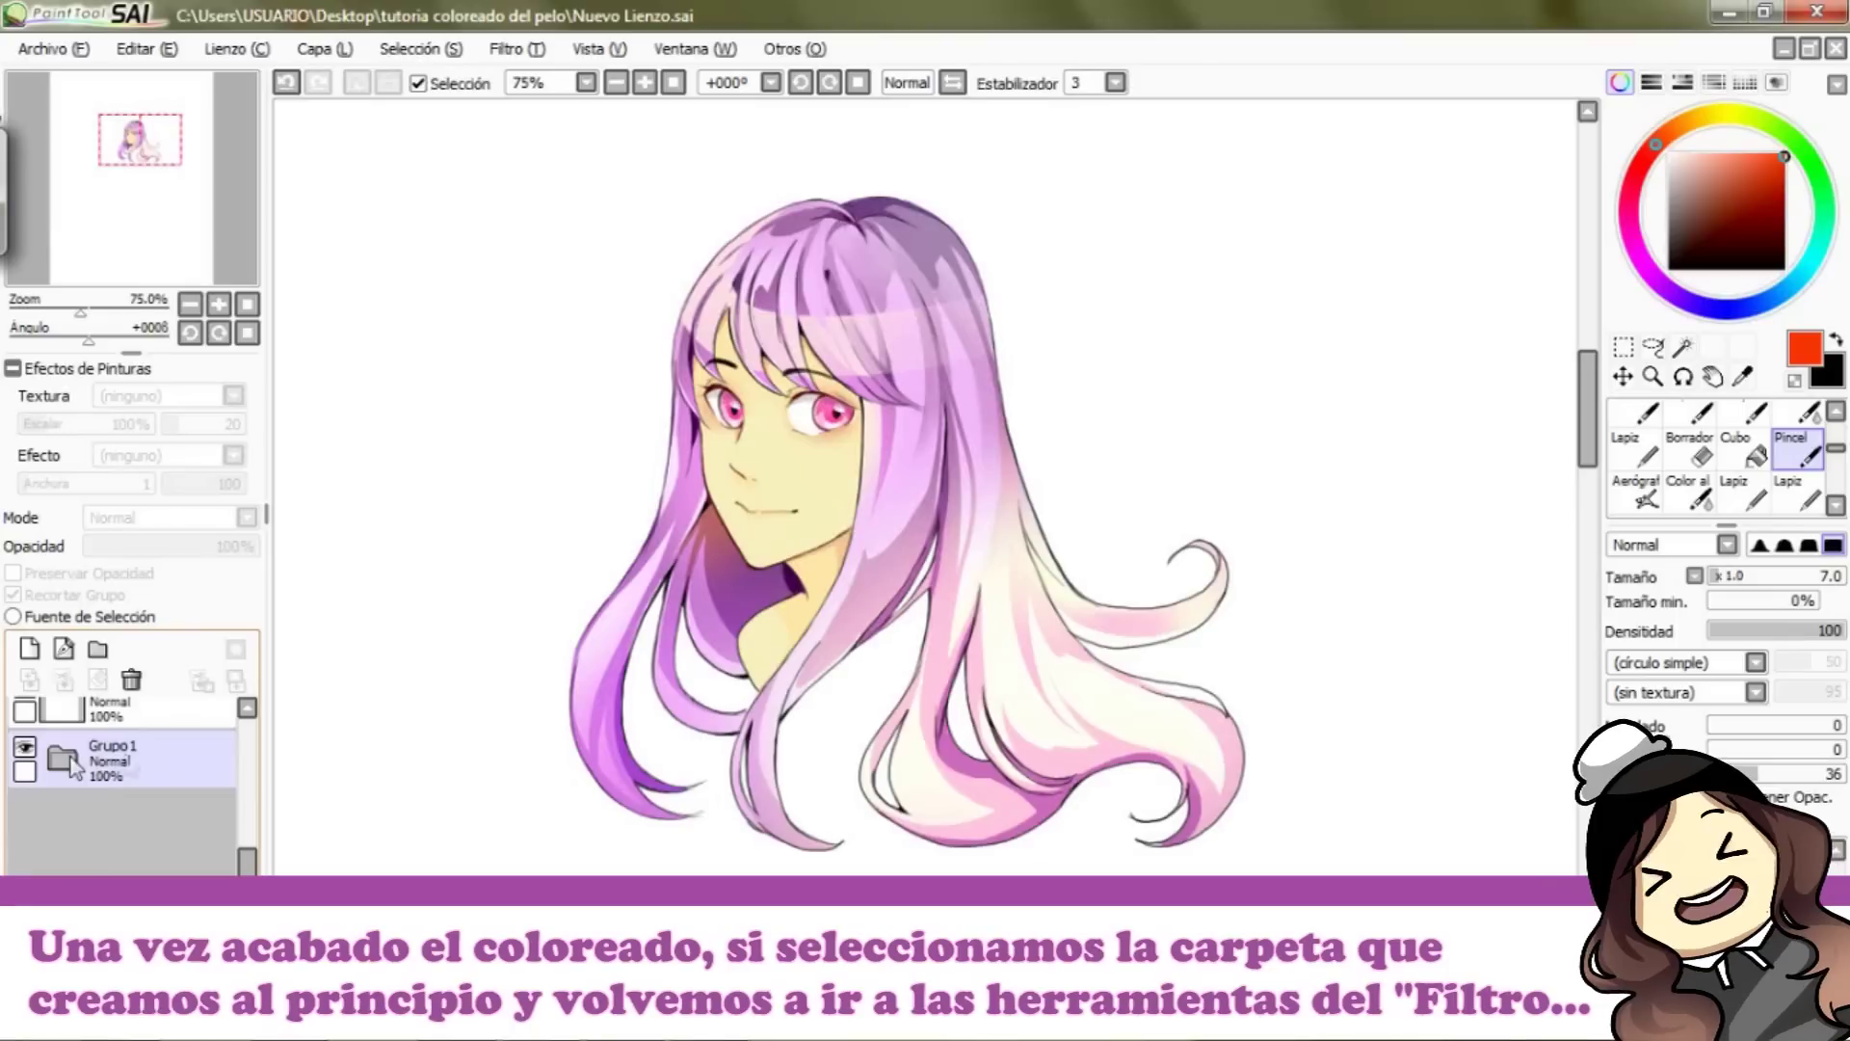
click(131, 764)
drag(170, 188, 166, 188)
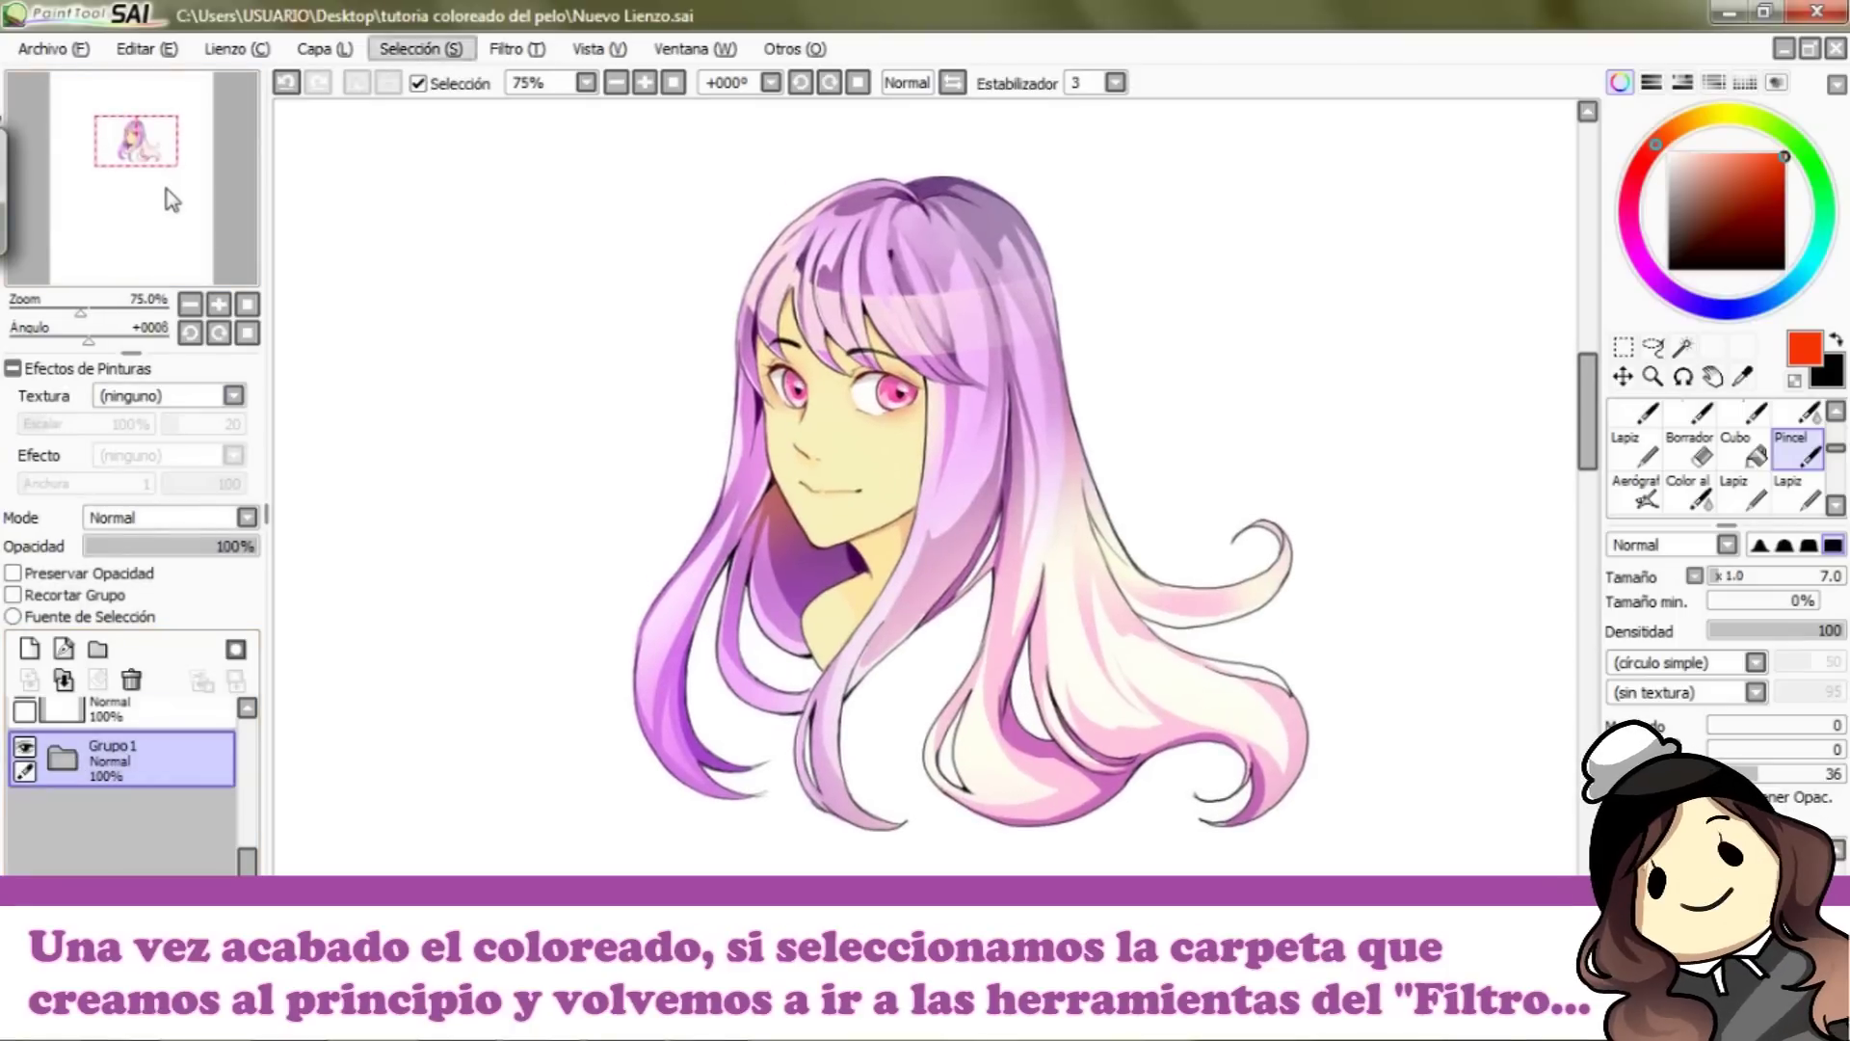
Step: Recolour all the hair in Grupo1 with Matiz y Saturación, trying several hue shifts and lowering Matiz and Saturación below zero
click(516, 48)
click(530, 82)
mouse_move(1517, 281)
mouse_down()
mouse_move(1367, 281)
mouse_move(1393, 282)
mouse_up()
mouse_move(1498, 324)
mouse_down()
mouse_move(1562, 324)
mouse_move(1557, 362)
mouse_move(1511, 361)
mouse_move(1511, 378)
mouse_up()
drag(1396, 293, 1296, 286)
drag(1550, 323, 1378, 326)
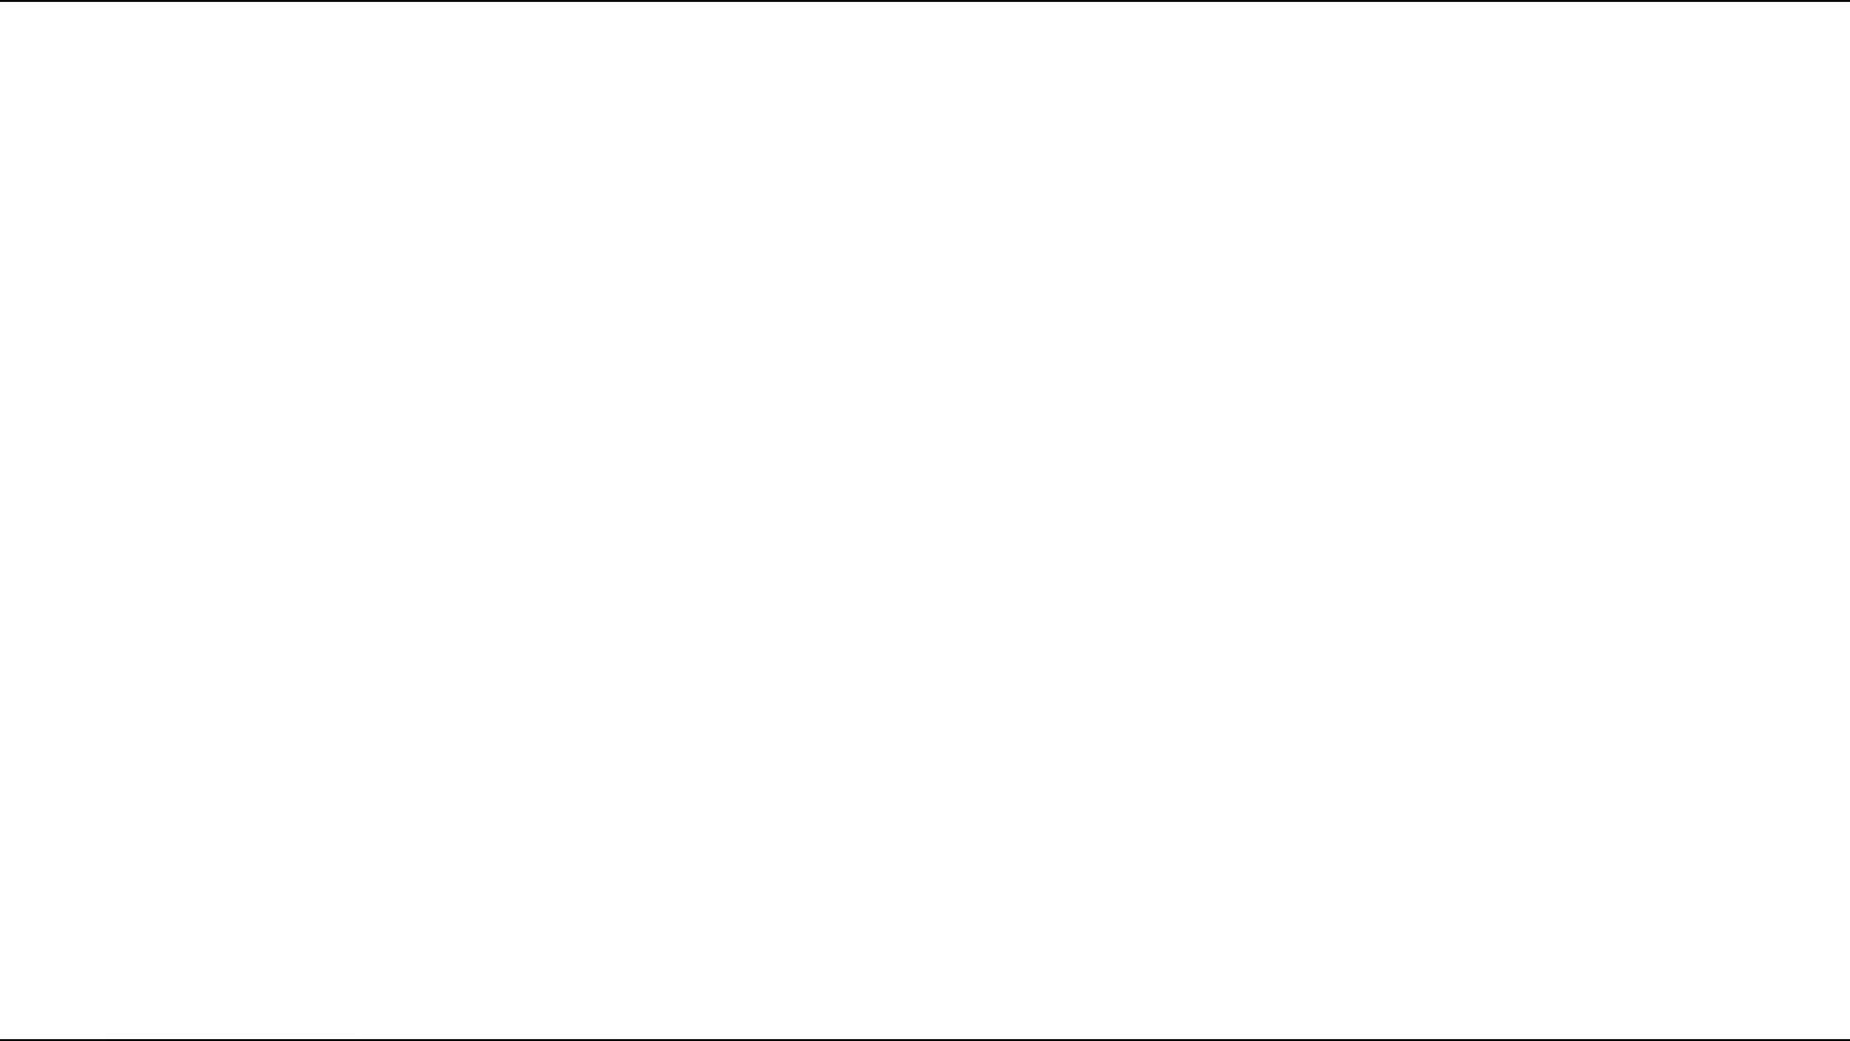